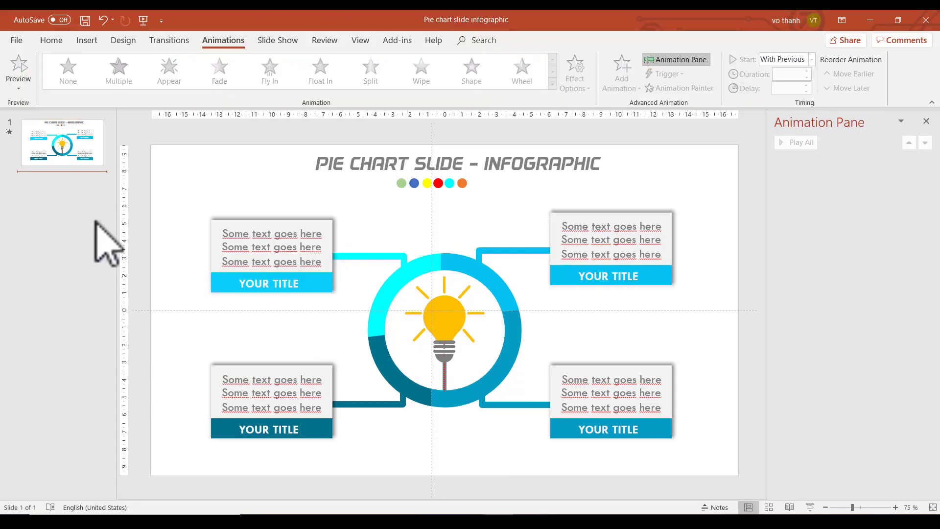
Add a Blank-layout second slide and expand the full Shapes gallery.
left_click(58, 41)
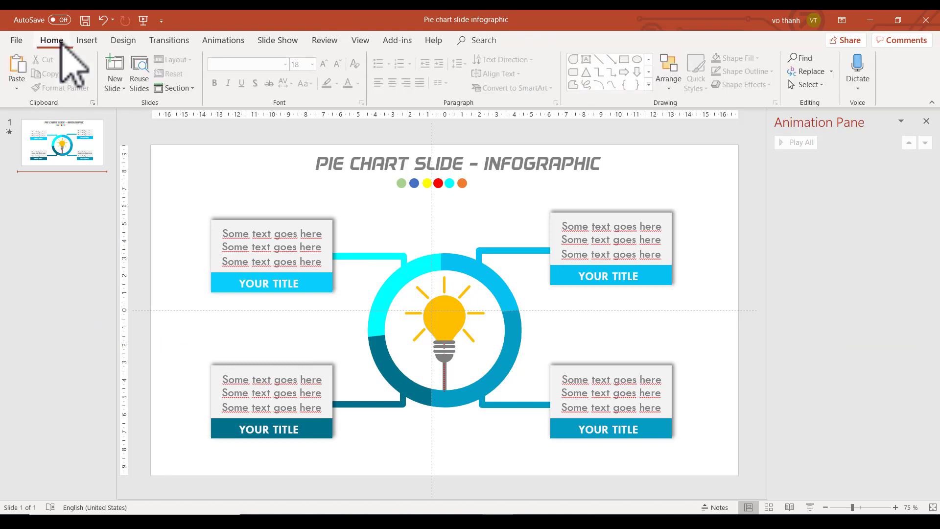
left_click(114, 88)
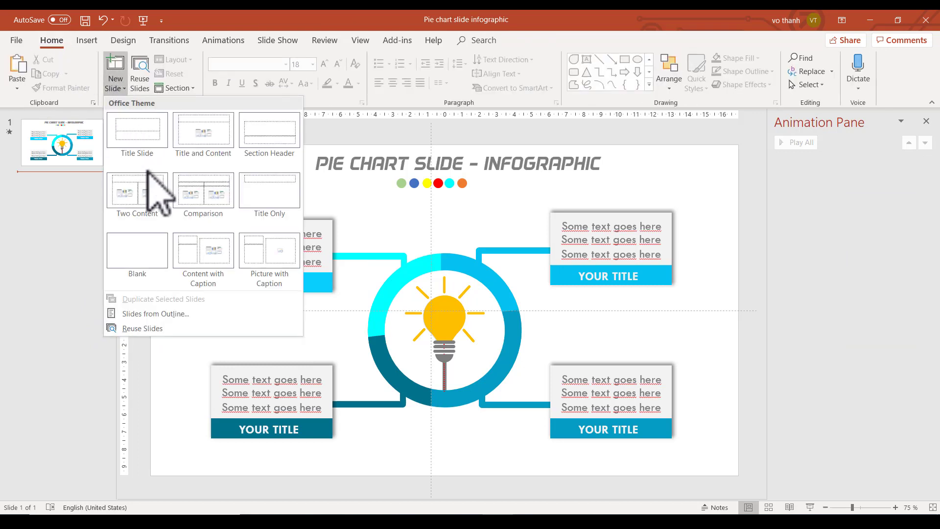
left_click(141, 252)
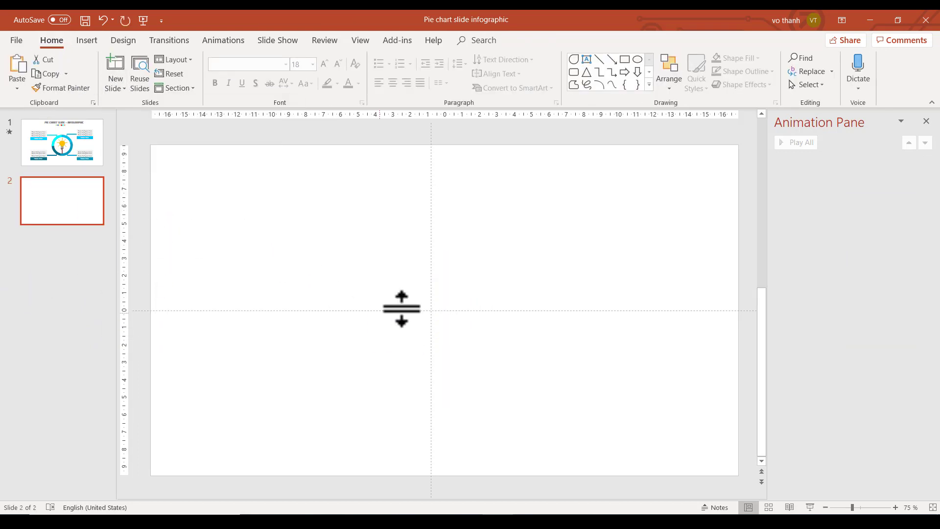
left_click(649, 86)
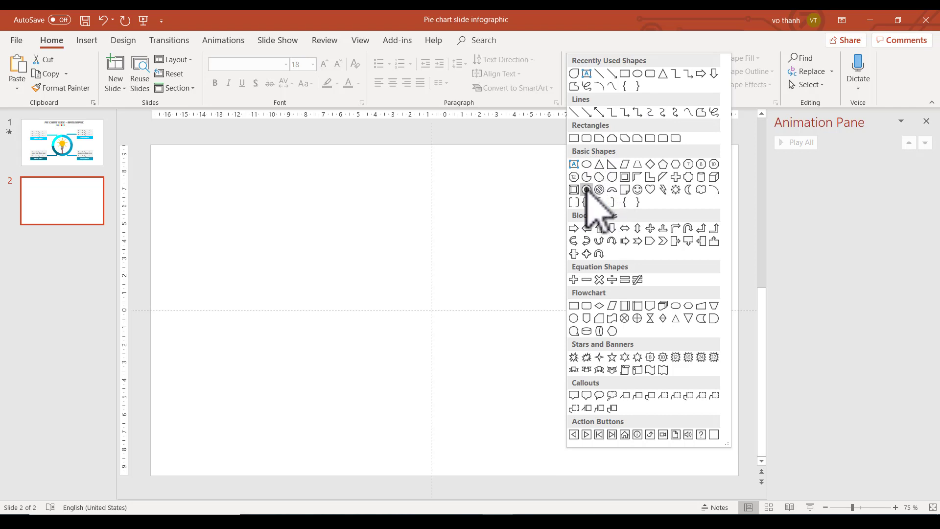
Draw a Donut shape on slide 2 and drag its handle for a wide hole and thin ring.
left_click(586, 189)
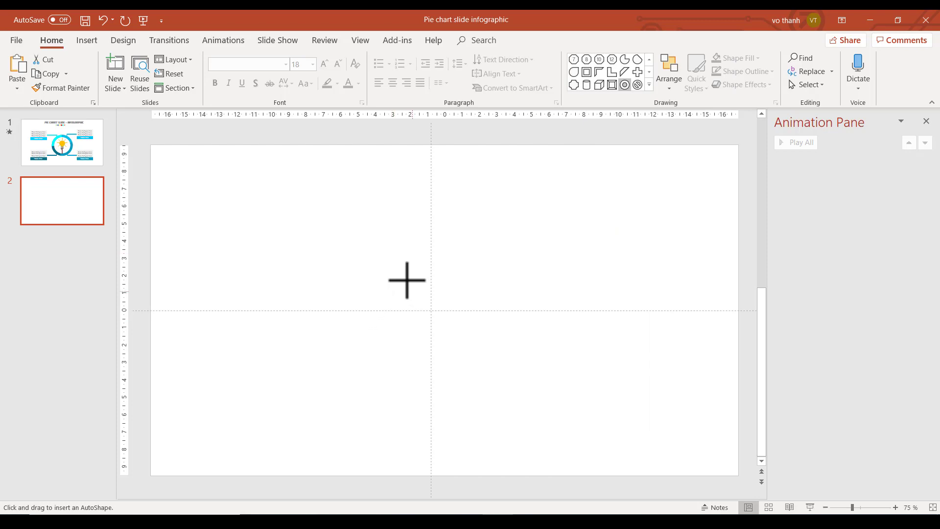
left_click_drag(390, 269, 533, 443)
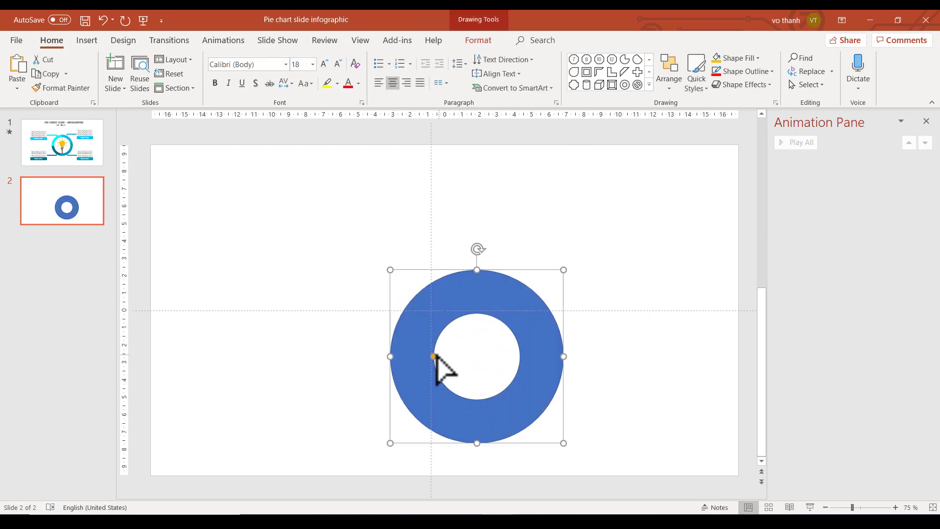
left_click_drag(425, 356, 422, 356)
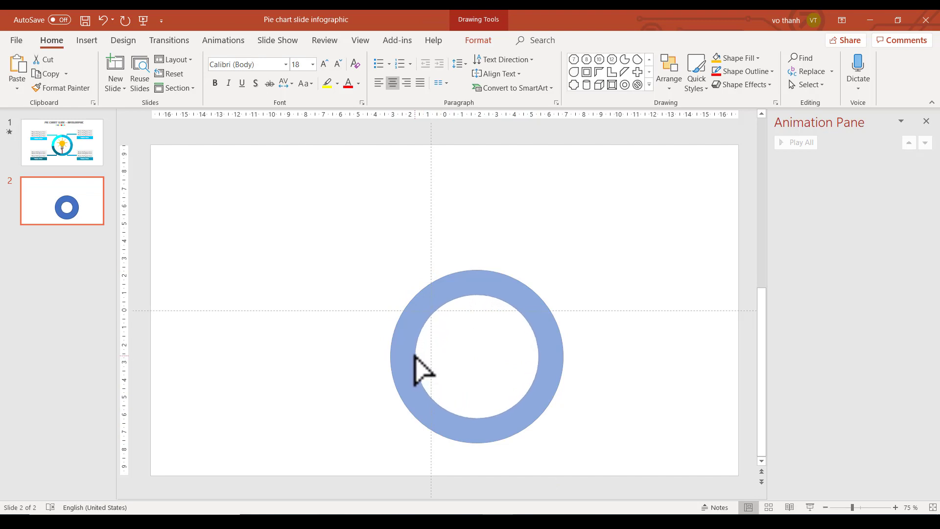
left_click_drag(448, 297, 402, 258)
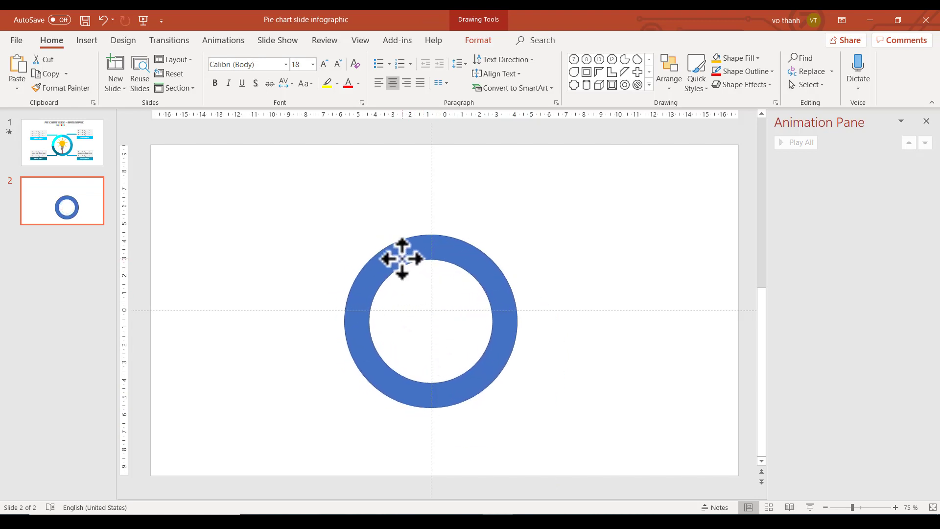
left_click_drag(369, 321, 365, 321)
left_click_drag(517, 234, 512, 241)
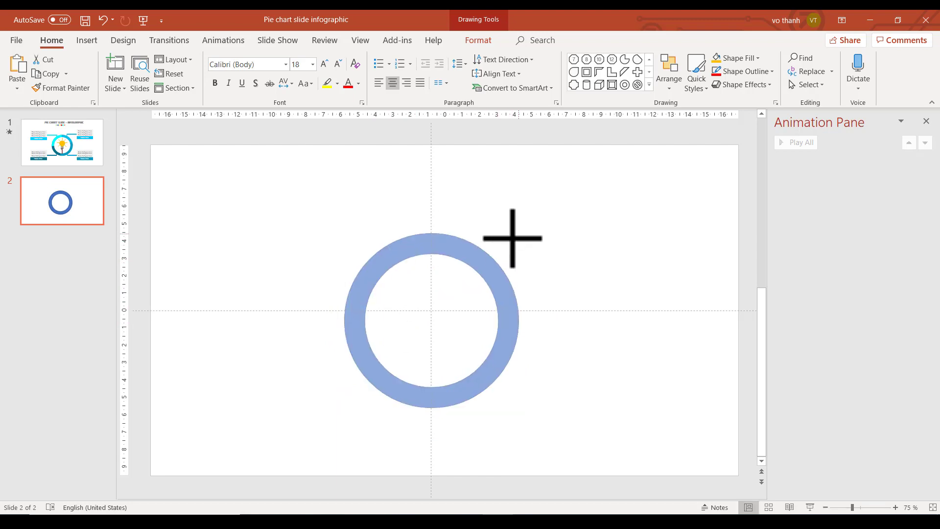
left_click_drag(484, 275, 496, 264)
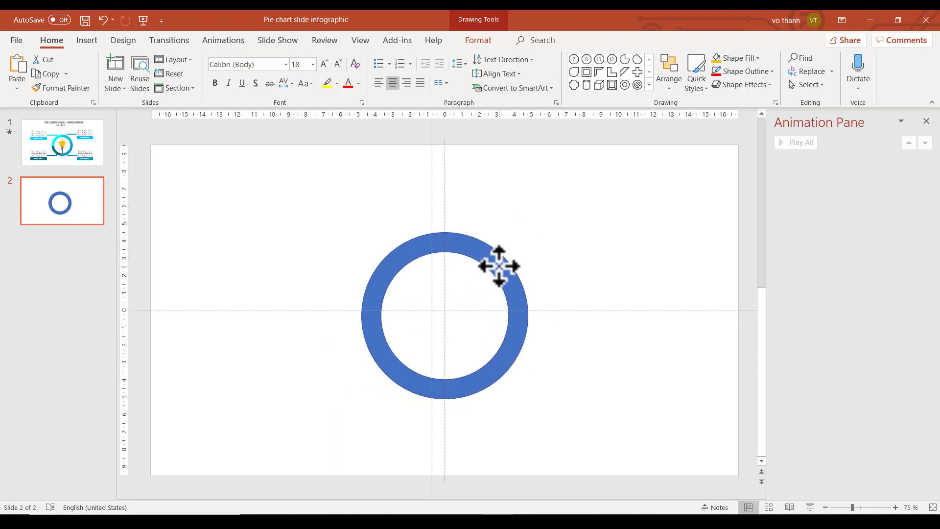
left_click_drag(376, 314, 380, 318)
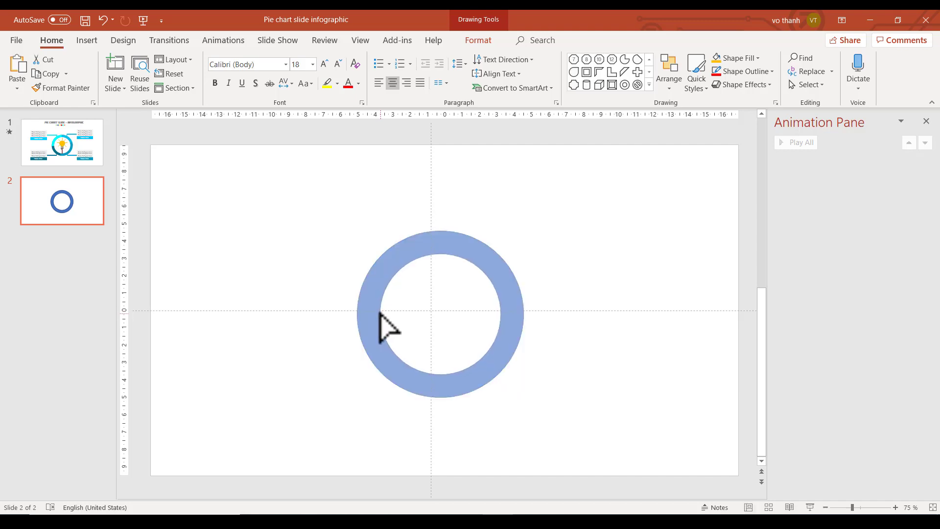
left_click_drag(380, 313, 378, 313)
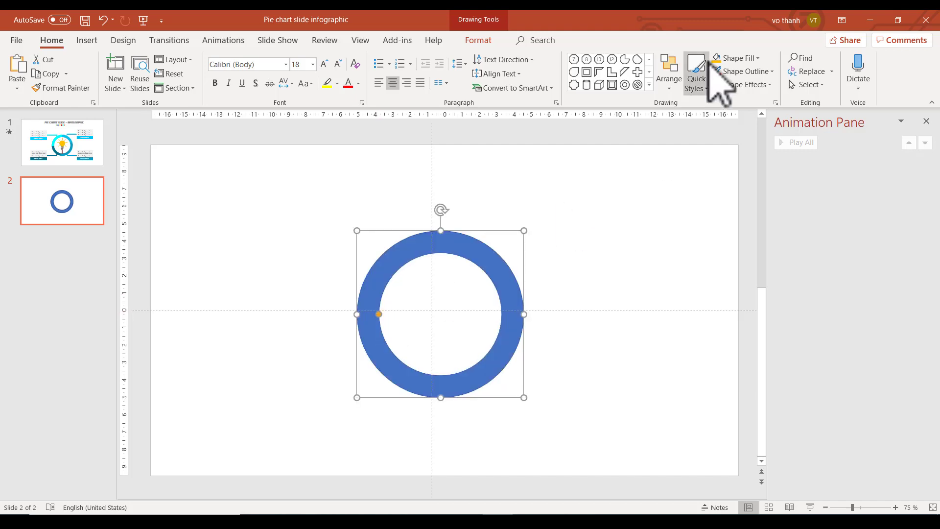
Set the ring to No Outline and move it onto the slide's centre guides.
left_click(771, 73)
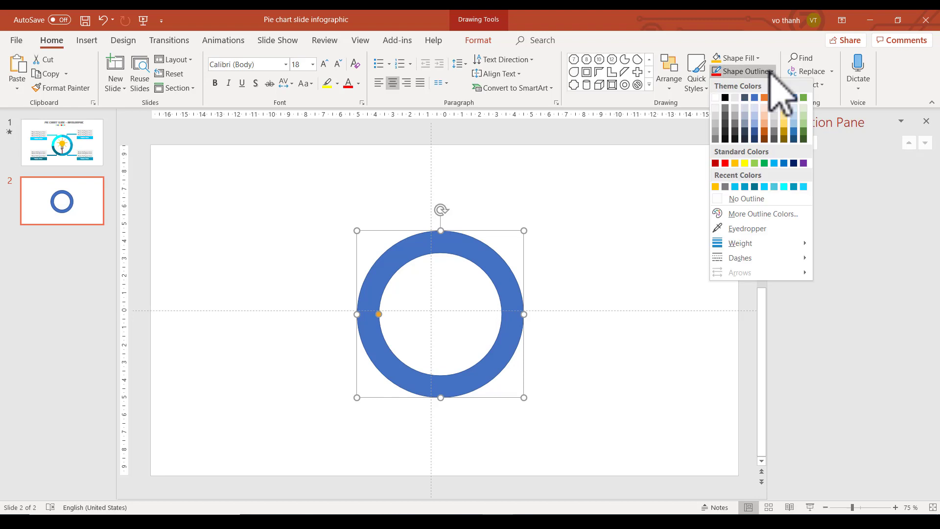
left_click(739, 197)
left_click_drag(495, 261, 487, 255)
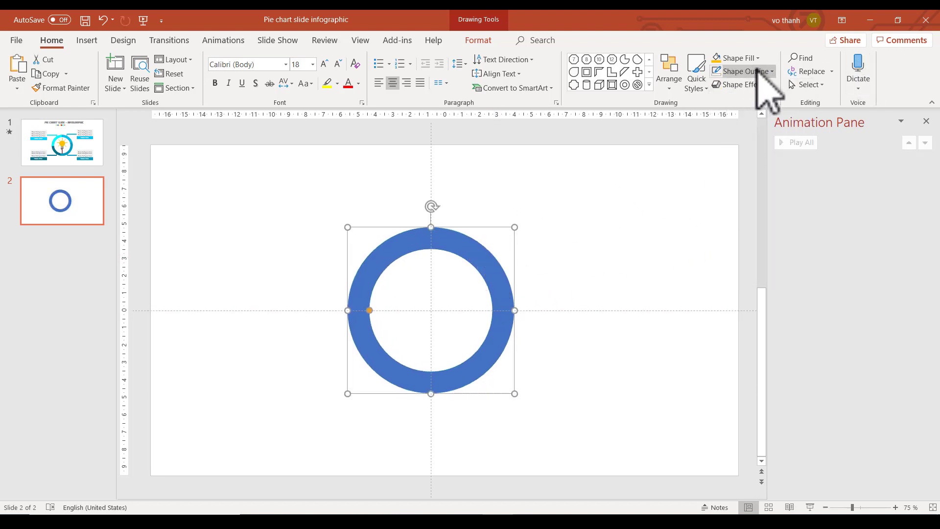
Apply Align Center and Align Middle to the ring.
left_click(478, 41)
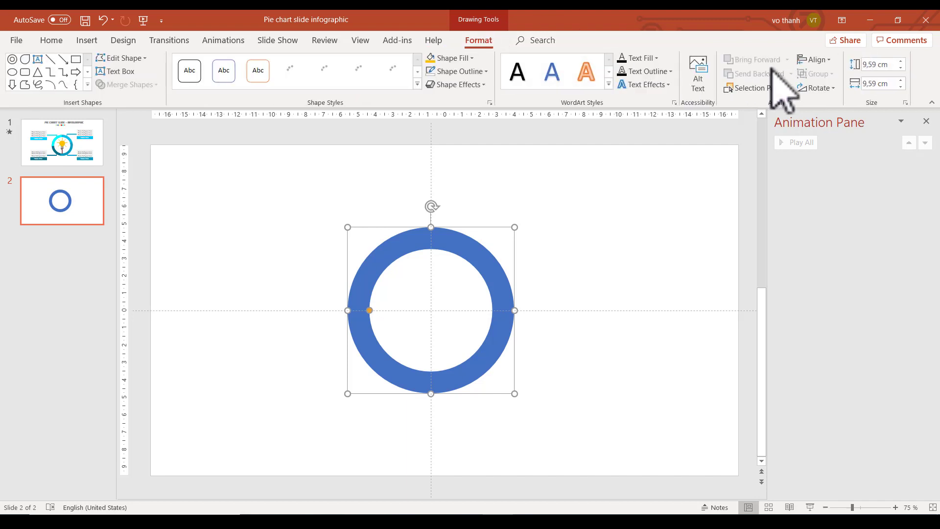
left_click(815, 60)
left_click(827, 90)
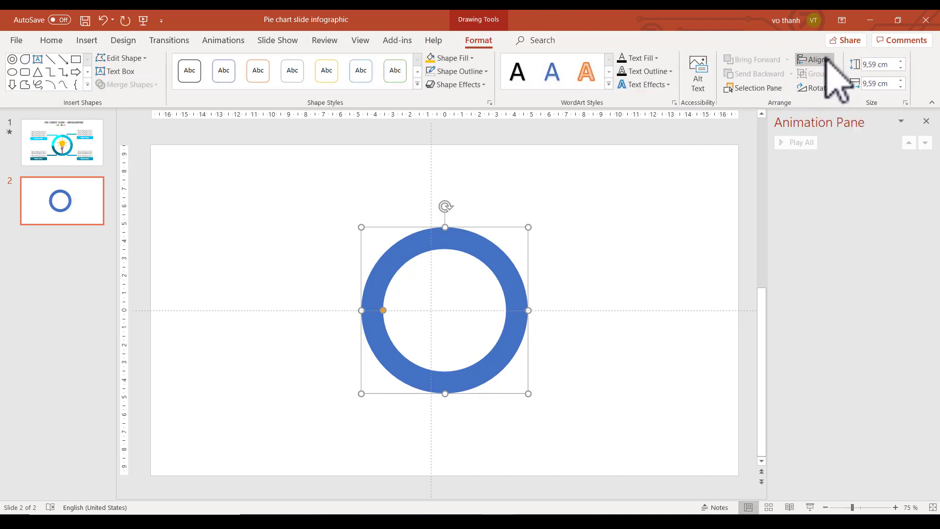
left_click(827, 59)
left_click(835, 136)
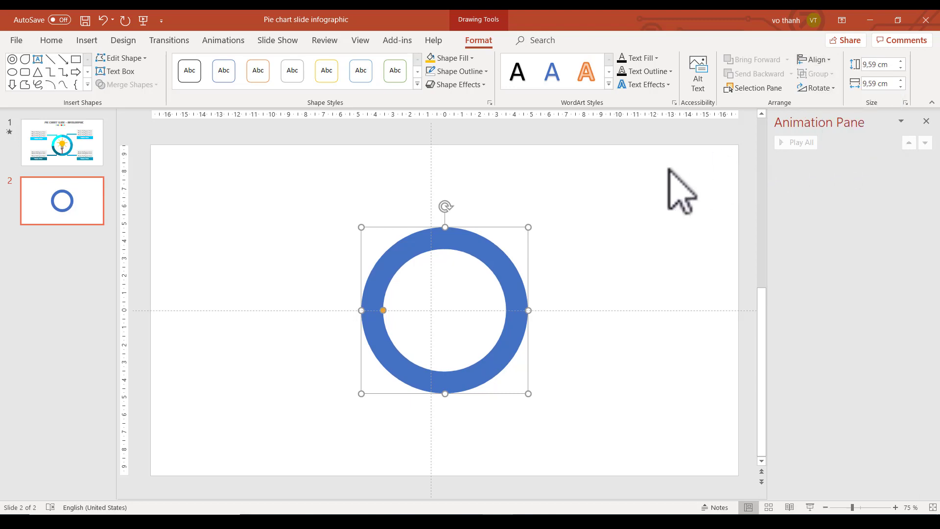
Deselect and reselect the ring to check its centred placement, redoing the last change.
left_click(486, 250)
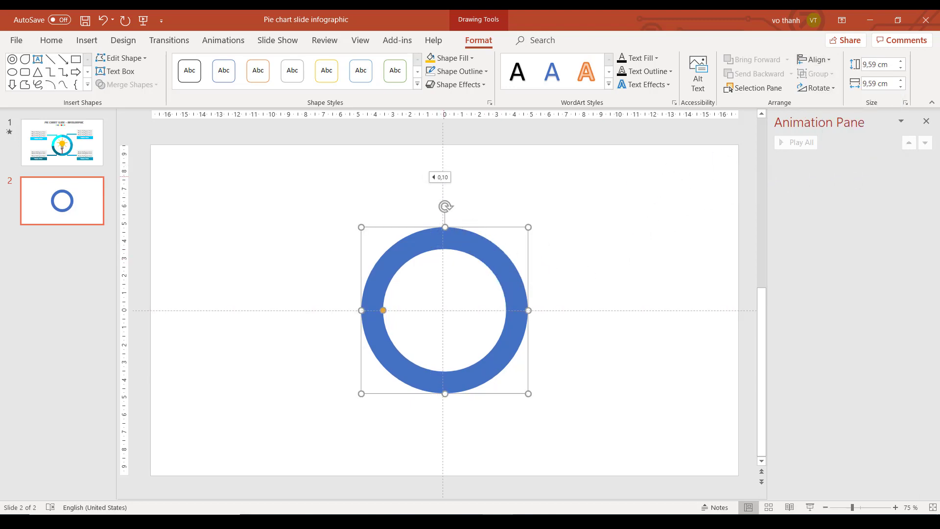
left_click(628, 361)
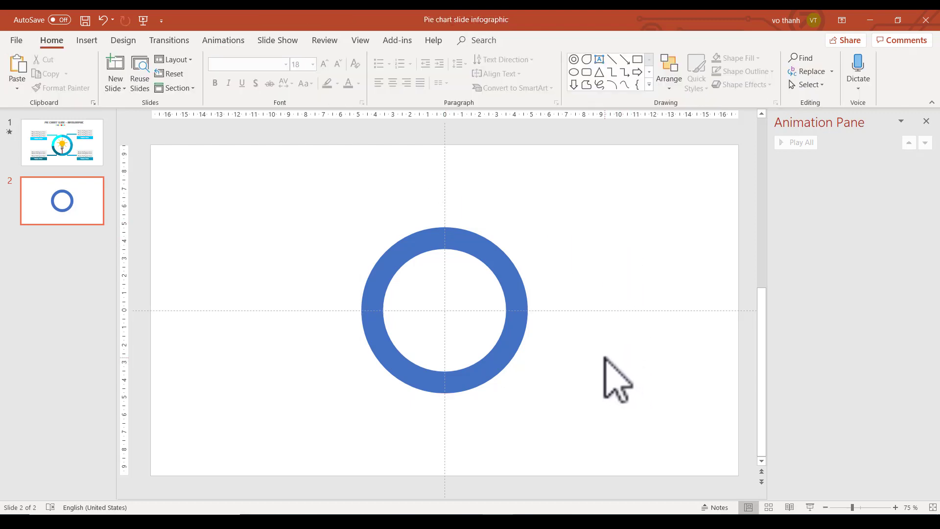
left_click(504, 288)
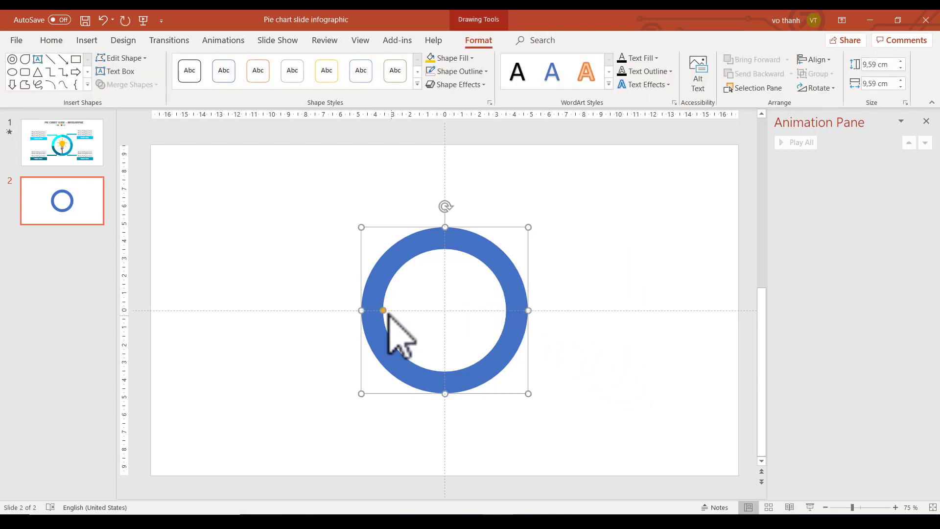
key("ctrl+y")
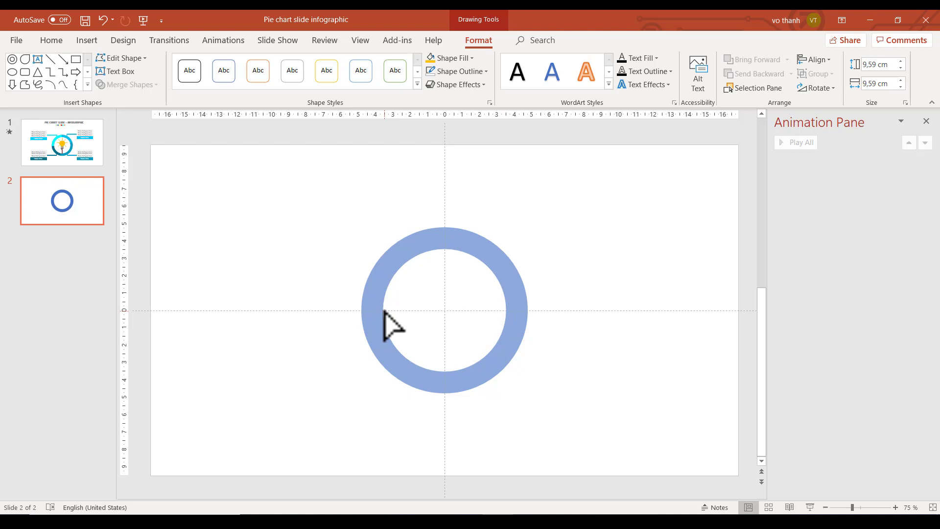
left_click(384, 313)
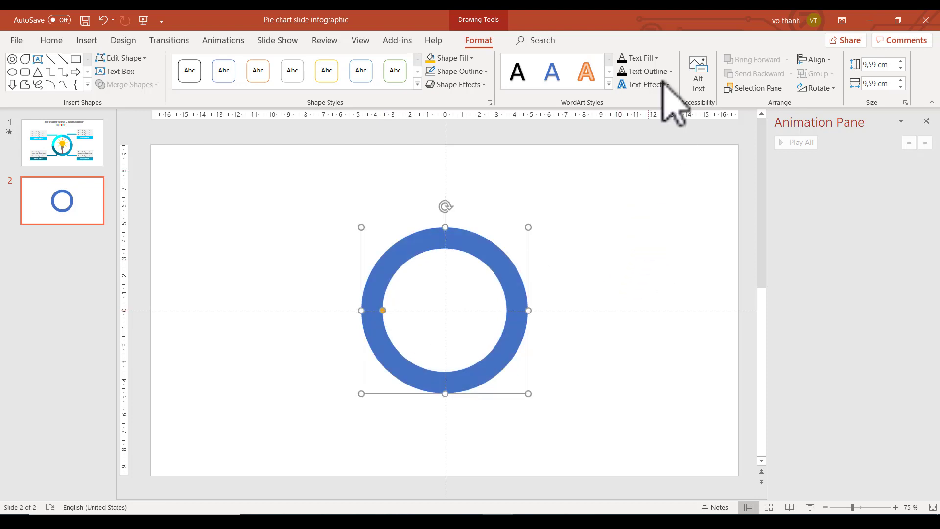
left_click(627, 244)
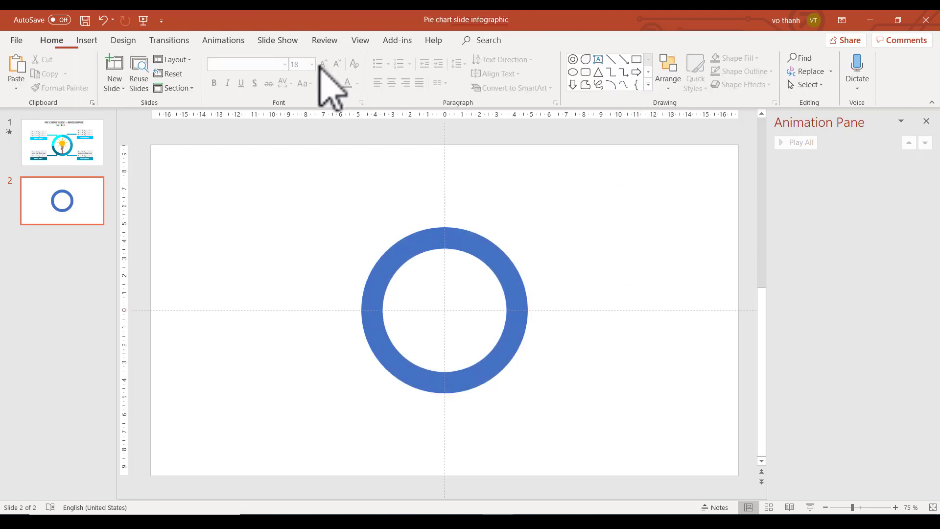
Draw a tall thin outline-free rectangle on the ring's vertical centre line.
left_click(638, 60)
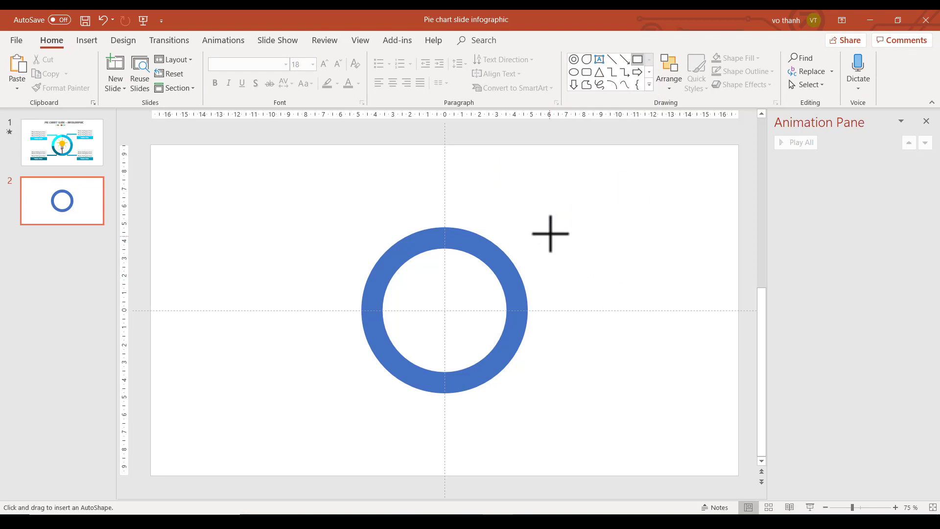
left_click_drag(551, 220, 564, 424)
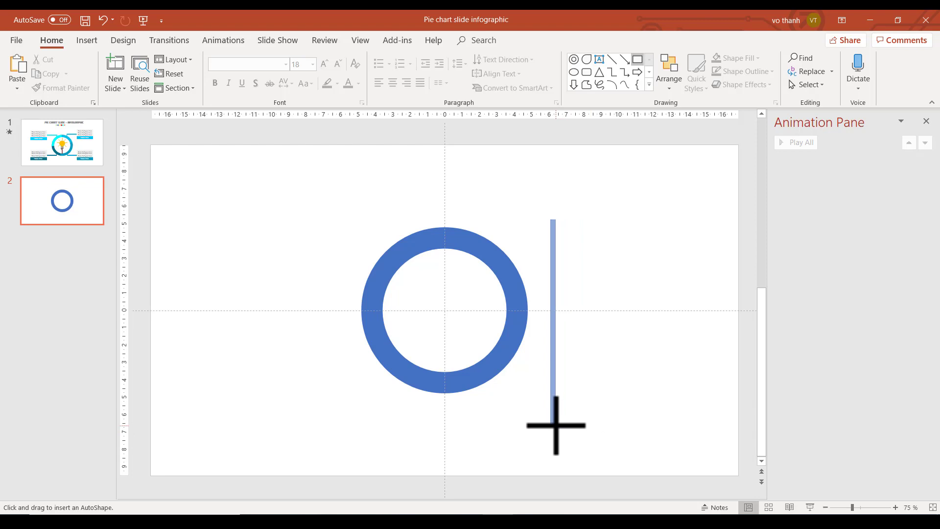
left_click_drag(556, 425, 556, 428)
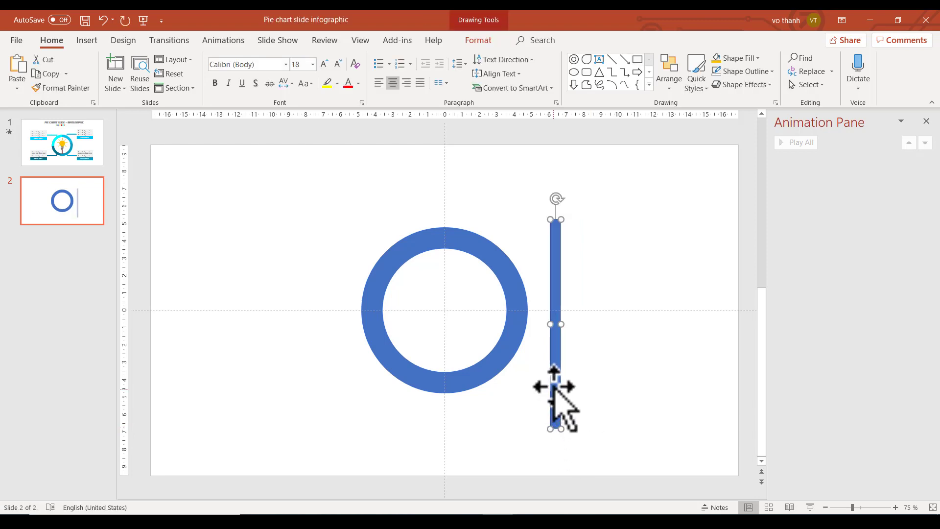
left_click(772, 71)
left_click(729, 197)
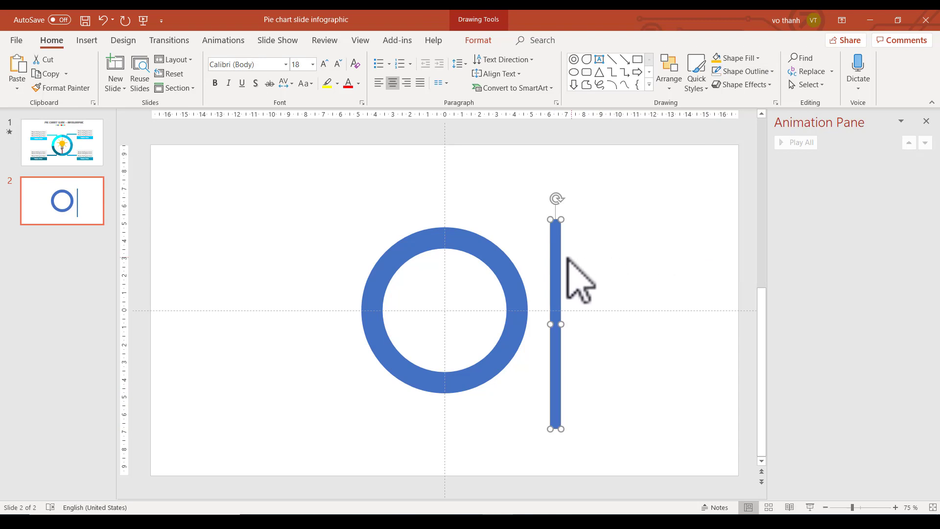
left_click_drag(556, 260, 446, 251)
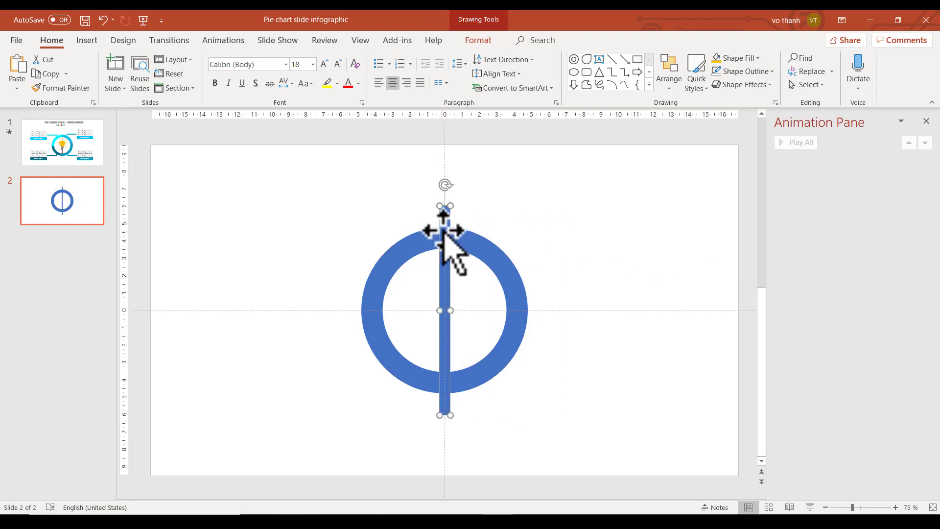
Duplicate the bar, tilt the copy diagonally across the ring, and marquee-select all shapes.
left_click_drag(444, 234, 446, 226)
mouse_move(450, 185)
left_mouse_down()
mouse_move(510, 208)
mouse_move(528, 226)
mouse_move(534, 286)
left_mouse_up()
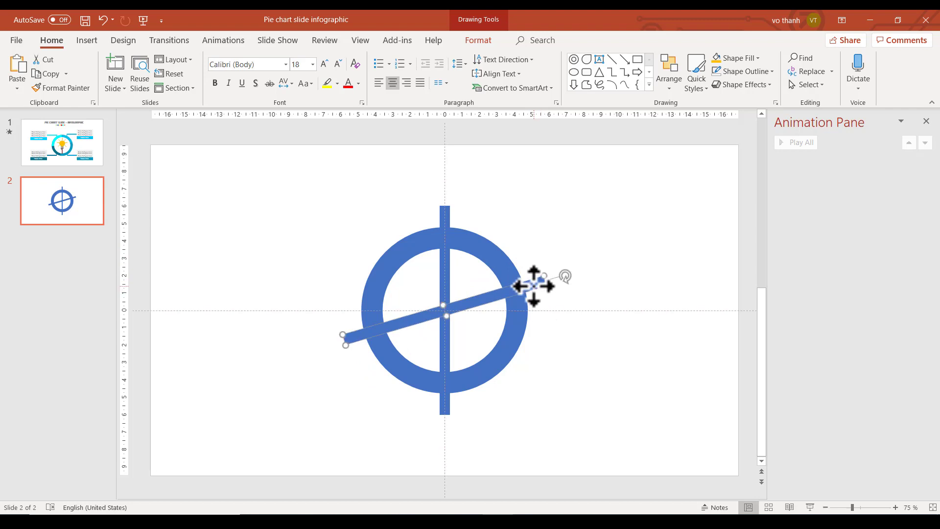
mouse_move(534, 286)
left_mouse_down()
mouse_move(524, 309)
mouse_move(529, 287)
mouse_move(574, 327)
mouse_move(577, 353)
mouse_move(579, 315)
left_mouse_up()
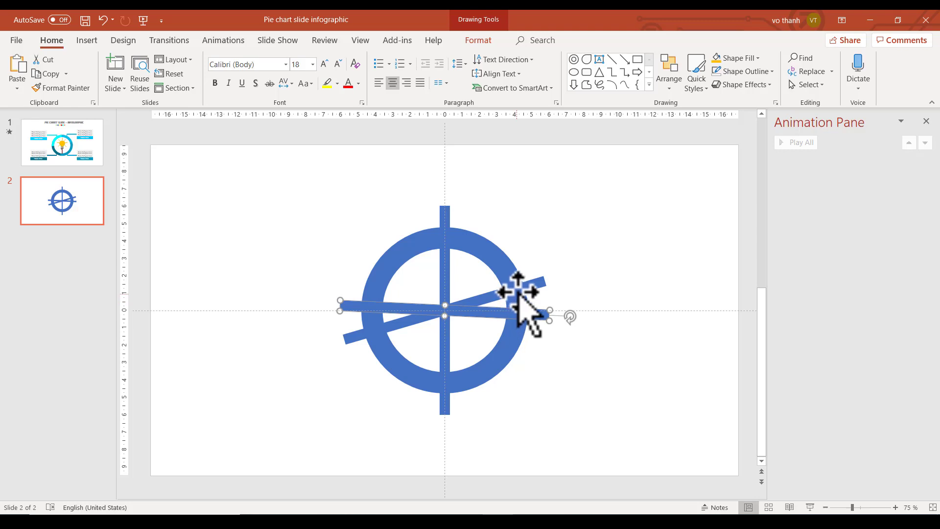
left_click_drag(272, 177, 644, 471)
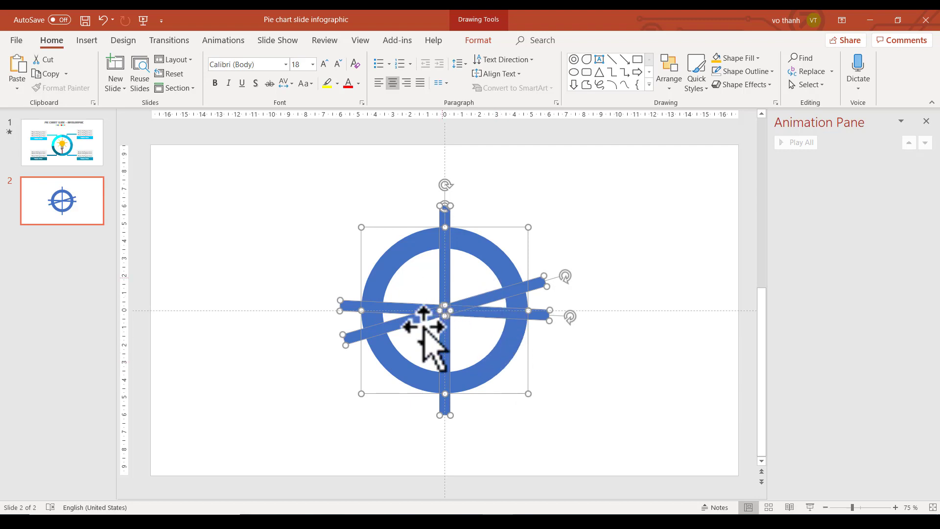
Split the ring and bars into pieces with Merge Shapes > Fragment.
left_click(478, 40)
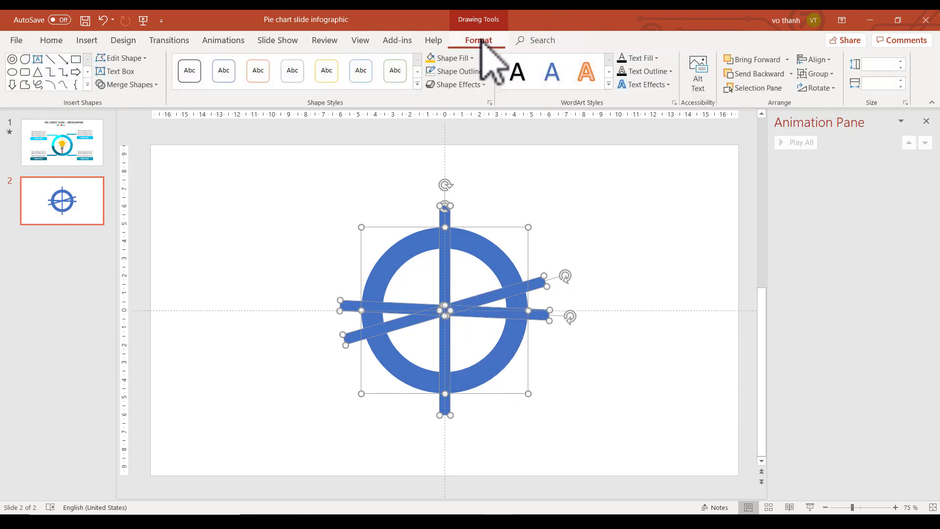
left_click(146, 85)
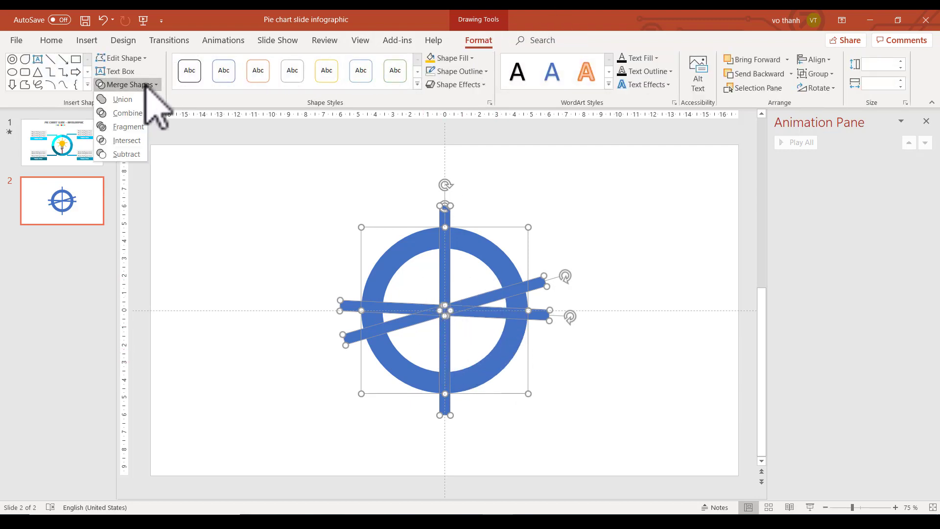
left_click(124, 126)
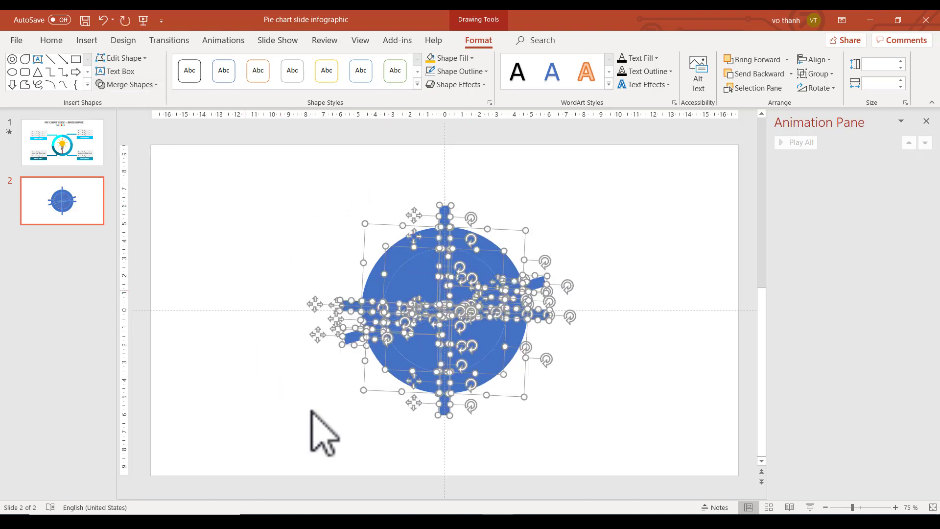
left_click(622, 347)
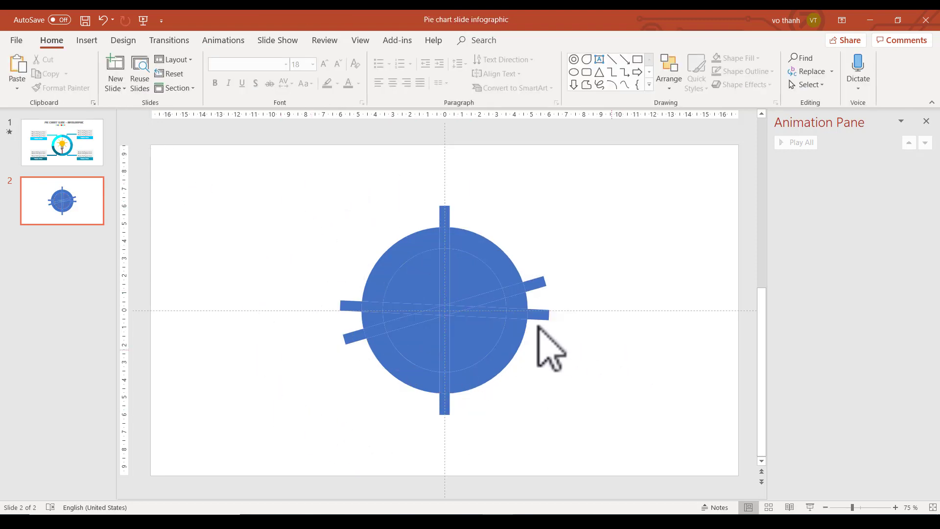
Select several inner fragments, try moving them beside the ring, then undo the move.
left_click(424, 288, "shift")
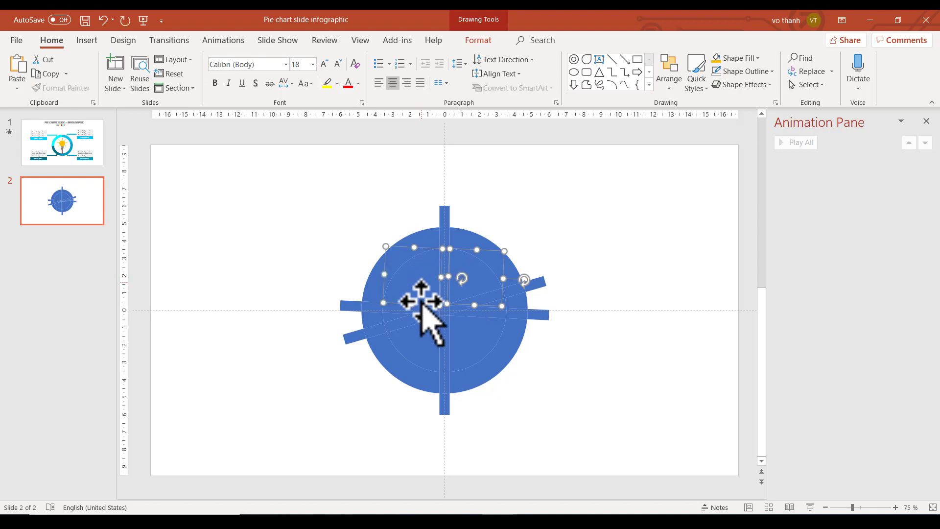
left_click(421, 323, "shift")
left_click(472, 348, "shift")
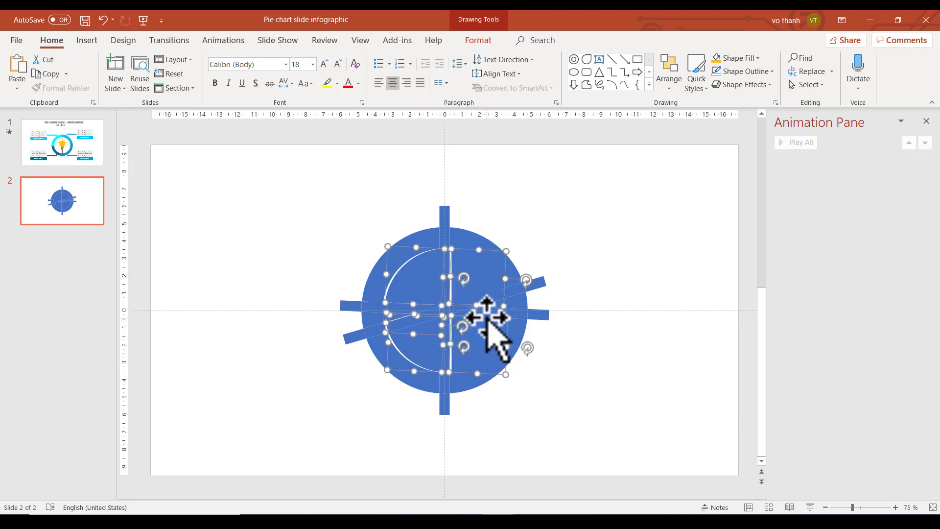
left_click(480, 333, "shift")
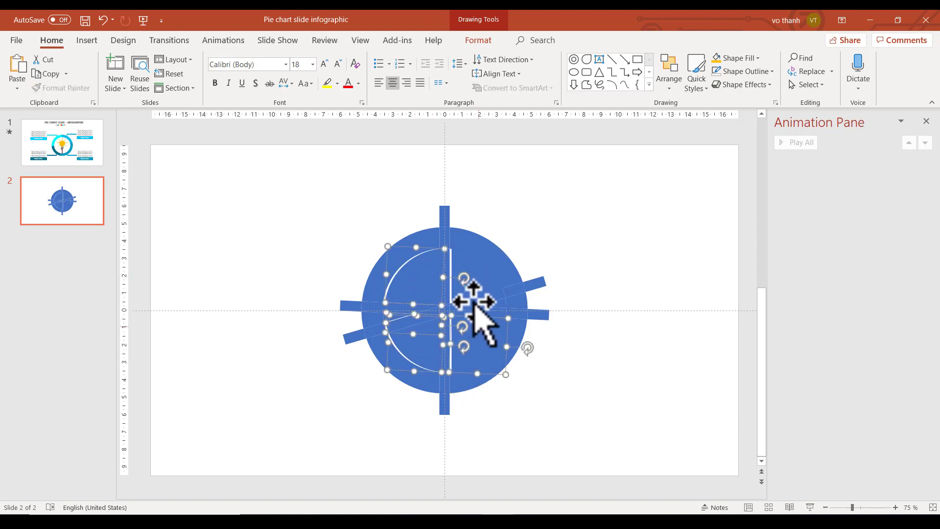
left_click_drag(478, 300, 656, 259)
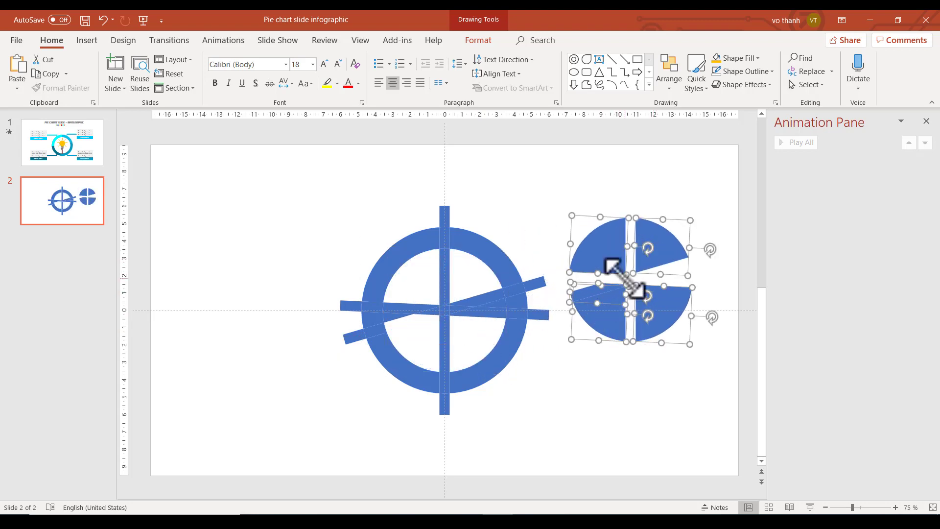
key("ctrl+z")
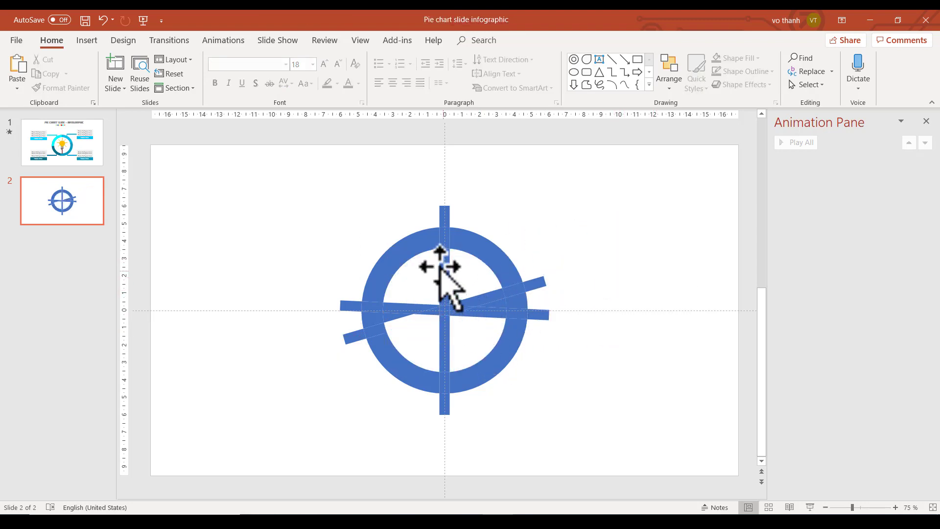
Delete the four bar pieces lying inside the ring's hole.
left_click(442, 274)
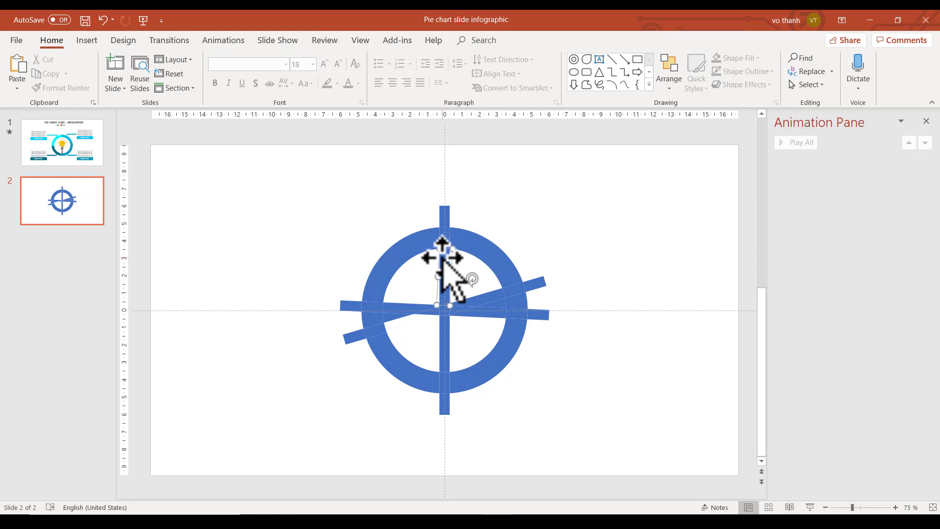
left_click(443, 336, "shift")
left_click(487, 314, "shift")
left_click(473, 305, "shift")
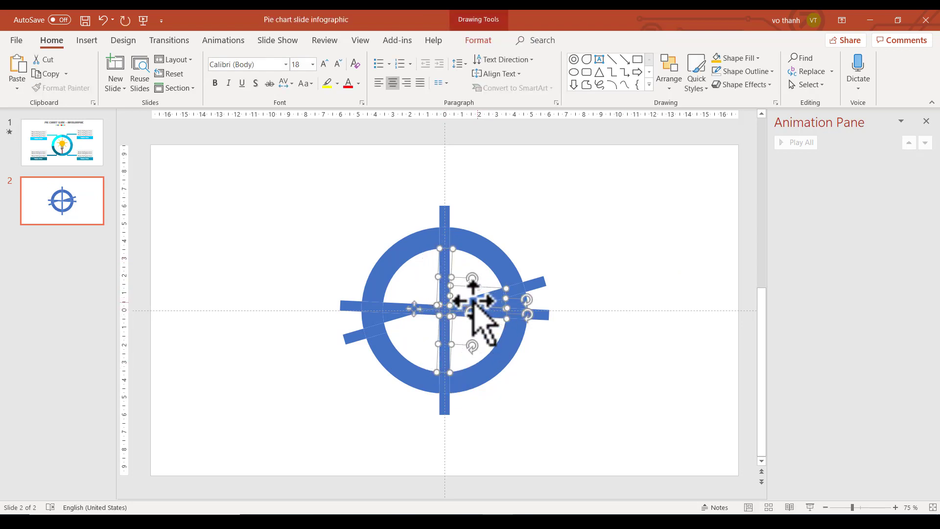
key("Delete")
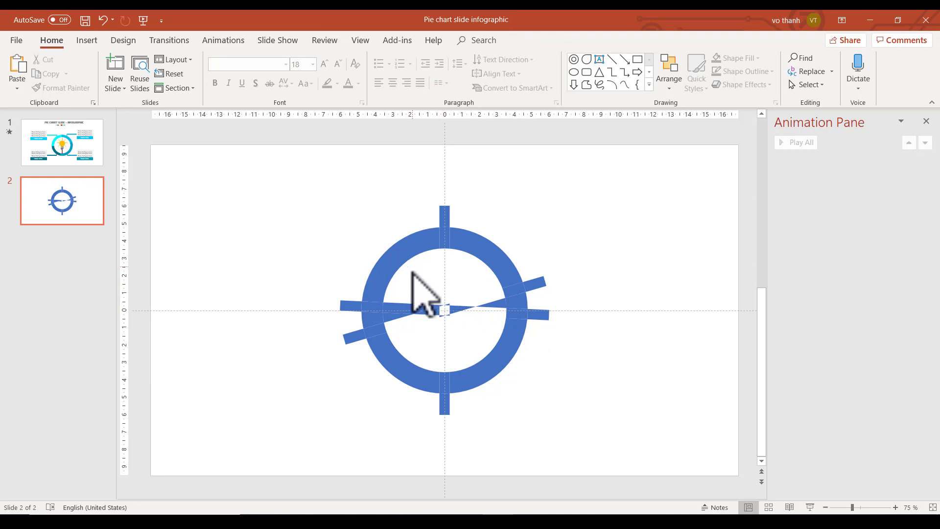
Delete the small leftover pieces at the ring's centre.
left_click_drag(413, 273, 492, 352)
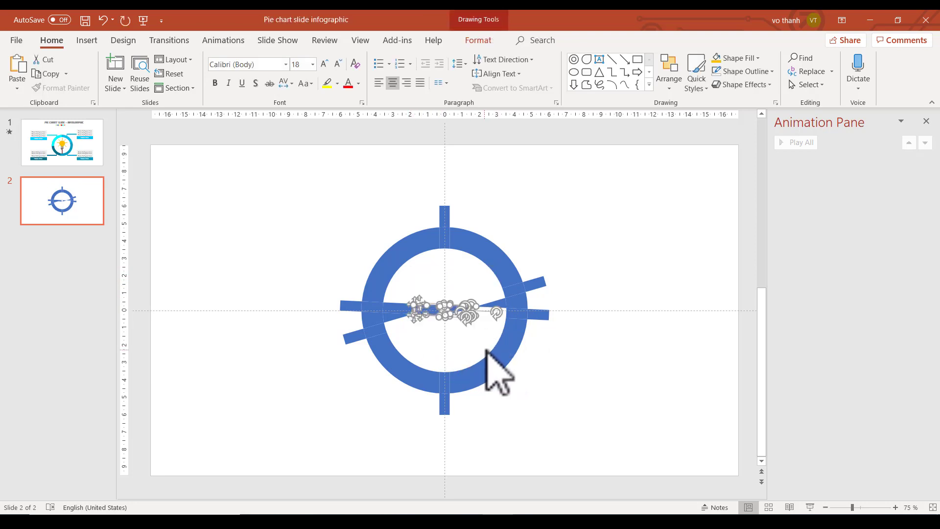
key("Delete")
left_click(491, 305)
key("Delete")
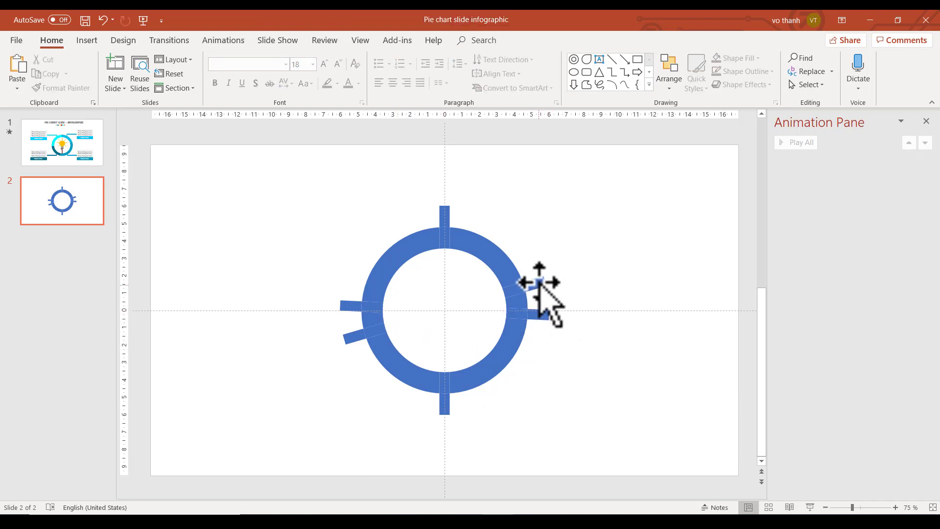
Delete the tick bars outside the ring: upper-right, top, left and bottom.
left_click(539, 279)
key("Delete")
left_click(542, 315)
left_click(443, 212)
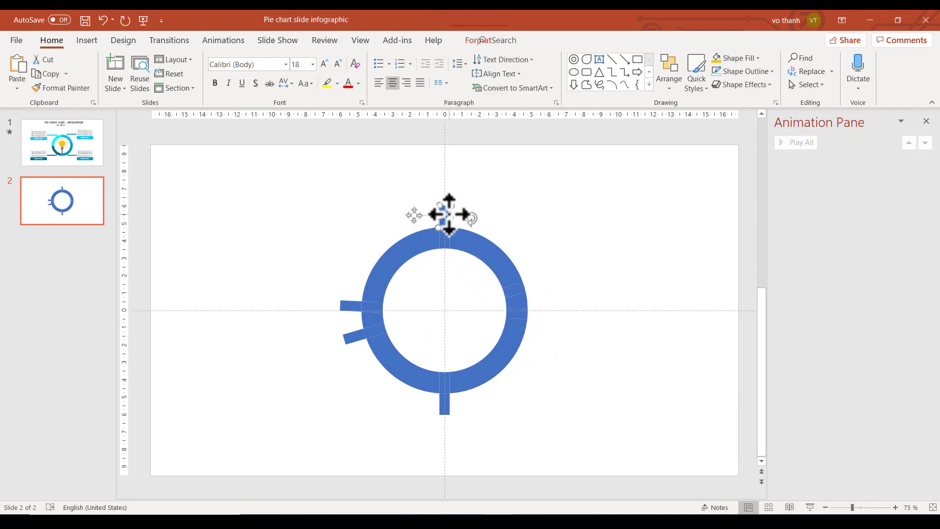
key("Delete")
left_click(348, 306)
key("Delete")
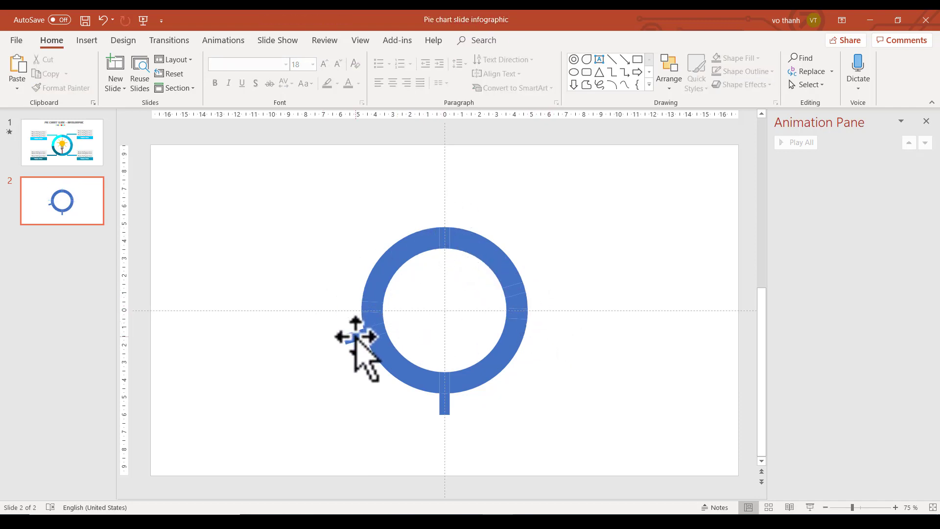
left_click(444, 406)
key("Delete")
key("Delete")
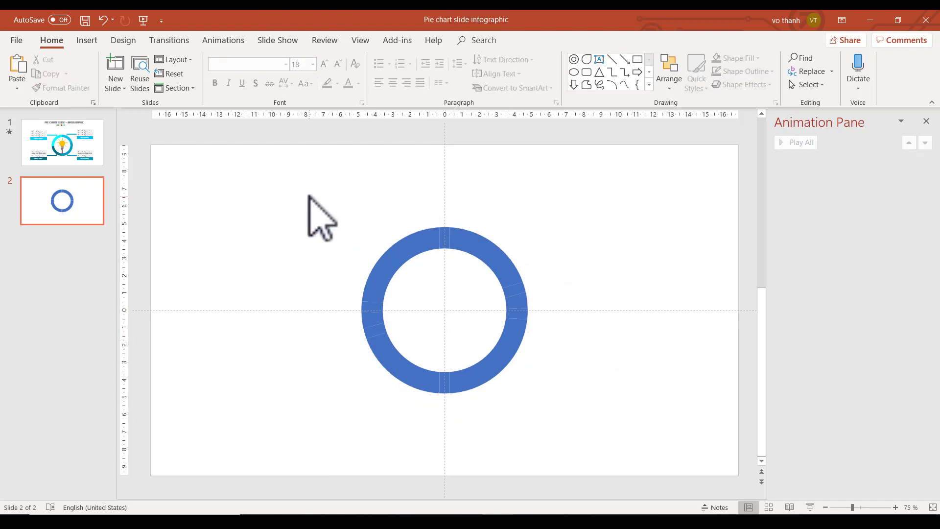
Union the top and upper-left ring segments into one piece.
left_click(444, 242)
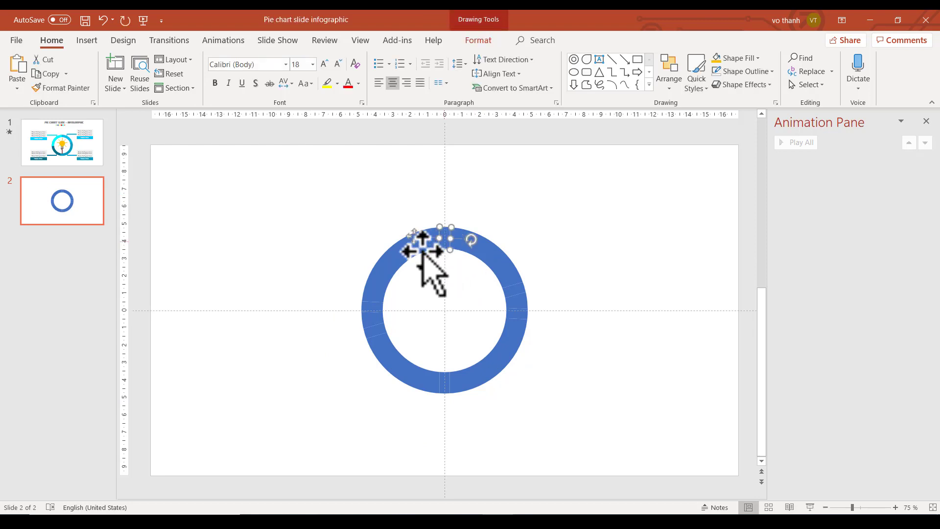
left_click(406, 250, "shift")
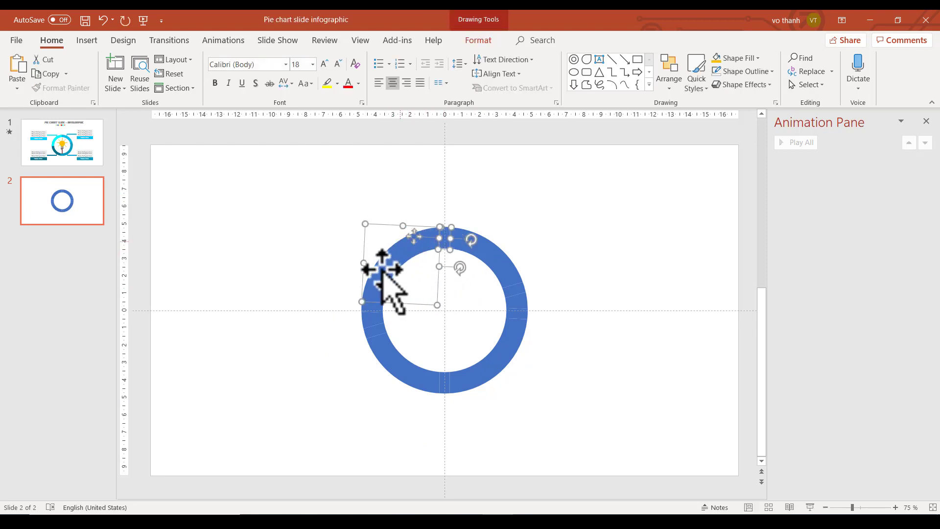
left_click(481, 43)
left_click(147, 86)
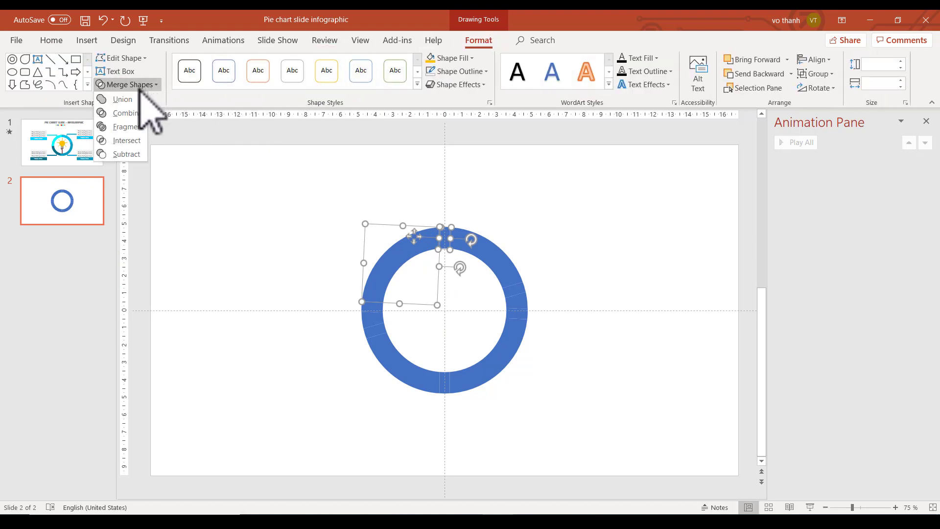
left_click(120, 100)
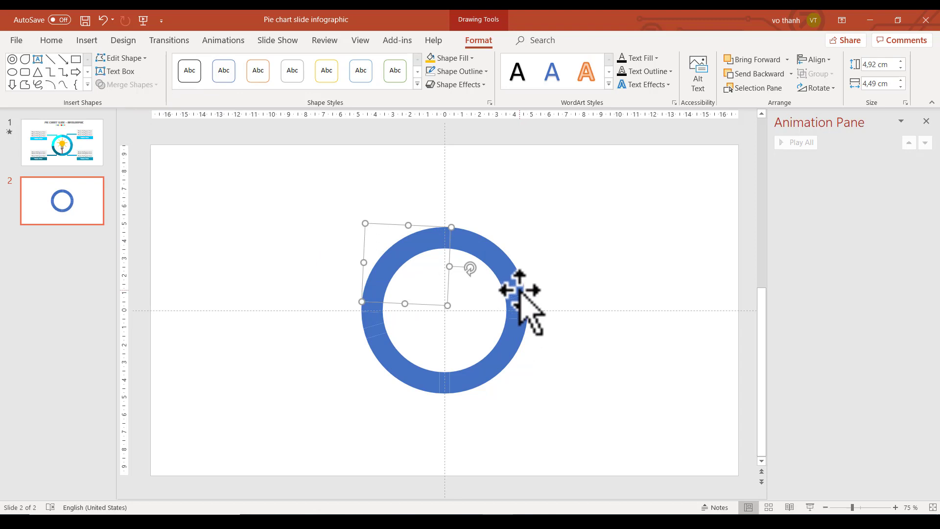
Union the lower-right segments and the lower-left segments into single pieces.
mouse_move(519, 290)
left_mouse_down()
mouse_move(520, 312)
mouse_move(447, 382)
left_mouse_up()
left_click(125, 85)
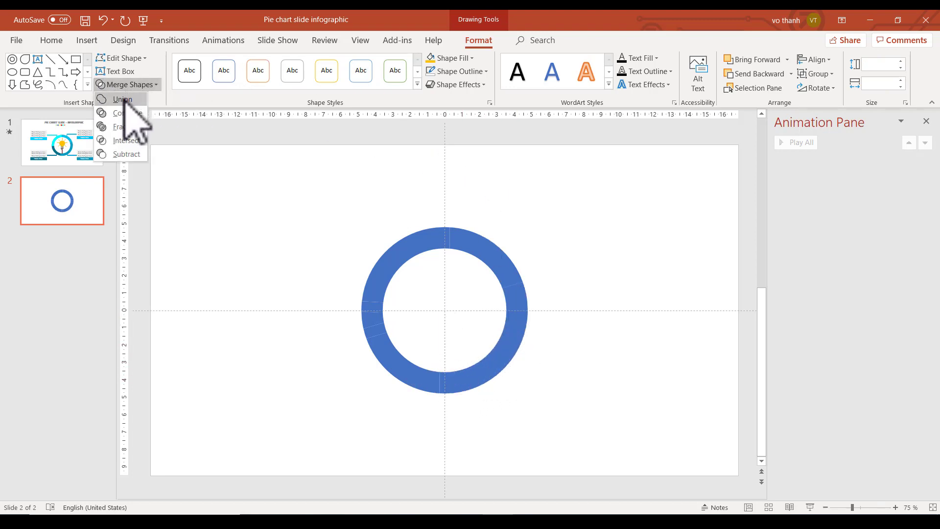
left_click(123, 100)
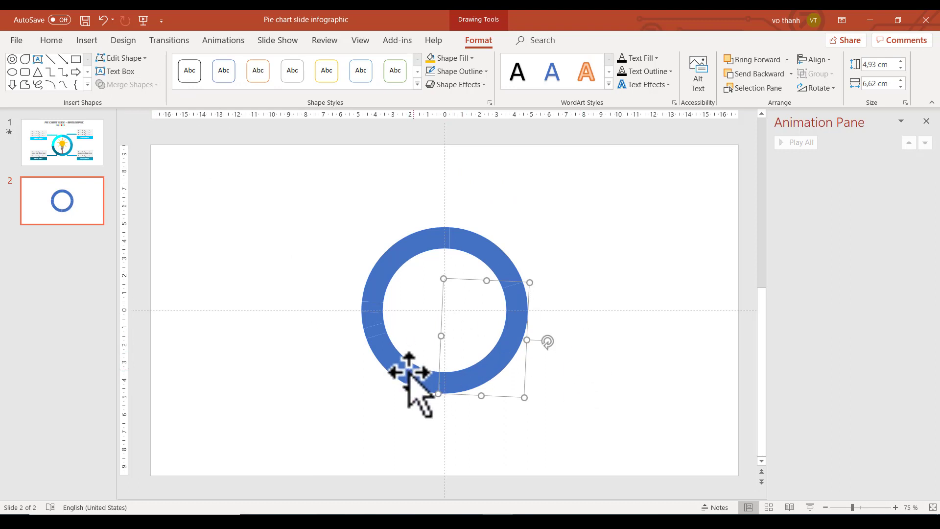
left_click_drag(402, 369, 375, 304)
left_click(142, 85)
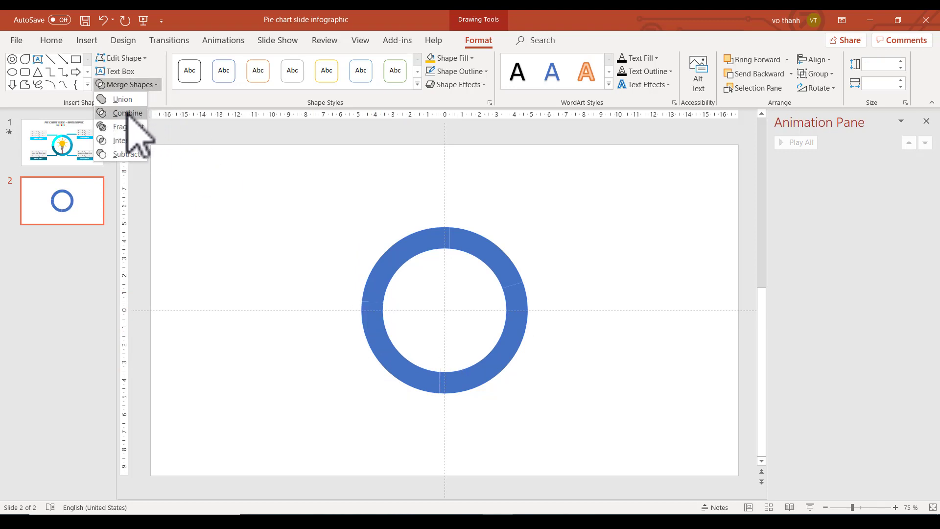
left_click(124, 99)
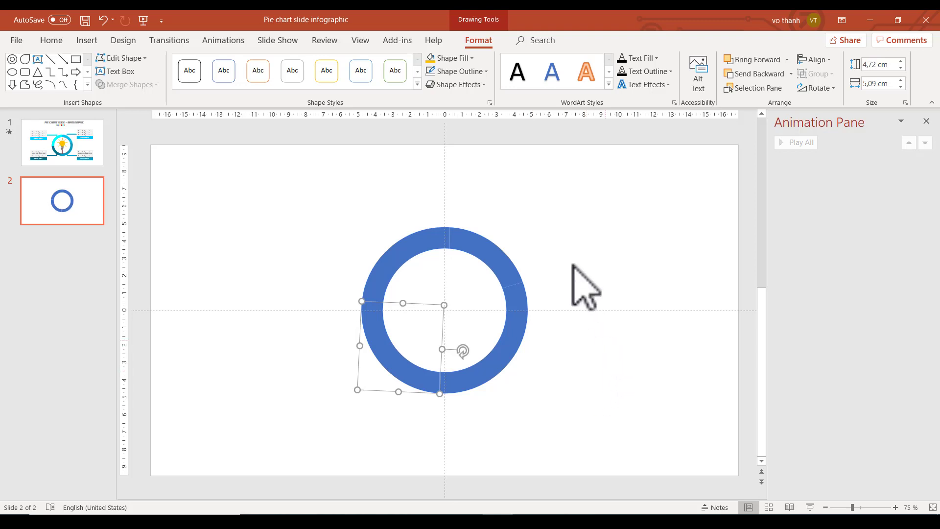
left_click(541, 247)
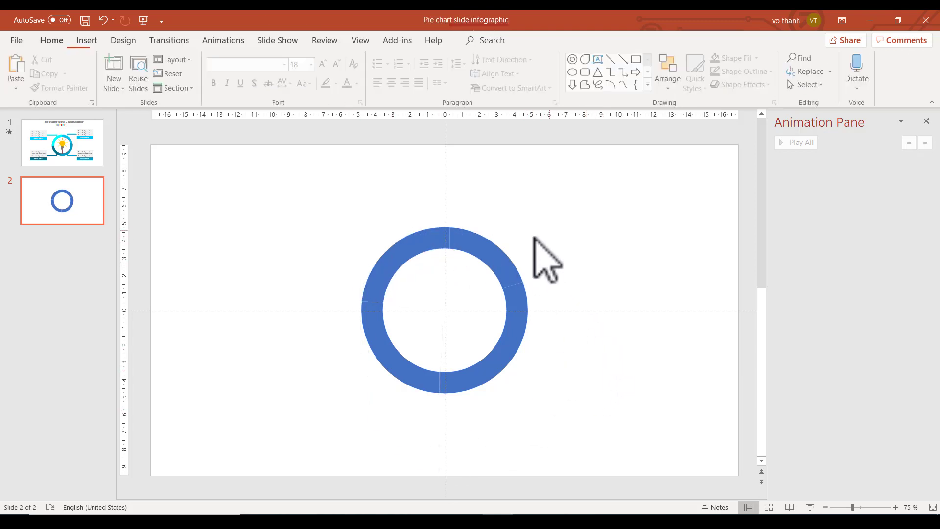
Fill the upper-left ring quarter with cyan.
left_click(487, 252)
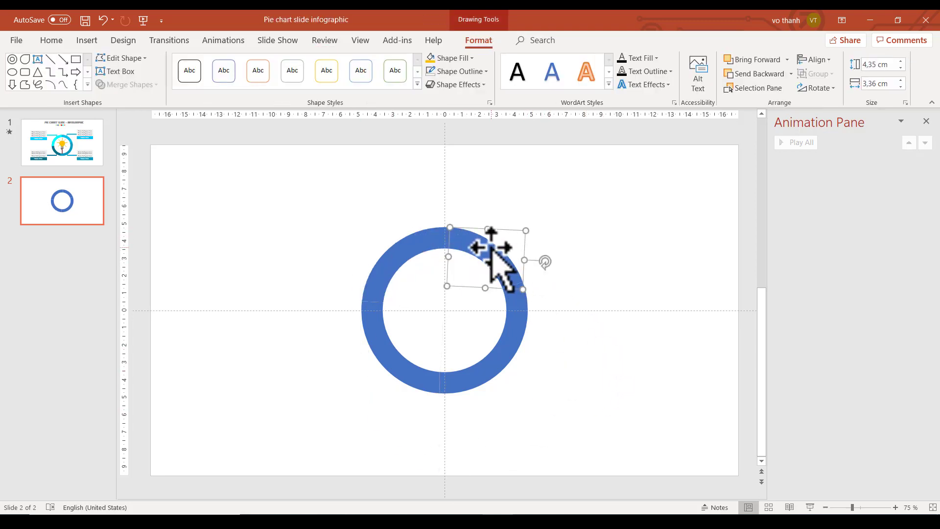
left_click_drag(491, 248, 419, 250)
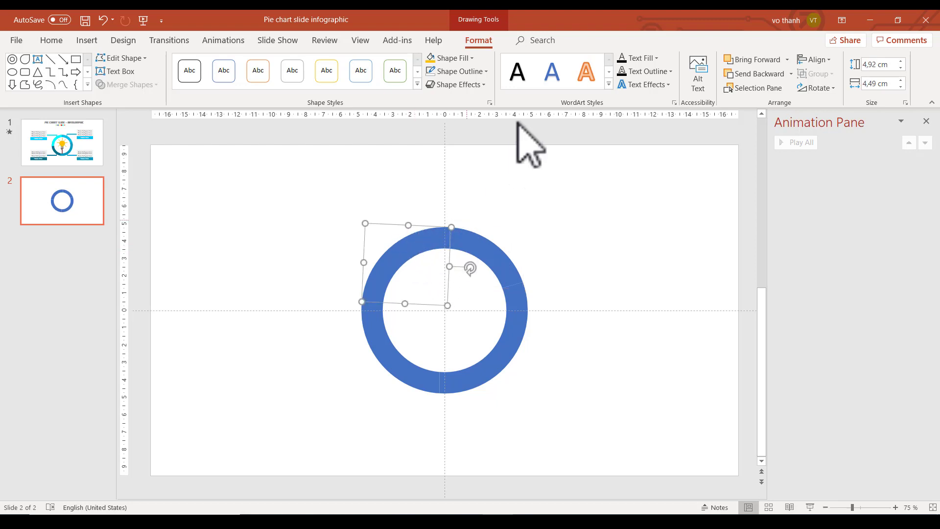
left_click(469, 57)
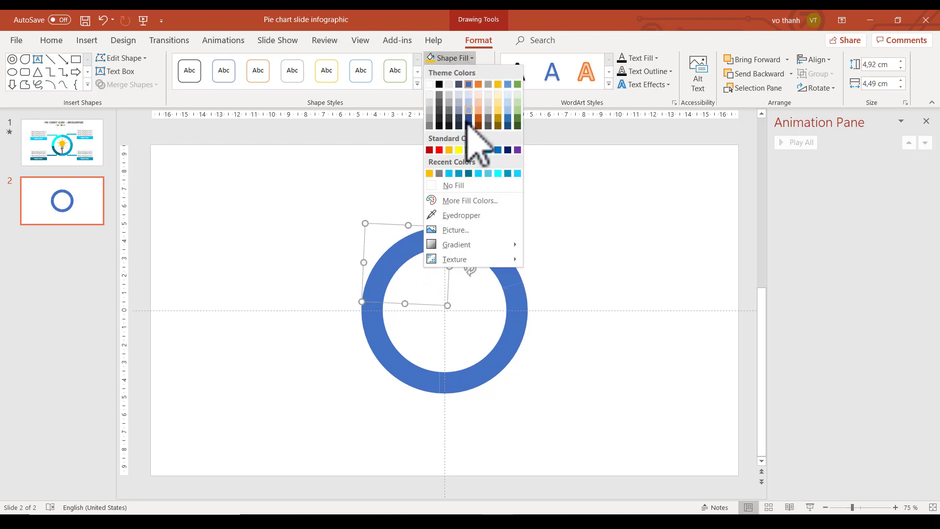
left_click(498, 173)
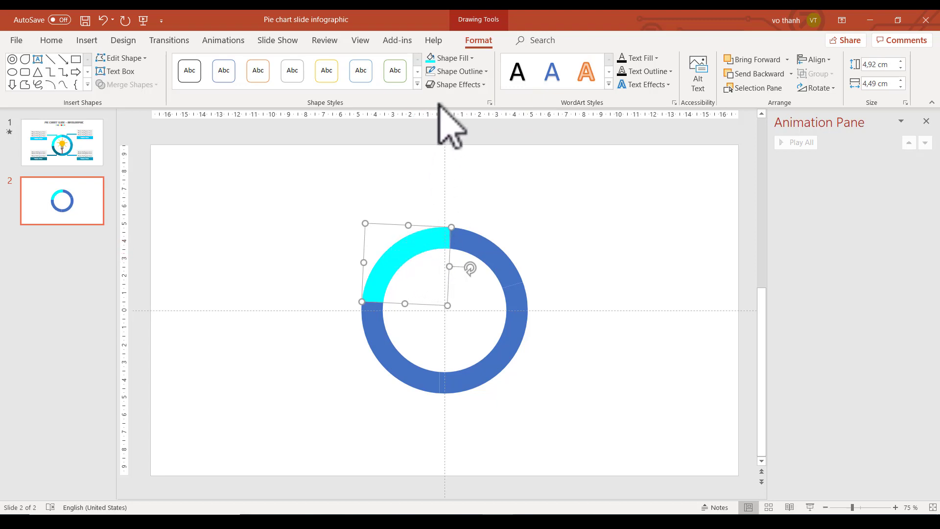
Fill the top-right ring piece with a custom darker teal via More Fill Colors.
left_click(489, 257)
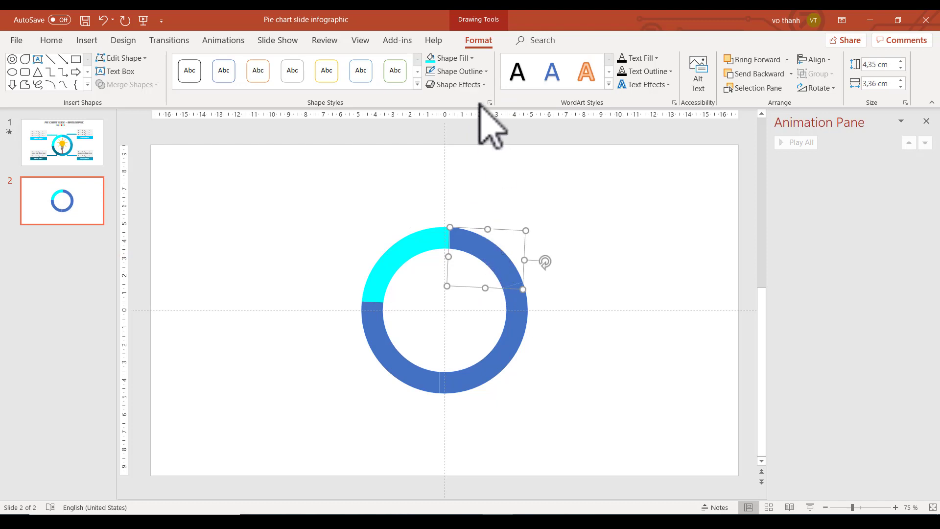
left_click(473, 58)
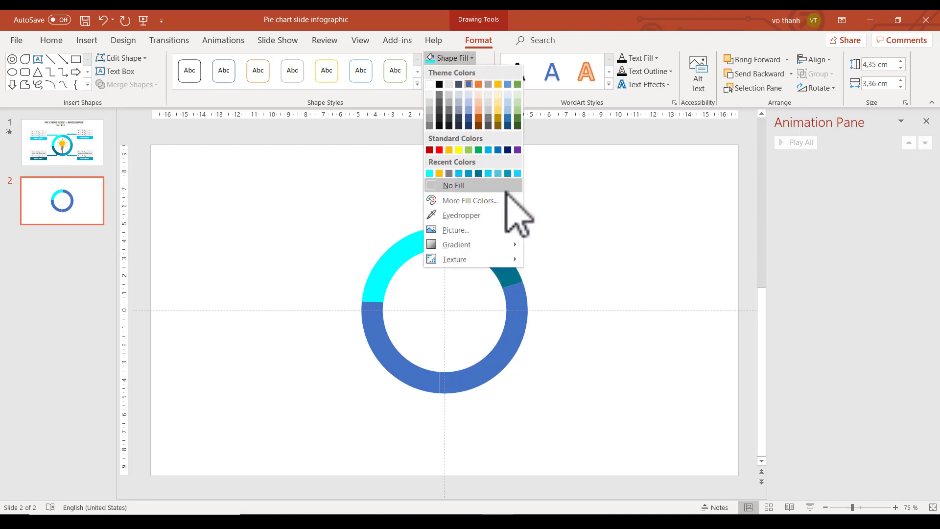
left_click(429, 173)
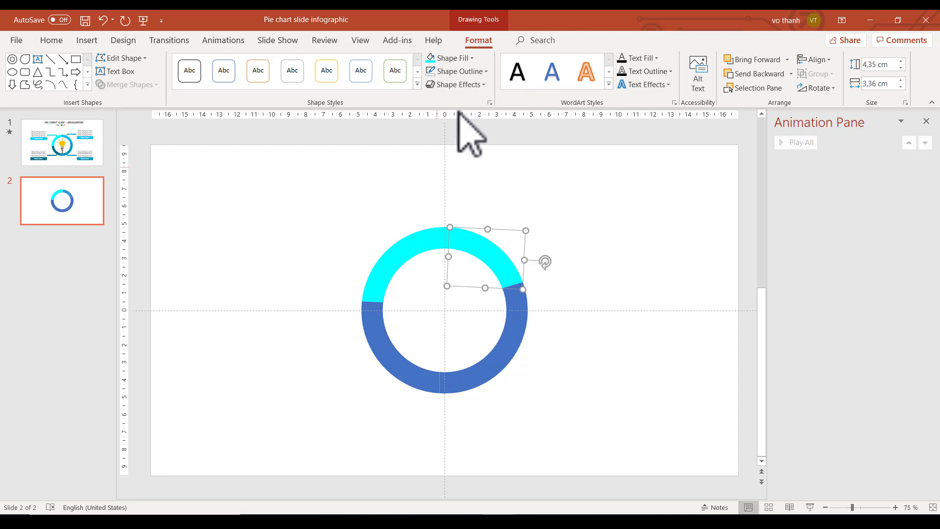
left_click(472, 58)
left_click(457, 201)
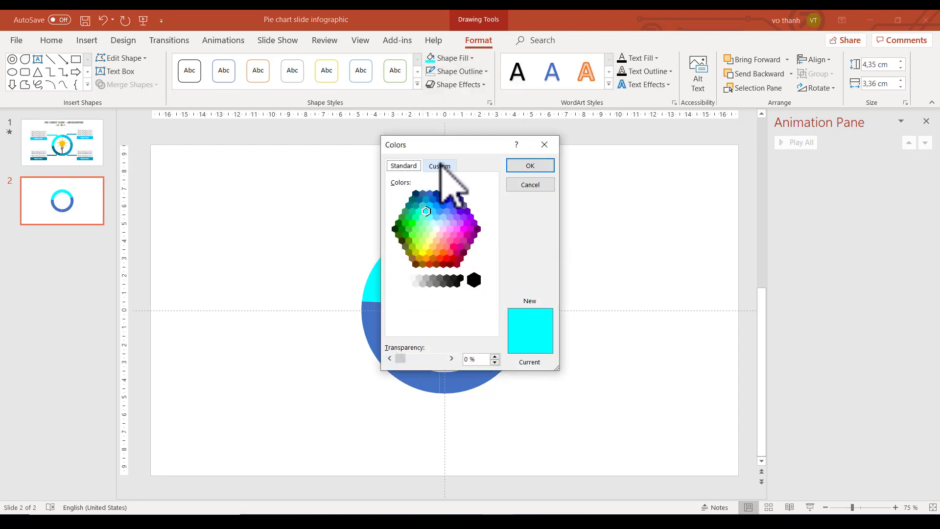
left_click(440, 165)
type("200")
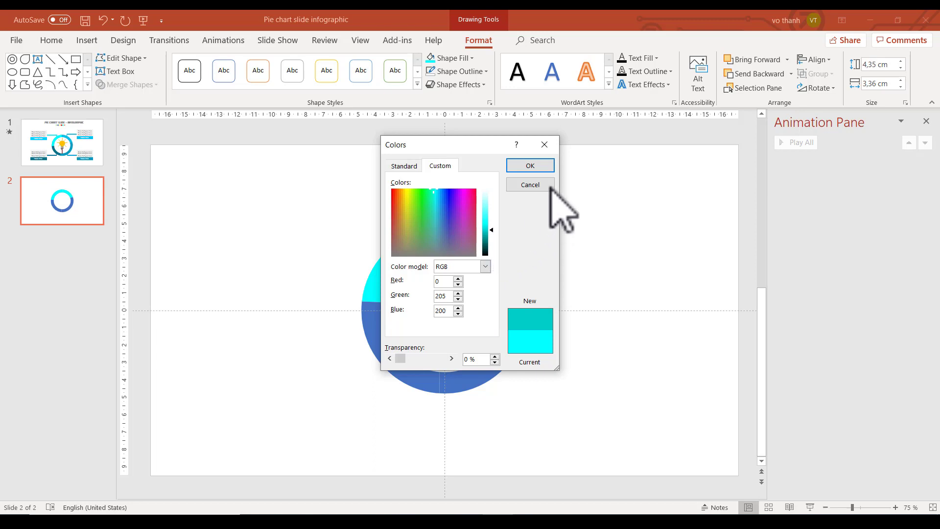
left_click(539, 167)
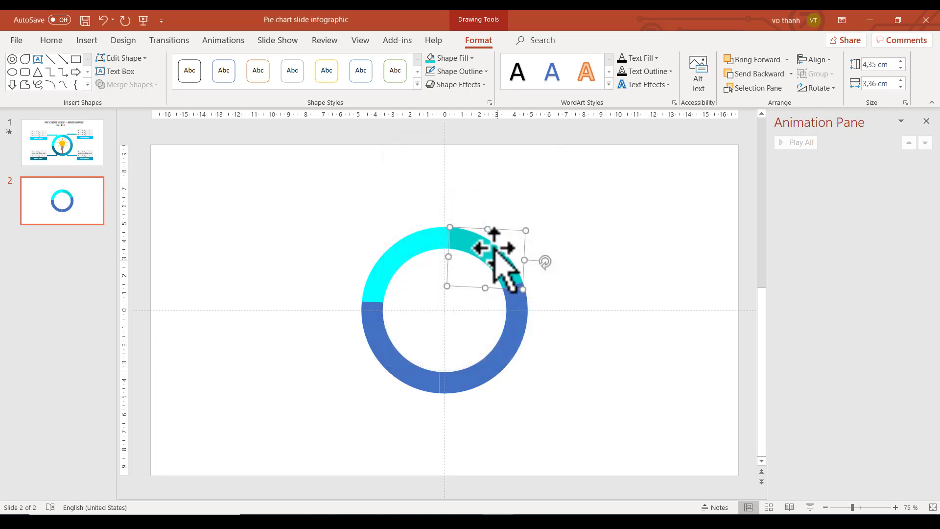
left_click(470, 58)
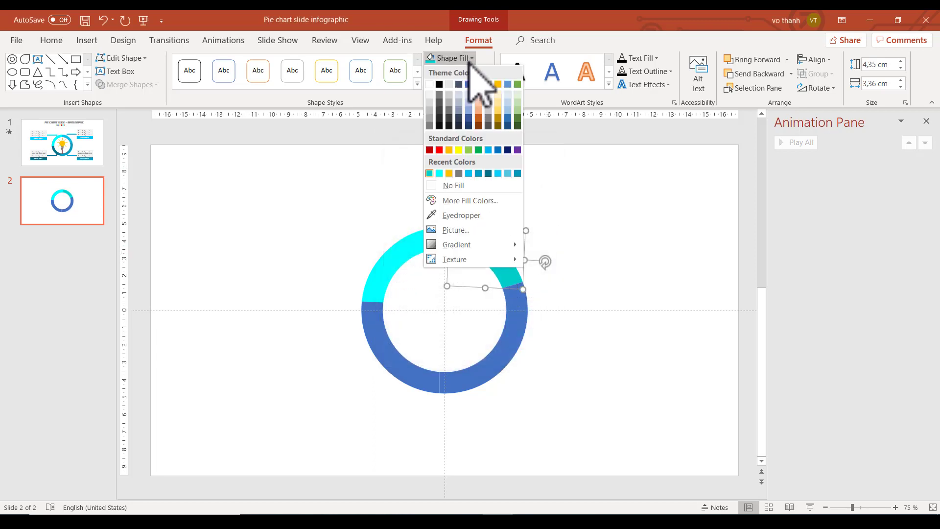
left_click(471, 200)
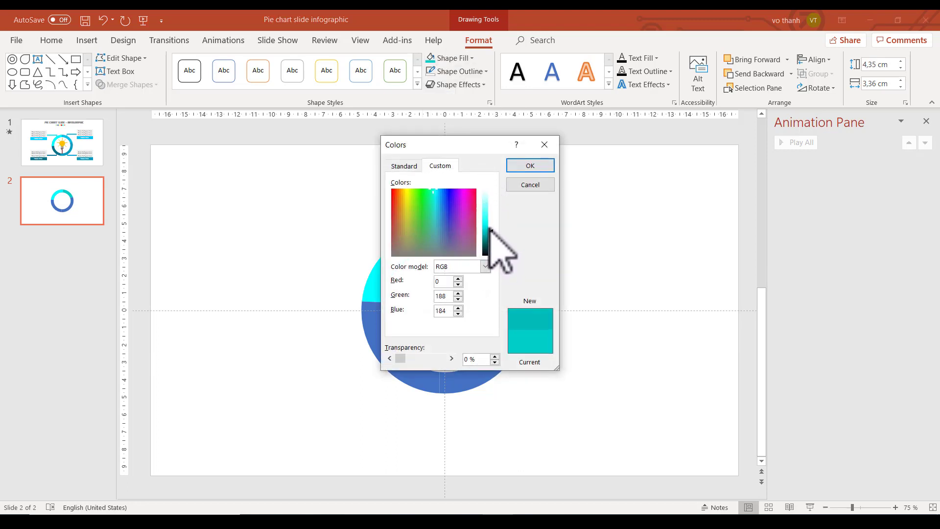
left_click(529, 166)
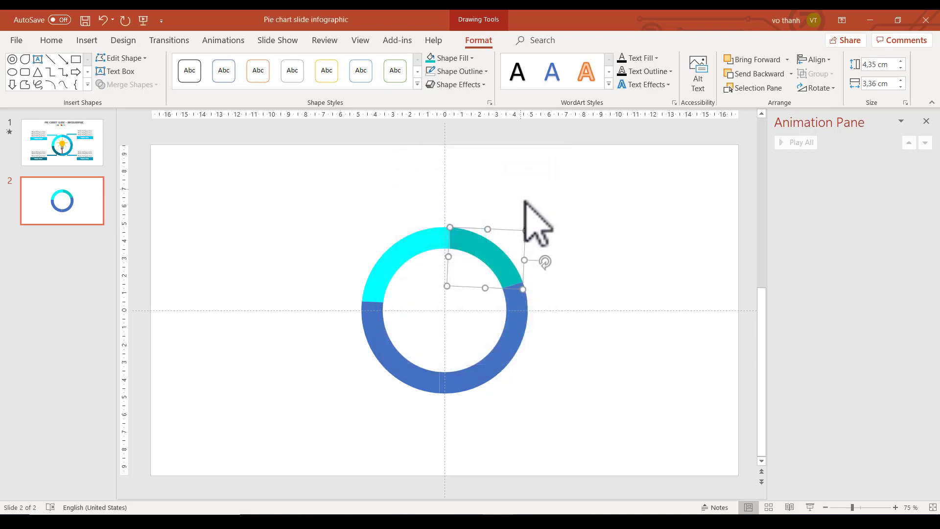
Give the lower-right piece darker teal RGB 0, 150, 146 and the lower-left piece dark blue-teal.
left_click(513, 327)
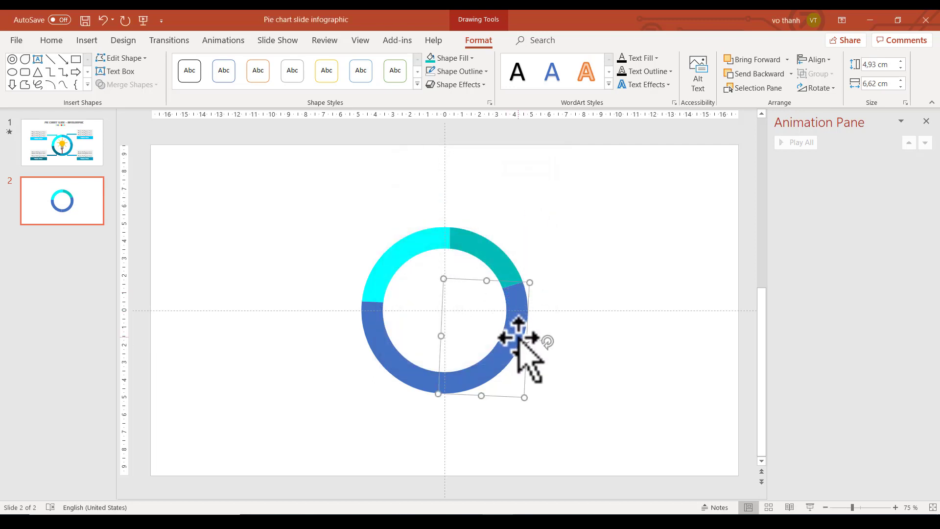
left_click(472, 57)
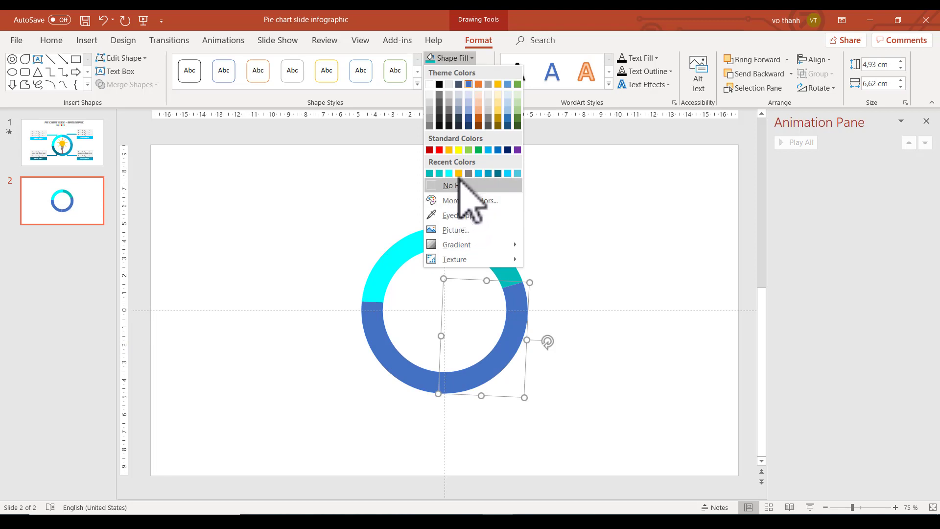
left_click(439, 173)
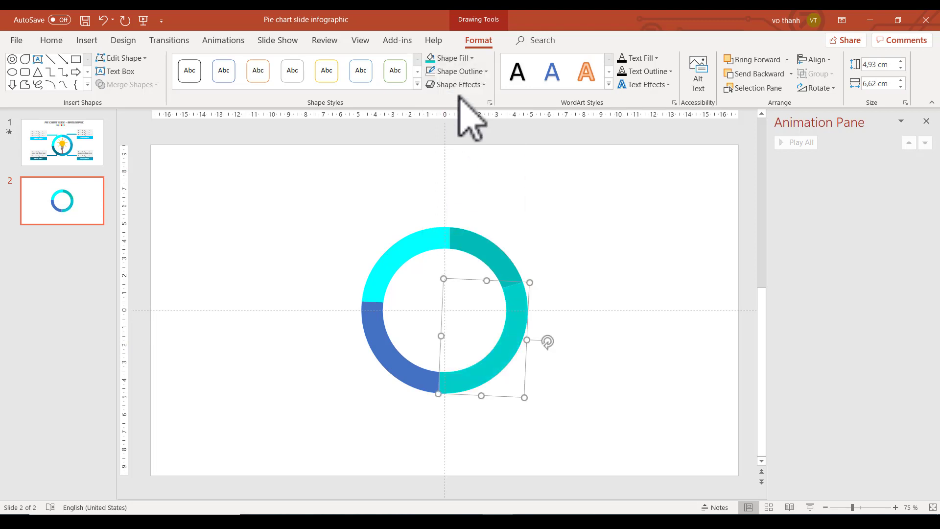
left_click(472, 57)
left_click(469, 201)
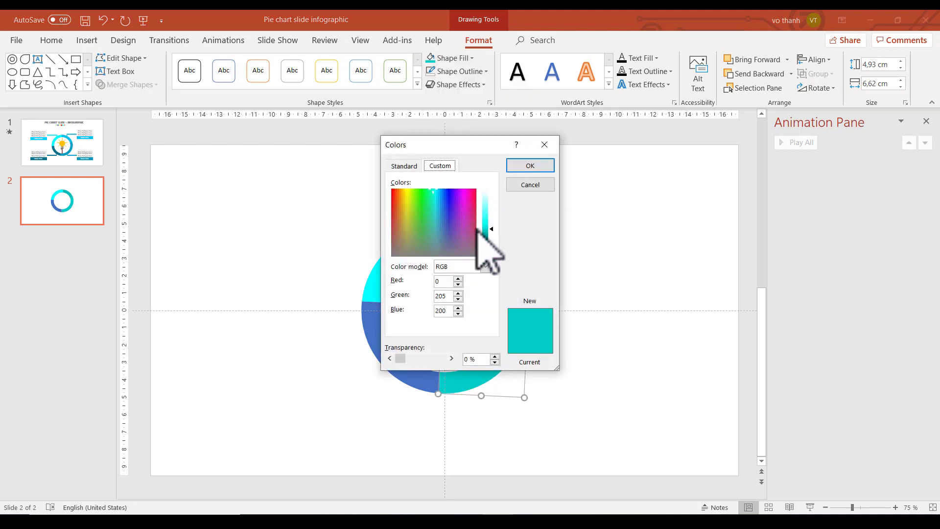
left_click_drag(491, 227, 492, 235)
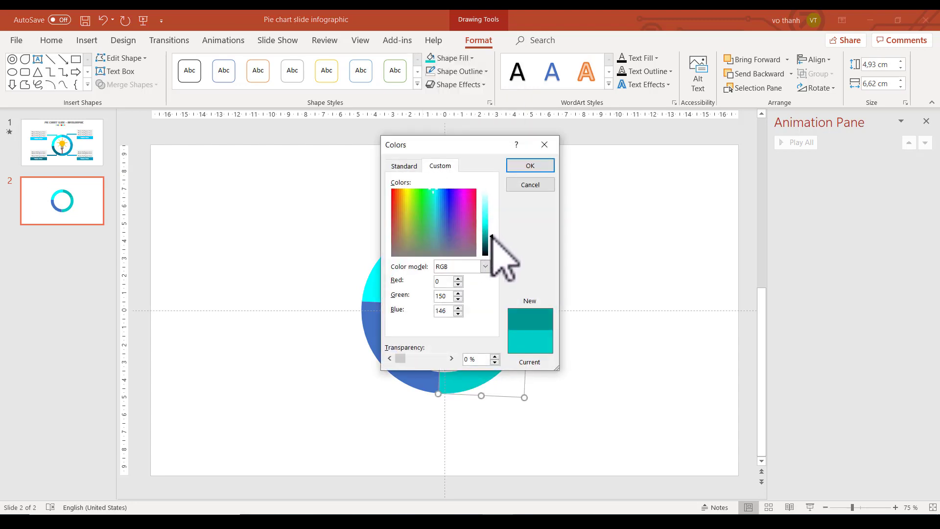
left_click(530, 166)
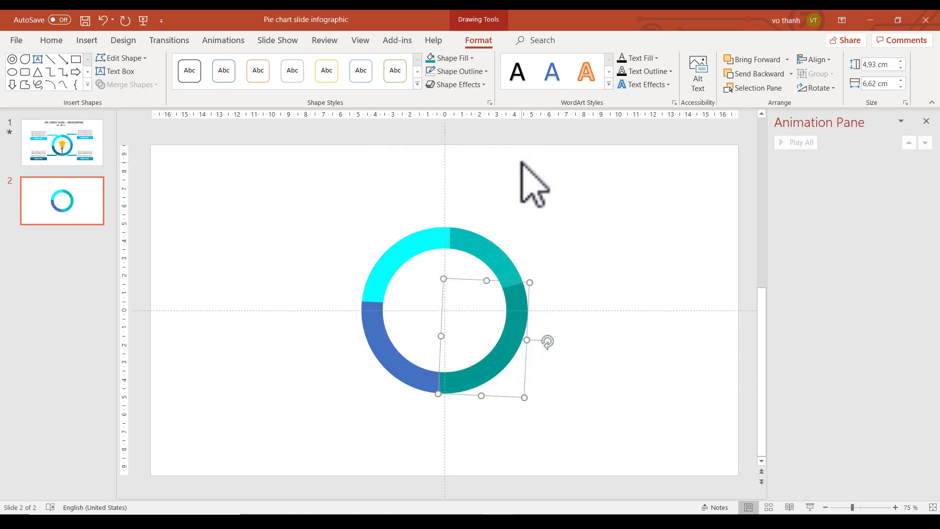
left_click(386, 360)
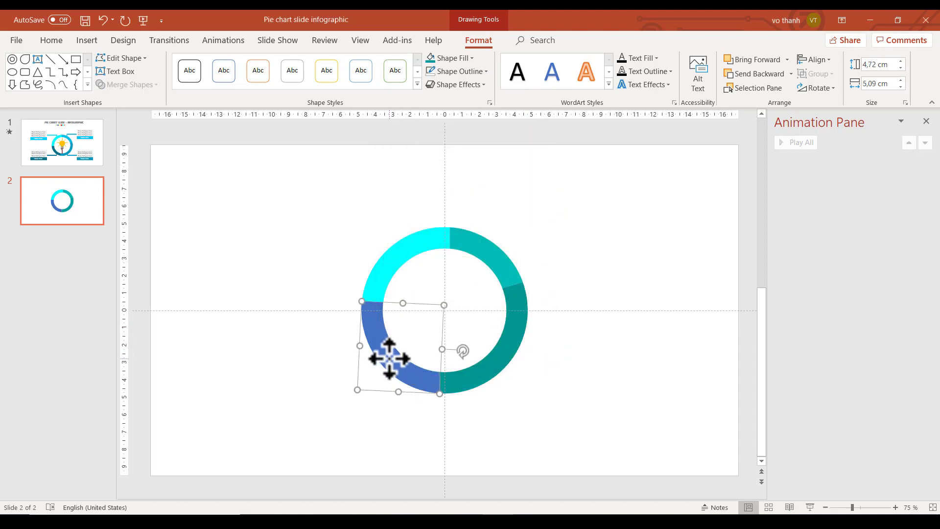
left_click(472, 58)
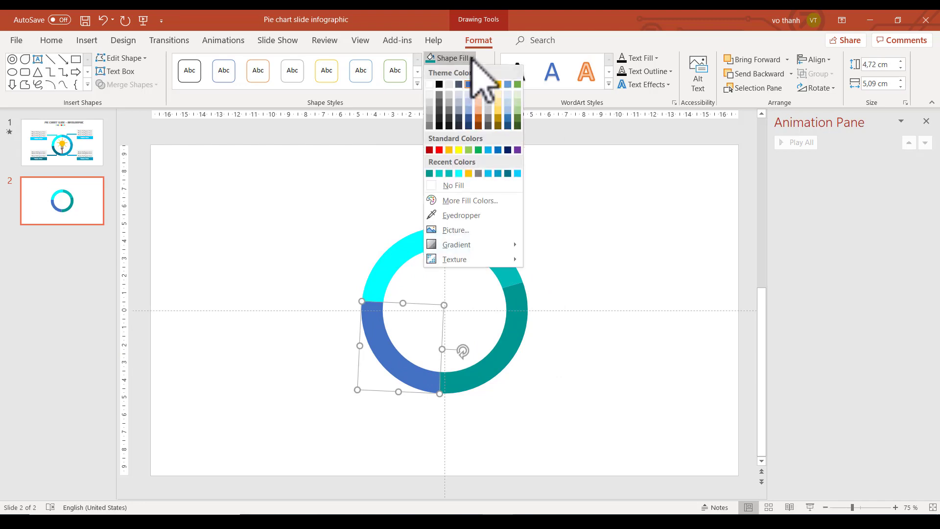
left_click(508, 173)
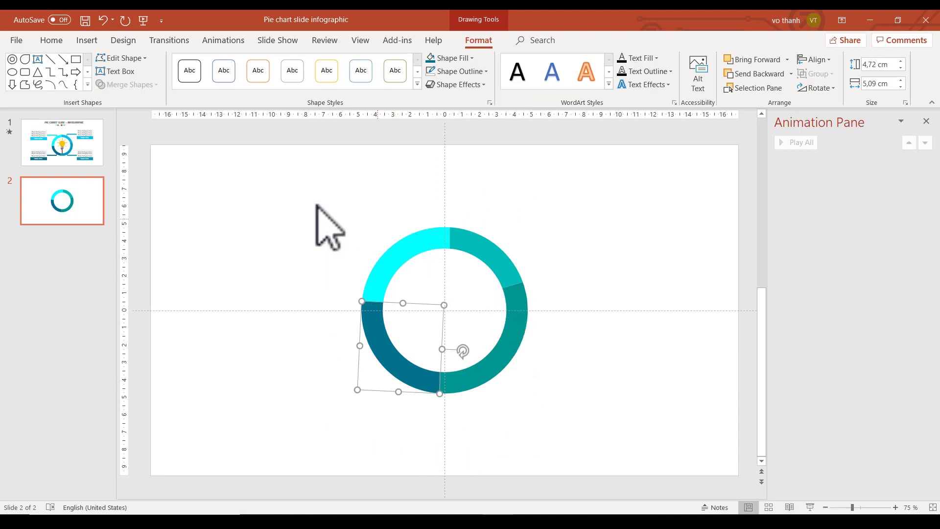
Marquee-select the four coloured ring pieces and group them with Ctrl+G.
left_click_drag(294, 183, 624, 426)
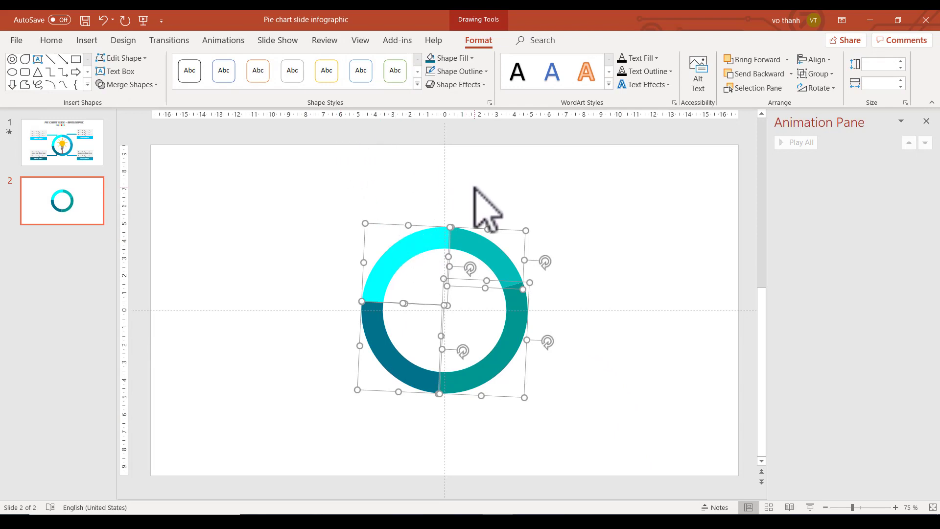
key("ctrl+g")
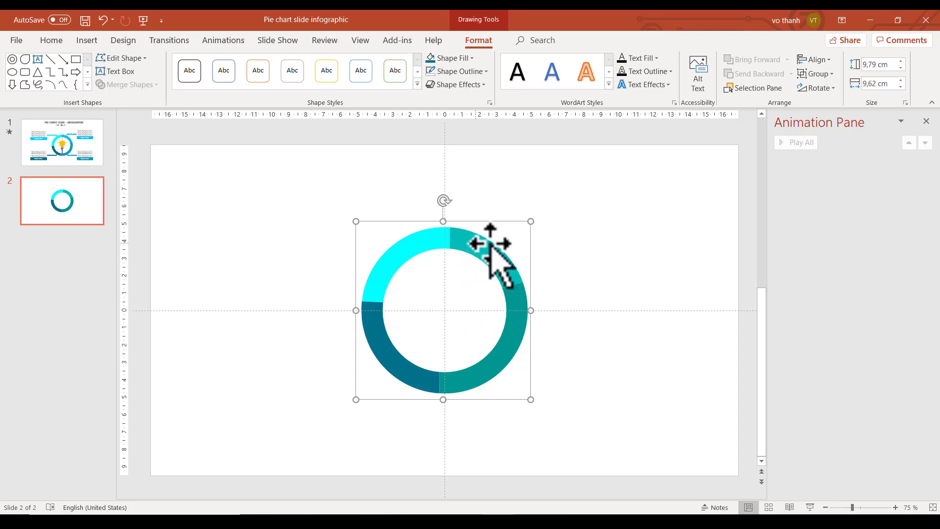
left_click(567, 273)
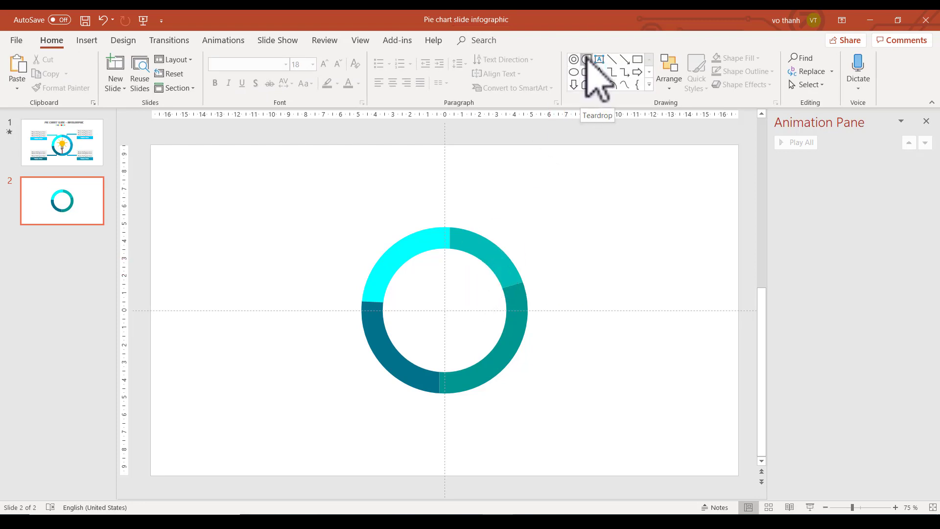
Draw a Teardrop right of the ring, rotate it point-down, and shift the ring left.
left_click(585, 59)
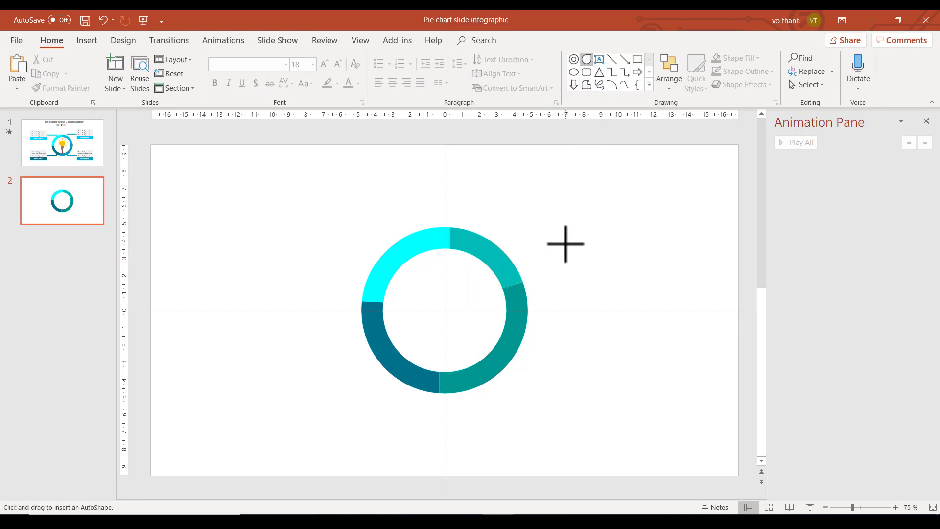
mouse_move(553, 199)
left_mouse_down()
mouse_move(592, 289)
mouse_move(625, 324)
left_mouse_up()
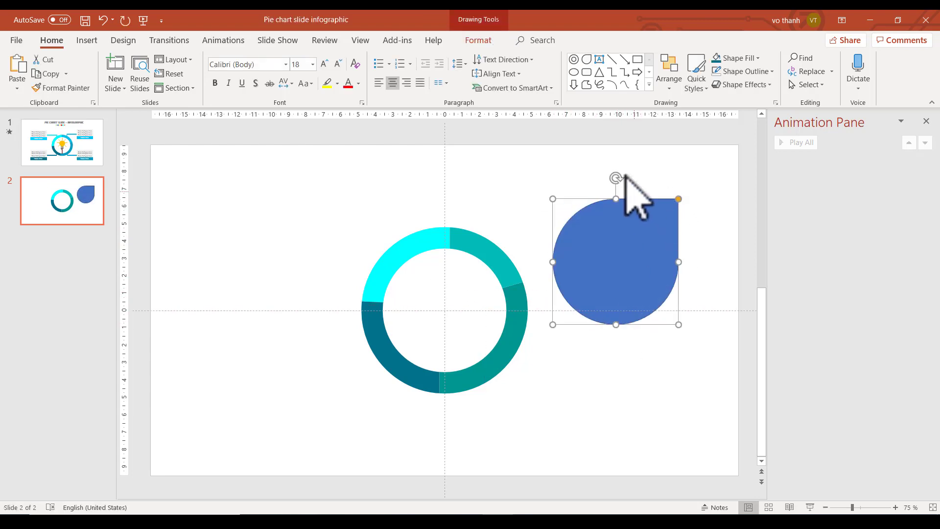
left_click_drag(618, 175, 675, 320)
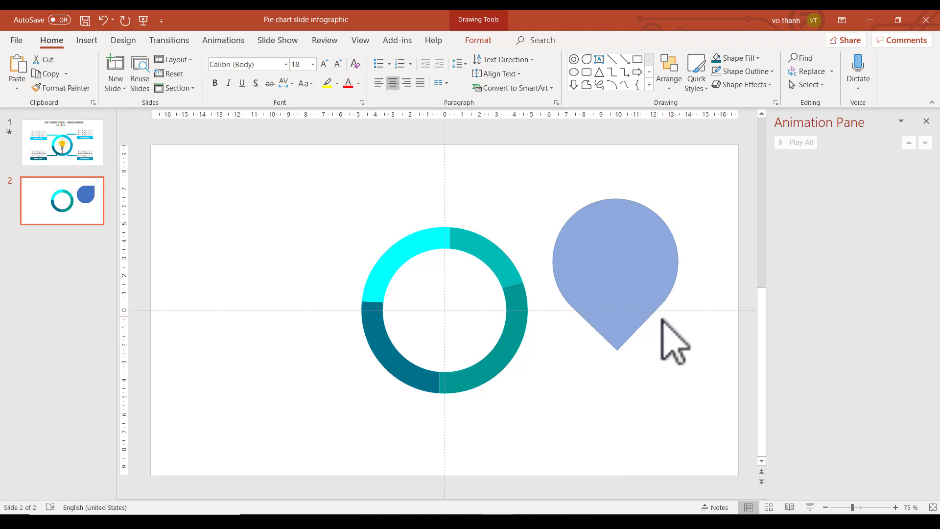
left_click_drag(497, 265, 318, 233)
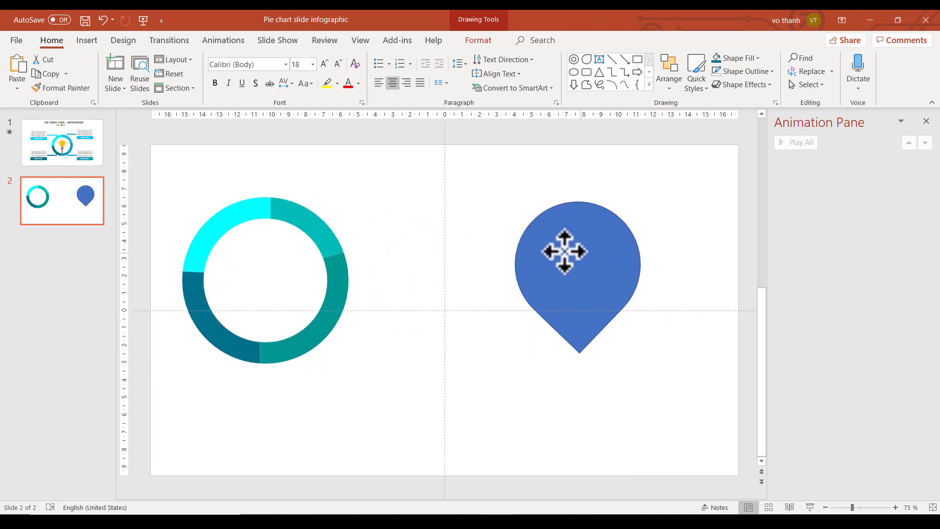
Move the teardrop into the right half, enlarge it and stretch its point into a long tip.
left_click_drag(622, 267, 540, 247)
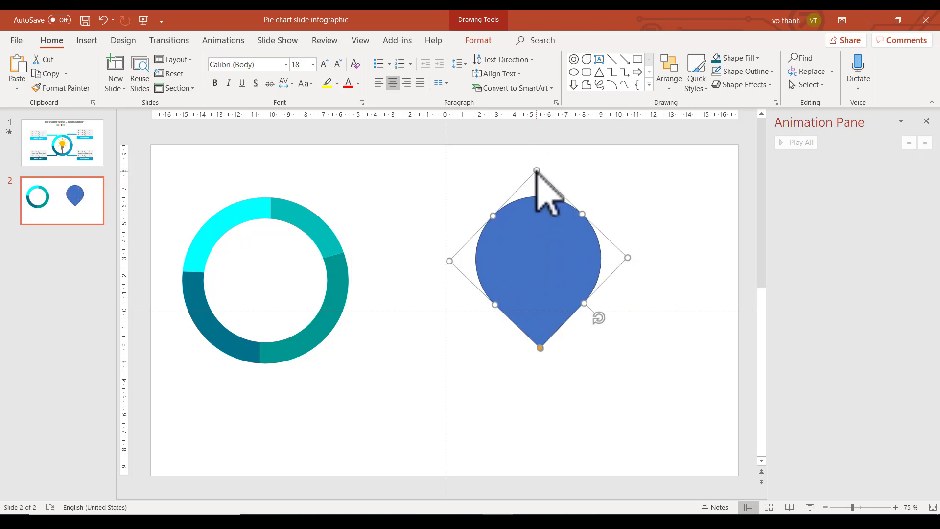
left_click_drag(540, 168, 536, 145)
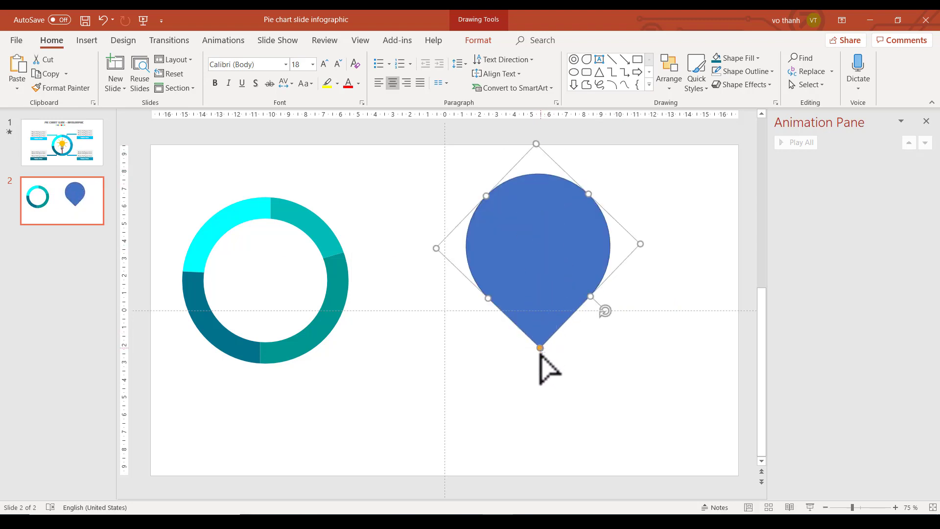
left_click_drag(540, 349, 540, 409)
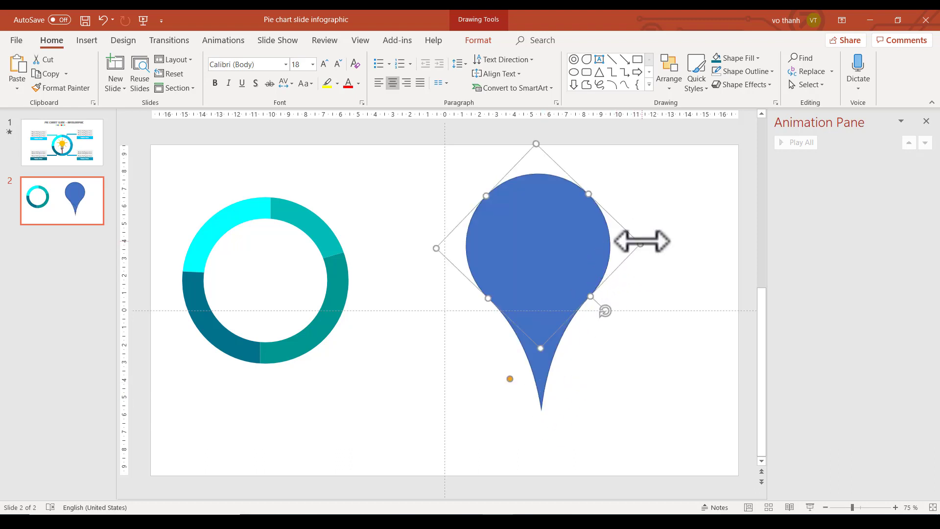
Narrow the teardrop from both sides and shift it up and to the right.
left_click_drag(642, 241, 627, 243)
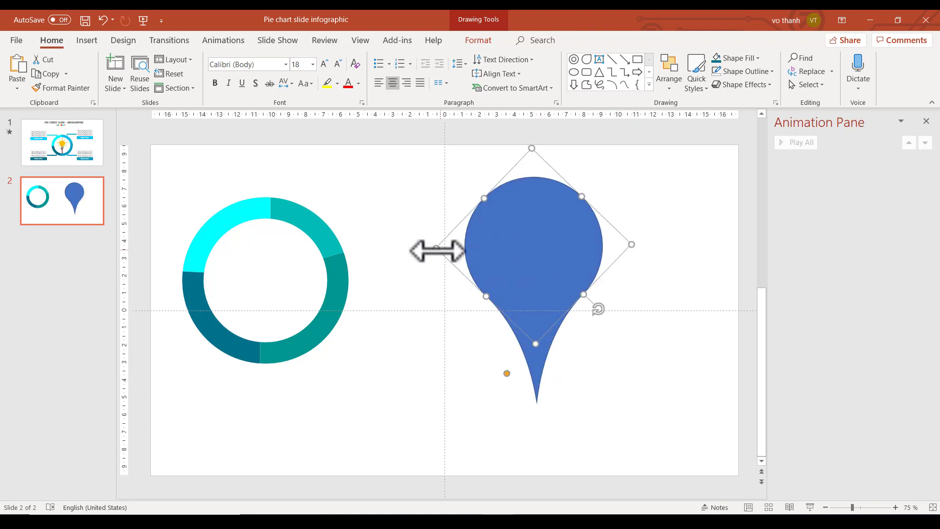
left_click_drag(439, 250, 442, 250)
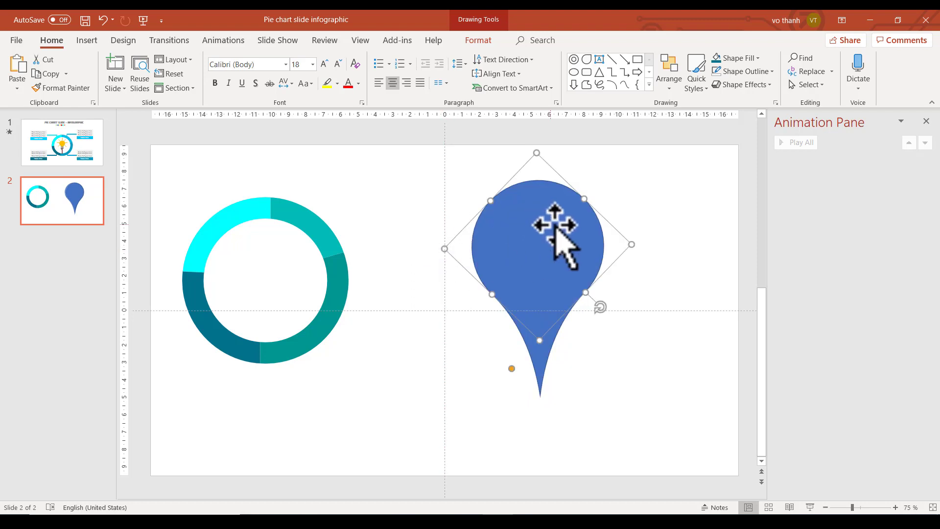
left_click_drag(556, 231, 555, 211)
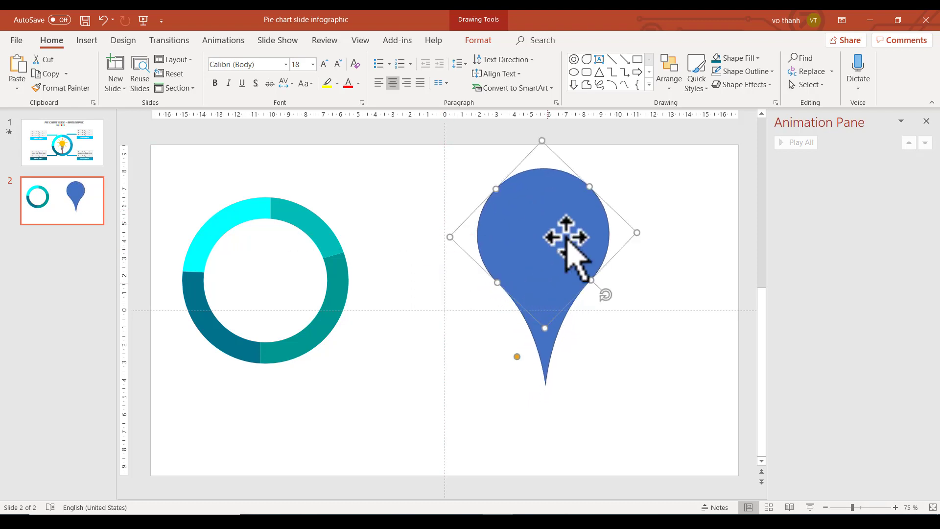
Draw a rectangle covering the teardrop's pointed tail and centre it.
left_click(638, 58)
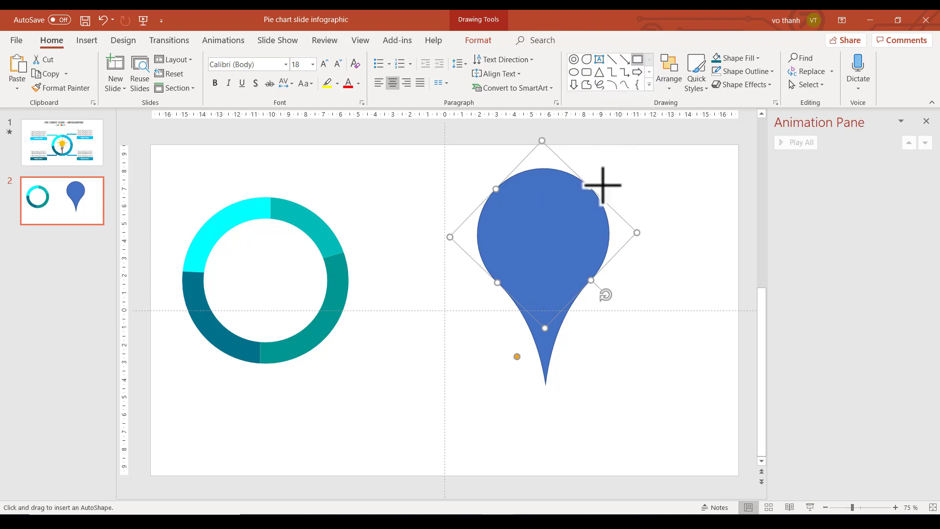
left_click_drag(512, 309, 650, 414)
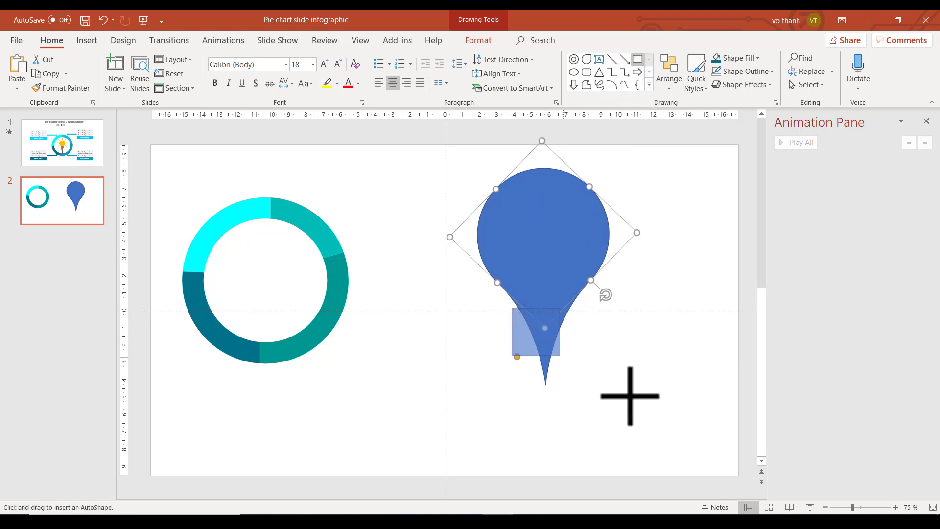
left_click_drag(584, 360, 574, 359)
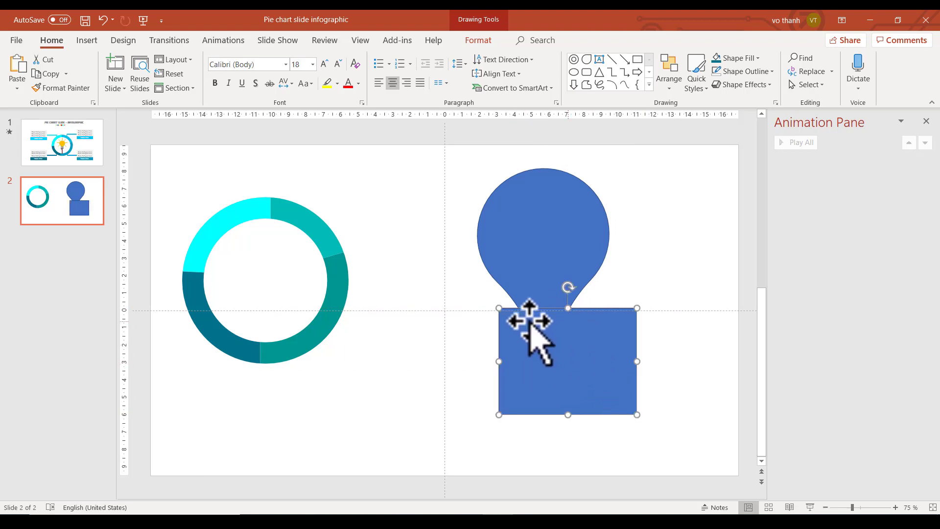
Fragment the teardrop and rectangle with Merge Shapes, then delete the tail and rectangle pieces.
left_click(563, 252, "shift")
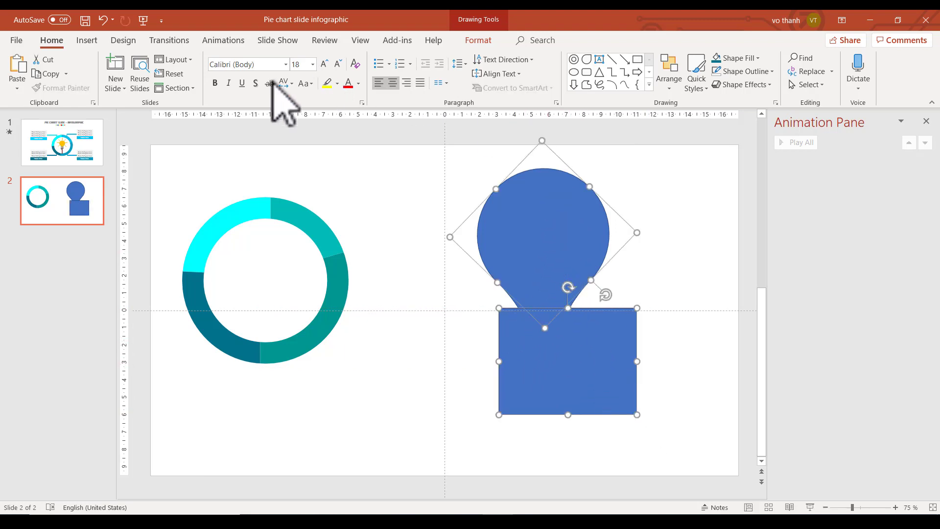
left_click(487, 42)
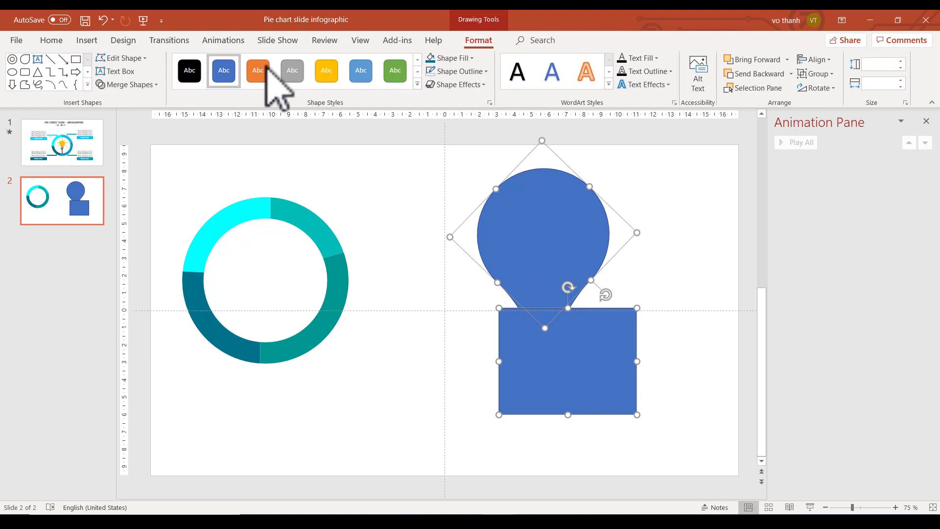
left_click(156, 85)
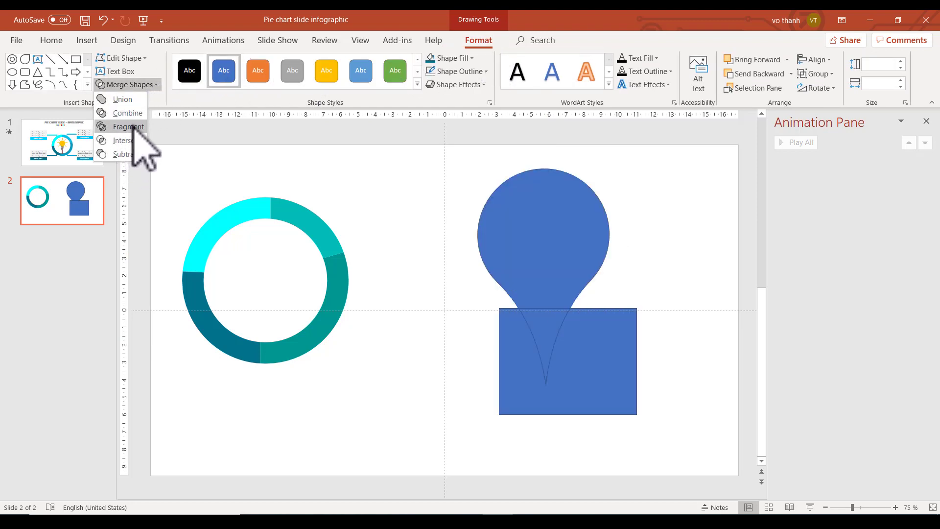
left_click(128, 126)
left_click(671, 294)
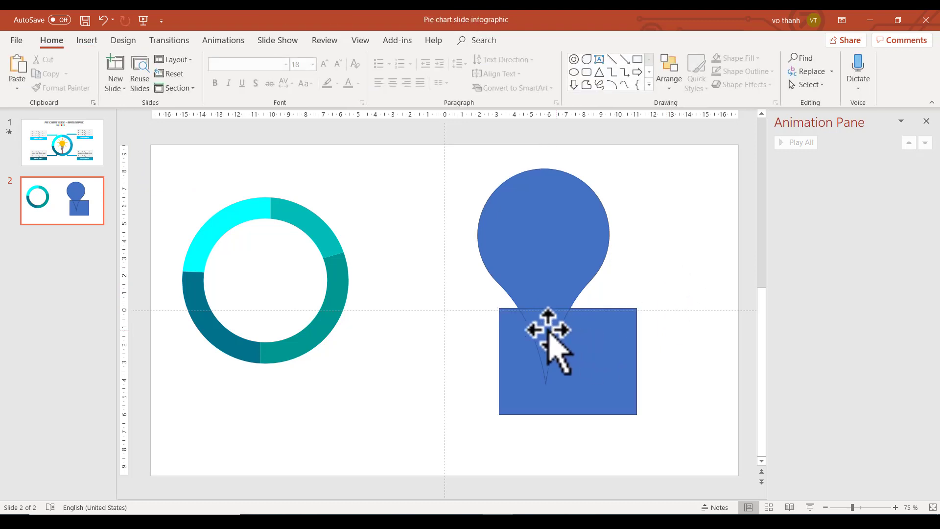
left_click(546, 338)
left_click(599, 361, "shift")
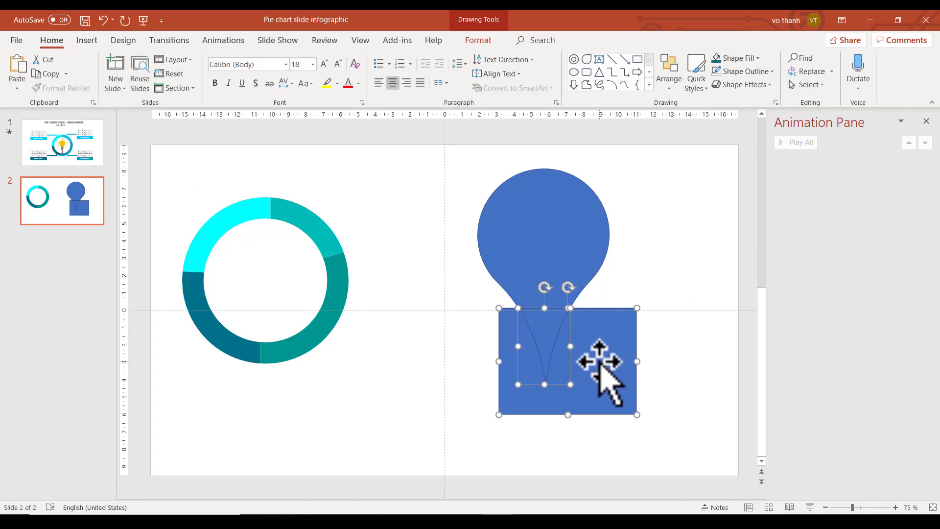
key("Delete")
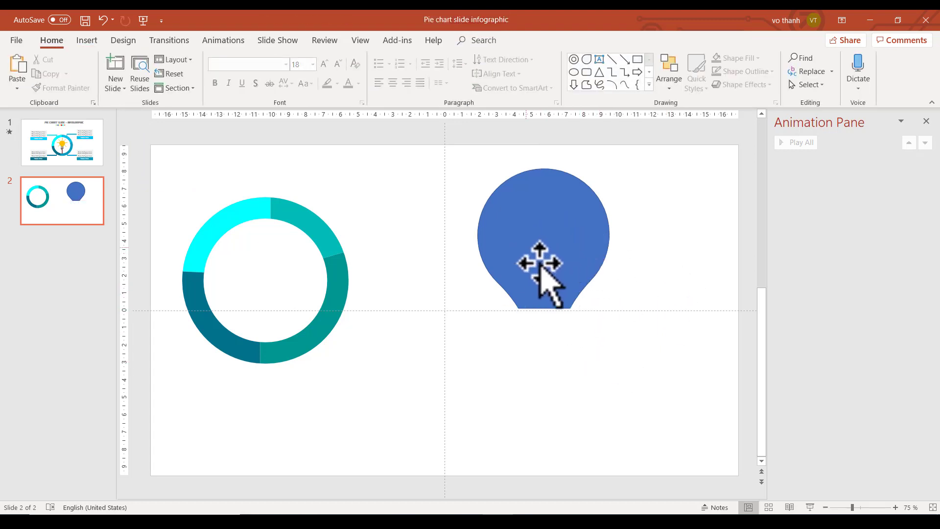
Give the rounded bulb head a light gray theme fill and No Outline.
left_click(546, 268)
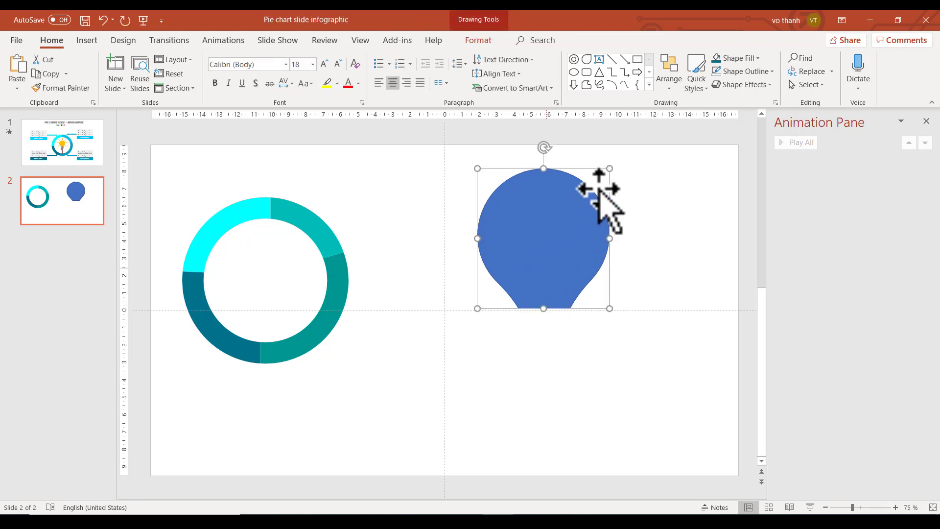
left_click(758, 58)
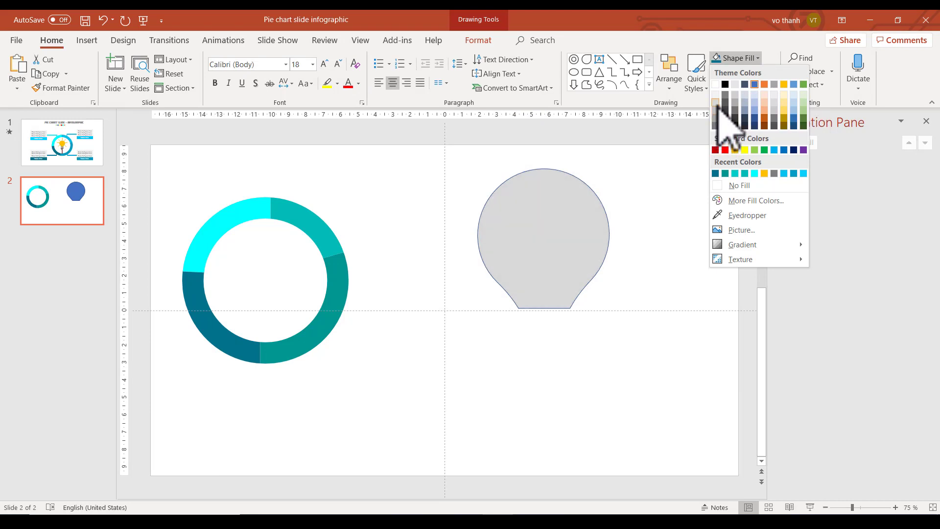
left_click(716, 101)
left_click(770, 72)
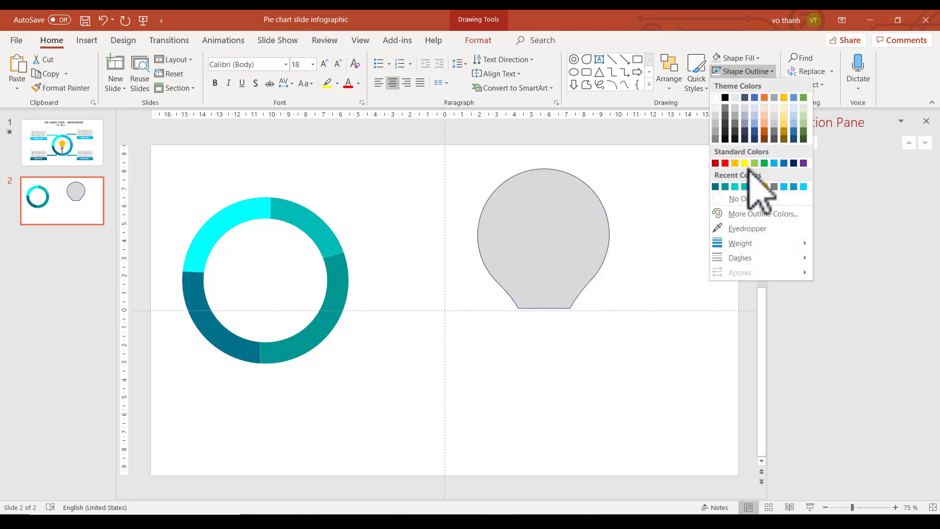
left_click(742, 199)
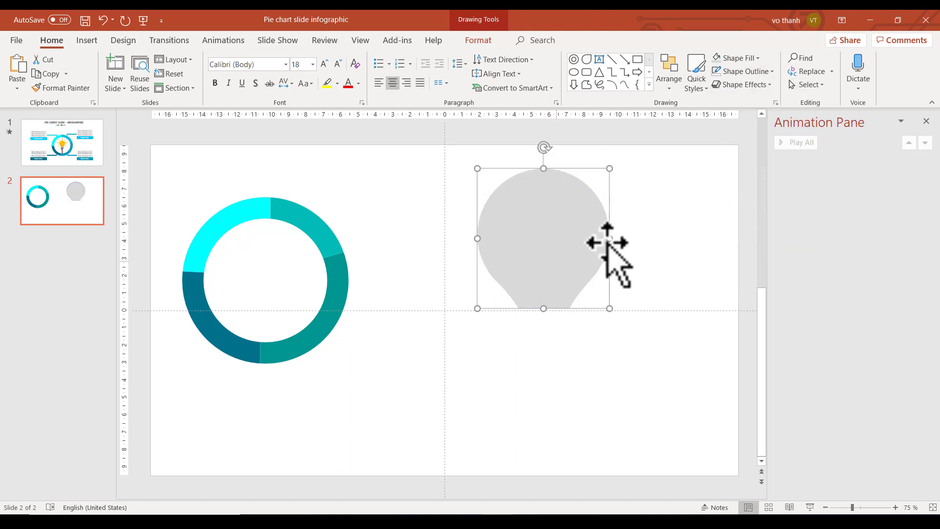
Draw a fully rounded bar and size and position it along the bulb's flat base.
left_click(587, 72)
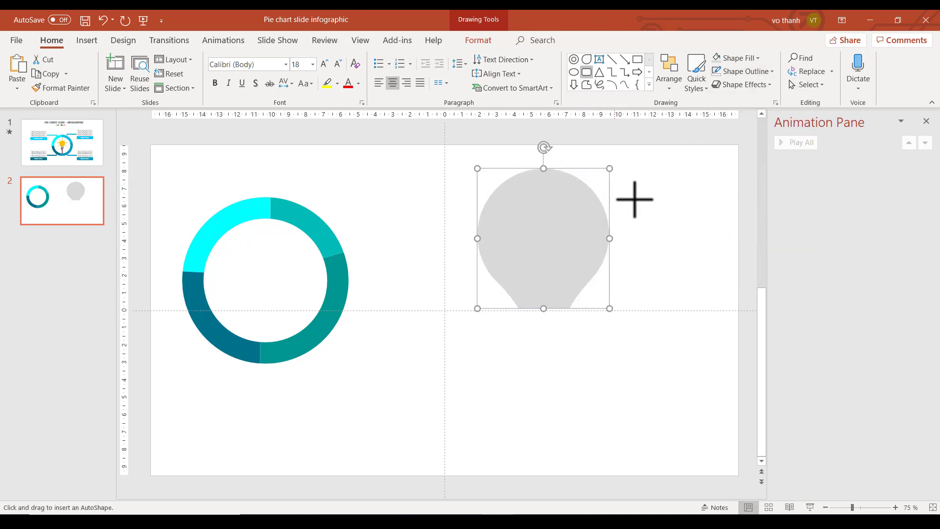
left_click_drag(489, 344, 590, 364)
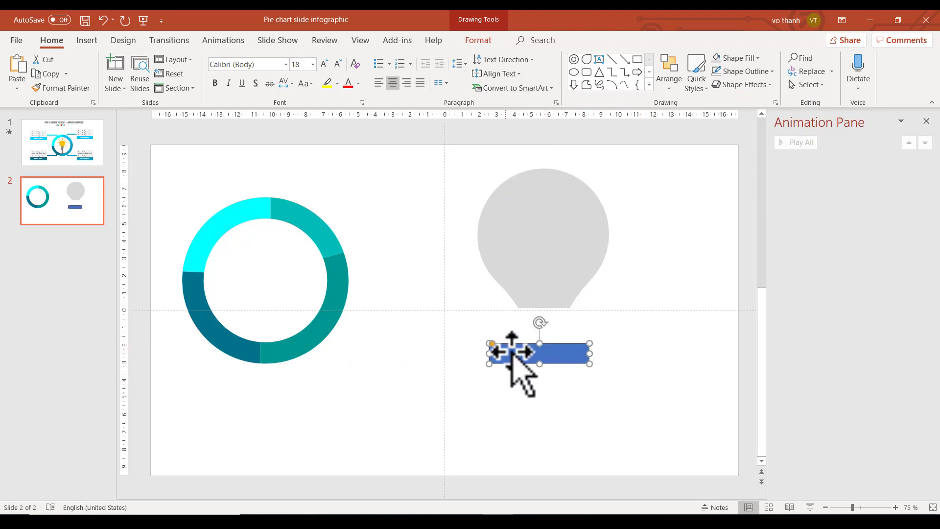
scroll(653, 361, "up", 5)
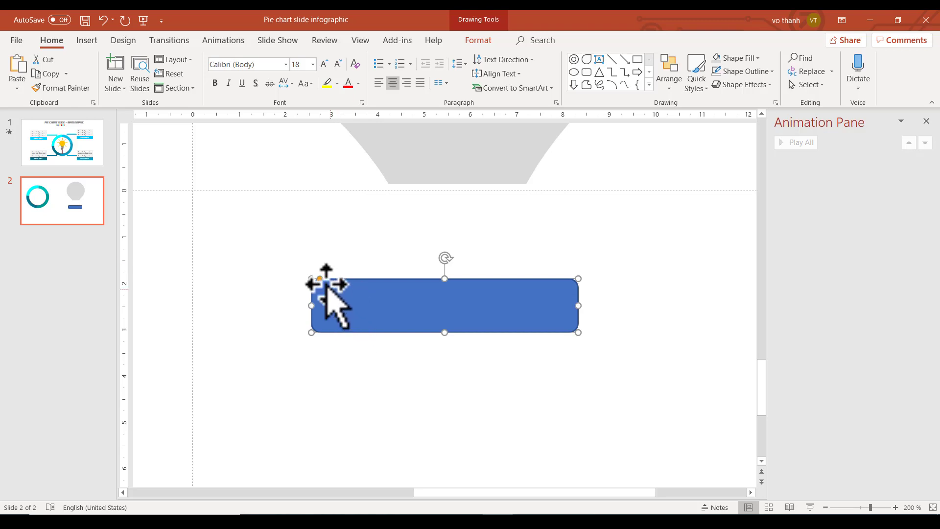
left_click_drag(321, 281, 372, 328)
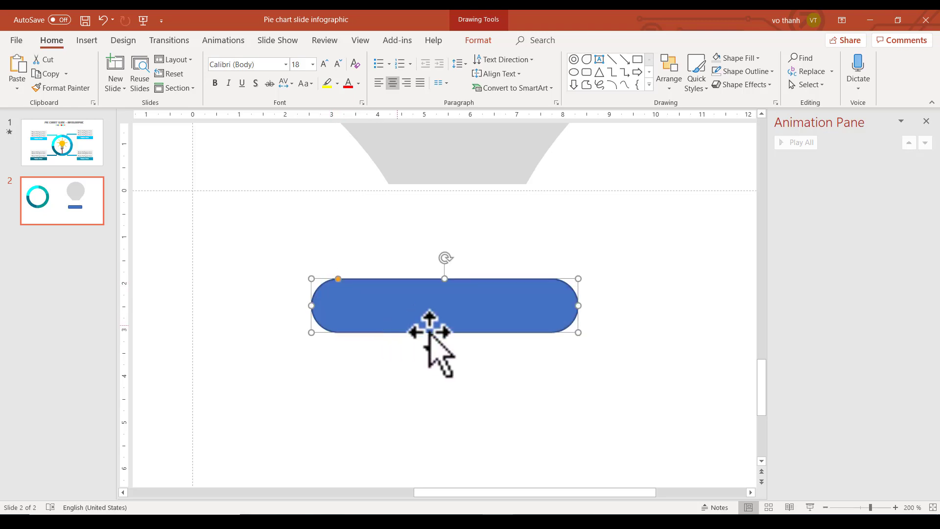
left_click_drag(444, 333, 447, 313)
left_click_drag(576, 296, 550, 294)
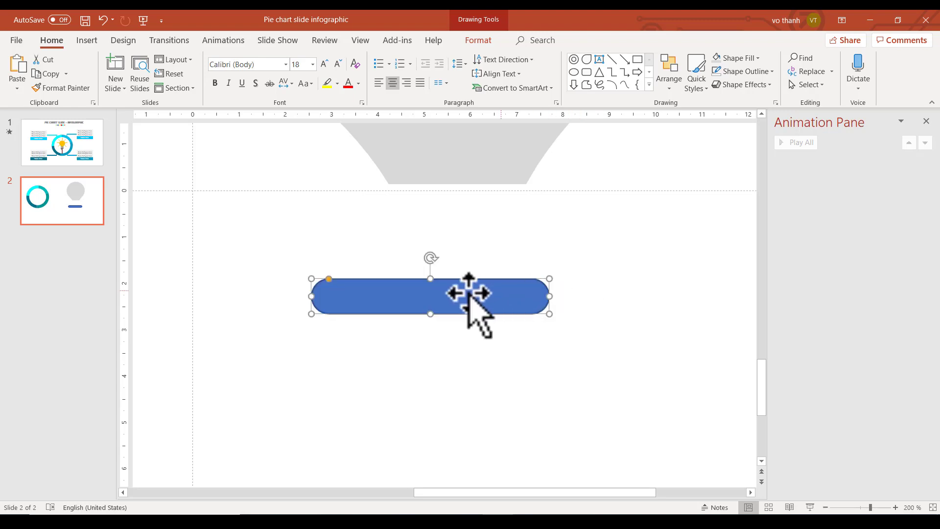
mouse_move(457, 289)
left_mouse_down()
mouse_move(483, 234)
mouse_move(480, 204)
left_mouse_up()
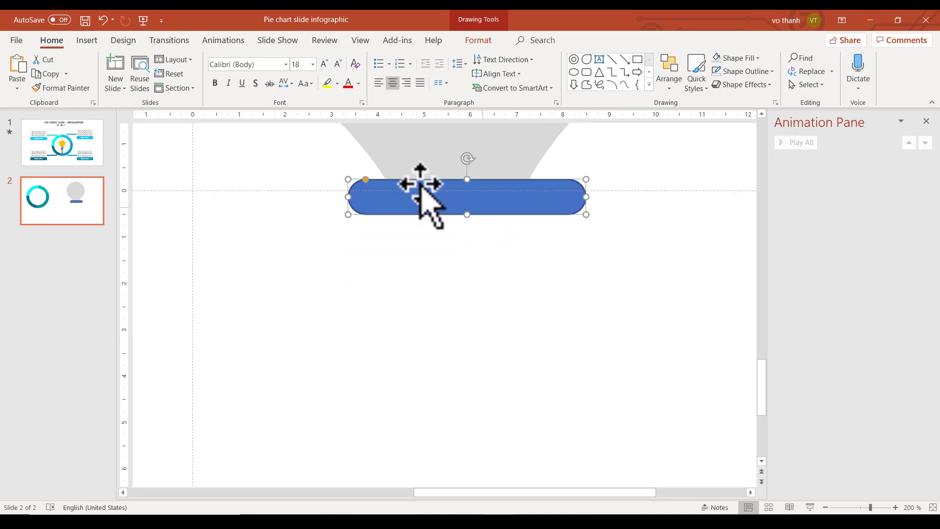
mouse_move(349, 184)
left_mouse_down()
mouse_move(367, 191)
mouse_move(361, 182)
left_mouse_up()
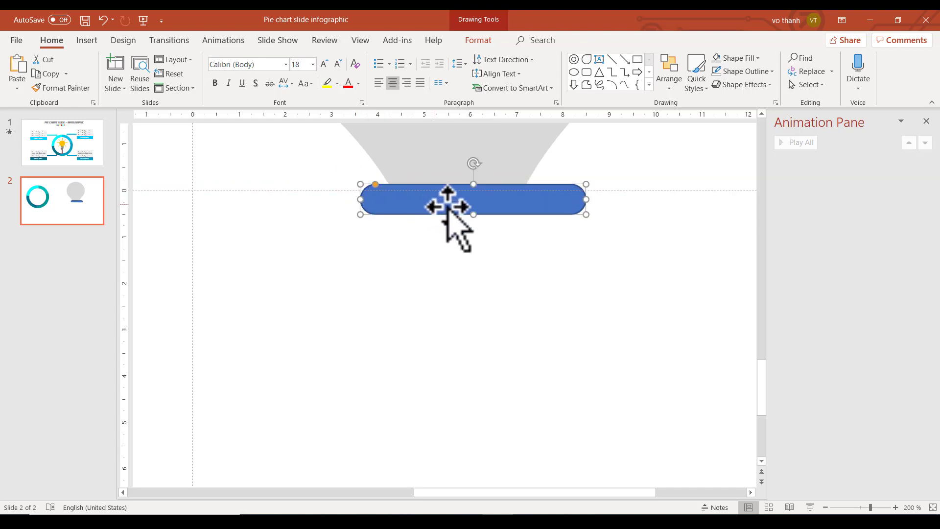
left_click_drag(447, 209, 443, 204)
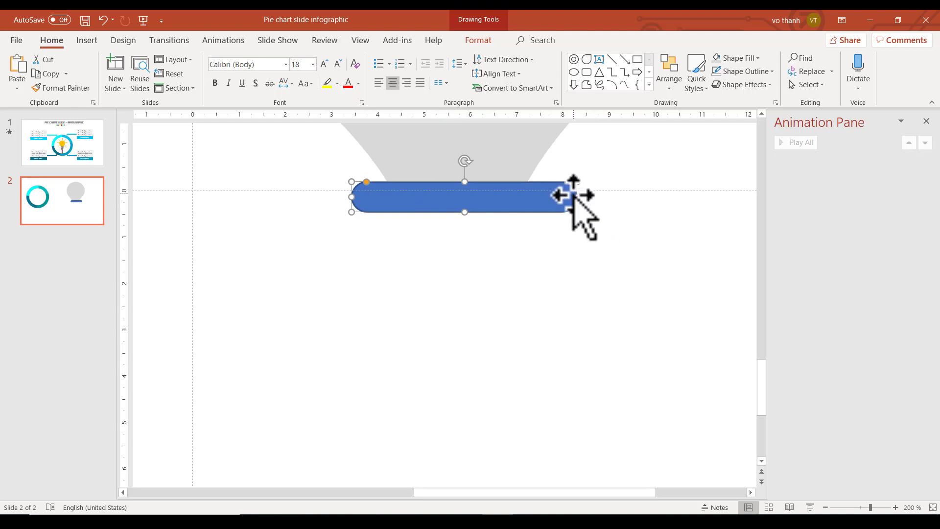
left_click_drag(577, 197, 558, 193)
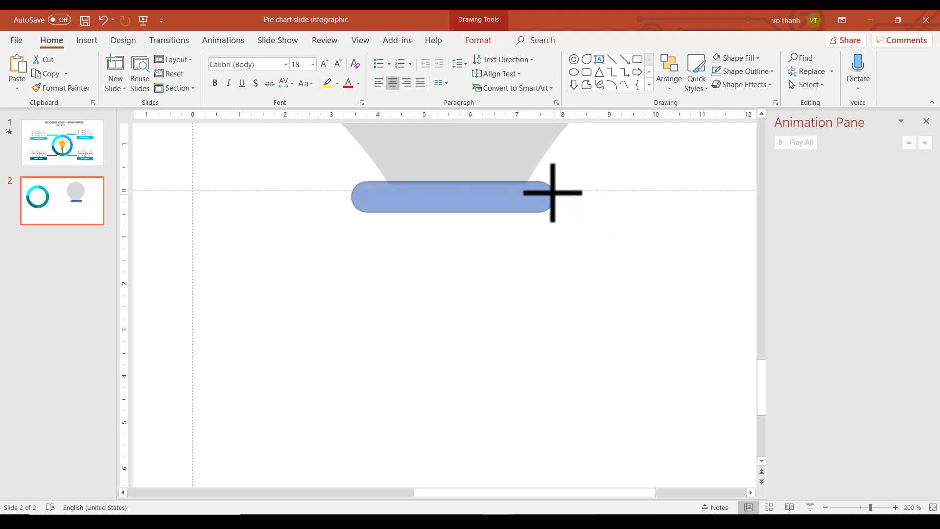
left_click_drag(350, 196, 358, 195)
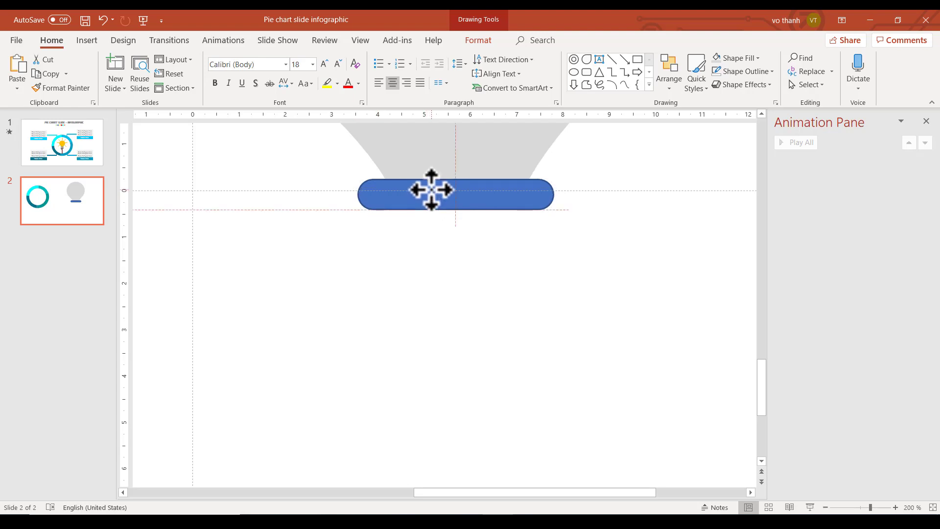
Remove the bar's outline and fill it dark gray.
left_click(767, 71)
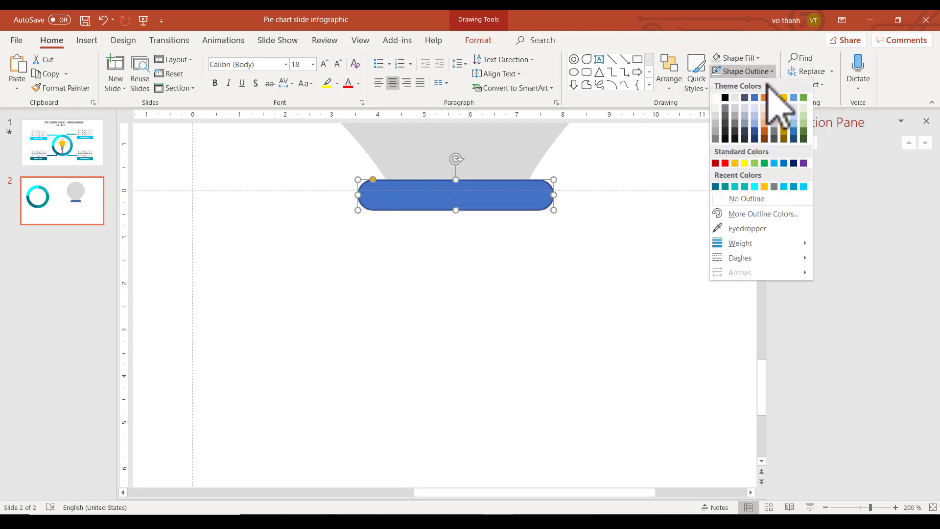
left_click(747, 198)
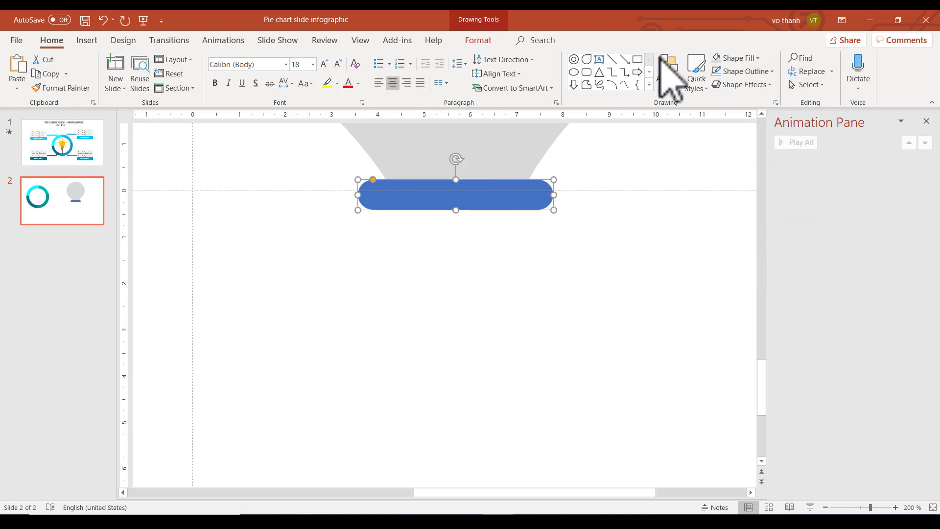
left_click(759, 58)
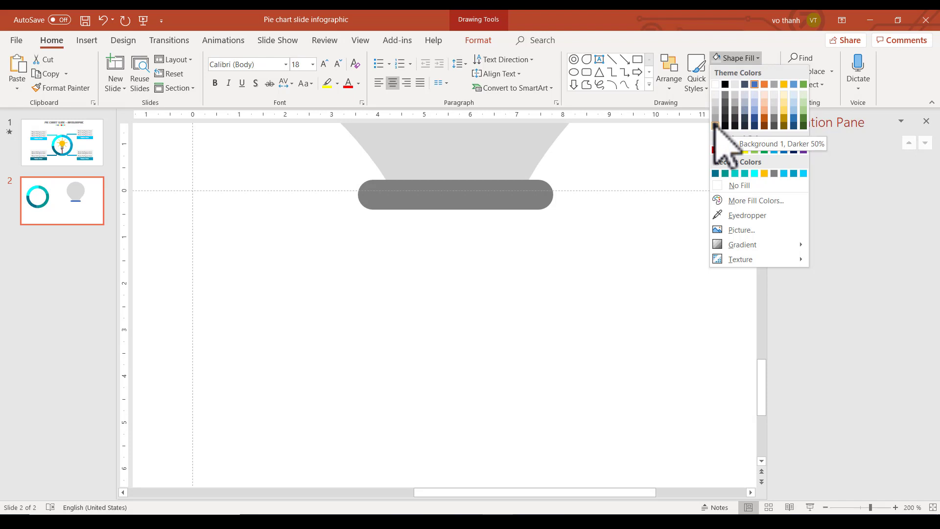
left_click(715, 126)
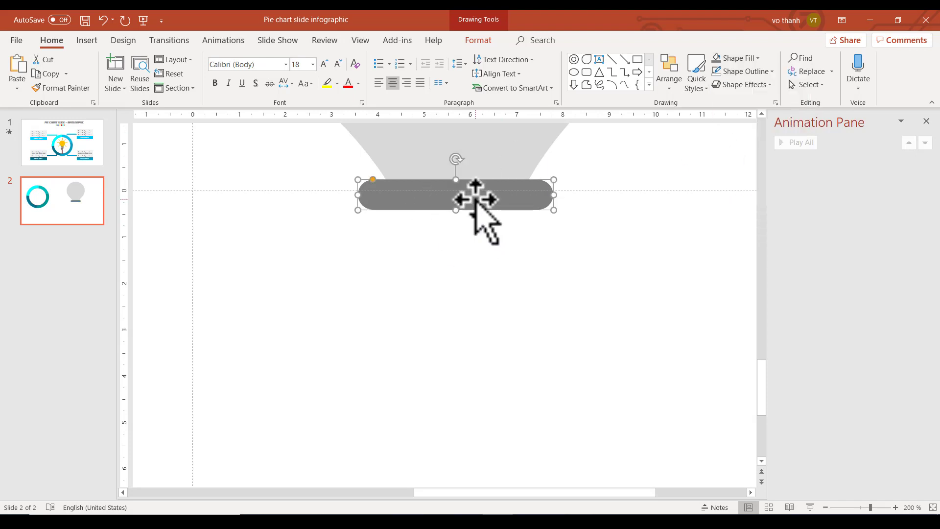
Duplicate the gray bar twice downward and rotate the newest copy 90° to stand upright.
left_click_drag(473, 204, 478, 263)
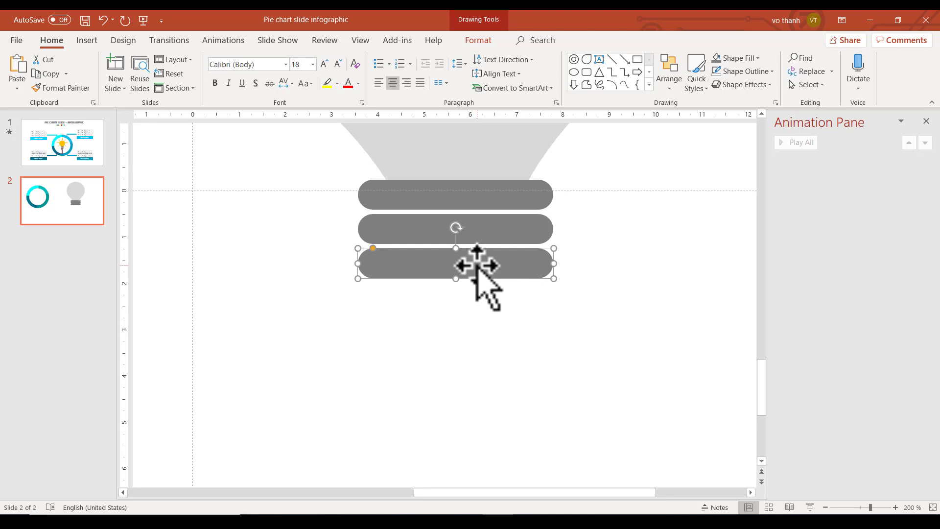
left_click_drag(478, 266, 454, 314)
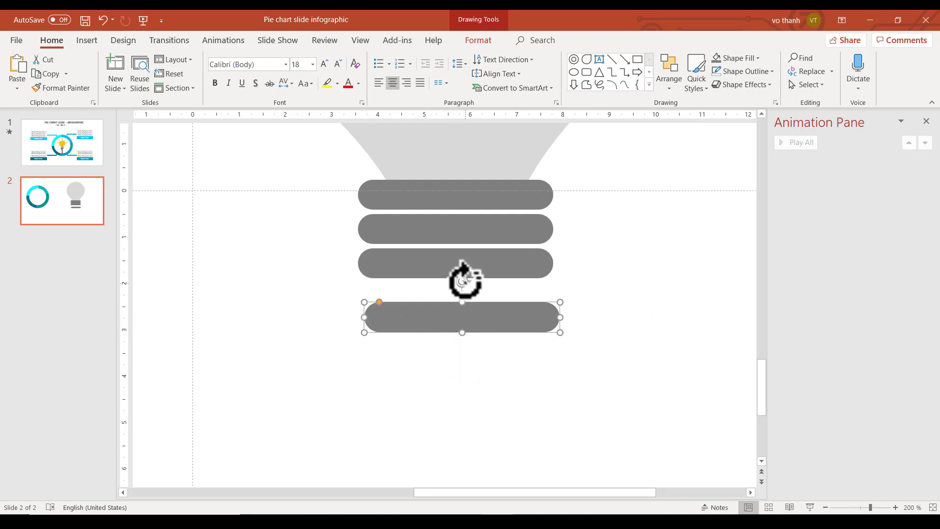
mouse_move(462, 280)
left_mouse_down()
mouse_move(424, 311)
mouse_move(637, 337)
mouse_move(597, 335)
left_mouse_up()
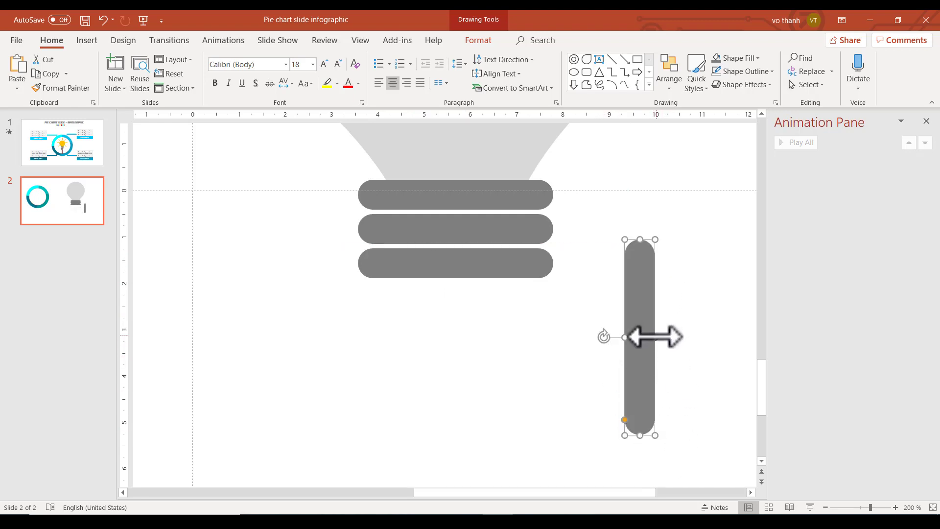
Reshape the upright bar into a gray circle below the bulb and draw a rectangle over its top half.
left_click_drag(656, 337, 733, 337)
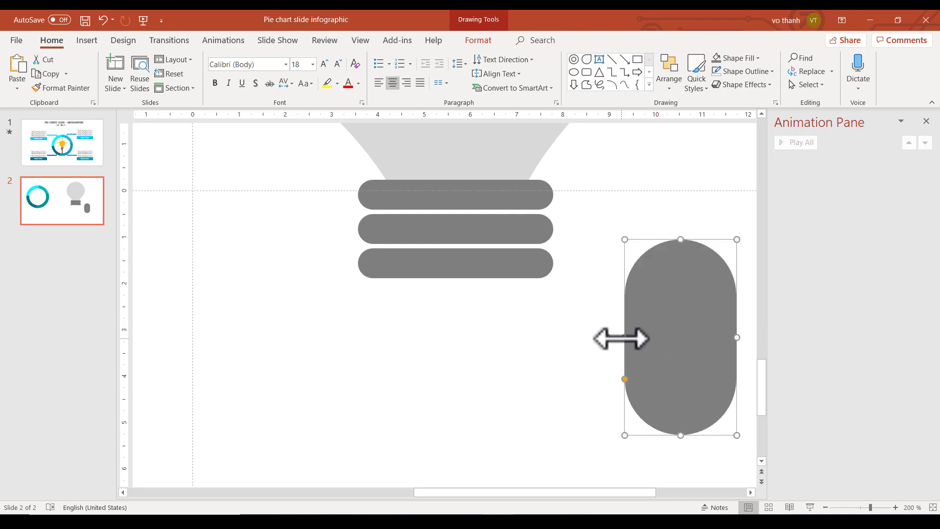
left_click_drag(621, 337, 557, 345)
left_click_drag(657, 361, 609, 388)
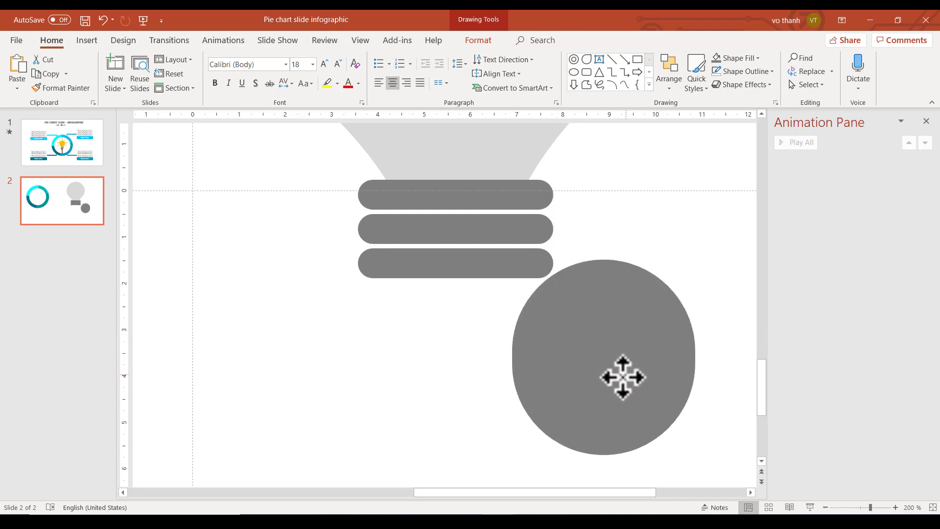
scroll(628, 377, "down", 3)
scroll(628, 376, "down", 2)
scroll(619, 378, "down", 1)
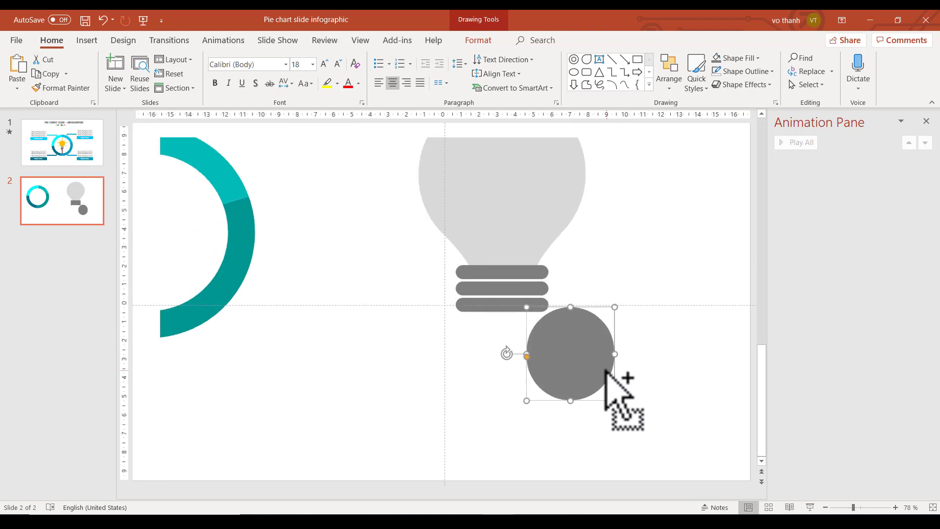
scroll(607, 378, "down", 2)
scroll(604, 384, "down", 1)
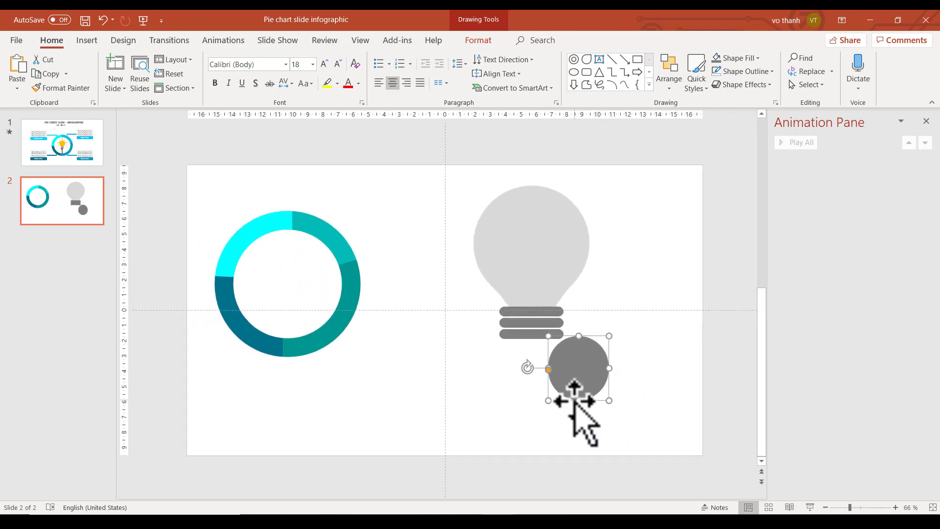
left_click_drag(580, 400, 576, 416)
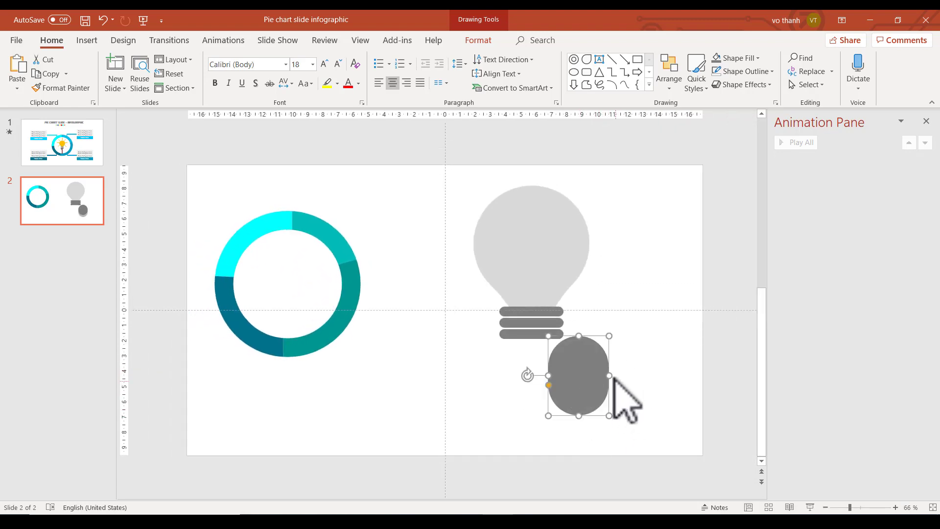
mouse_move(612, 377)
left_mouse_down()
mouse_move(621, 378)
mouse_move(596, 411)
mouse_move(556, 393)
mouse_move(668, 414)
left_mouse_up()
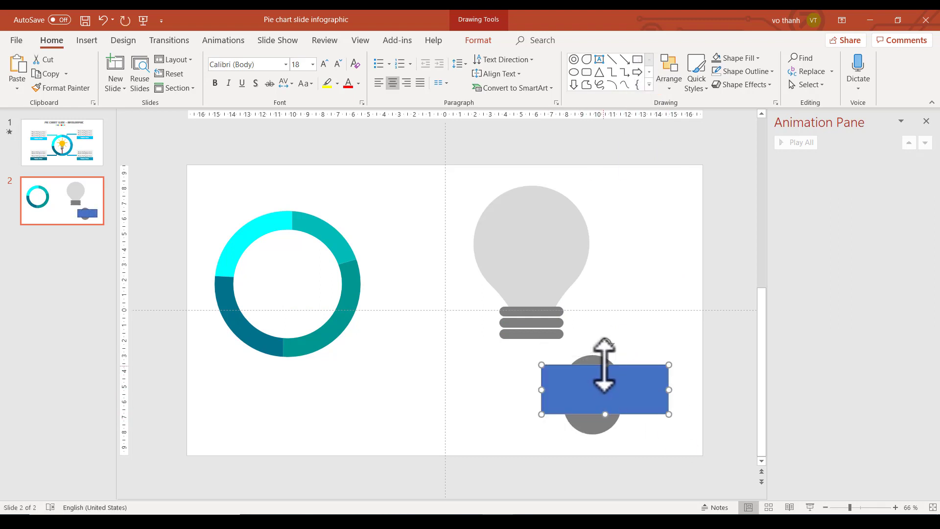
left_click_drag(606, 365, 605, 350)
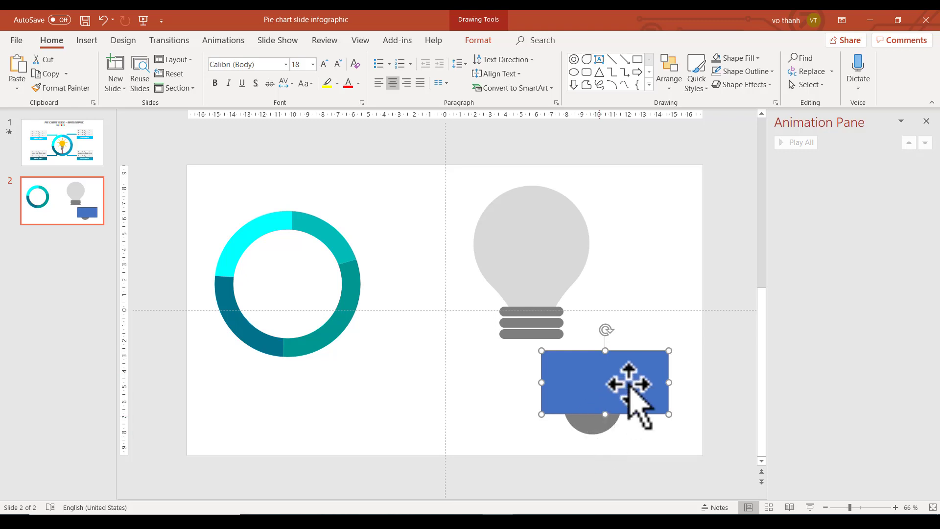
Give the rectangle a gray fill with no outline and select it together with the circle.
left_click(716, 59)
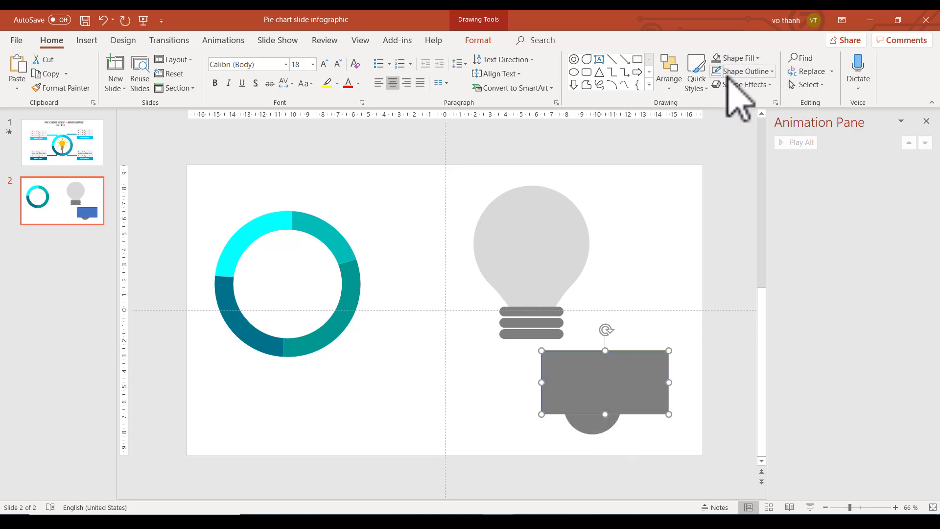
left_click(771, 72)
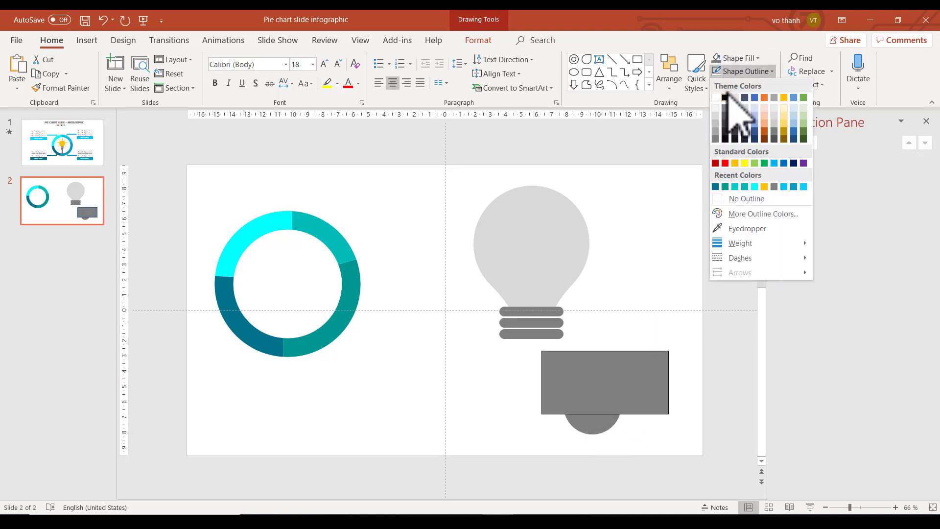
left_click(741, 197)
left_click(636, 398)
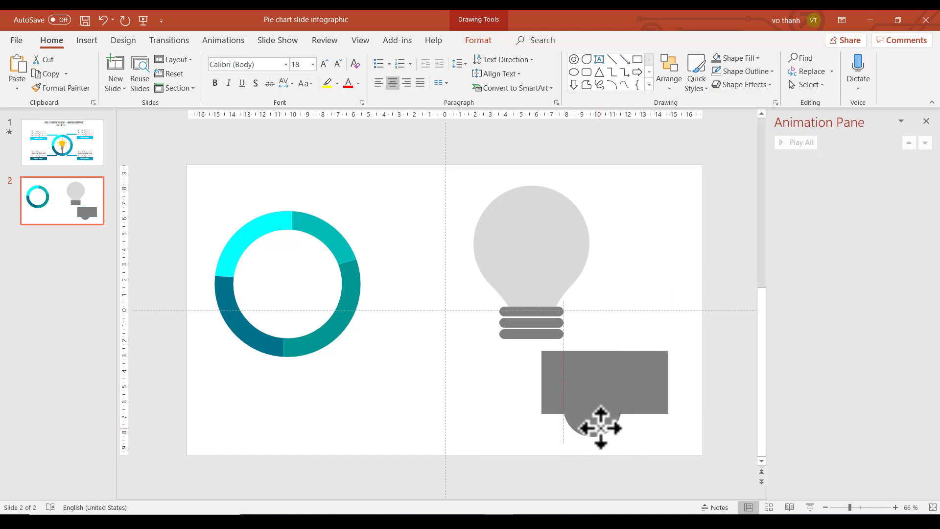
left_click_drag(601, 428, 601, 428)
left_click(643, 387, "shift")
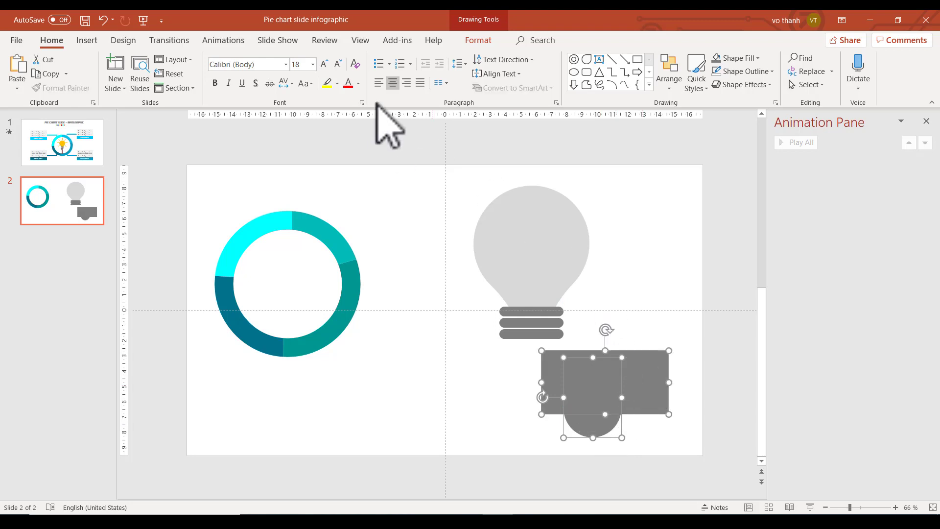
Merge the rectangle and circle into one shape, then undo the merge.
left_click(485, 40)
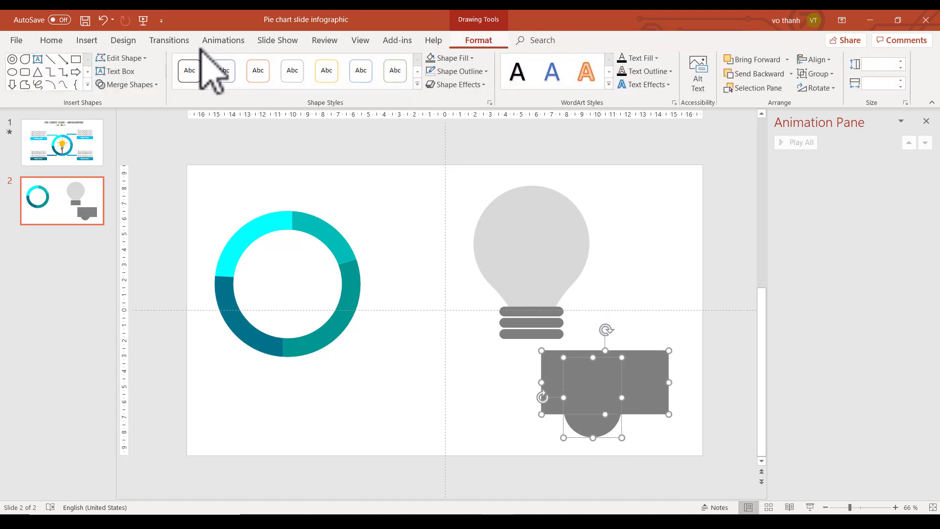
left_click(140, 85)
left_click(124, 99)
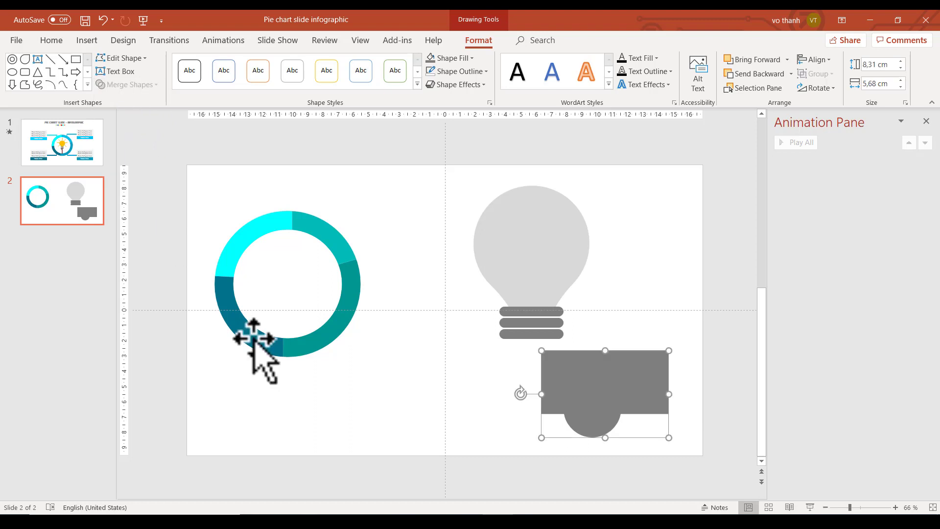
scroll(622, 436, "up", 1)
scroll(632, 456, "up", 7)
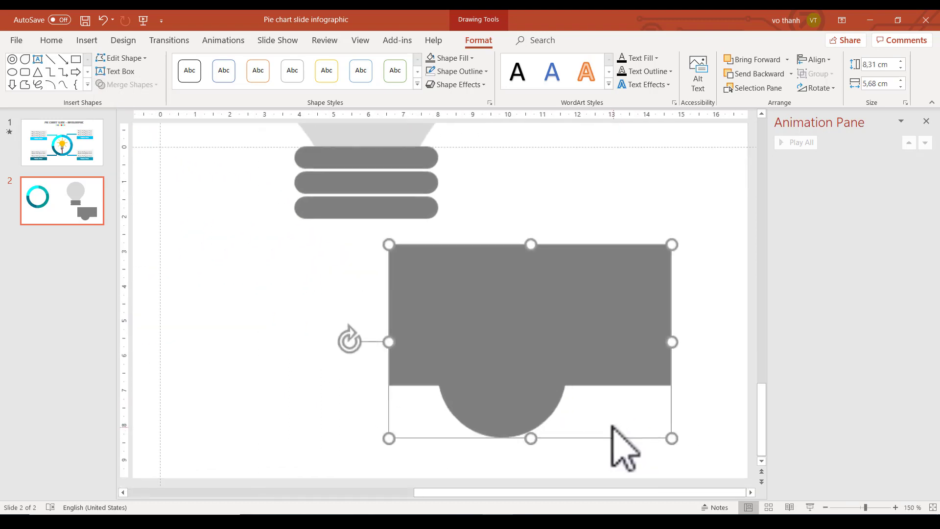
scroll(619, 441, "up", 5)
key("Escape")
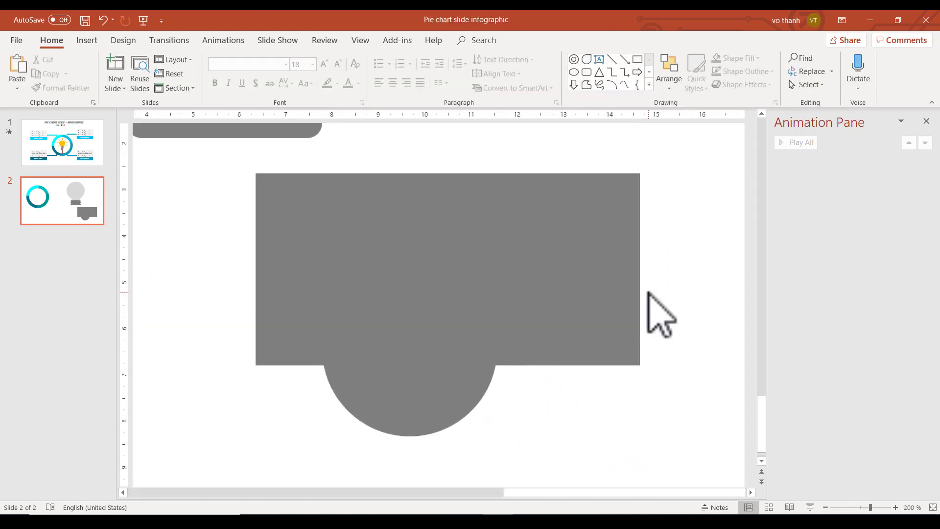
left_click_drag(541, 299, 563, 294)
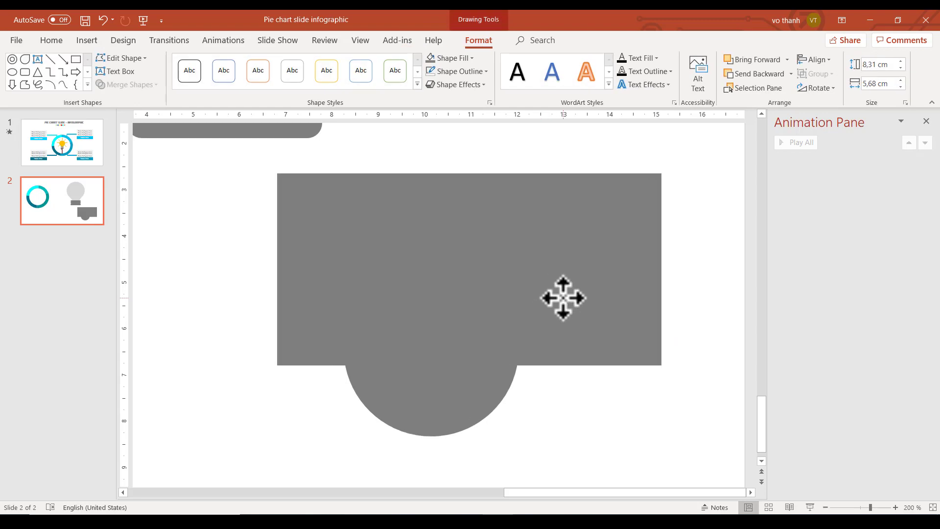
key("ctrl+z")
key("ctrl+z")
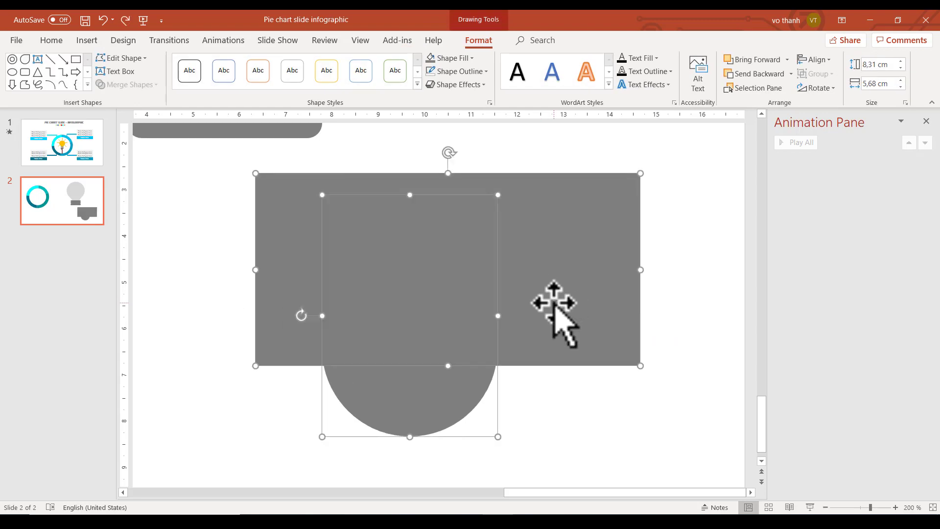
Fragment the shapes and delete the rectangle piece and circle's upper part, keeping the semicircle.
left_click(147, 85)
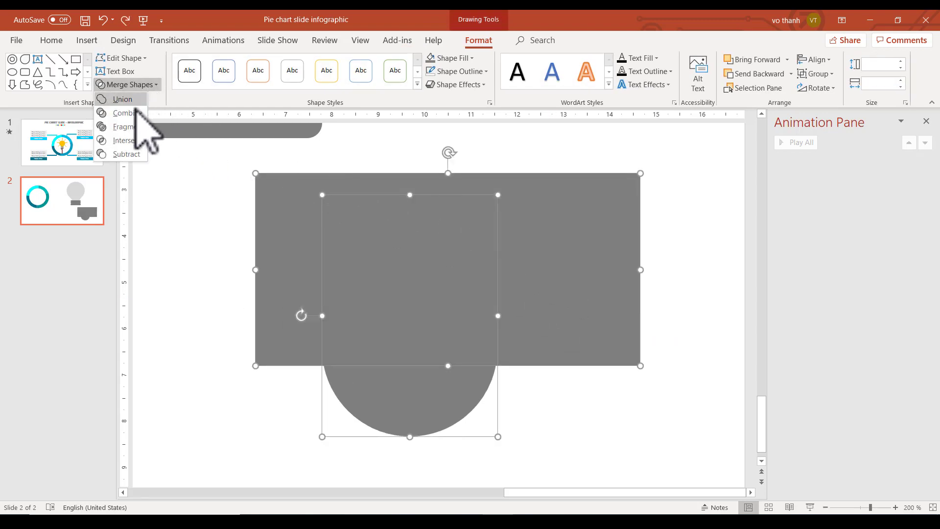
left_click(121, 126)
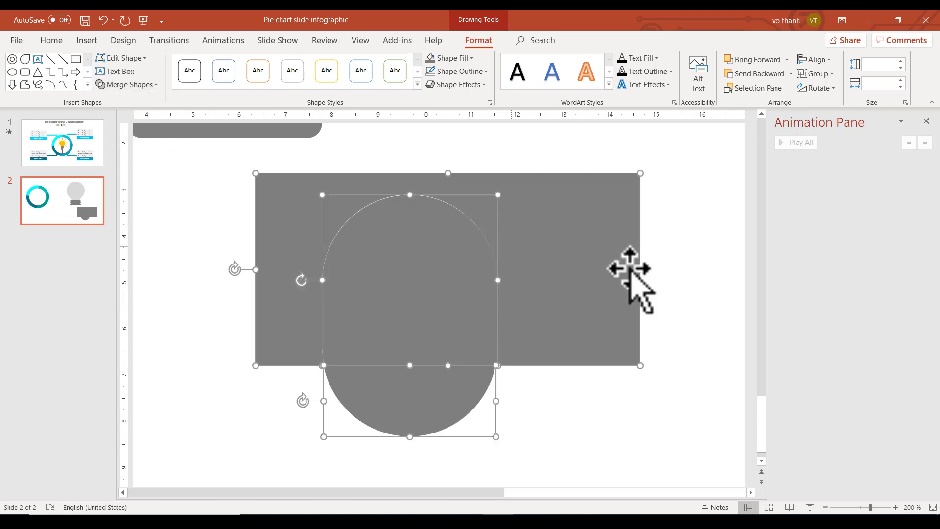
left_click(678, 280)
mouse_move(550, 273)
left_mouse_down()
mouse_move(607, 233)
mouse_move(573, 294)
left_mouse_up()
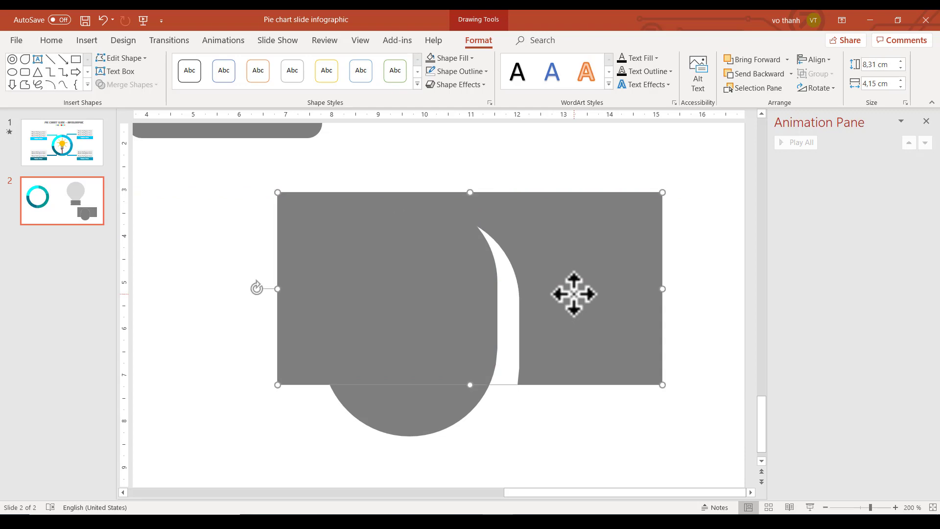
key("Delete")
left_click(451, 277)
key("Delete")
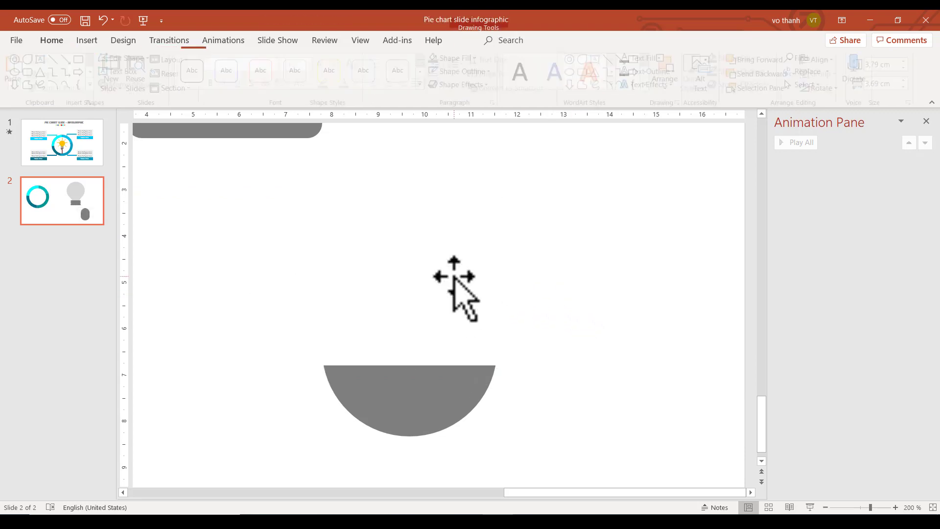
left_click(419, 398)
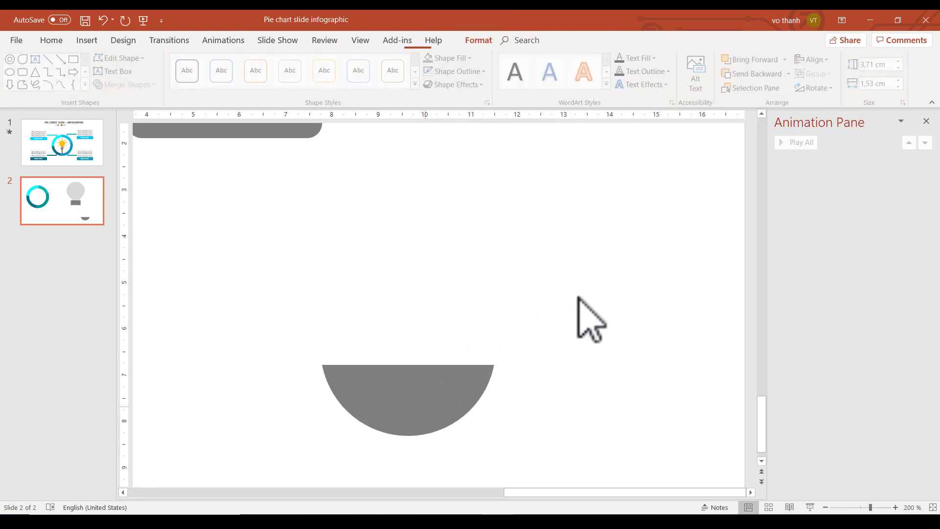
scroll(585, 311, "down", 5)
Fit the semicircle under the bars at their width, then group all bulb parts with Ctrl+G.
left_click_drag(608, 434, 553, 360)
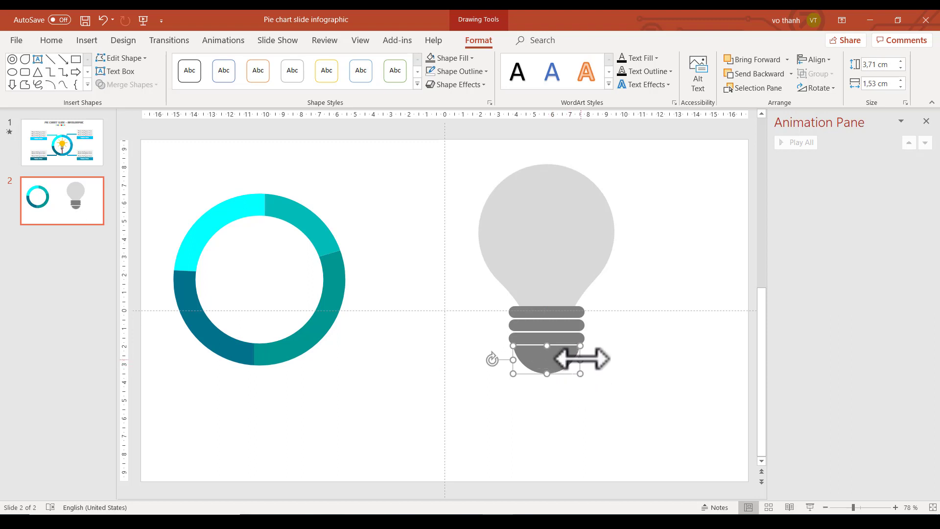
left_click_drag(583, 358, 545, 364)
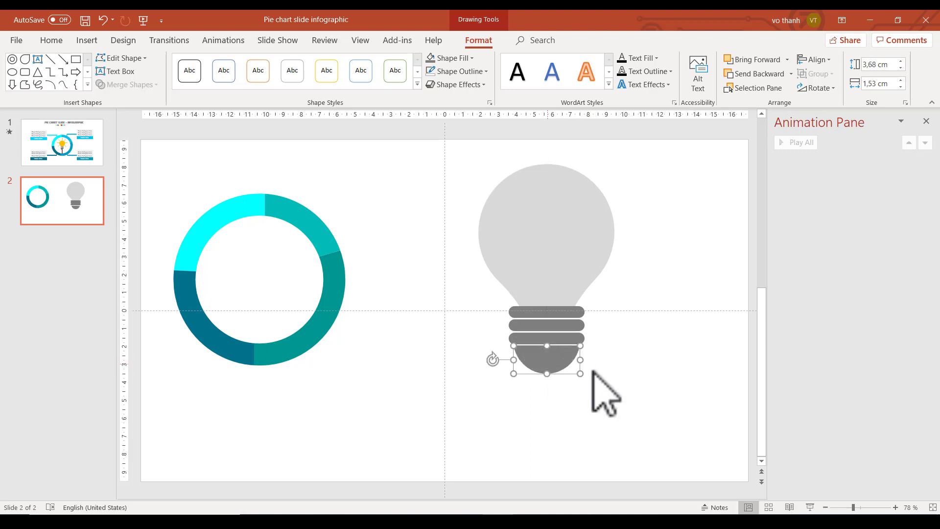
left_click(641, 385)
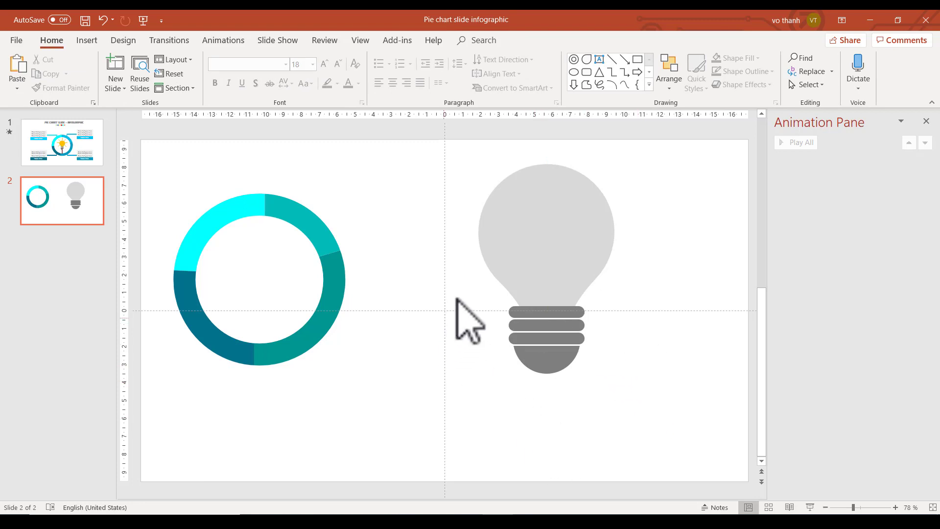
left_click_drag(456, 151, 671, 414)
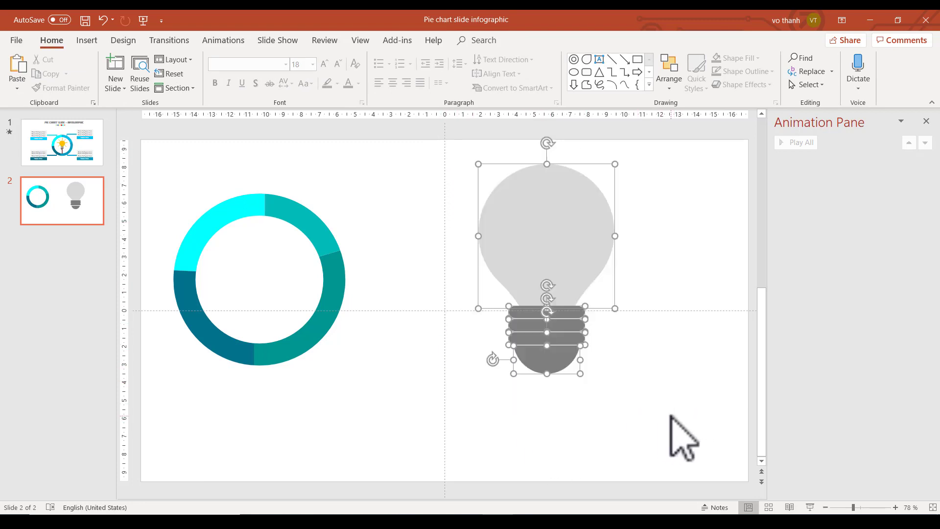
key("ctrl+g")
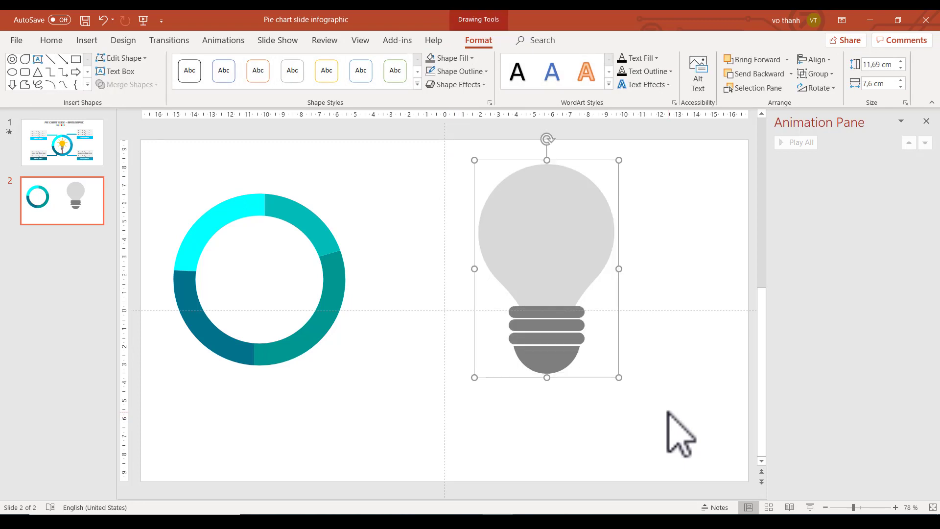
Move the grouped bulb down slightly and draw a tall rounded rectangle to its right.
mouse_move(566, 235)
left_mouse_down()
mouse_move(566, 276)
mouse_move(556, 279)
left_mouse_up()
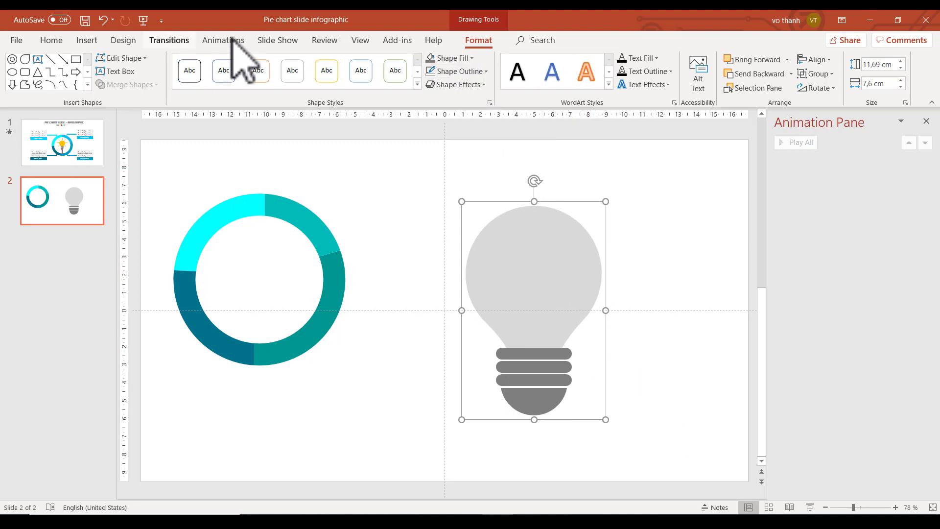
left_click(24, 73)
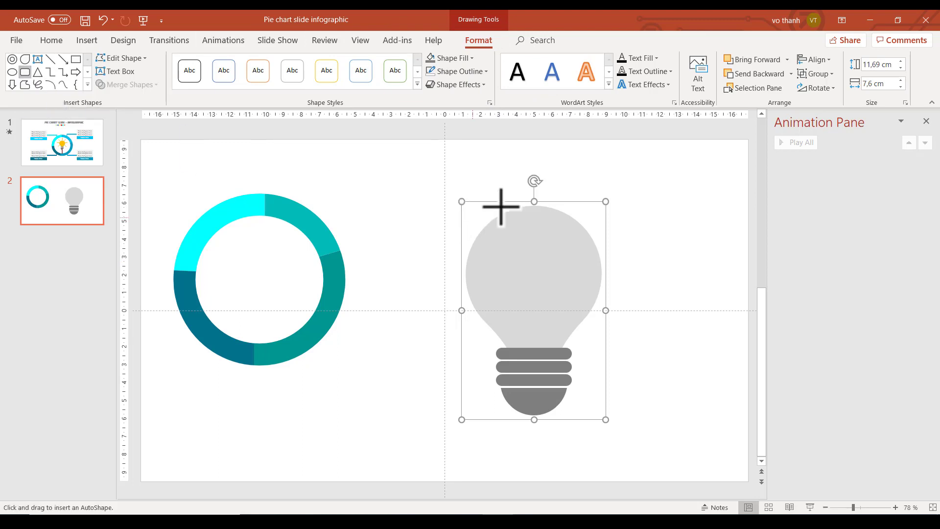
left_click_drag(642, 175, 650, 245)
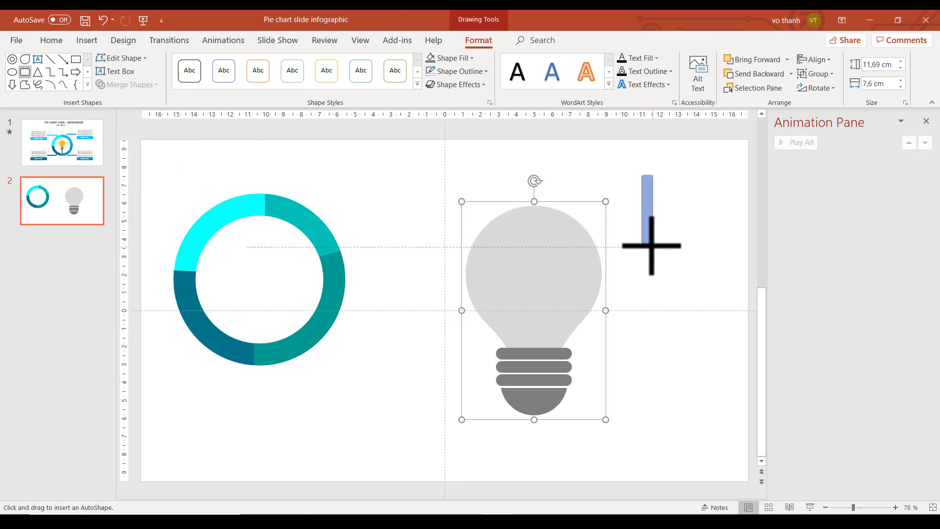
left_click_drag(651, 243, 656, 241)
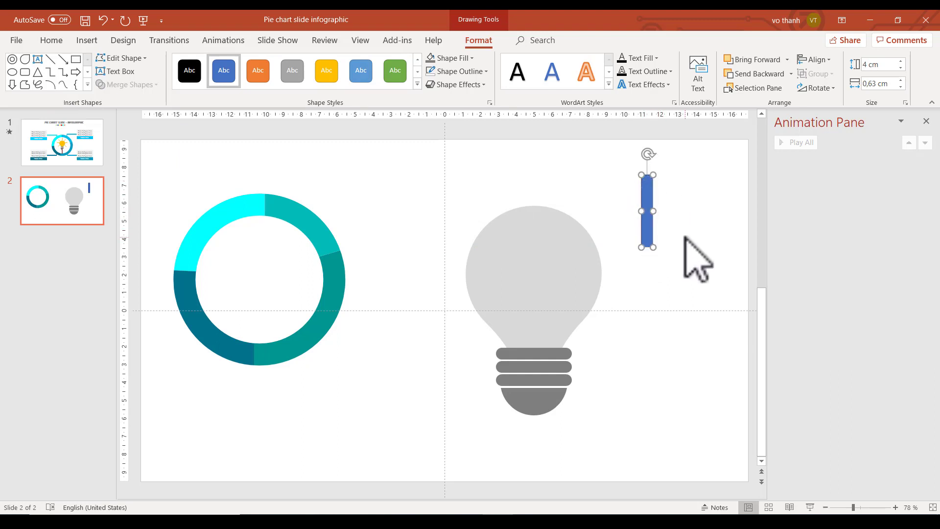
Make the bar's ends fully round and size it to 3.09 cm by 0.59 cm.
scroll(695, 258, "up", 3, "ctrl")
scroll(637, 269, "up", 5, "ctrl")
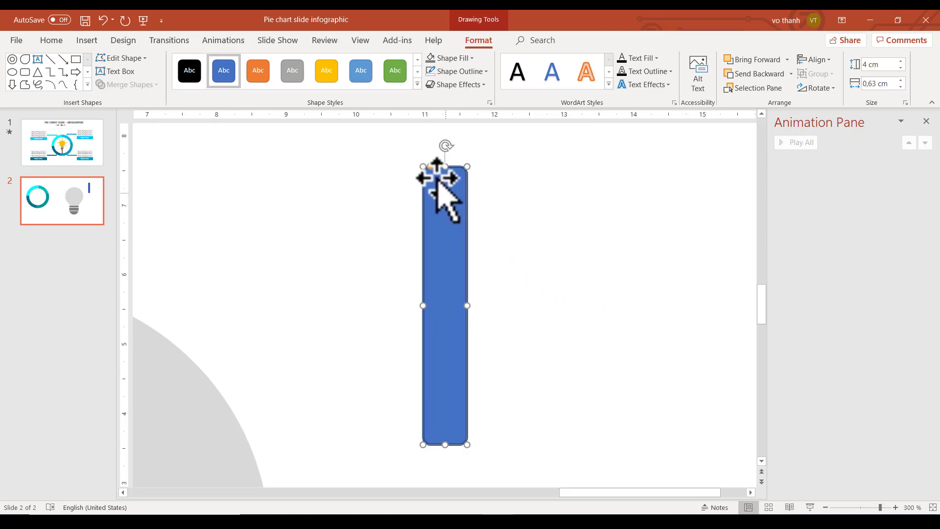
left_click_drag(430, 169, 451, 201)
left_click_drag(486, 265, 466, 304)
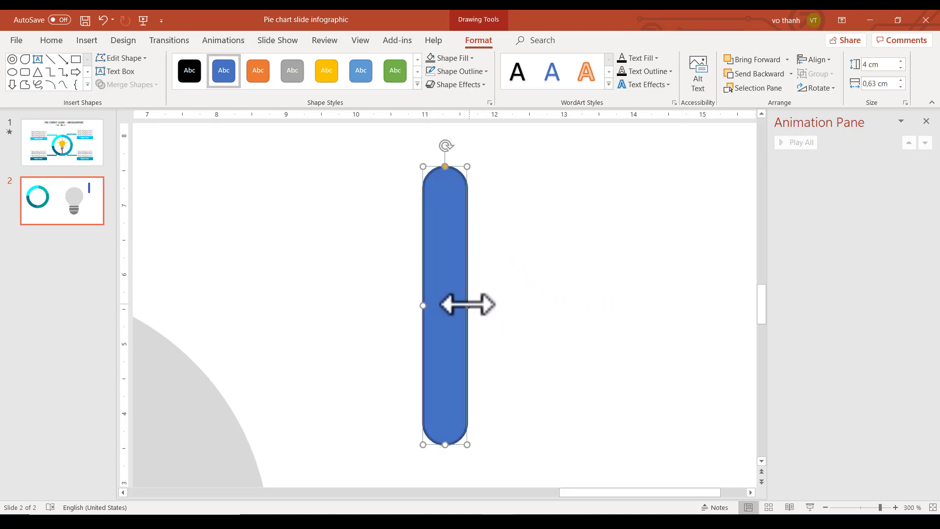
left_click_drag(445, 445, 453, 381)
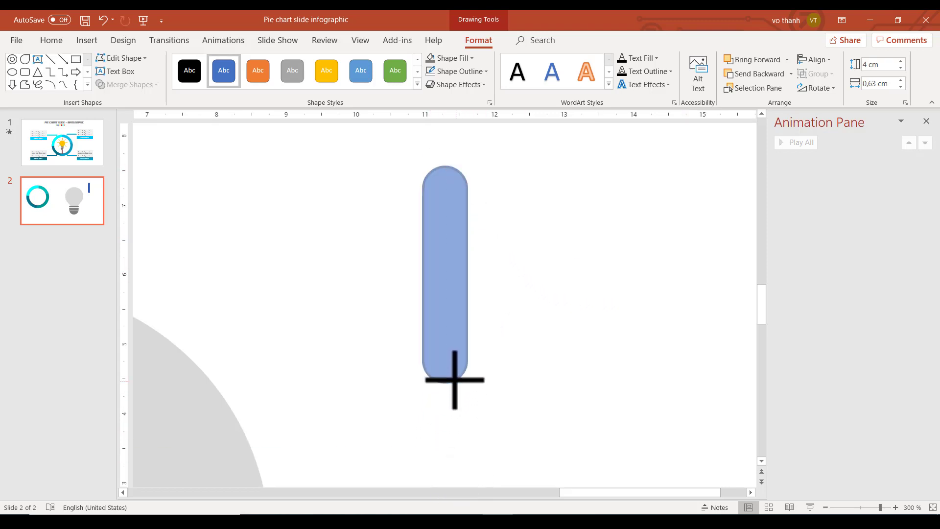
left_click_drag(467, 274, 463, 274)
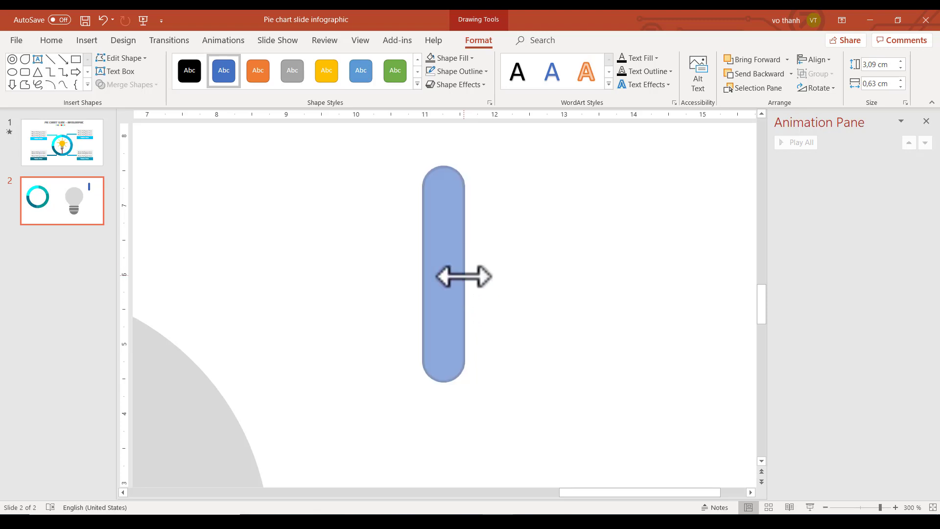
Fill the bar gray and set its outline to No Outline.
left_click(472, 58)
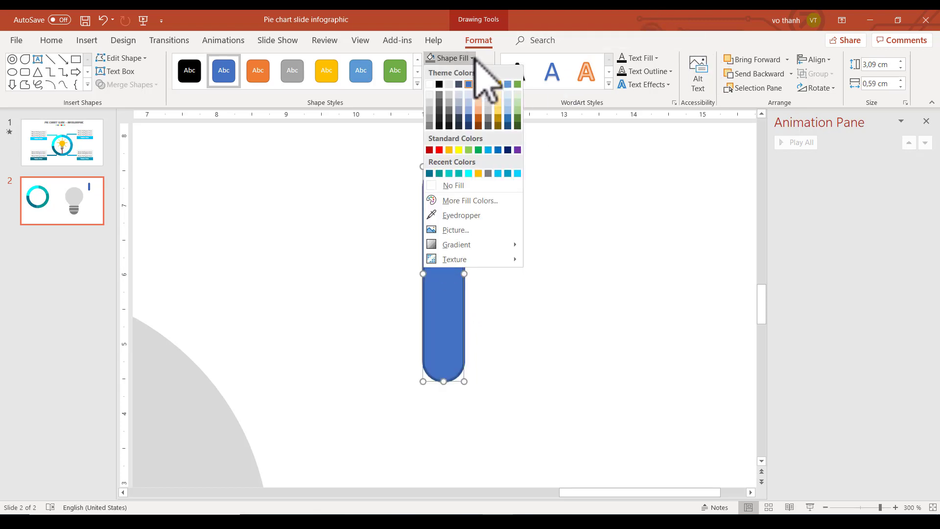
left_click(489, 174)
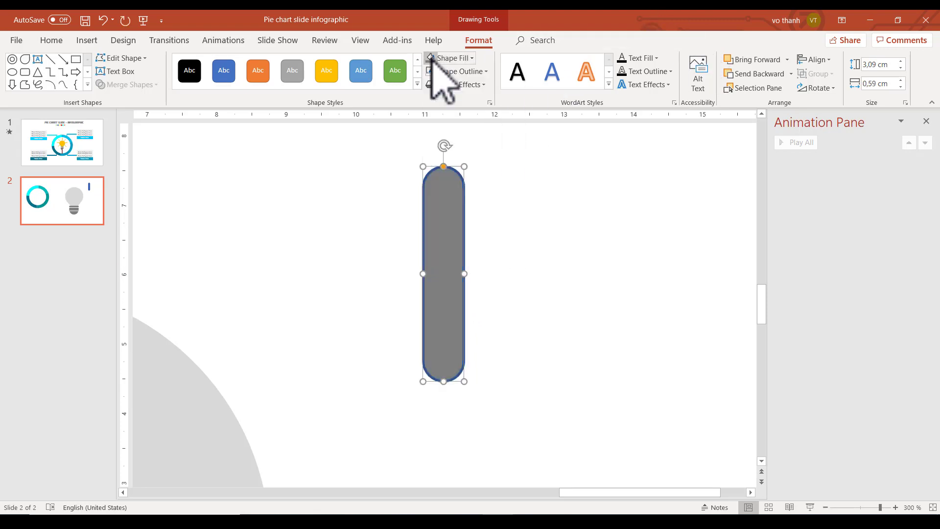
left_click(482, 72)
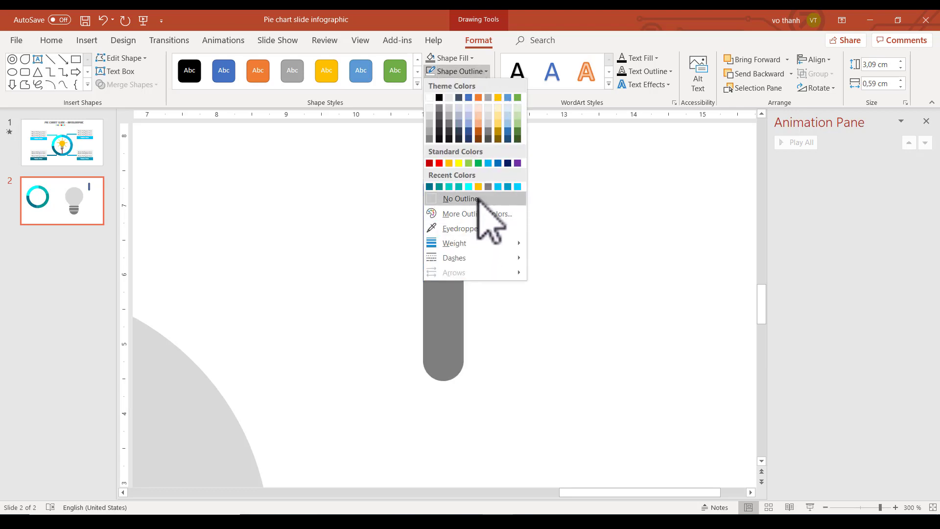
left_click(484, 198)
scroll(465, 239, "down", 3, "ctrl")
scroll(475, 247, "down", 2, "ctrl")
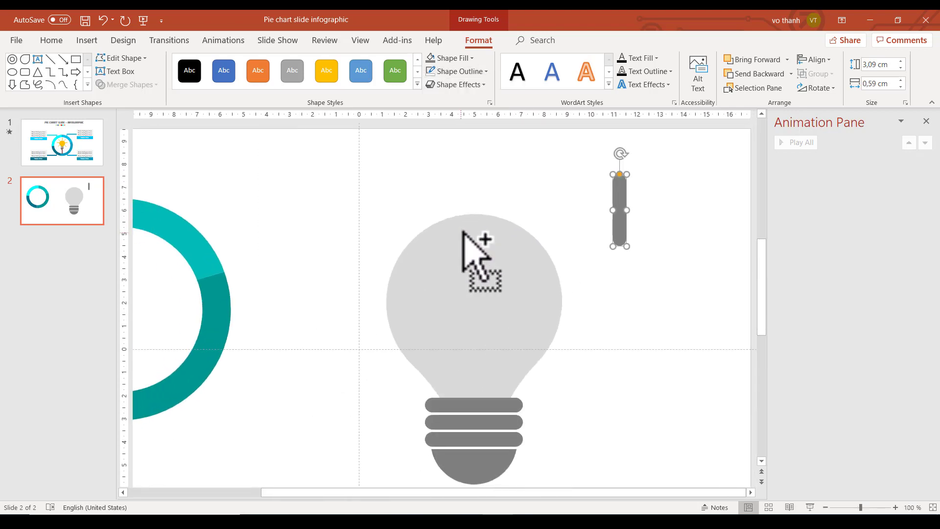
Rotate the gray bar horizontal and place it beside the bulb head's right side.
left_click_drag(620, 153, 656, 198)
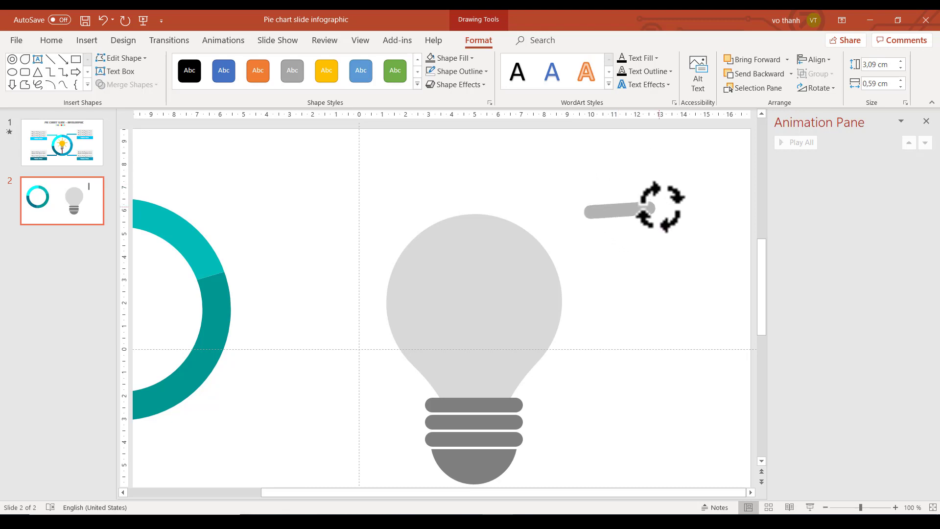
mouse_move(661, 210)
left_mouse_down()
mouse_move(619, 210)
mouse_move(610, 302)
left_mouse_up()
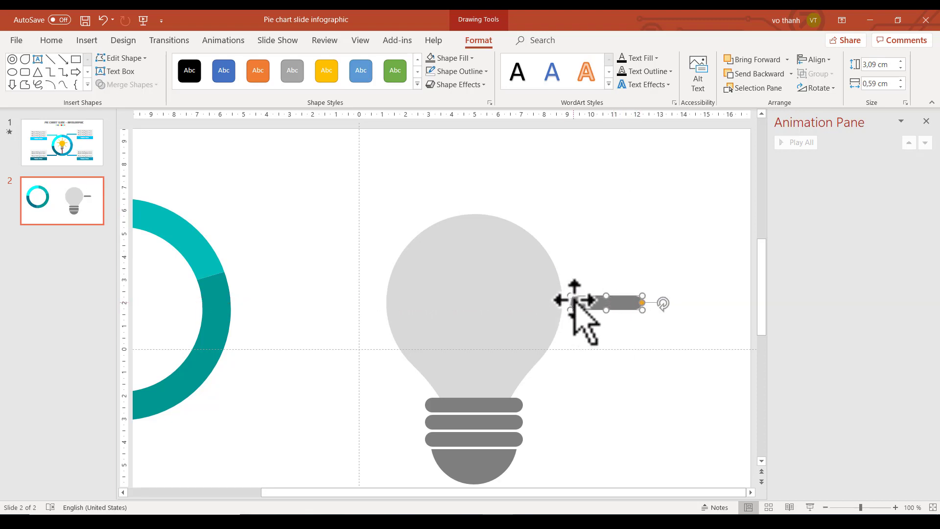
left_click_drag(571, 295, 589, 299)
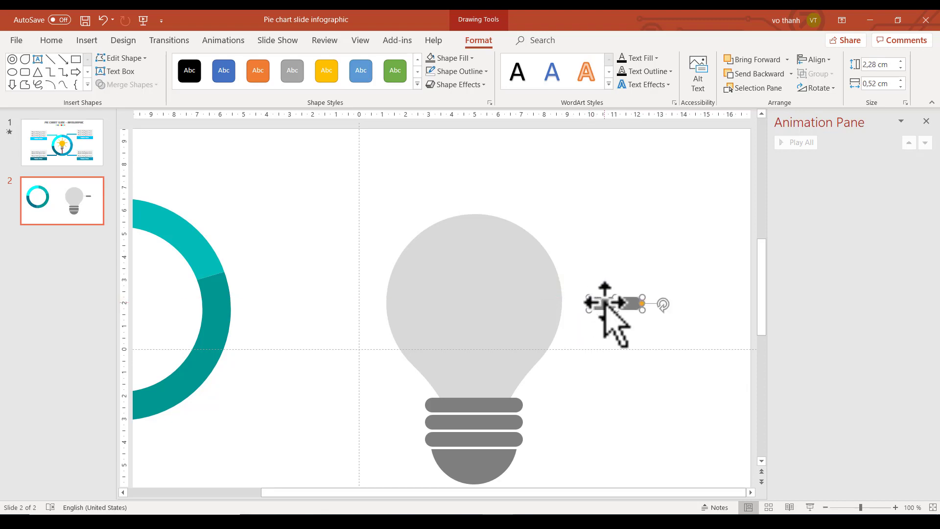
left_click_drag(584, 296, 585, 297)
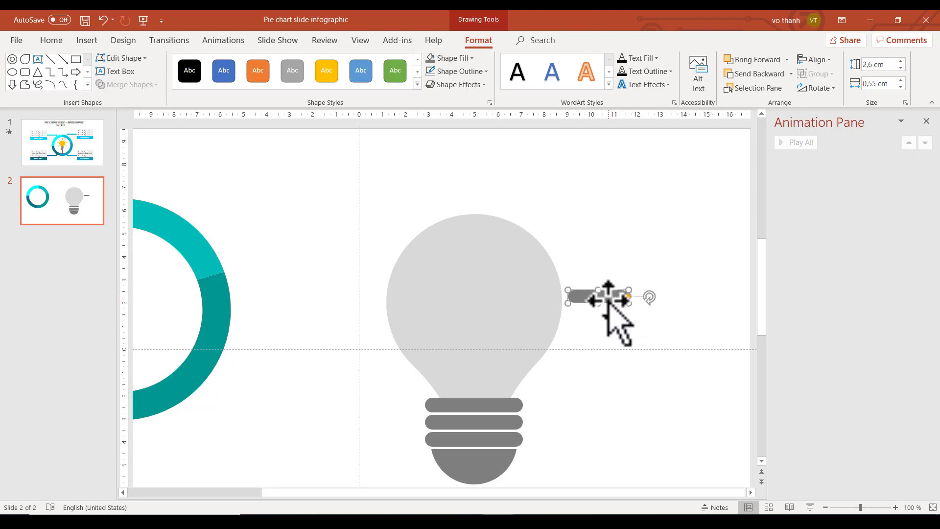
Ctrl-drag a copy of the bar to the bulb head's left side.
mouse_move(609, 297)
left_mouse_down()
mouse_move(341, 290)
mouse_move(357, 297)
left_mouse_up()
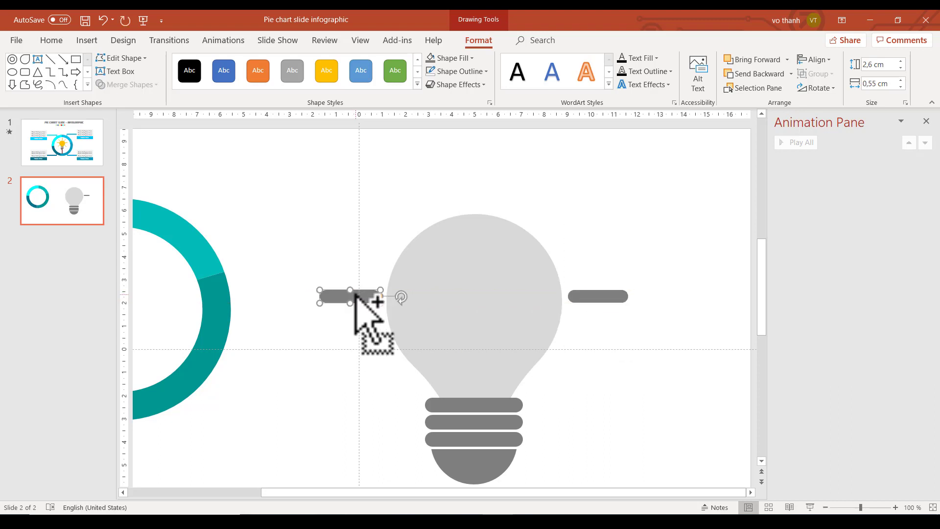
scroll(664, 312, "down", 3)
scroll(664, 312, "down", 2)
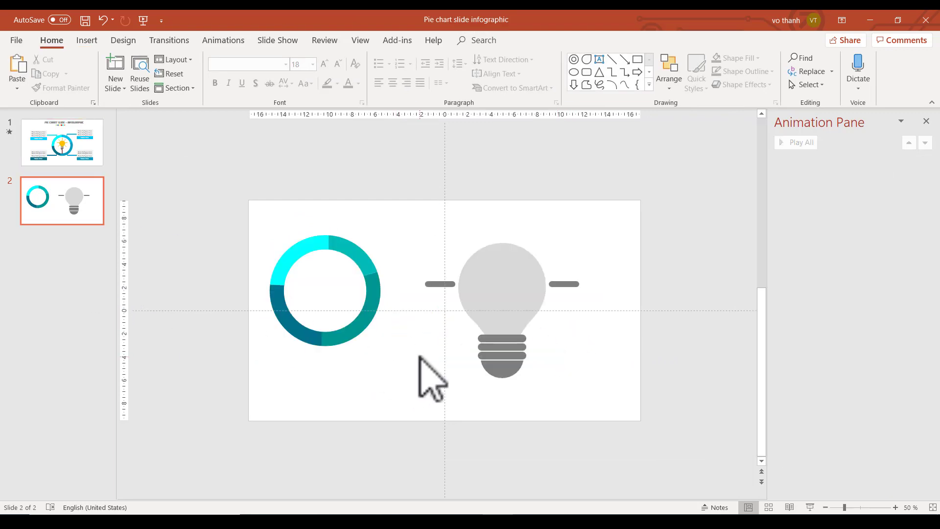
Tilt the left ray diagonally at the bulb's lower left and mirror a copy at lower right.
left_click(441, 285)
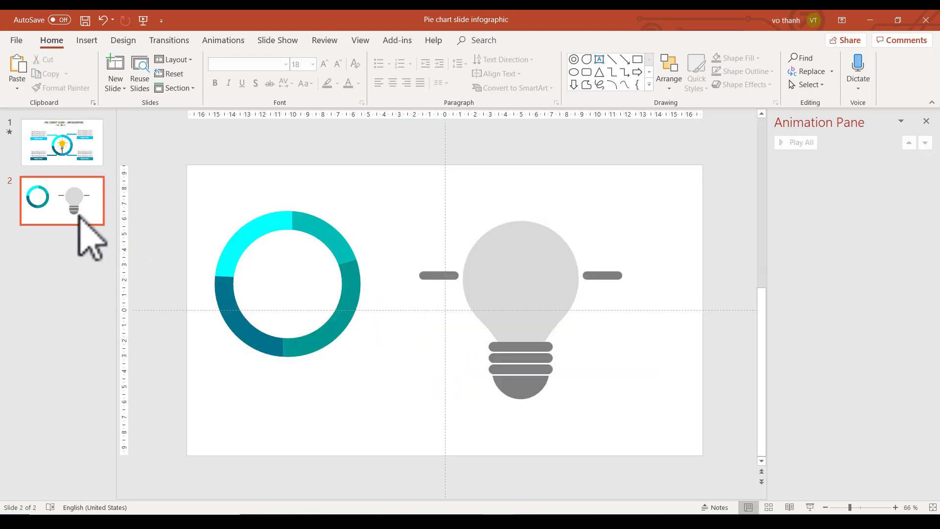
left_click(427, 275)
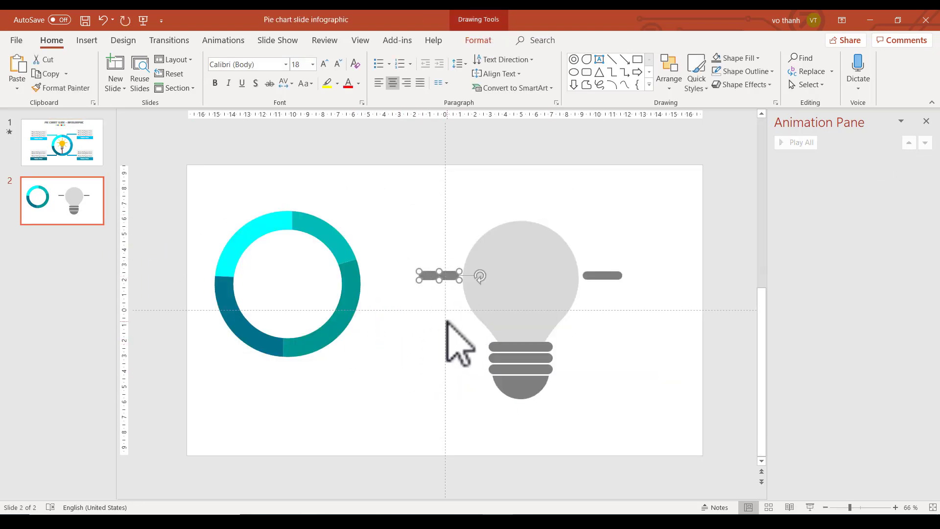
scroll(445, 320, "up", 1, "ctrl")
scroll(443, 316, "up", 1, "ctrl")
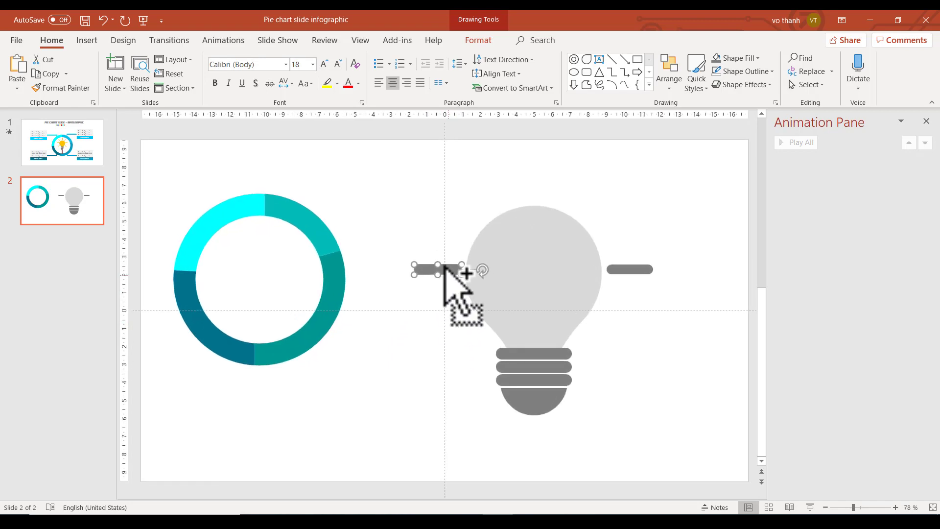
scroll(445, 283, "down", 1, "ctrl")
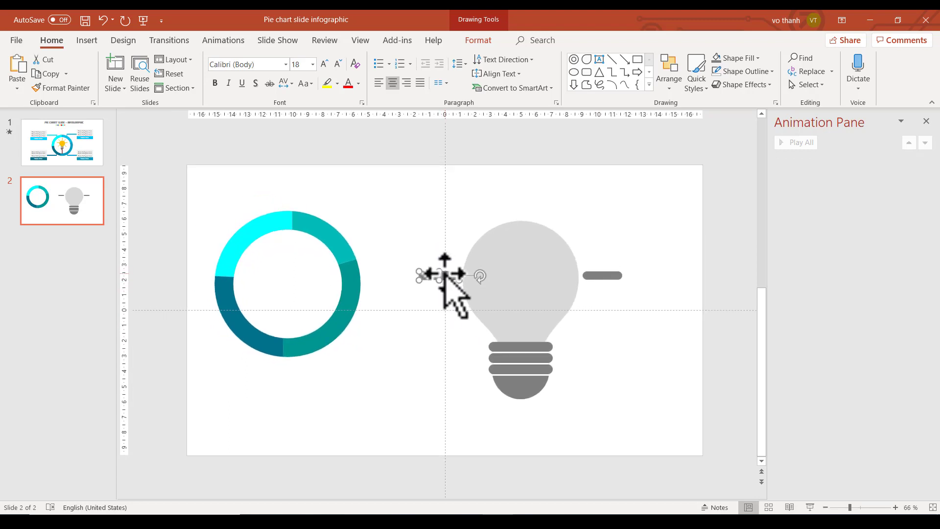
left_click_drag(444, 275, 434, 328)
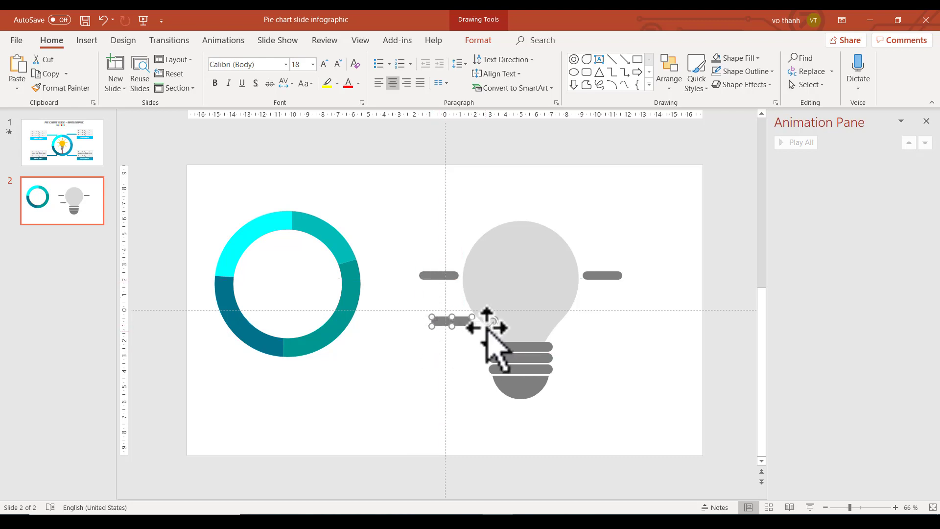
left_click_drag(490, 320, 490, 301)
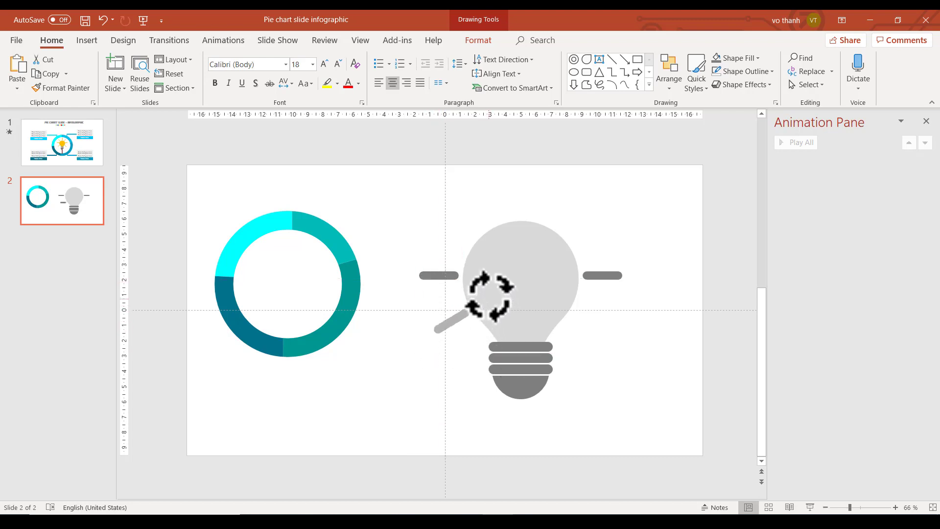
left_click_drag(451, 325, 456, 321)
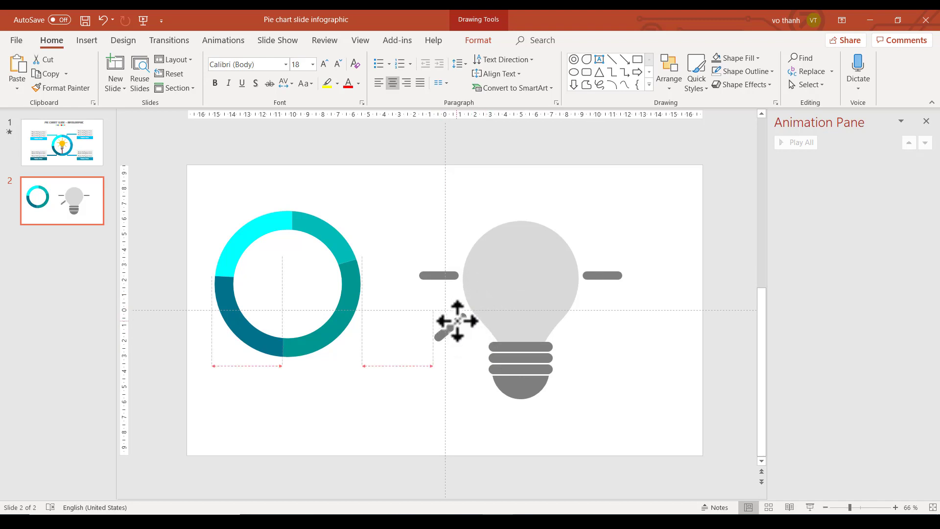
left_click_drag(457, 321, 456, 322)
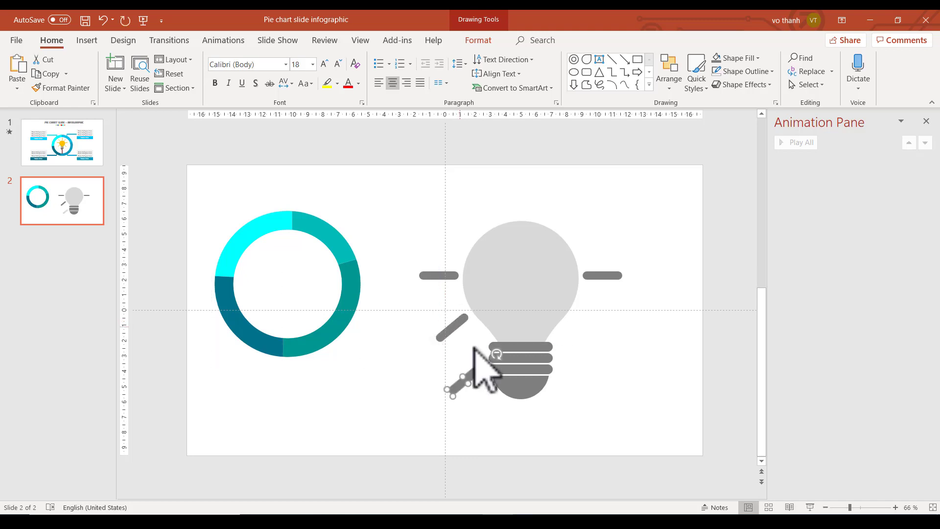
mouse_move(462, 323)
left_mouse_down()
mouse_move(582, 313)
mouse_move(636, 374)
left_mouse_up()
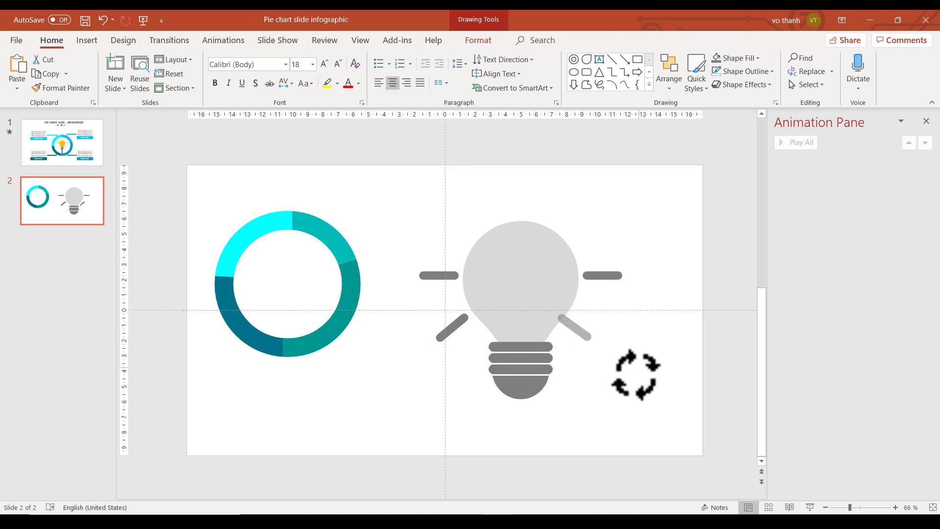
left_click_drag(570, 319, 579, 328)
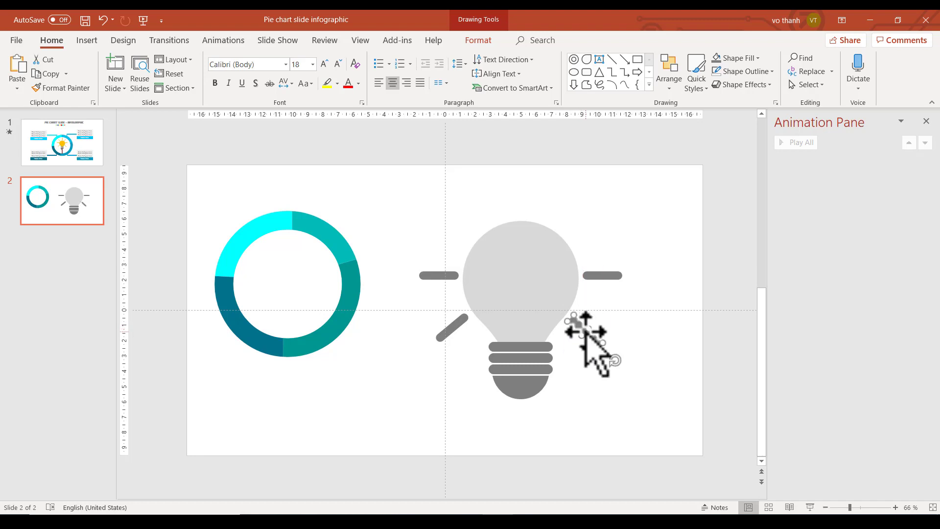
Copy a ray upward into tilted rays above the bulb's upper right and upper left.
left_click(607, 275)
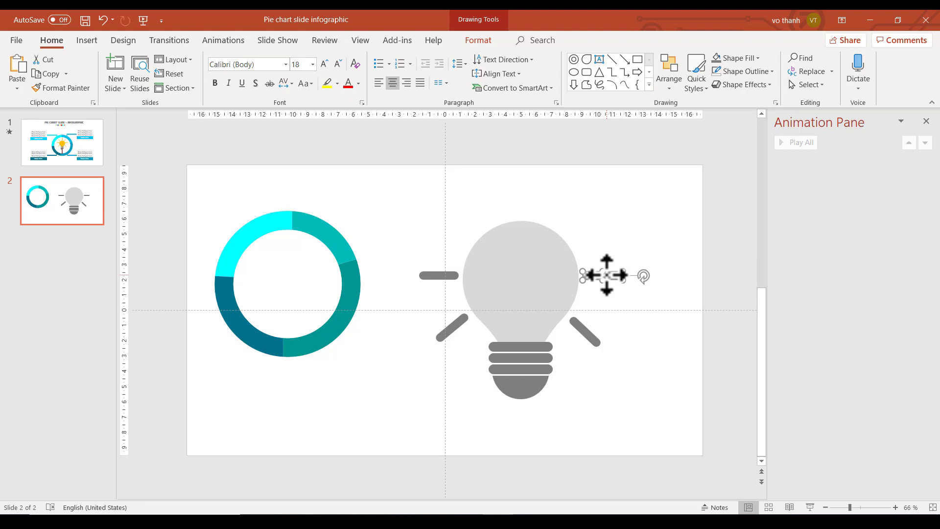
mouse_move(607, 275)
left_mouse_down()
mouse_move(602, 230)
mouse_move(627, 192)
left_mouse_up()
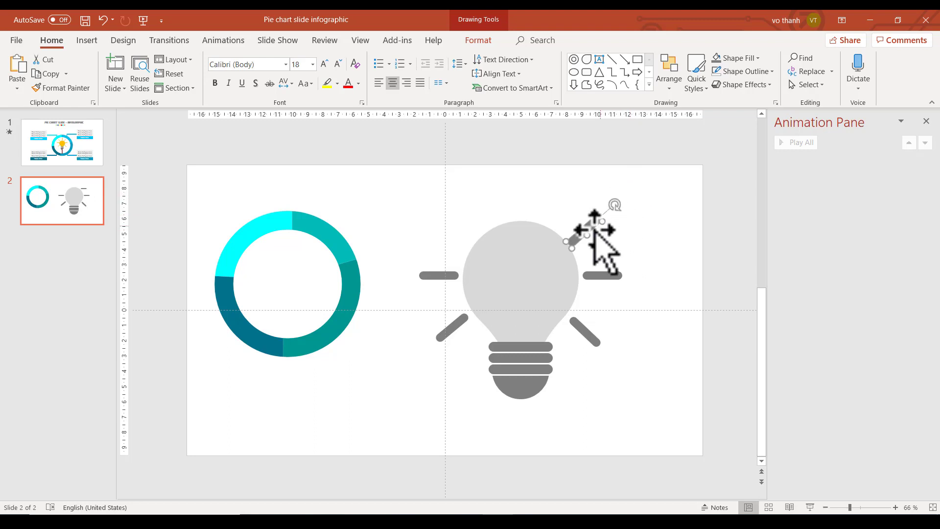
left_click_drag(586, 225, 579, 227)
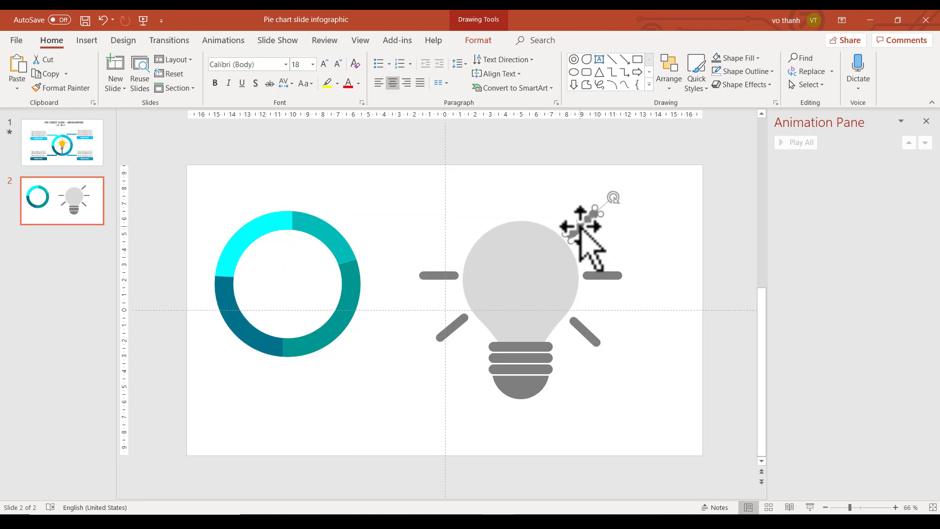
mouse_move(582, 226)
left_mouse_down()
mouse_move(556, 172)
mouse_move(469, 220)
mouse_move(426, 191)
left_mouse_up()
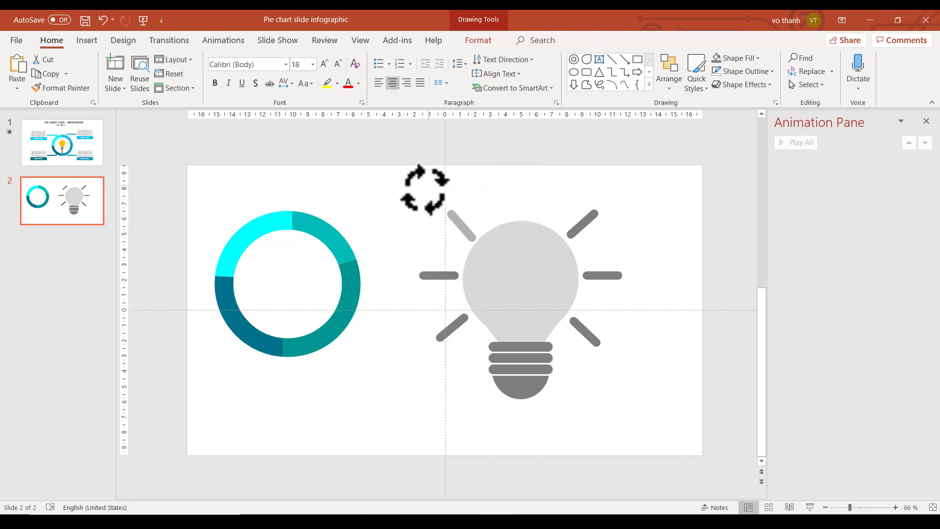
Align the upper-left ray, then copy a ray upright and centre it above the bulb.
left_click_drag(475, 256, 457, 231)
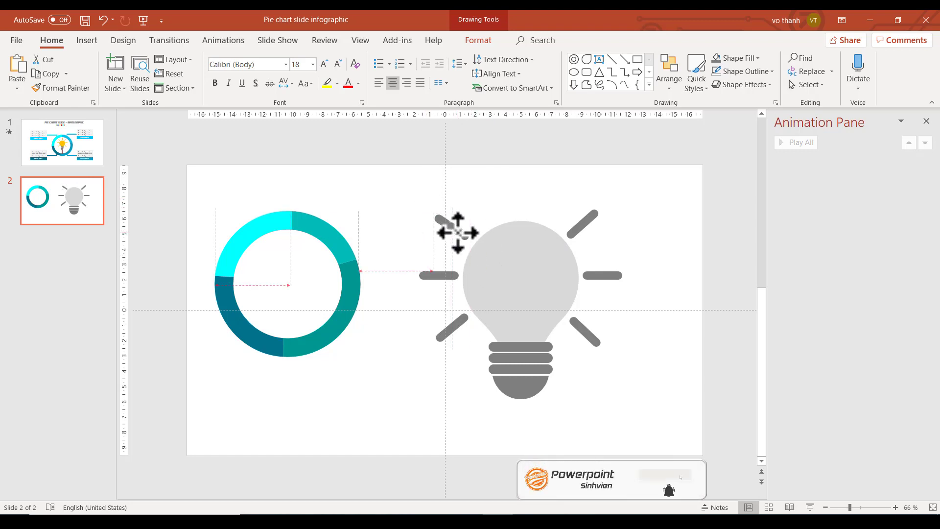
left_click_drag(458, 232, 459, 233)
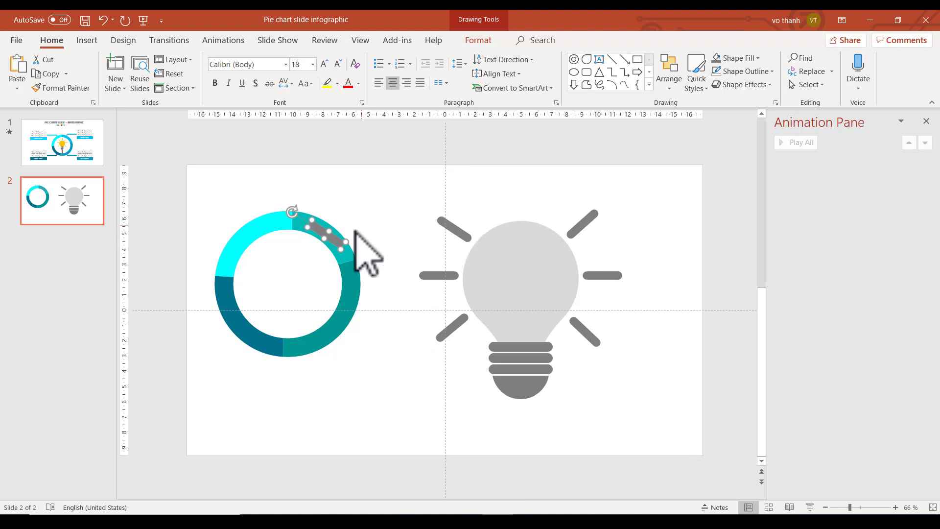
mouse_move(460, 235)
left_mouse_down()
mouse_move(421, 227)
mouse_move(504, 210)
left_mouse_up()
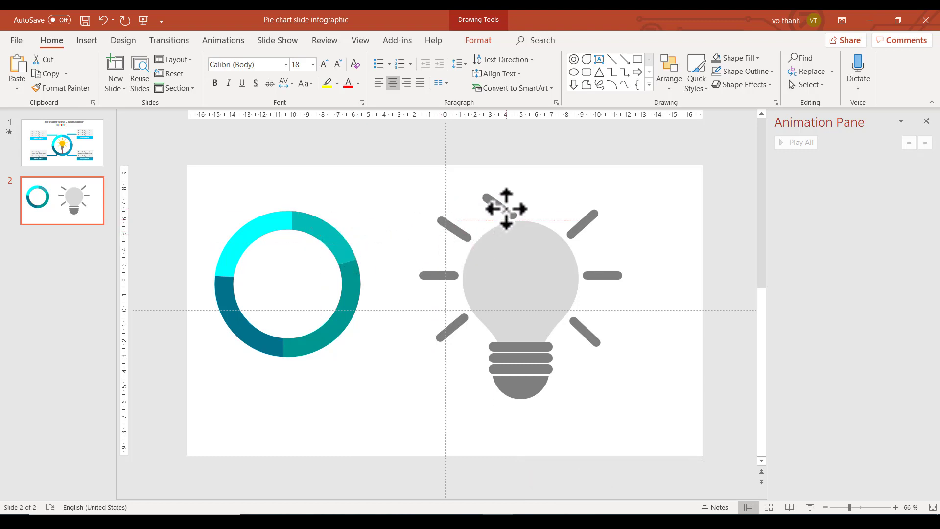
left_click_drag(460, 182, 492, 169)
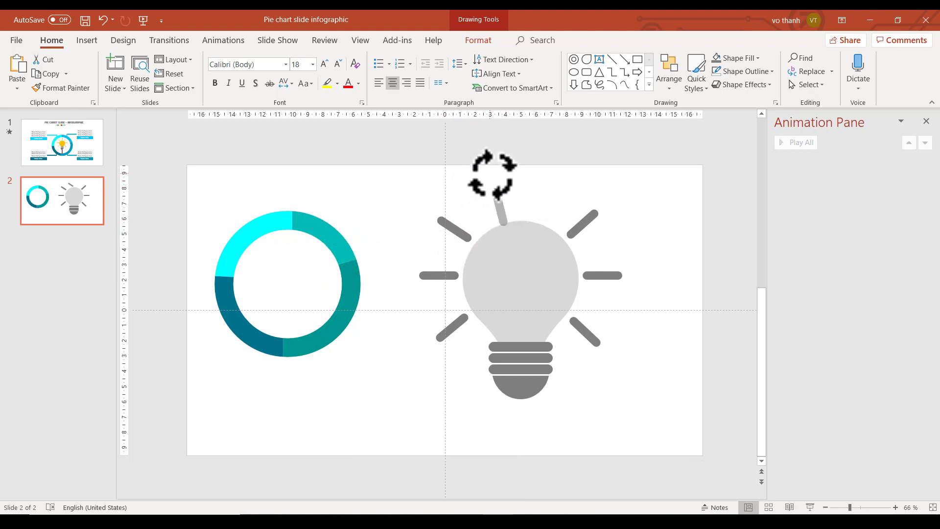
left_click_drag(500, 201, 514, 203)
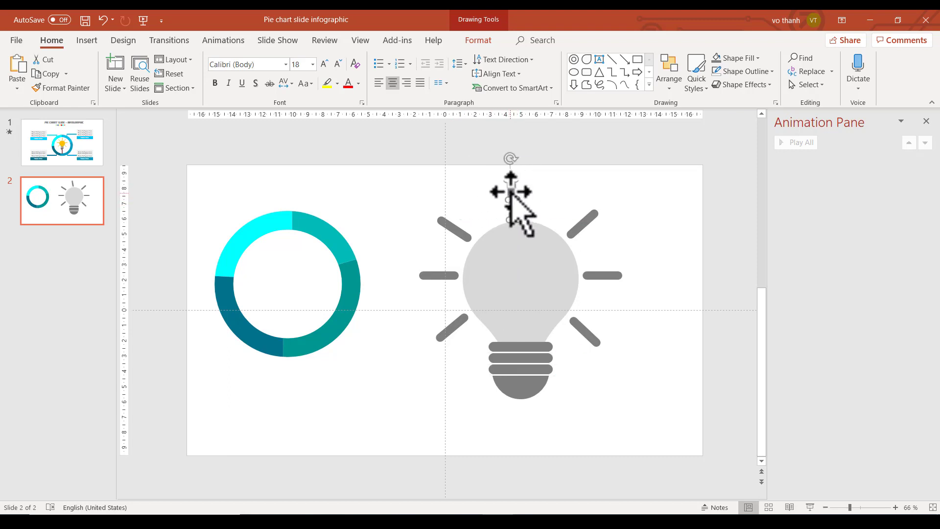
left_click_drag(510, 193, 518, 190)
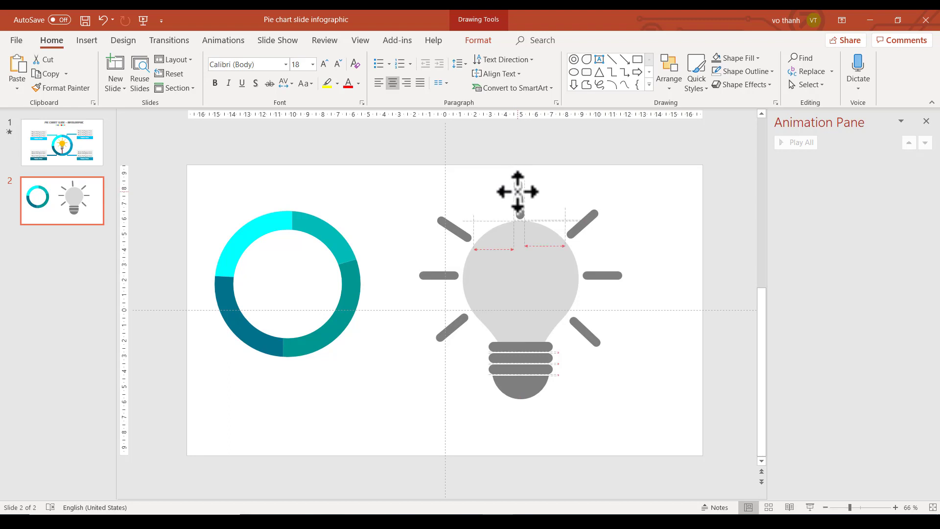
left_click_drag(518, 190, 519, 191)
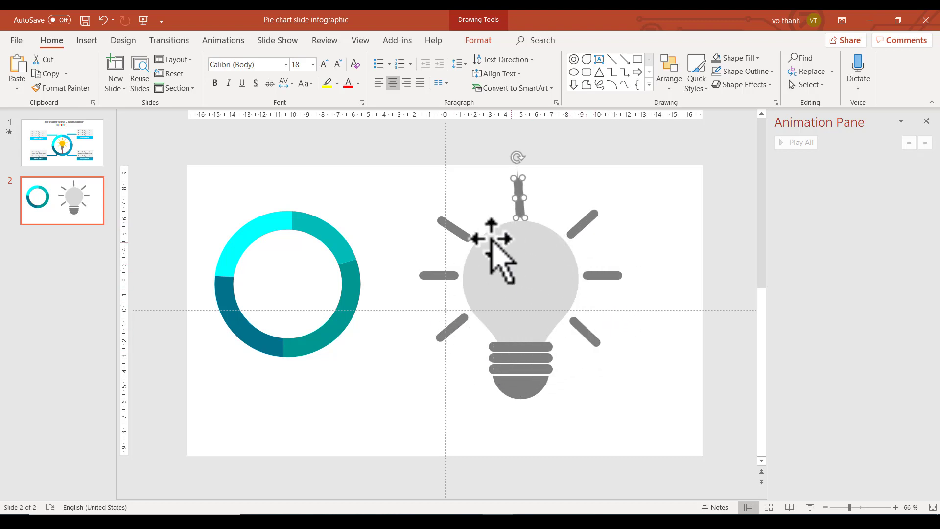
Re-space the upper-left and upper-right diagonal rays symmetrically.
left_click(458, 231)
left_click_drag(458, 231, 460, 231)
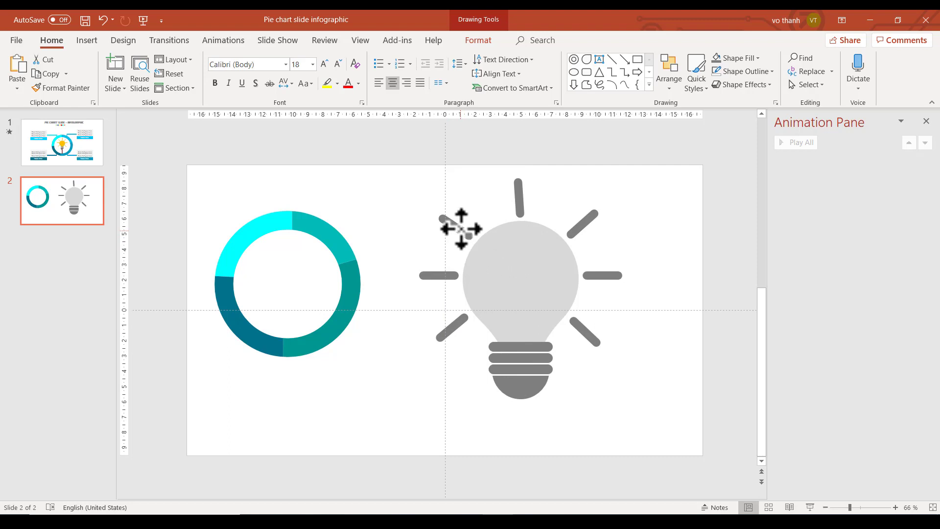
left_click_drag(462, 230, 462, 230)
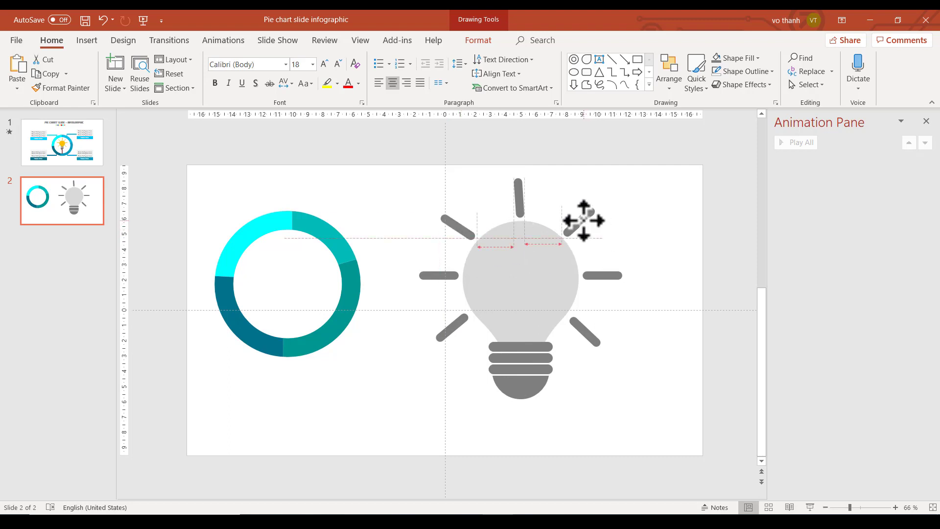
left_click_drag(583, 220, 582, 221)
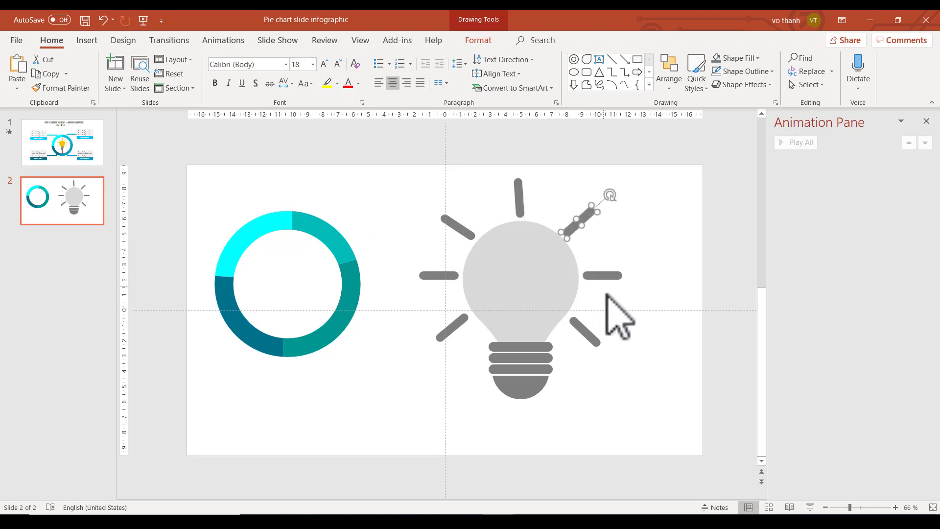
left_click(649, 257)
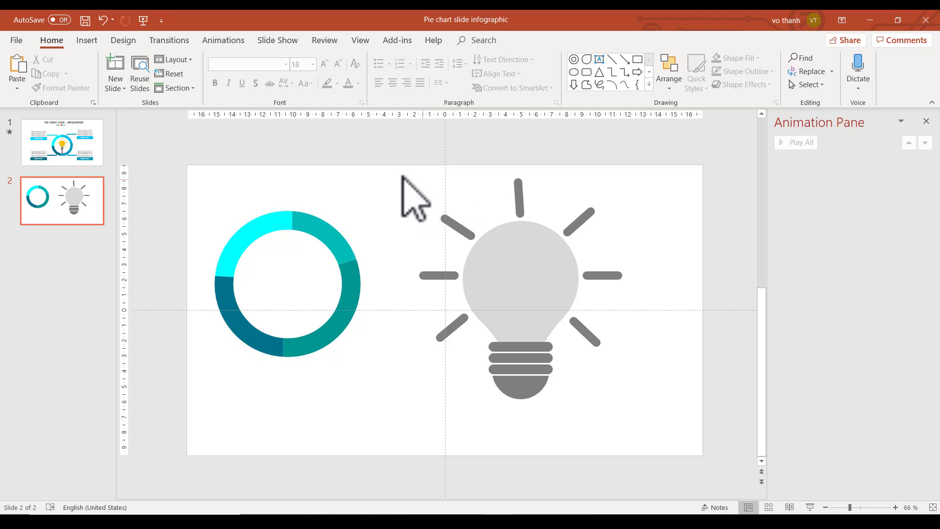
Group the seven rays together and fill them gold yellow.
left_click_drag(392, 171, 661, 428)
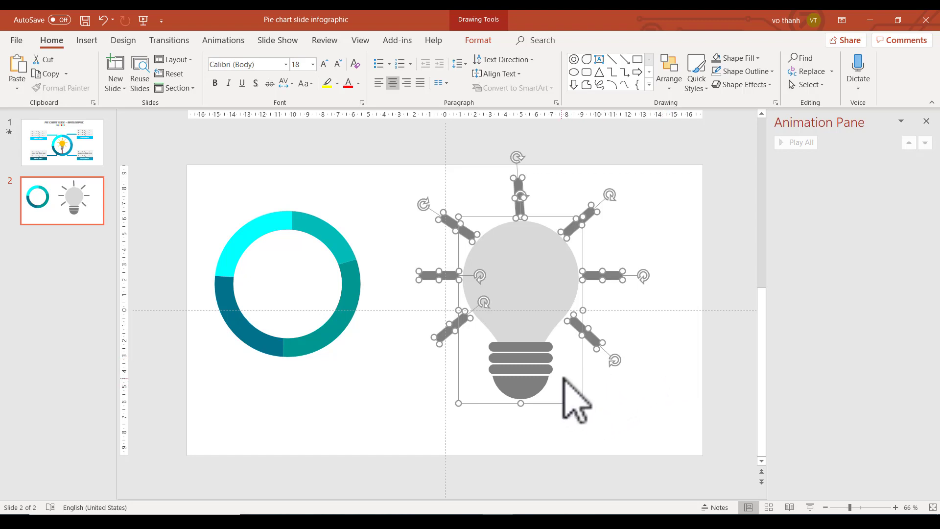
left_click(541, 343, "ctrl")
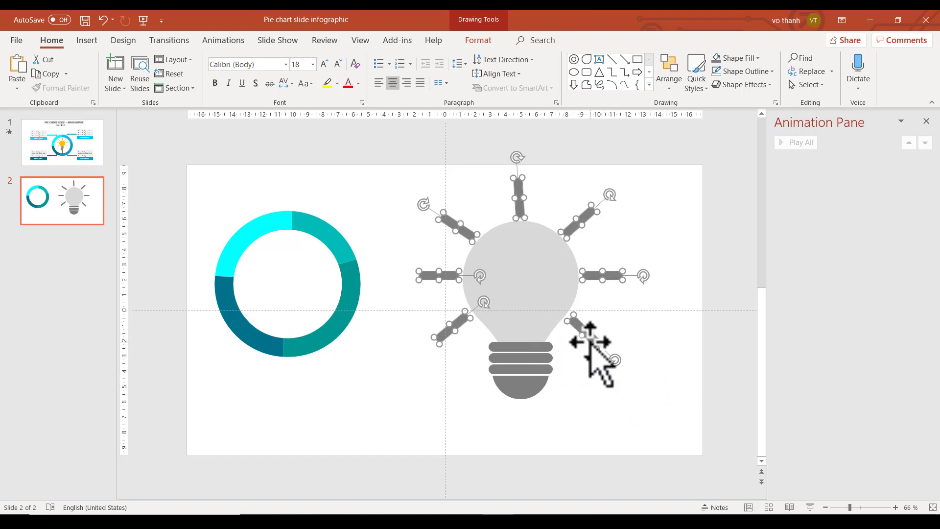
key("ctrl+g")
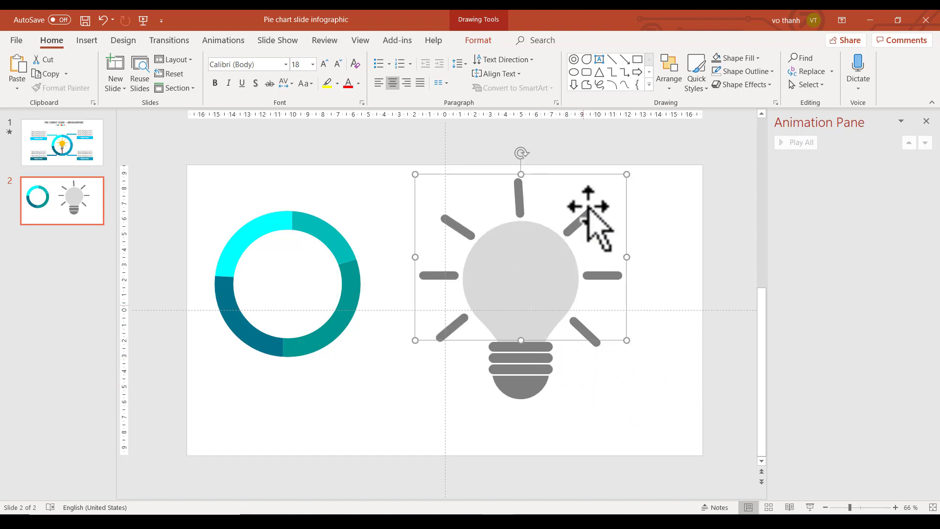
left_click(758, 59)
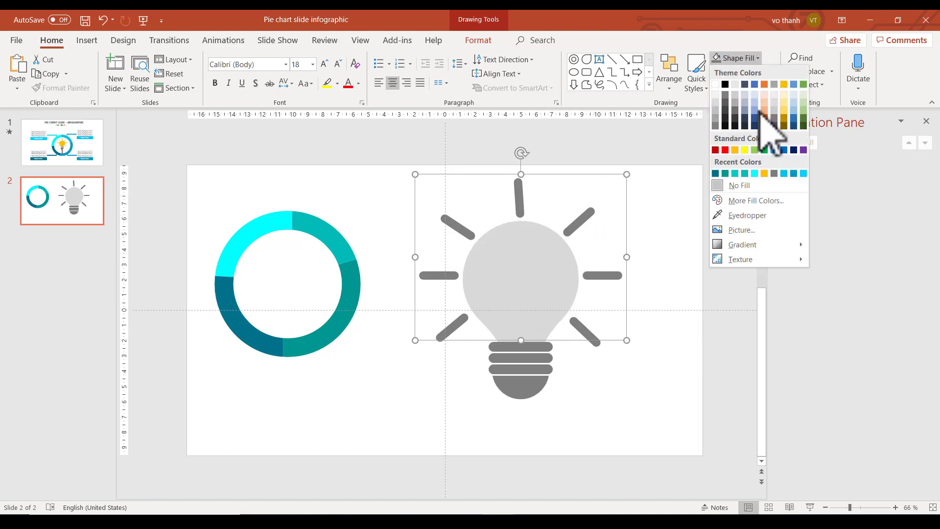
left_click(735, 150)
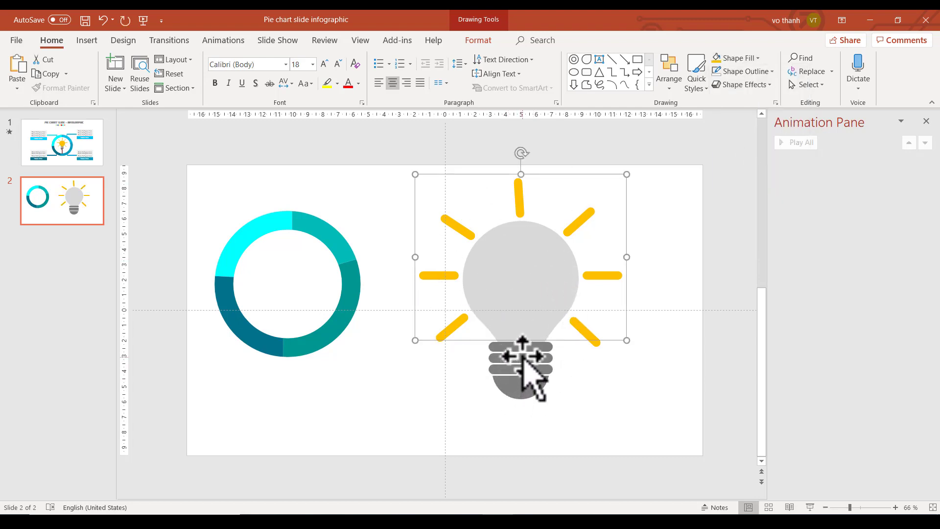
Group the bulb with its yellow rays into one object.
left_click_drag(523, 356, 522, 354)
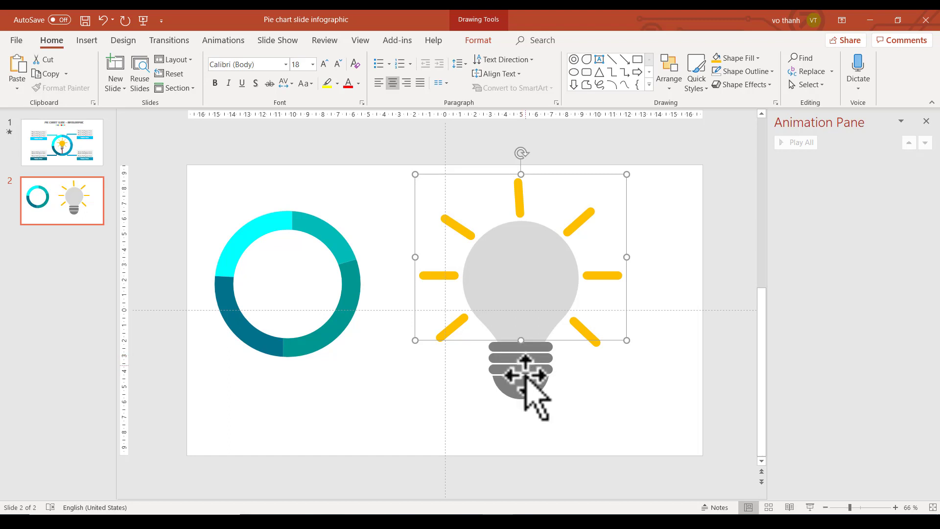
left_click(521, 376)
left_click(597, 281, "ctrl")
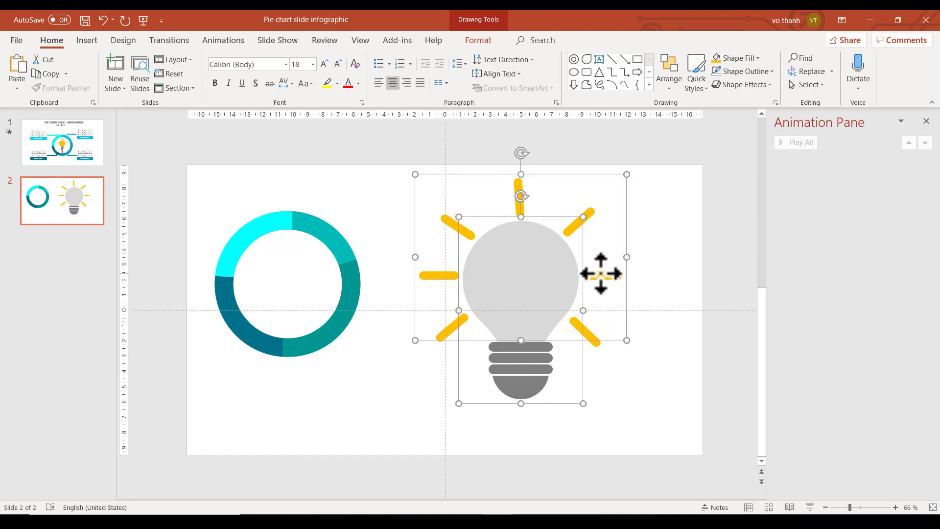
key("ctrl+g")
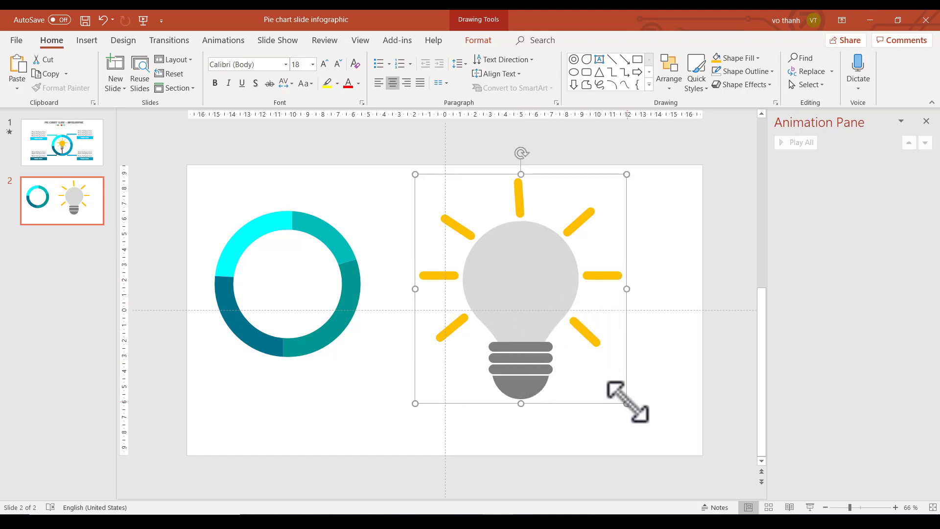
Shrink the rayed bulb and drag the teal donut ring behind it.
left_click_drag(626, 403, 512, 308)
mouse_move(325, 236)
left_mouse_down()
mouse_move(469, 277)
mouse_move(480, 260)
left_mouse_up()
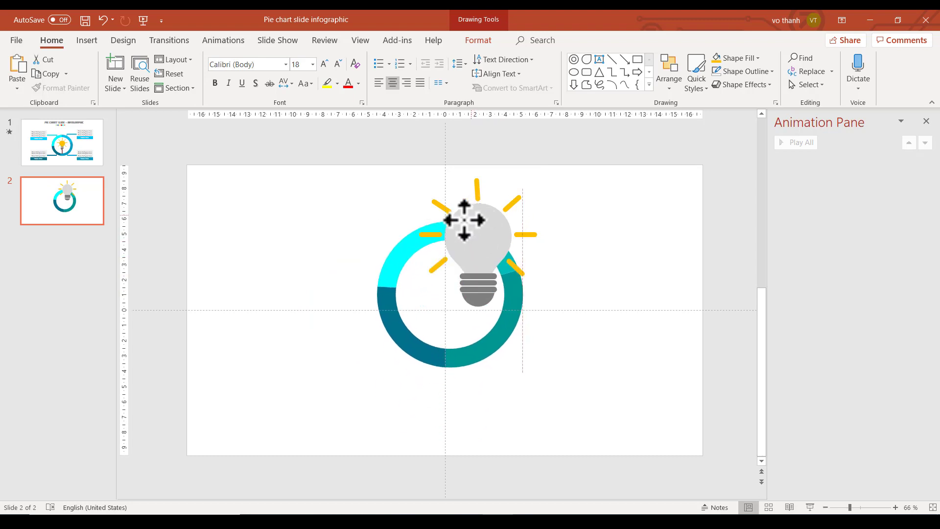
mouse_move(481, 260)
left_mouse_down()
mouse_move(472, 215)
mouse_move(447, 264)
left_mouse_up()
Shrink the bulb further and centre it inside the donut ring.
left_click(480, 211)
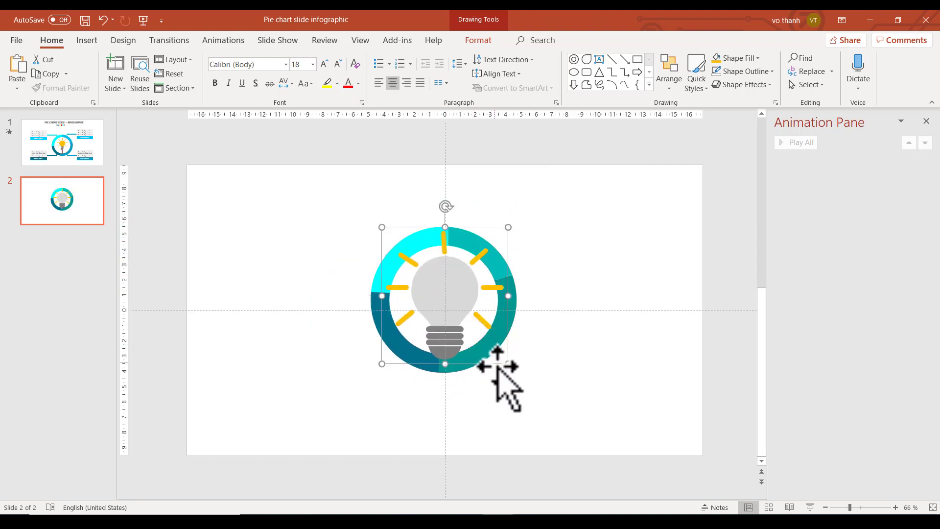
left_click_drag(508, 364, 465, 319)
left_click_drag(420, 267, 439, 281)
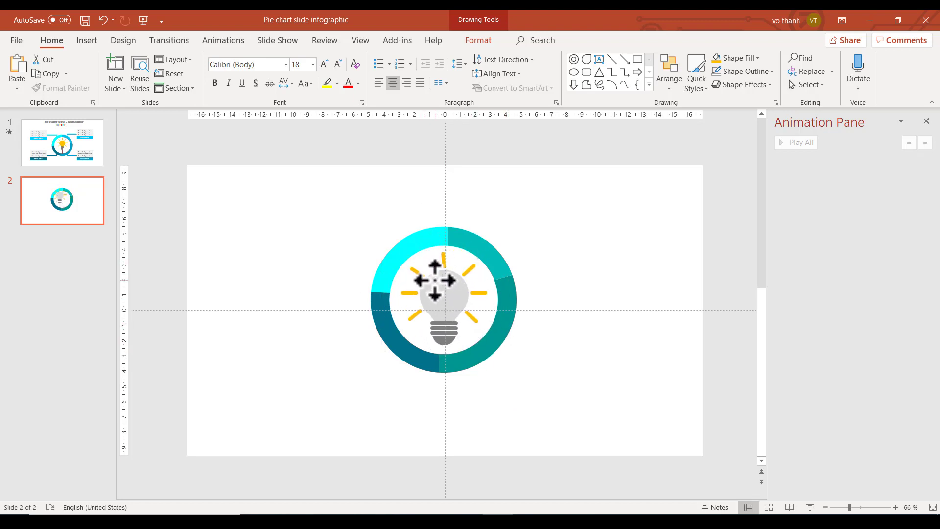
left_click(492, 264)
scroll(650, 382, "up", 10)
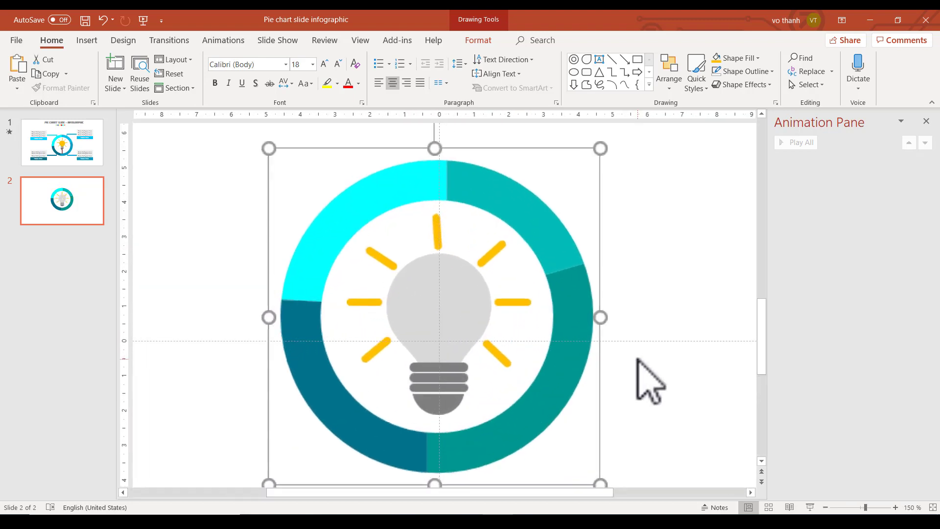
left_click(437, 313)
left_click_drag(437, 314, 440, 315)
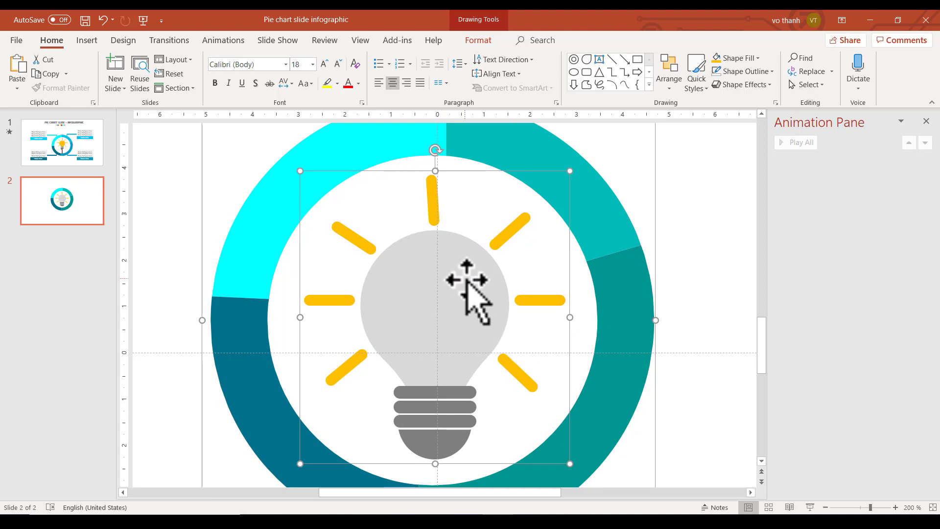
left_click_drag(465, 283, 473, 279)
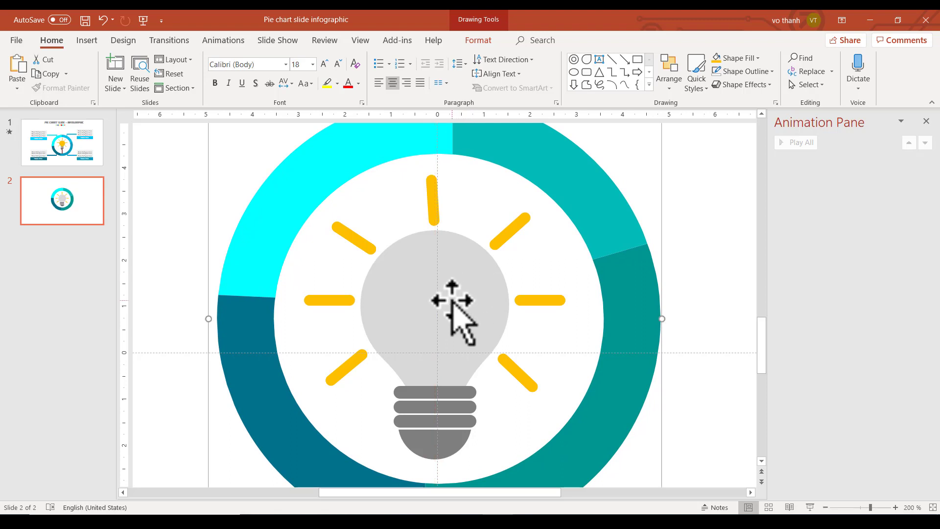
scroll(452, 300, "down", 5)
Duplicate the rayed lightbulb to the right of the ring.
scroll(490, 313, "down", 4)
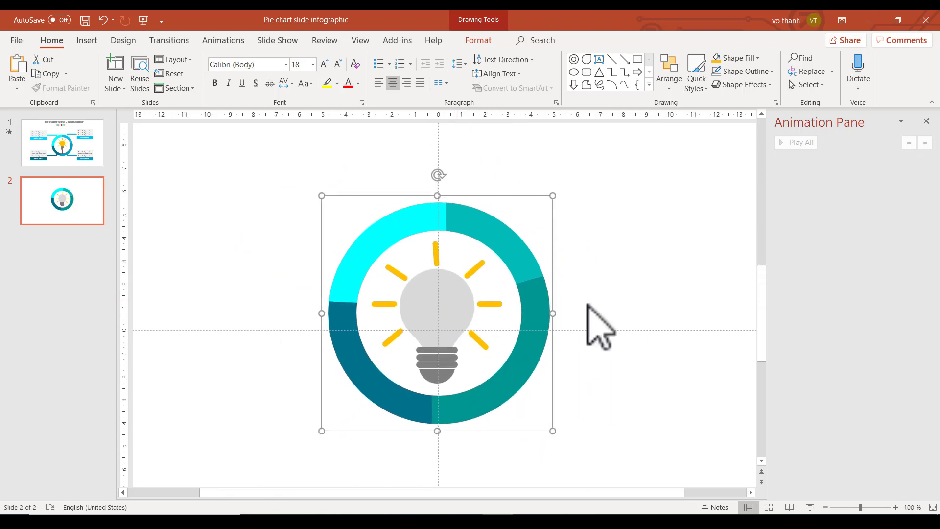
left_click(630, 330)
left_click(435, 300)
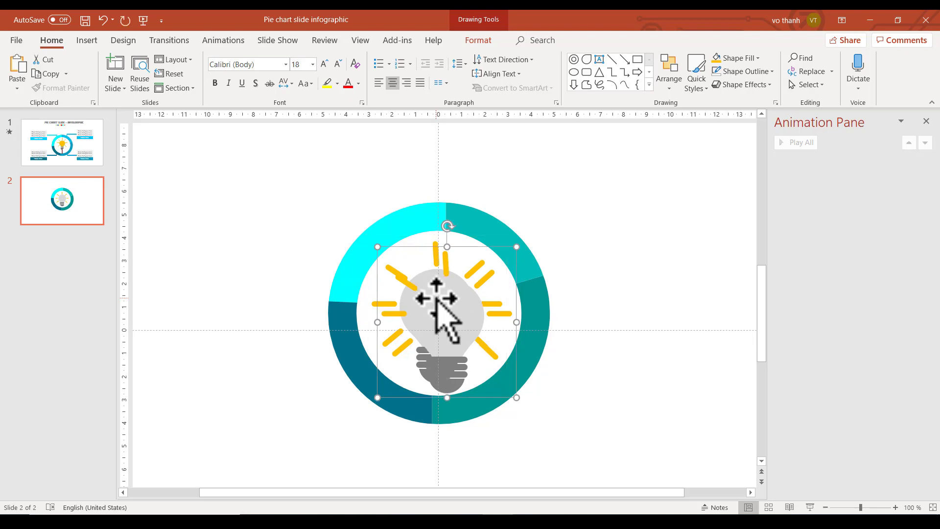
left_click_drag(436, 298, 632, 296)
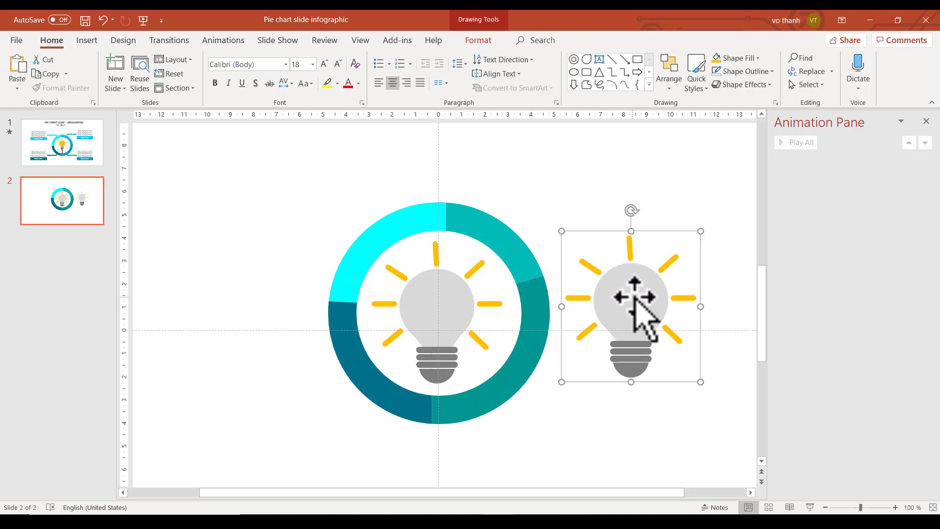
Ungroup the ringed bulb and delete its yellow rays.
left_click(443, 306)
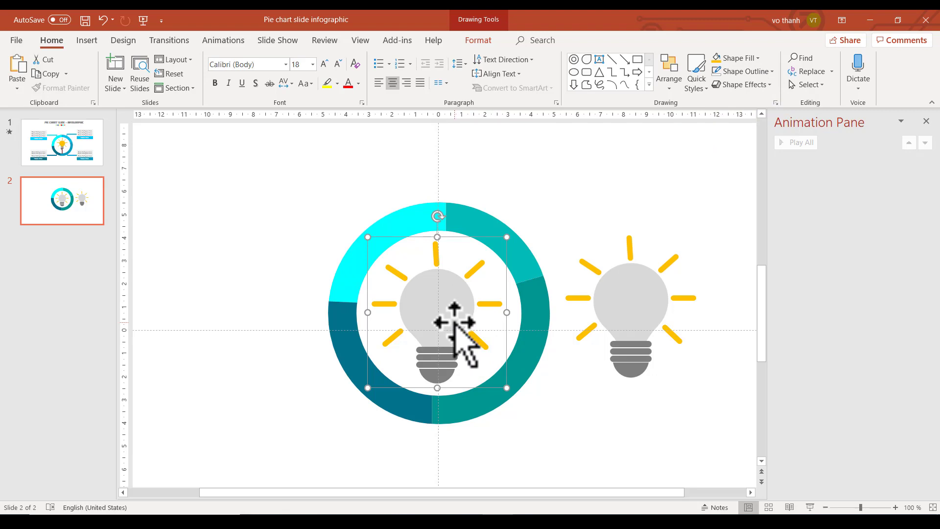
right_click(454, 323)
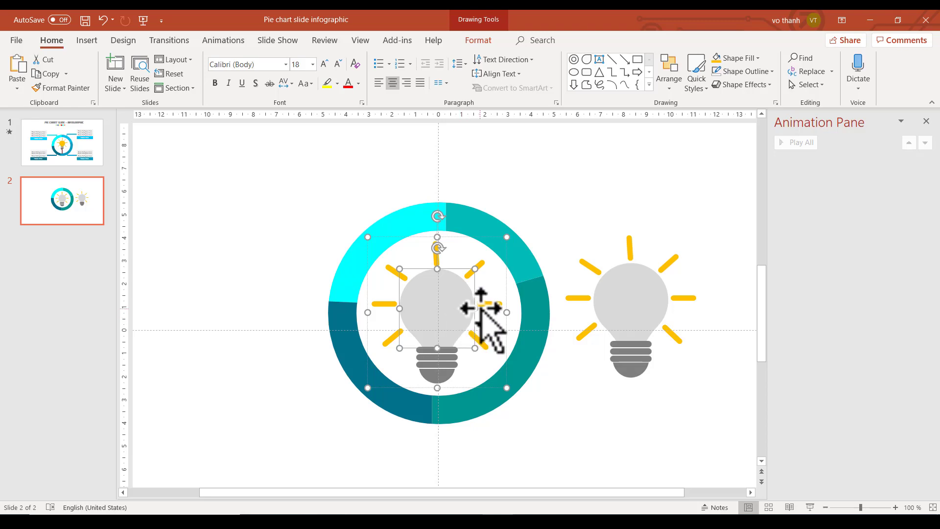
left_click(490, 304)
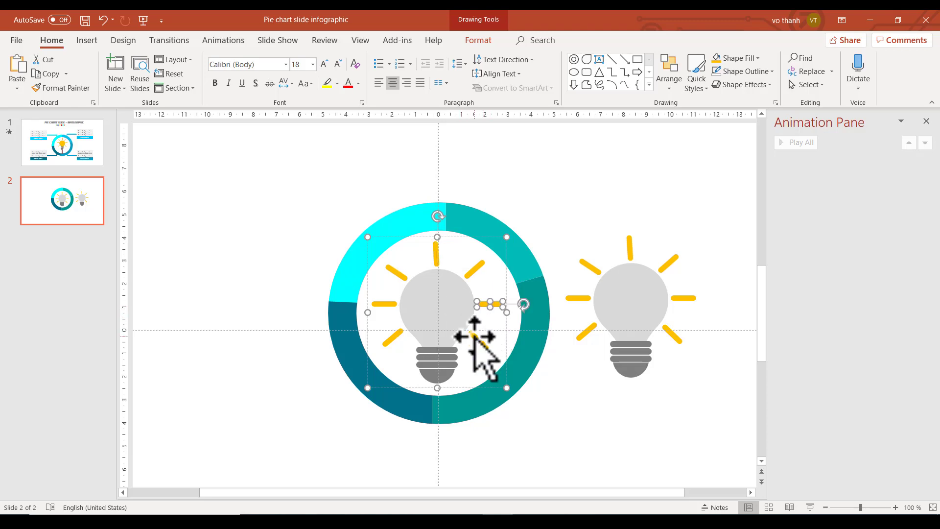
left_click(495, 367)
left_click(447, 364)
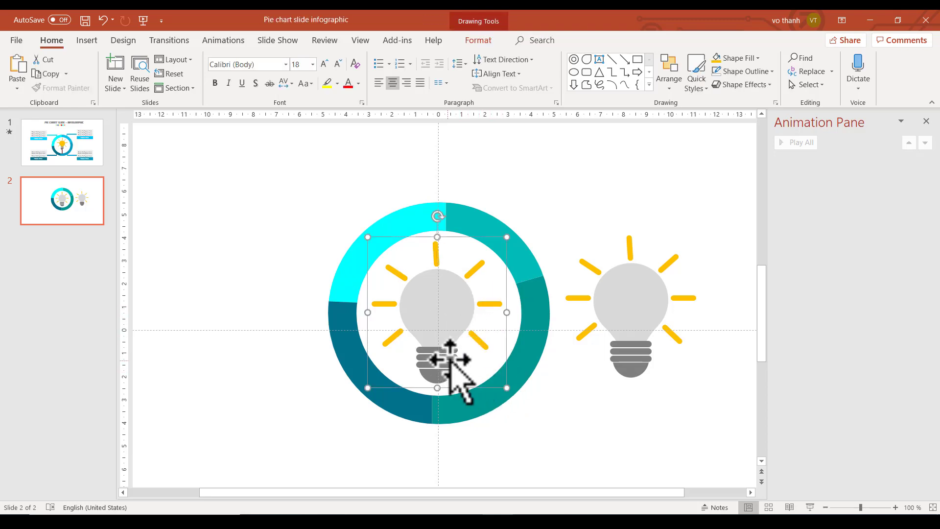
right_click(448, 362)
mouse_move(499, 228)
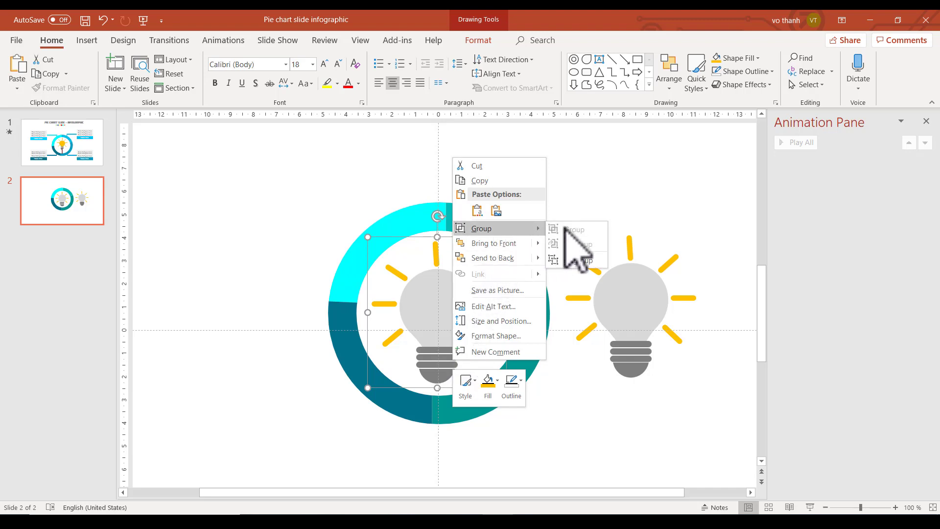
left_click(587, 263)
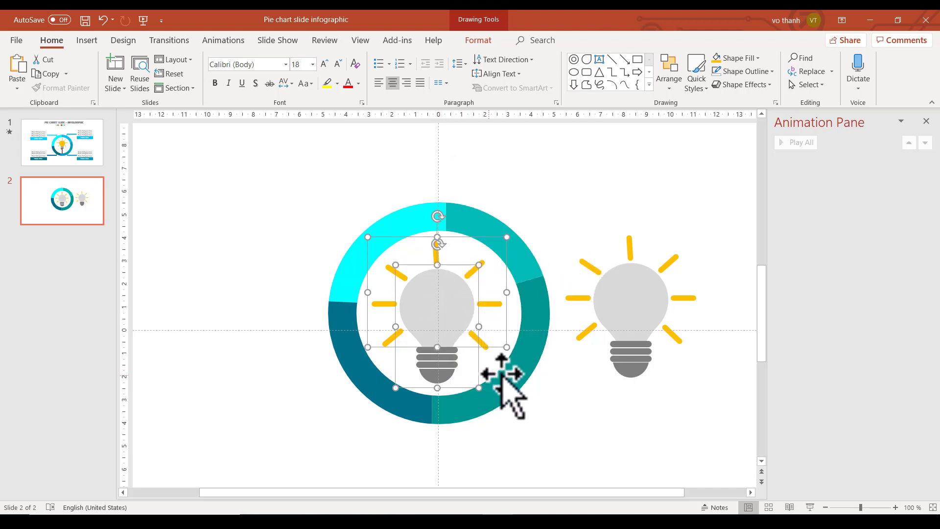
left_click(450, 372, "shift")
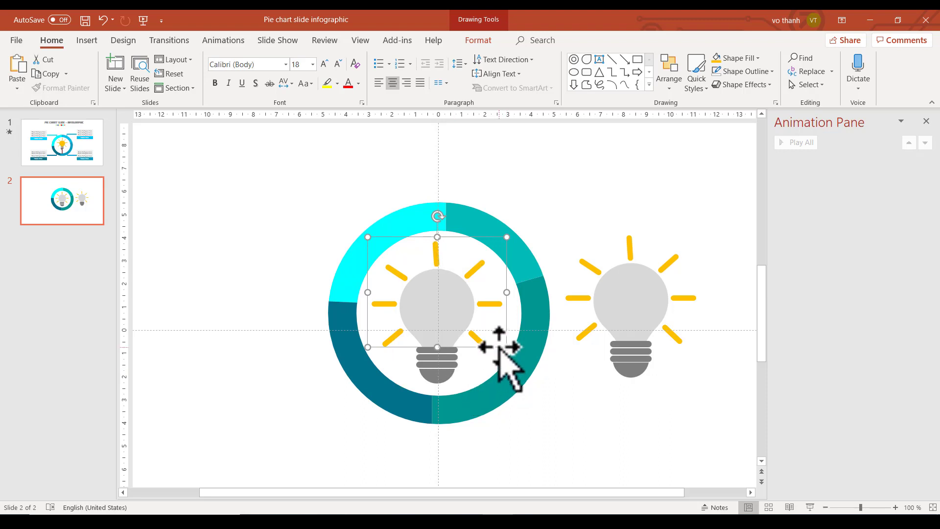
key("Delete")
Ungroup the remaining gray bulb into separate parts.
left_click(438, 362)
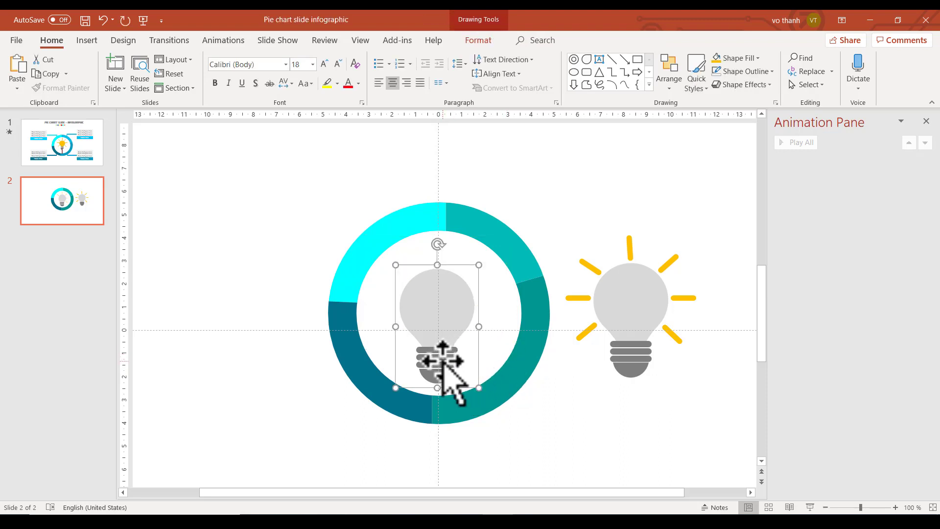
right_click(442, 361)
mouse_move(481, 230)
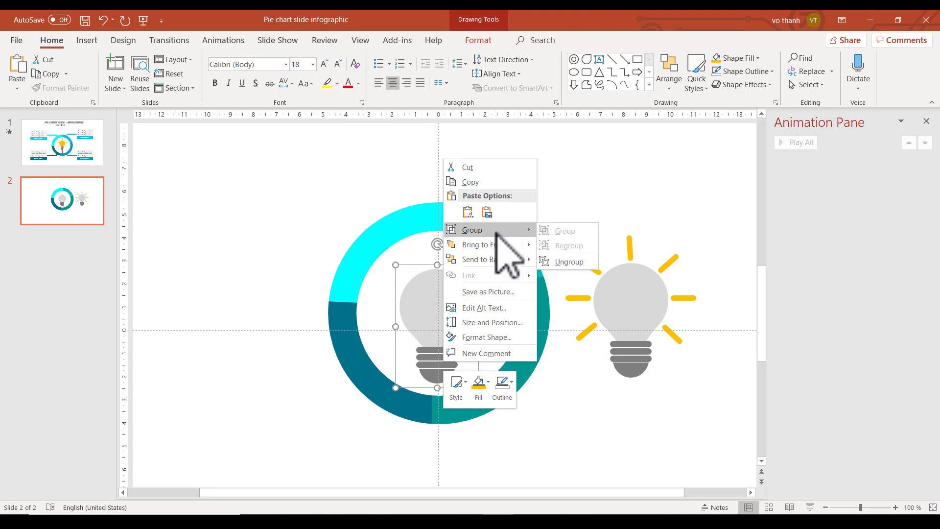
left_click(563, 263)
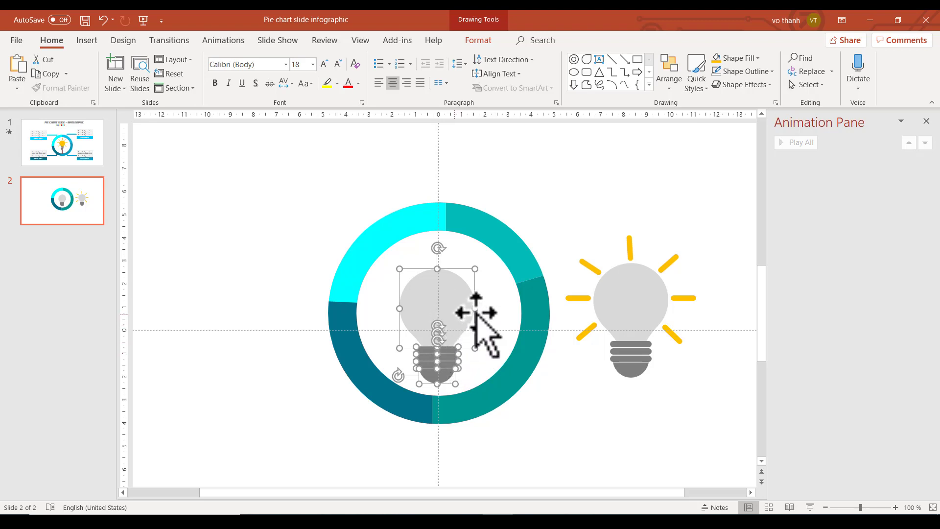
Regroup the gray bulb parts and nudge the bulb up inside the ring.
key("ctrl+g")
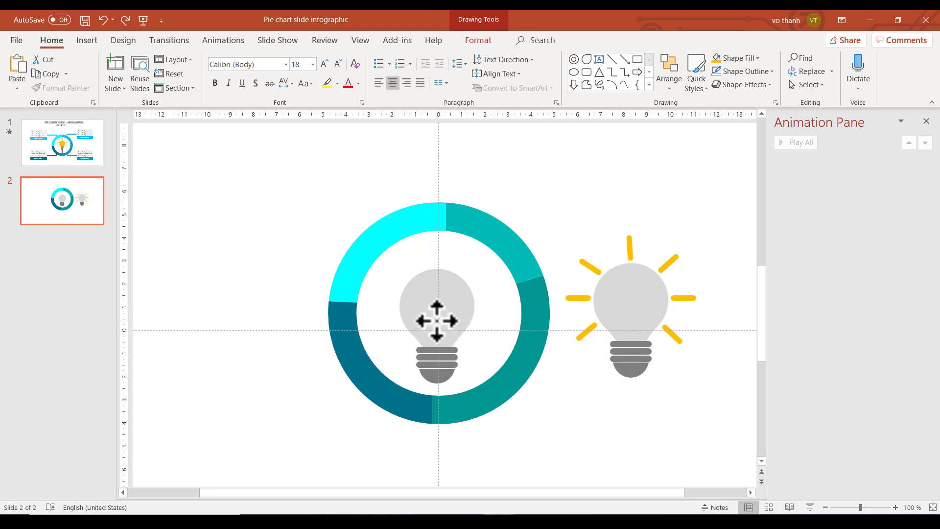
mouse_move(438, 322)
left_mouse_down()
mouse_move(437, 308)
mouse_move(440, 315)
left_mouse_up()
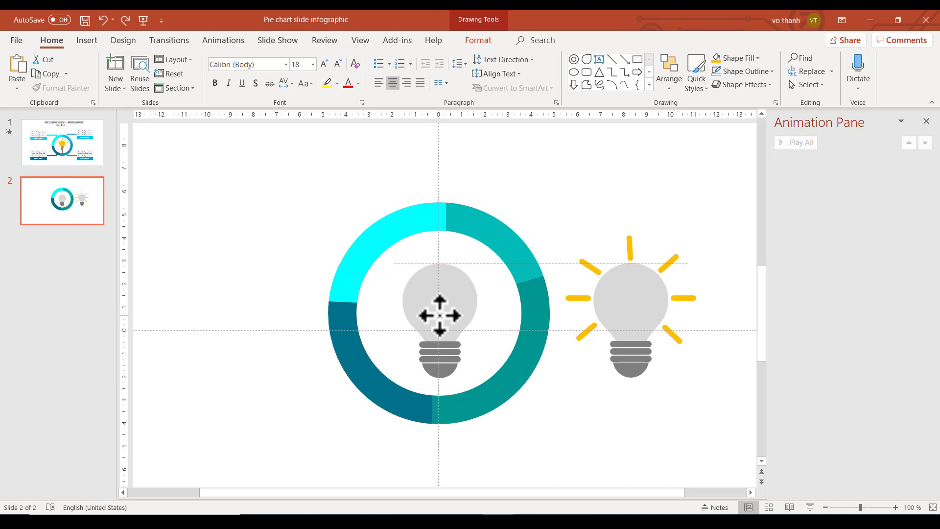
left_click_drag(440, 315, 440, 316)
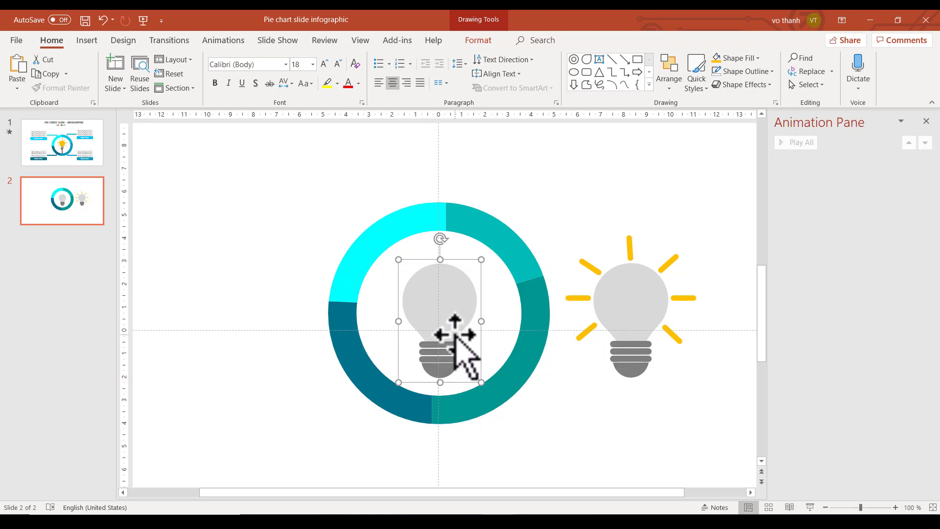
Delete the gray bulb and move the rayed copy into the ring's centre.
left_click(449, 332)
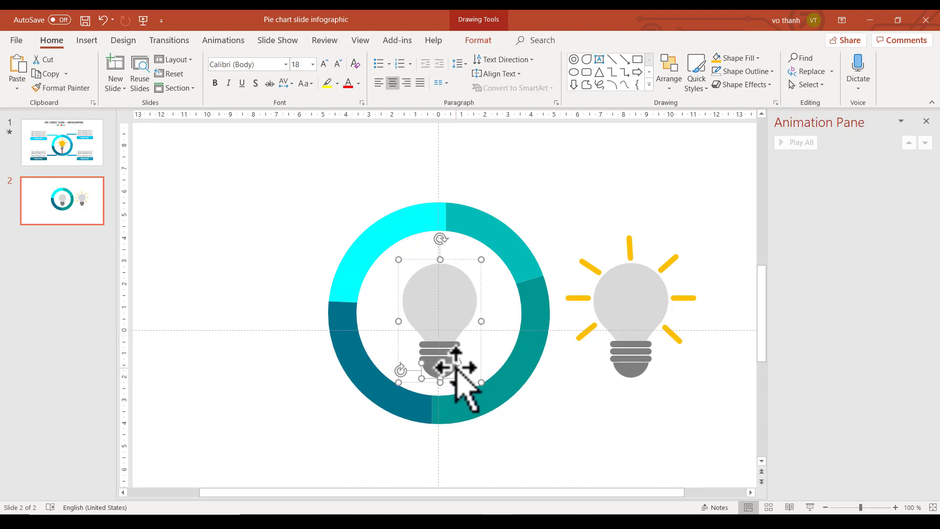
left_click(487, 376)
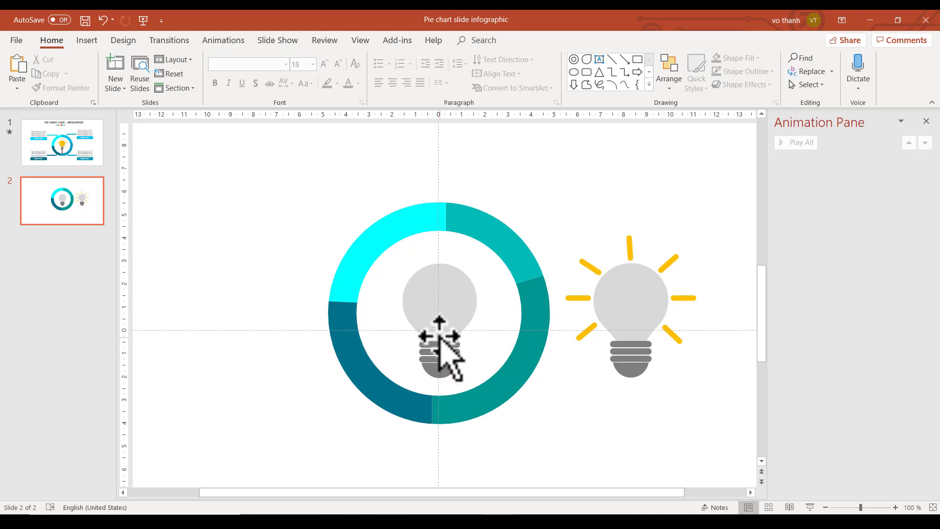
left_click(440, 311)
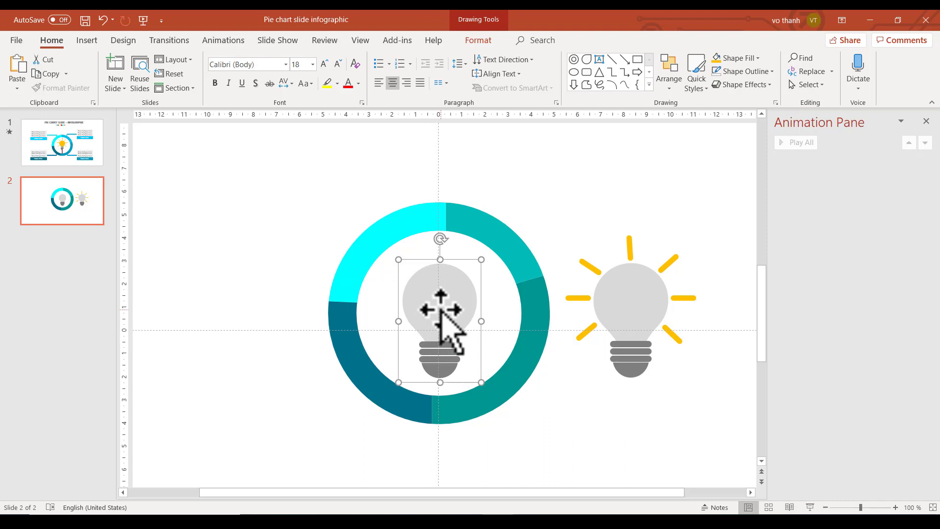
key("Delete")
mouse_move(646, 315)
left_mouse_down()
mouse_move(468, 294)
mouse_move(453, 303)
left_mouse_up()
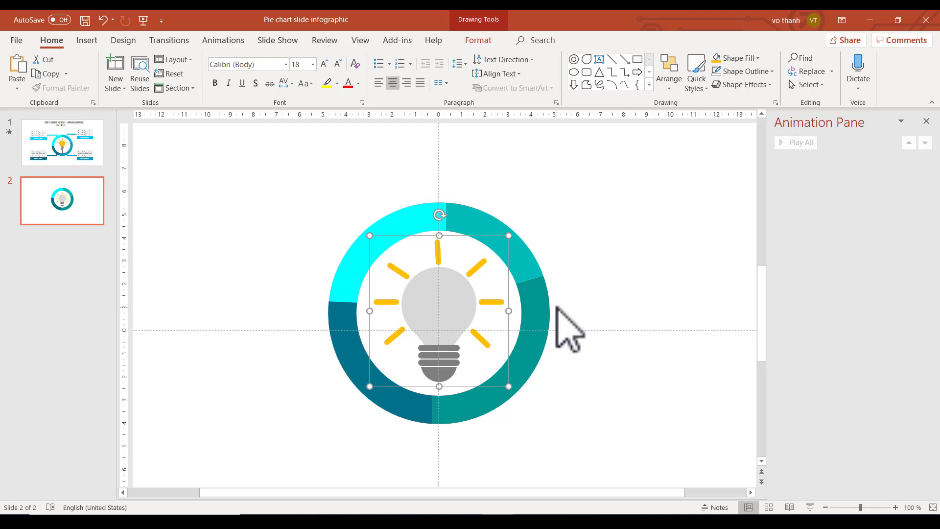
Shrink the rayed bulb slightly and re-centre it in the ring.
scroll(563, 329, "down", 3)
scroll(550, 311, "up", 3)
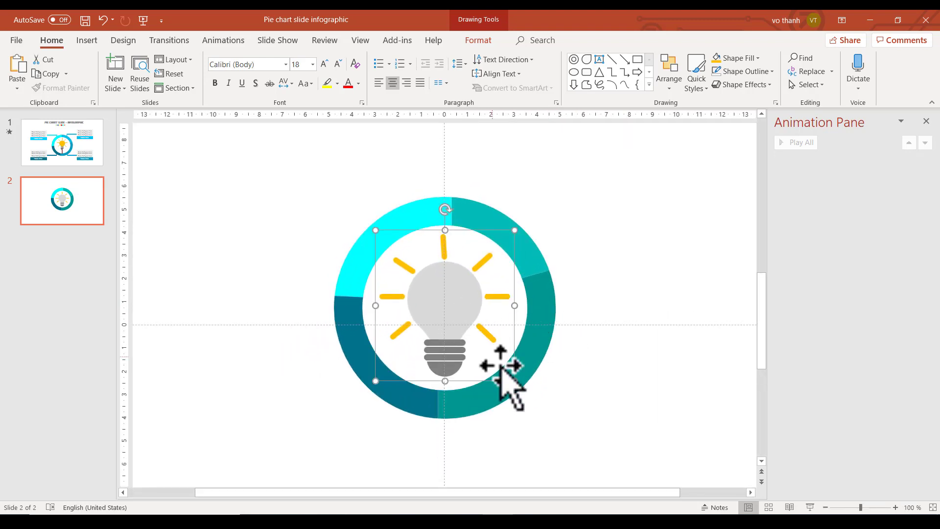
left_click_drag(514, 380, 472, 335)
left_click_drag(430, 284, 444, 282)
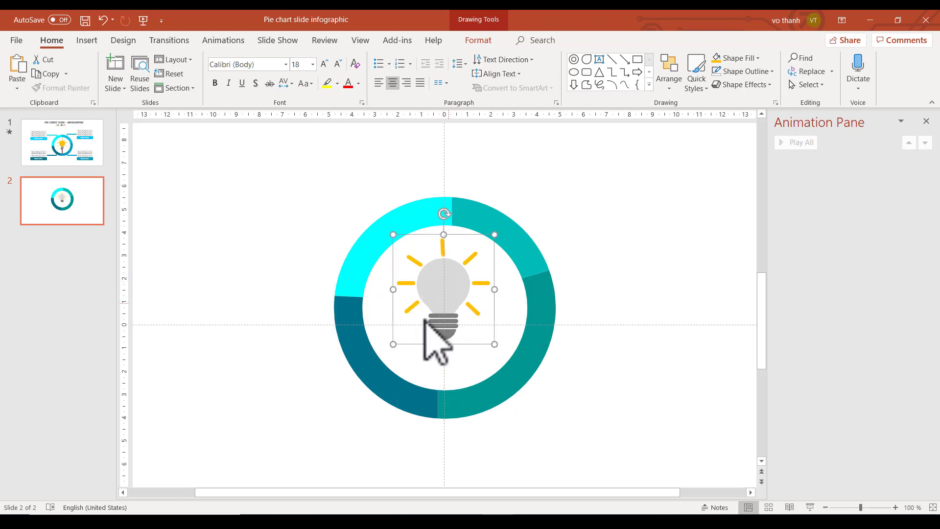
Place a copy of the bulb to the right of the ring and reselect the original.
left_click_drag(454, 297, 615, 284)
left_click(448, 299)
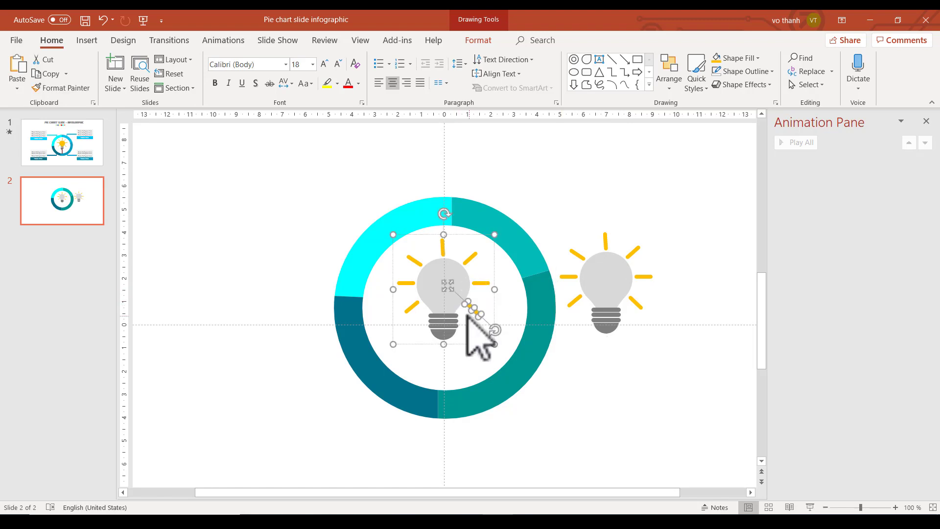
left_click(453, 315)
Ungroup the ring's bulb and delete its yellow rays.
left_click(486, 333)
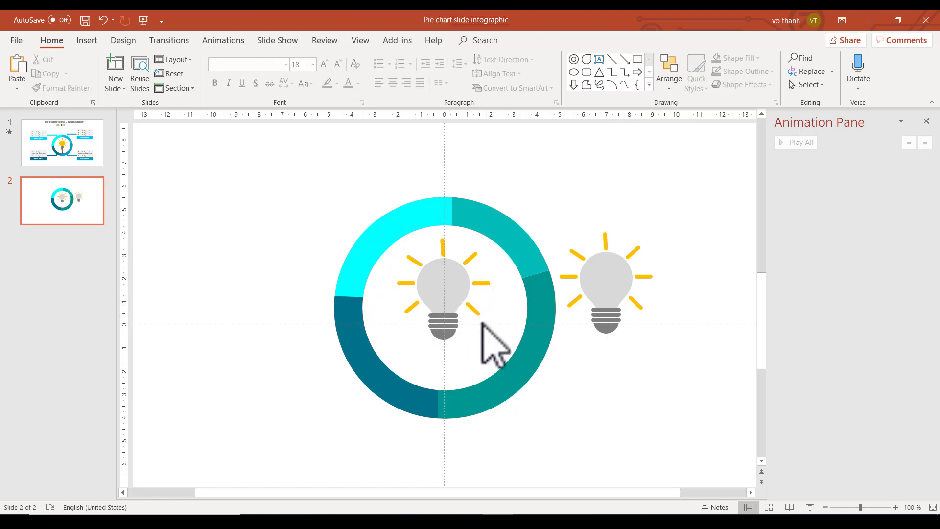
left_click(451, 321)
scroll(472, 350, "up", 5, "ctrl")
scroll(463, 331, "up", 5, "ctrl")
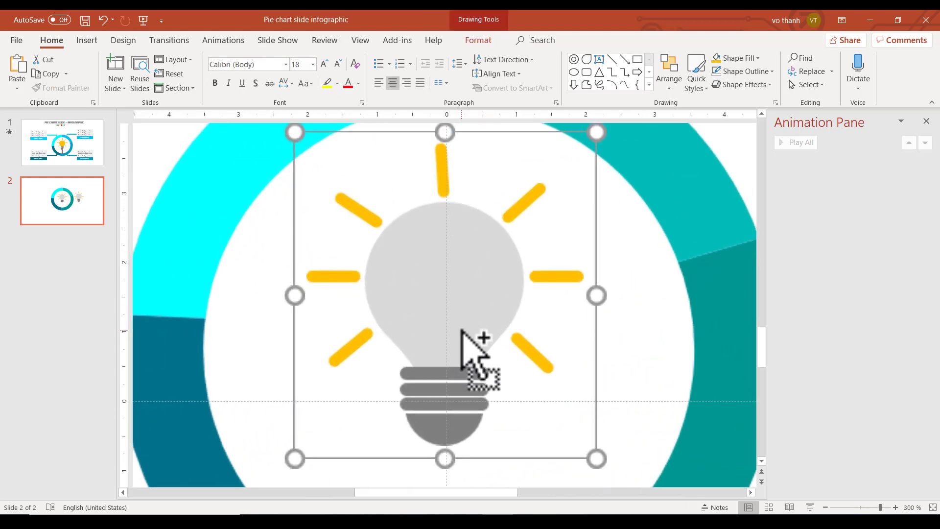
right_click(484, 351)
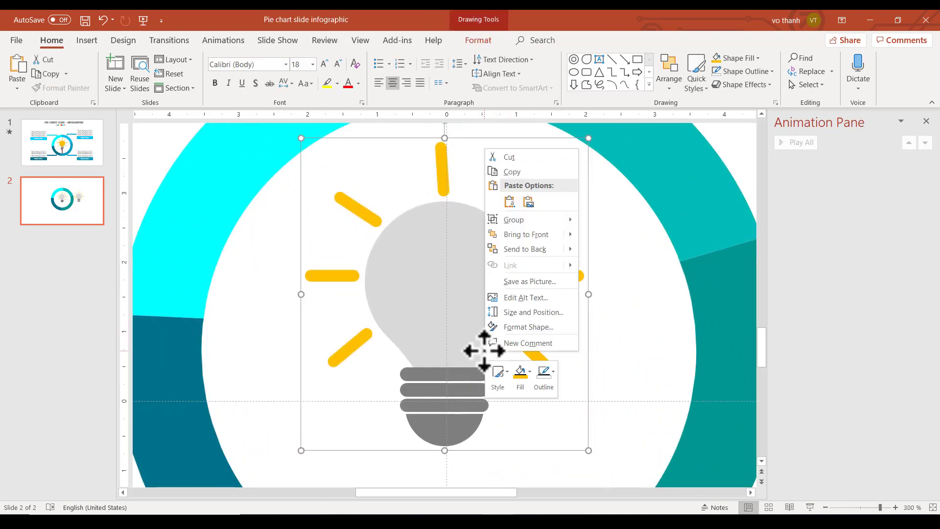
mouse_move(528, 219)
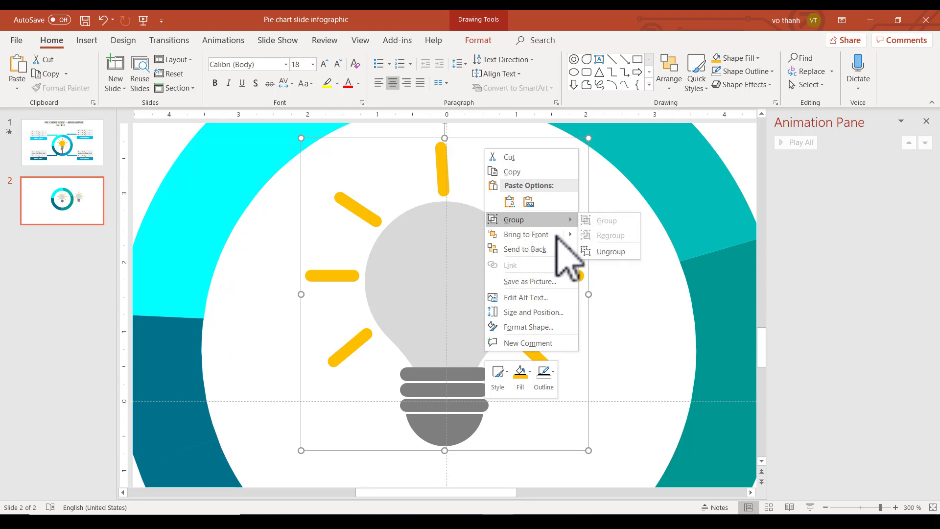
left_click(608, 250)
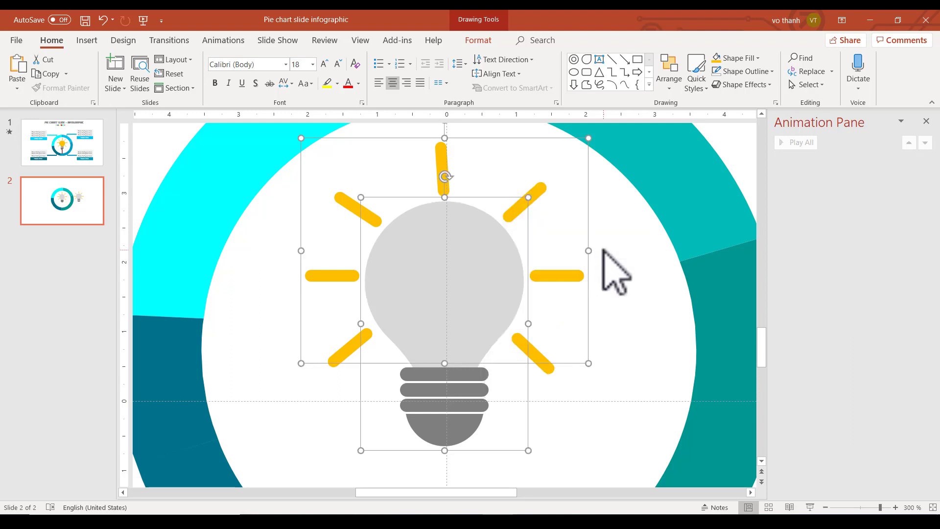
left_click(534, 349, "shift")
left_click(563, 380)
left_click(544, 361)
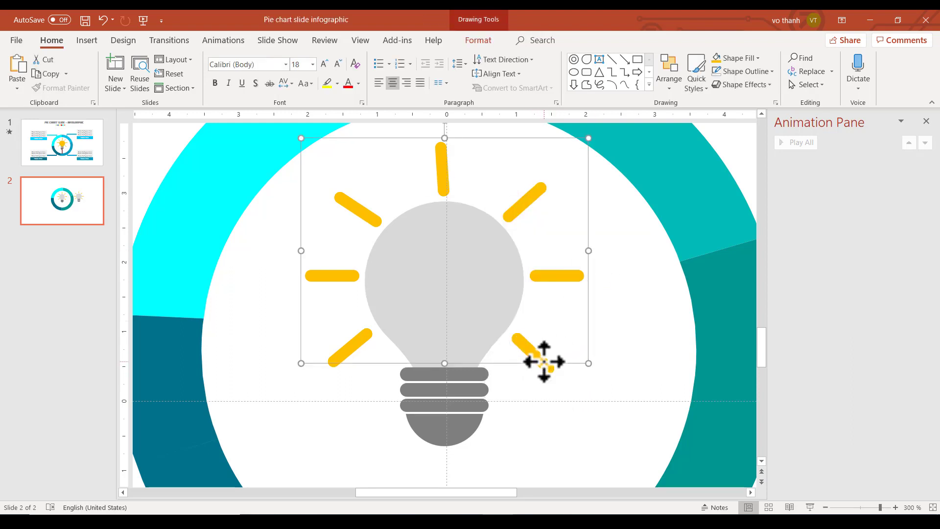
key("Delete")
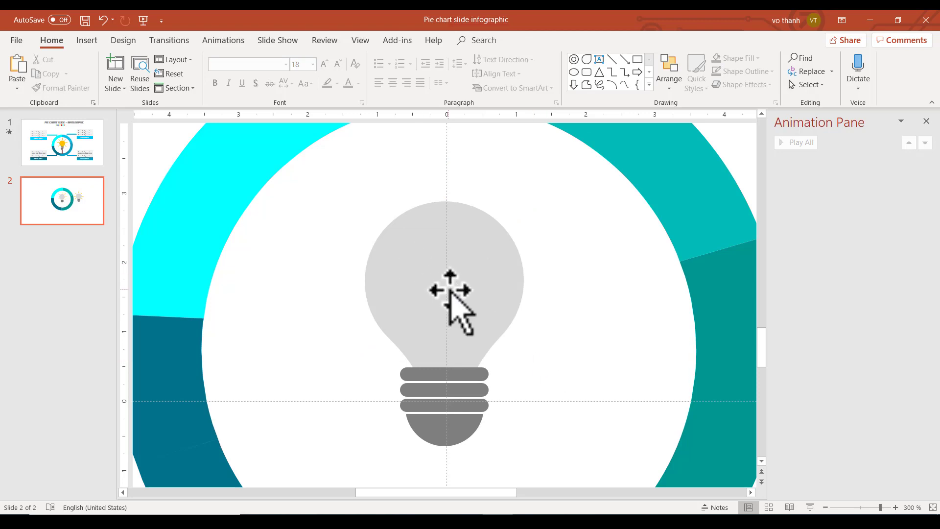
Zoom in and select the plain grey bulb inside the ring.
scroll(566, 294, "down", 3)
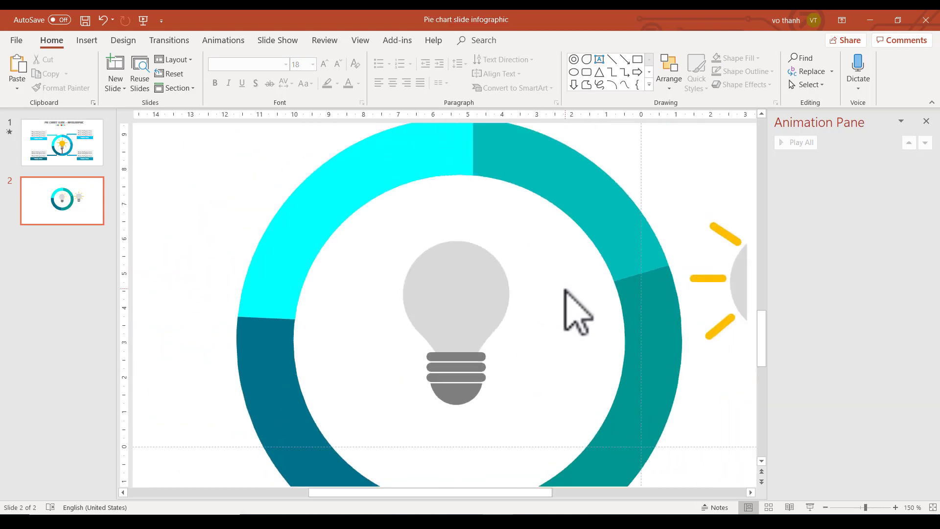
scroll(565, 292, "down", 2)
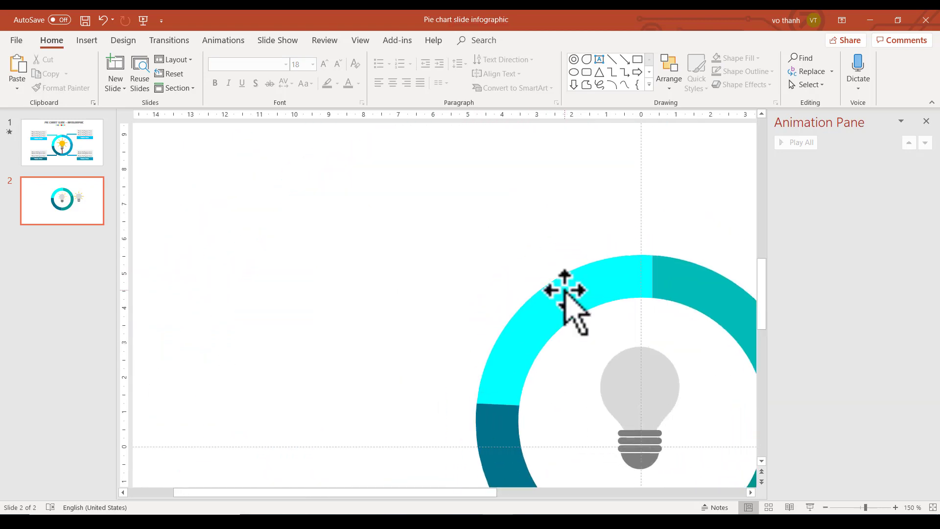
scroll(571, 304, "down", 2)
scroll(573, 311, "down", 1)
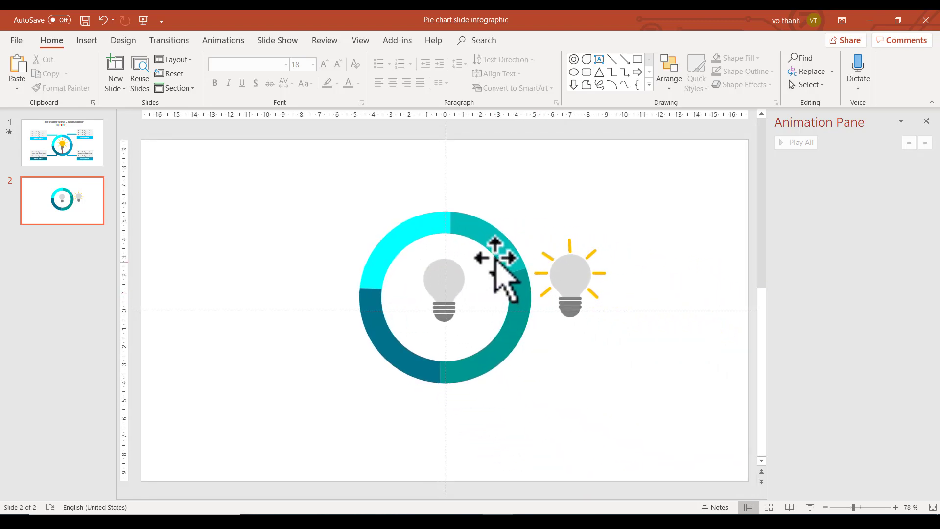
left_click(448, 302)
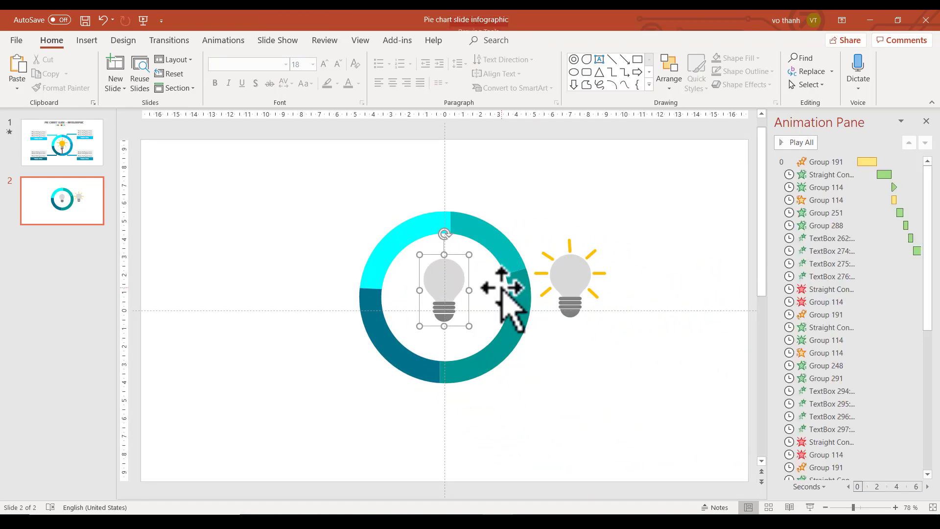
scroll(502, 286, "up", 1)
left_click(89, 216)
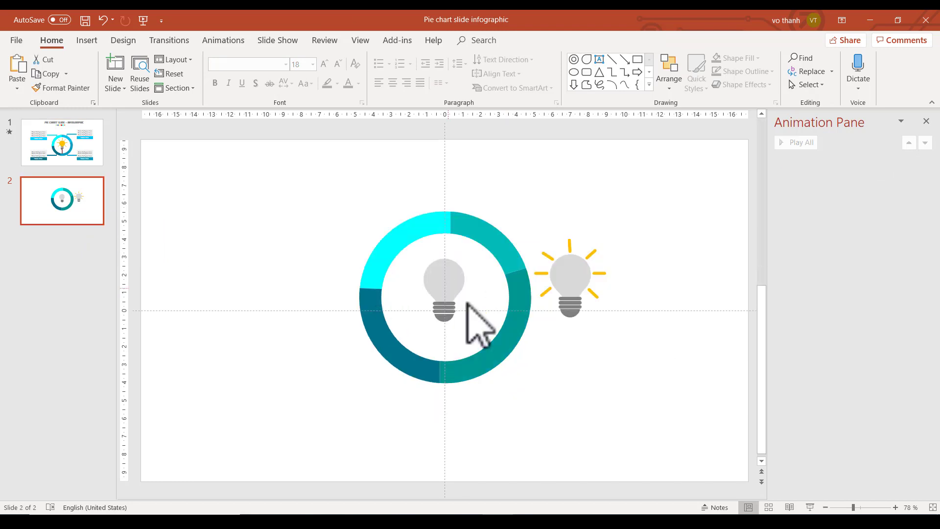
left_click(438, 300)
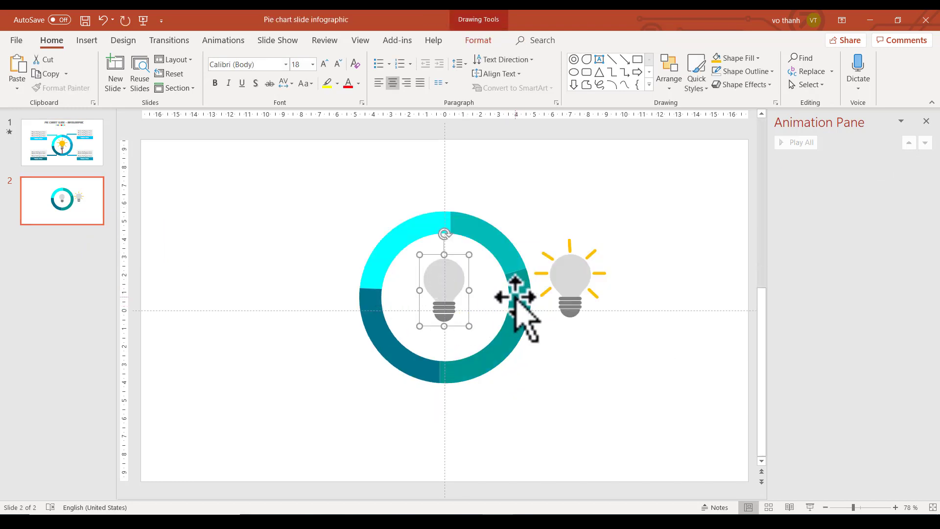
scroll(521, 301, "up", 5)
scroll(514, 298, "up", 3)
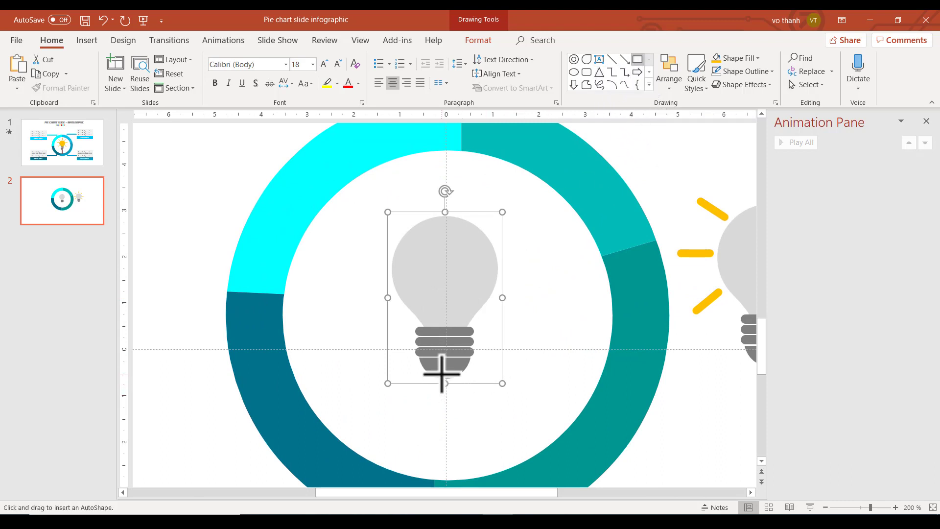
Draw a narrow stem bar under the bulb, fill it with the bulb's sampled grey, no outline.
left_click_drag(443, 378, 445, 464)
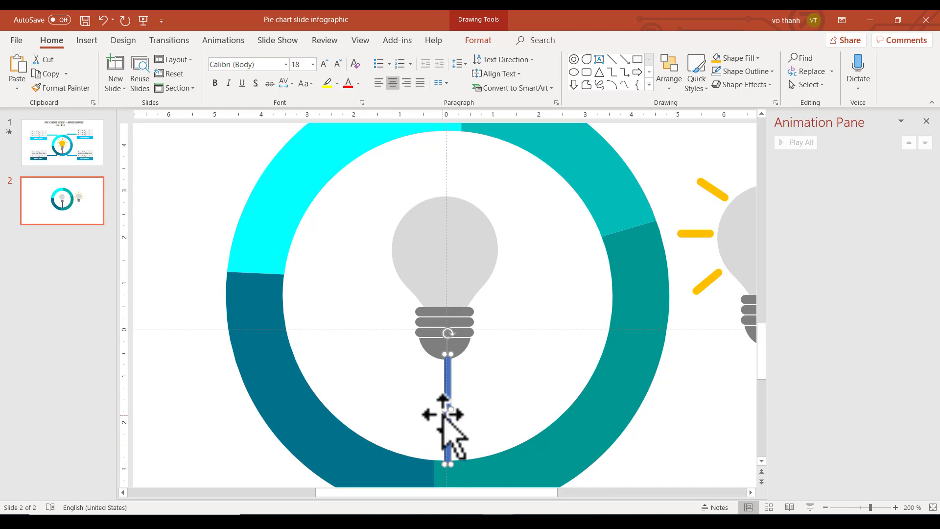
mouse_move(444, 409)
left_mouse_down()
mouse_move(456, 408)
mouse_move(448, 406)
left_mouse_up()
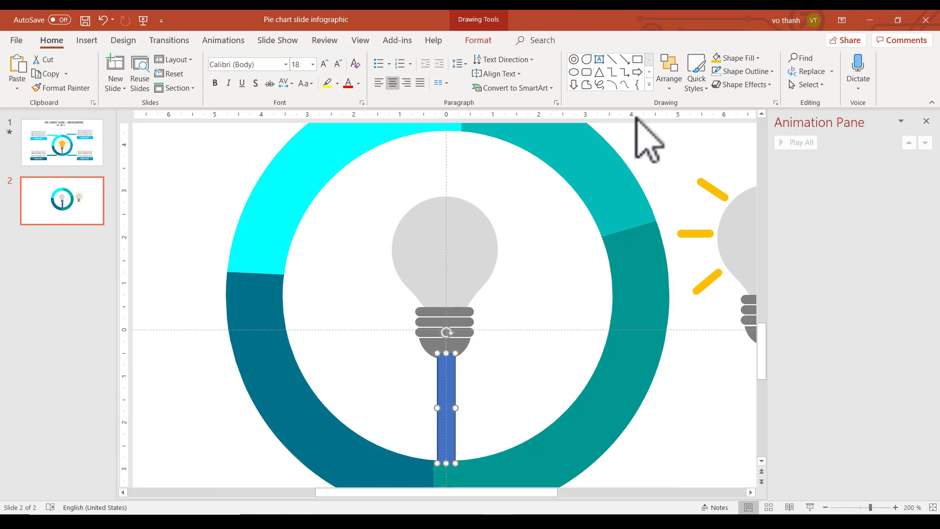
left_click(759, 58)
left_click(725, 214)
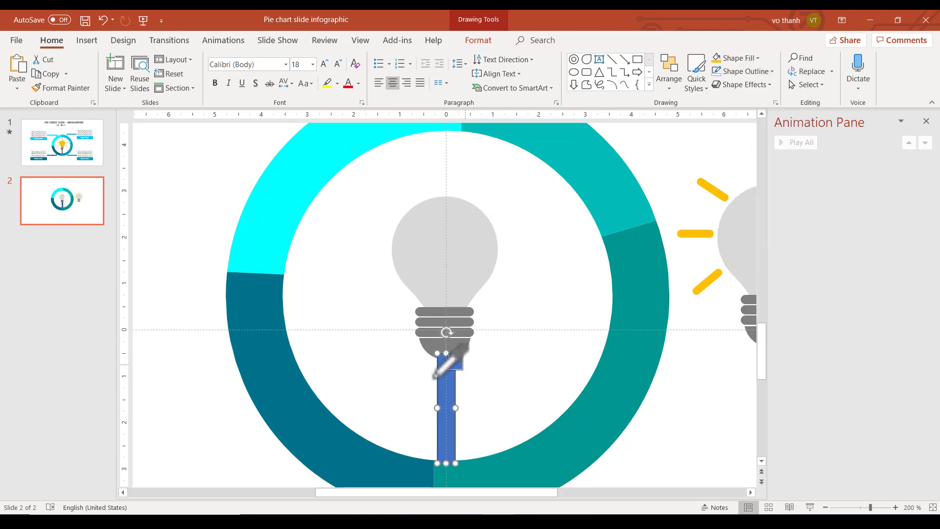
left_click(466, 341)
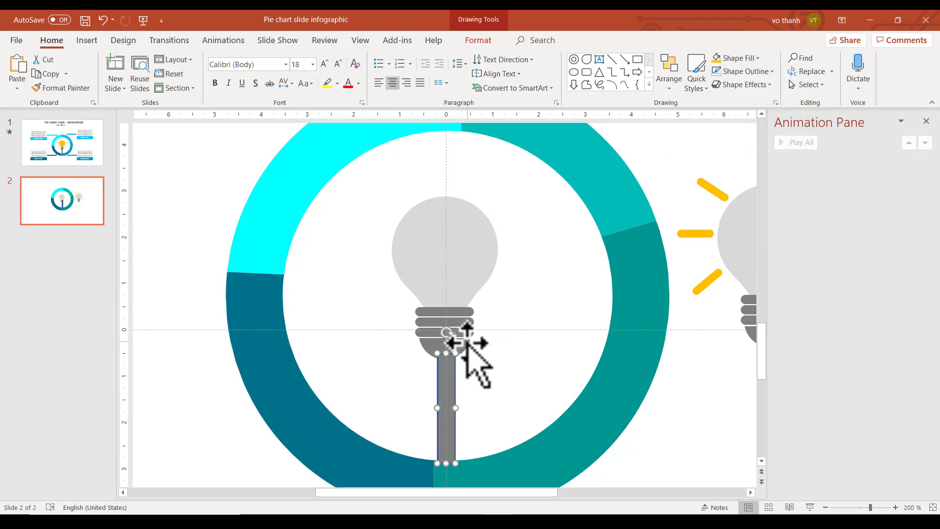
left_click(769, 72)
left_click(746, 193)
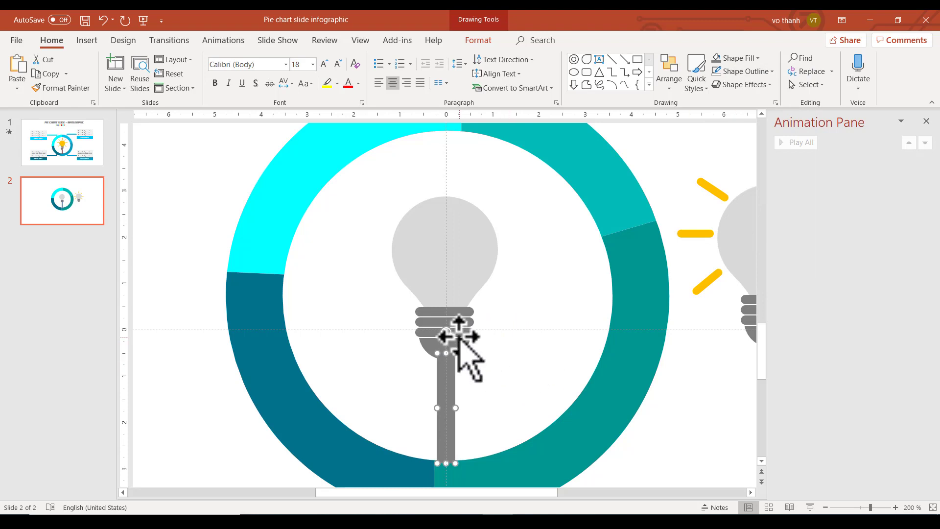
Make the grey stem bar slightly narrower.
scroll(496, 387, "down", 8, "ctrl")
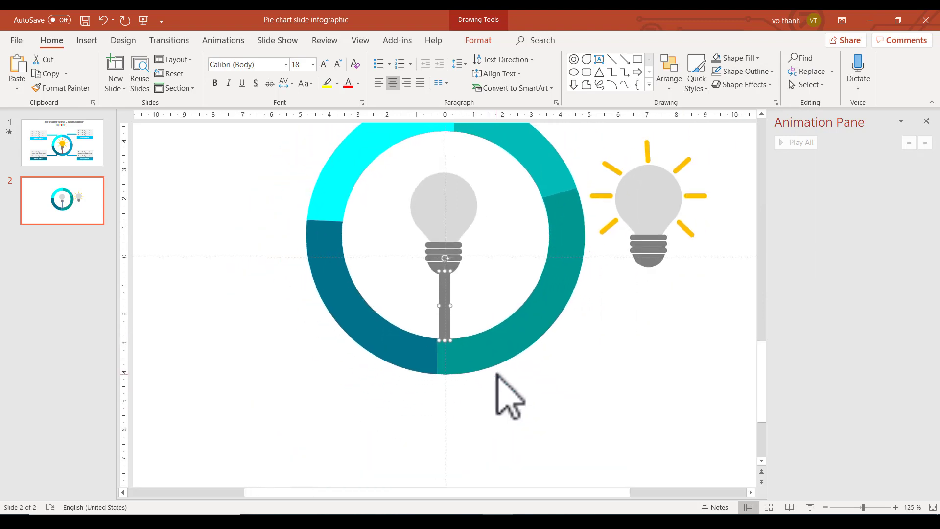
scroll(489, 372, "down", 2, "ctrl")
left_click(451, 316, "ctrl")
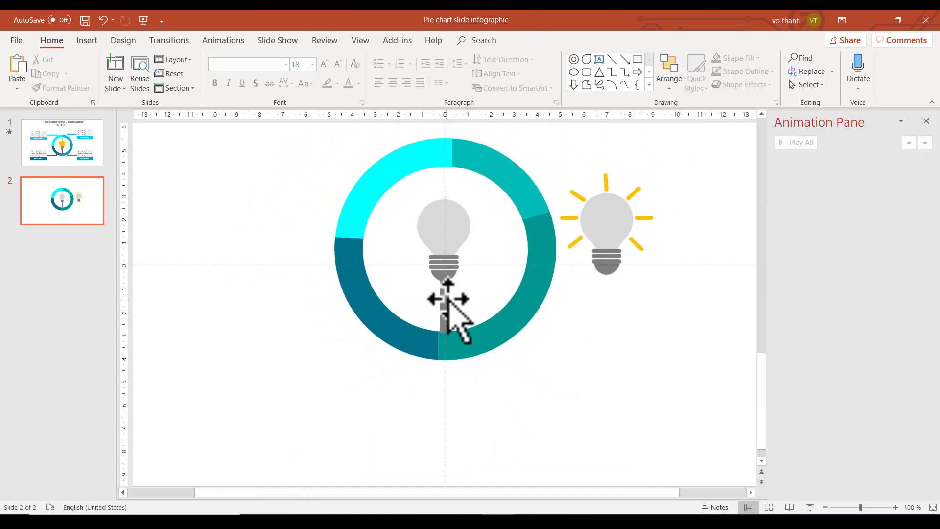
left_click(449, 306)
scroll(487, 318, "up", 10, "ctrl")
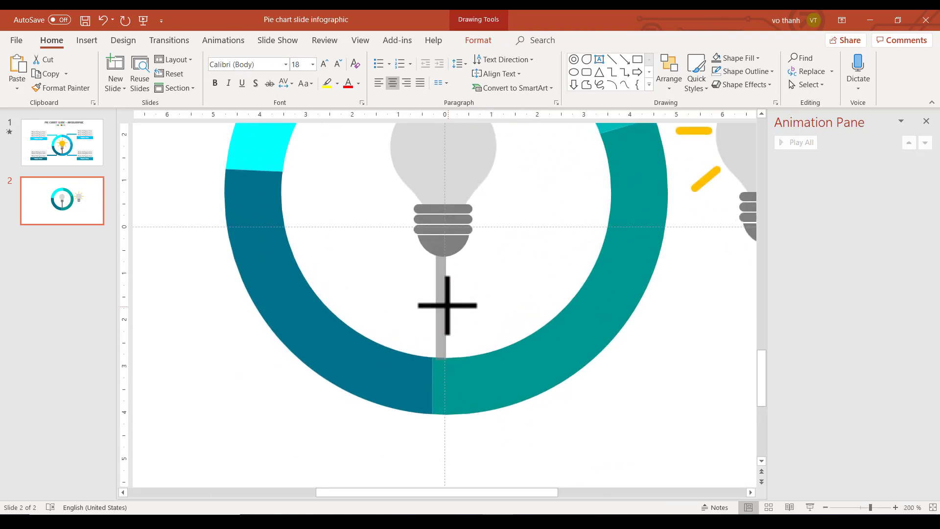
left_click_drag(435, 306, 446, 296)
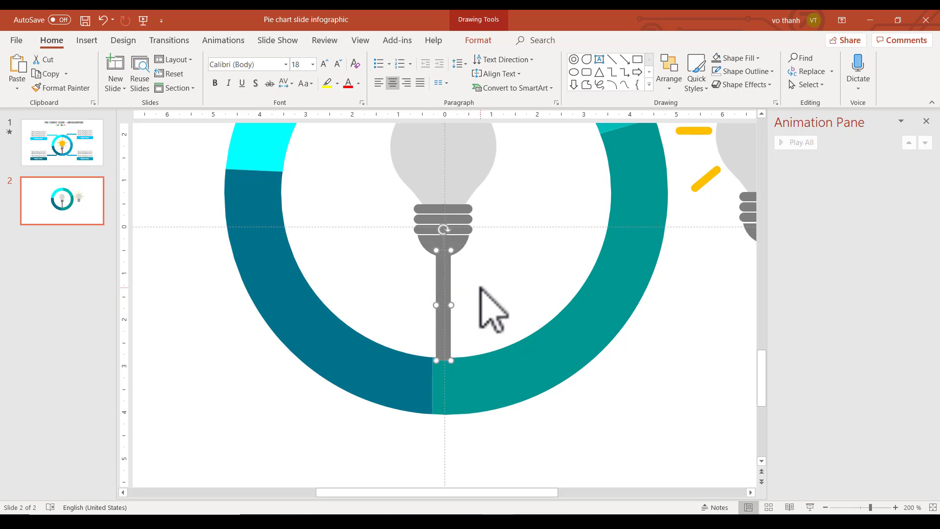
Send the grey stem bar to the back, behind the bulb.
left_click(583, 430)
left_click(446, 333)
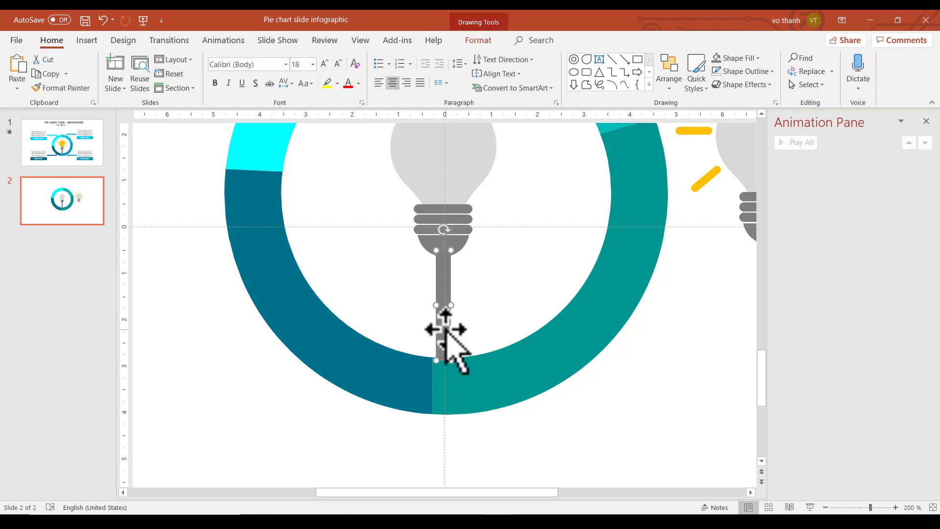
right_click(446, 329)
key("Escape")
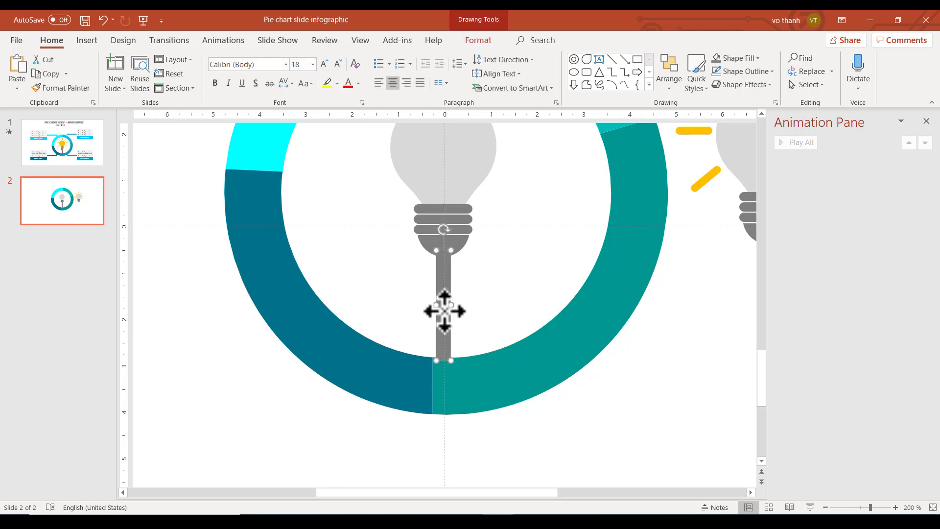
right_click(444, 311)
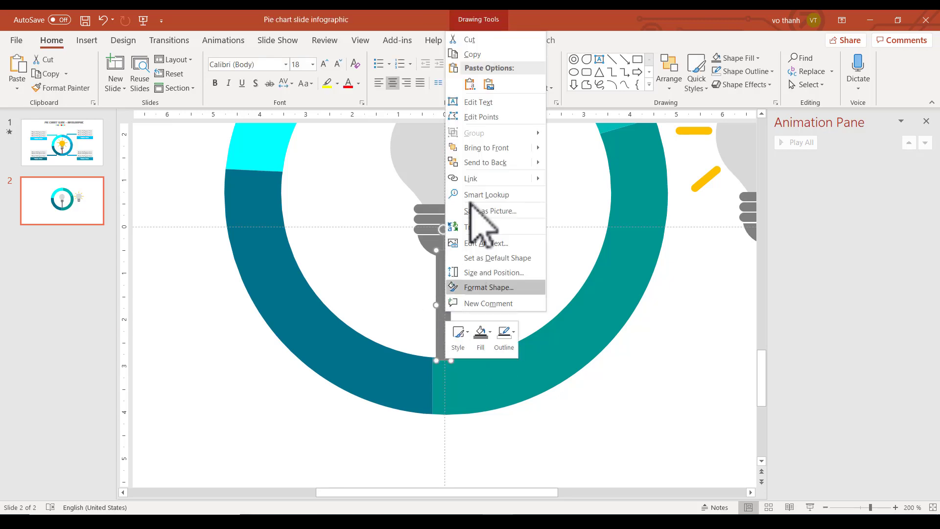
left_click(495, 162)
left_click(476, 335)
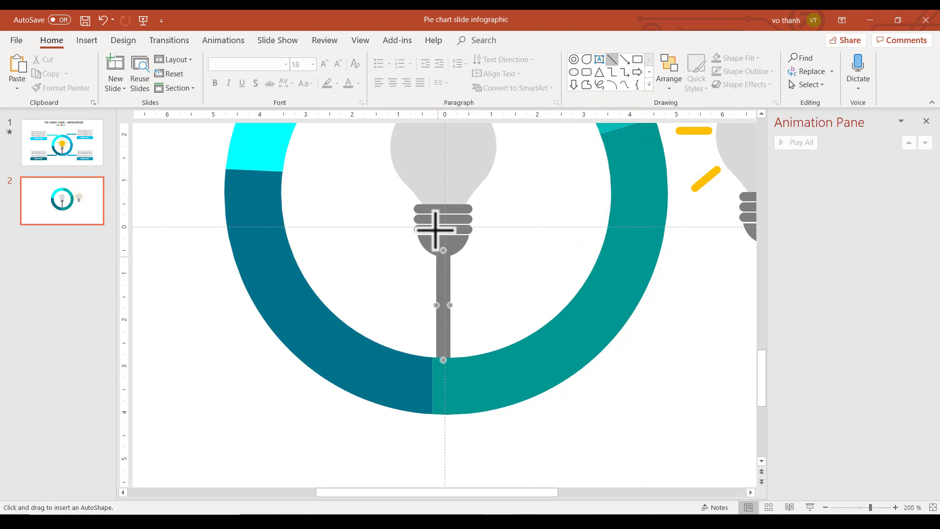
Draw a vertical line down the grey stem from the bulb socket to the ring's inner edge.
left_click_drag(443, 206, 443, 339)
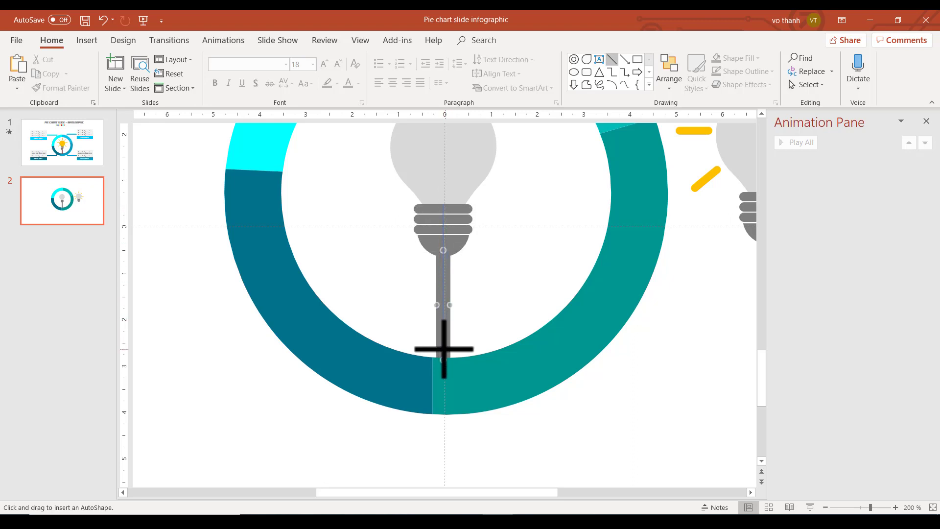
left_click_drag(444, 353, 443, 360)
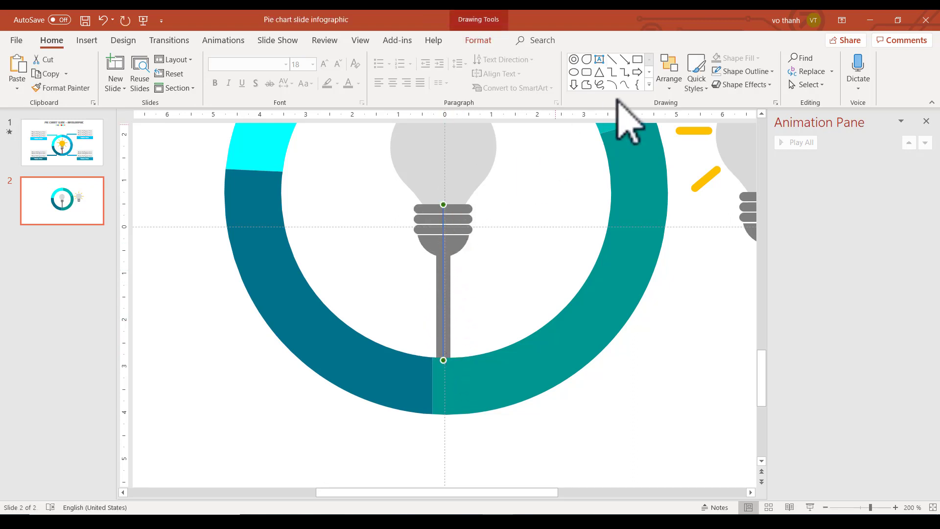
left_click(771, 72)
mouse_move(756, 242)
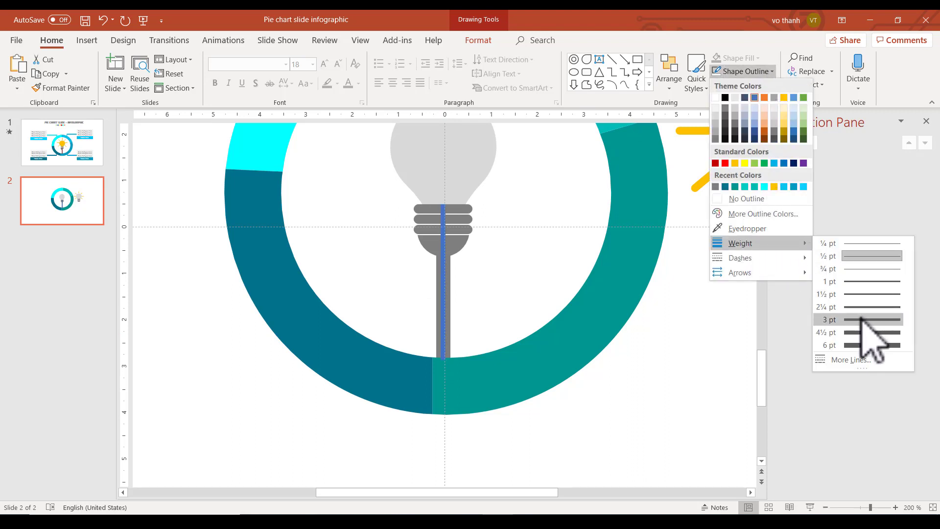
Give the stem line a 3 pt weight, Round Dot dashes and a red outline colour.
left_click(862, 320)
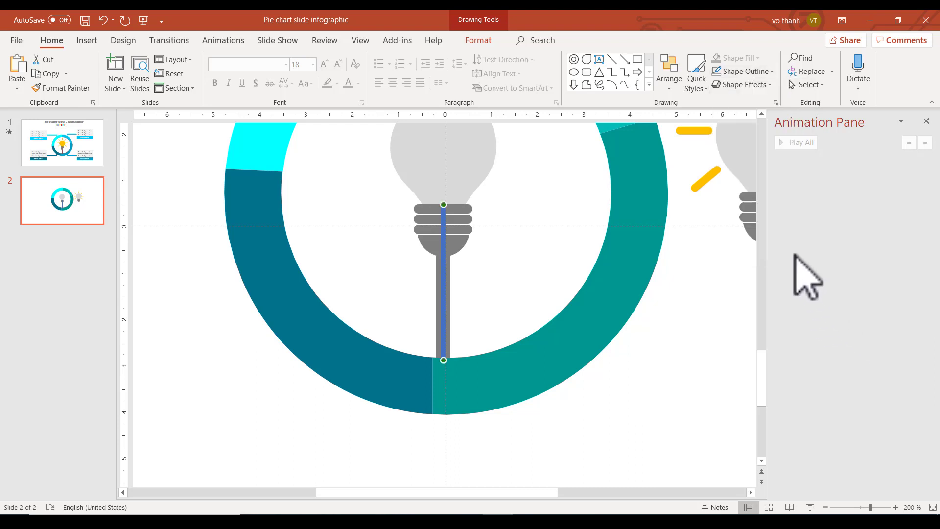
left_click(772, 72)
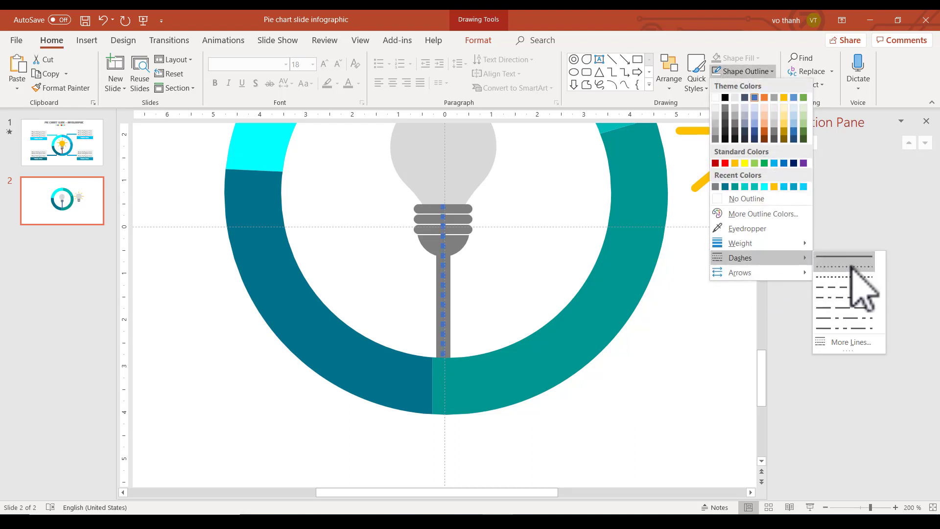
left_click(853, 270)
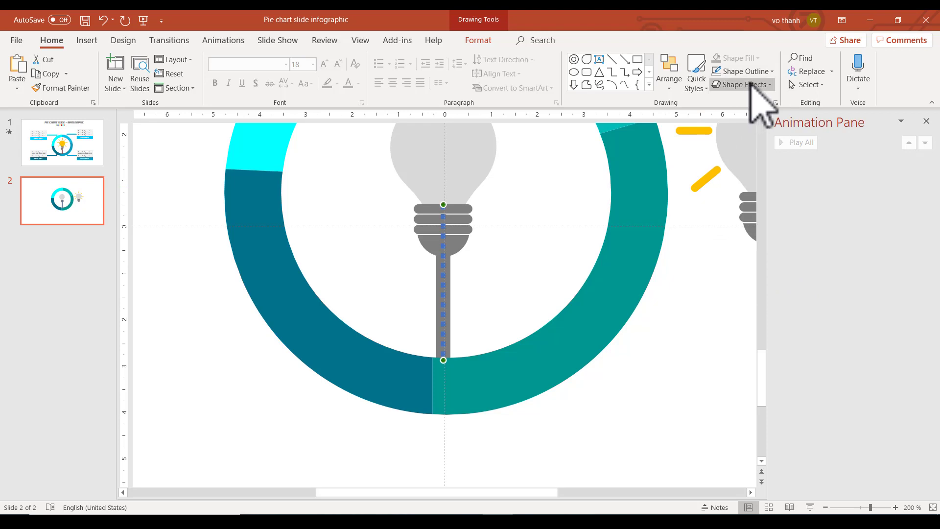
left_click(768, 72)
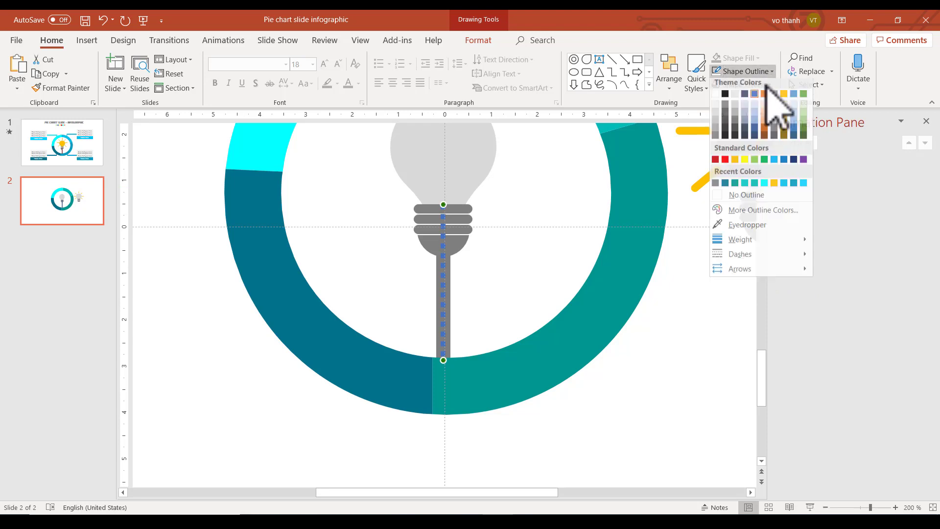
left_click(725, 163)
scroll(493, 292, "down", 5)
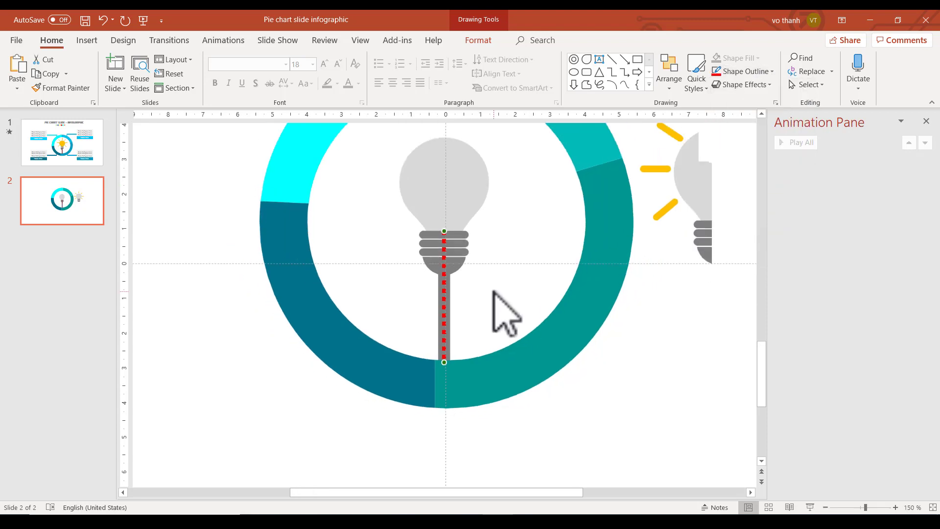
scroll(489, 306, "down", 2)
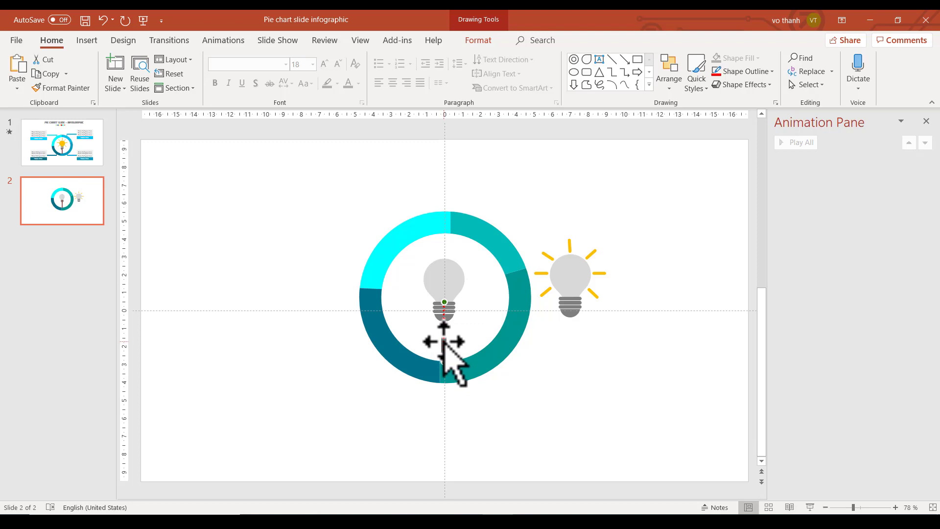
Select the glowing lightbulb beside the ring and ungroup it into its parts.
key("Escape")
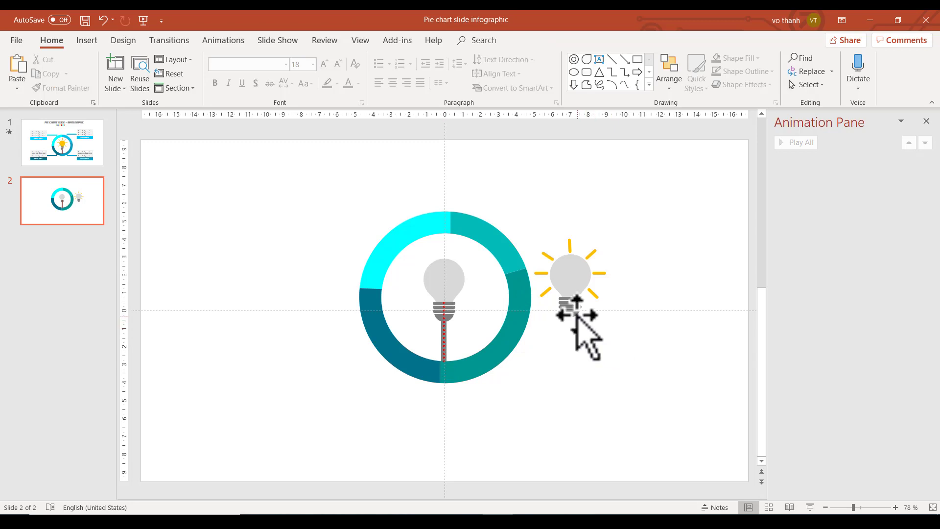
left_click_drag(565, 274, 590, 290)
scroll(589, 290, "up", 5)
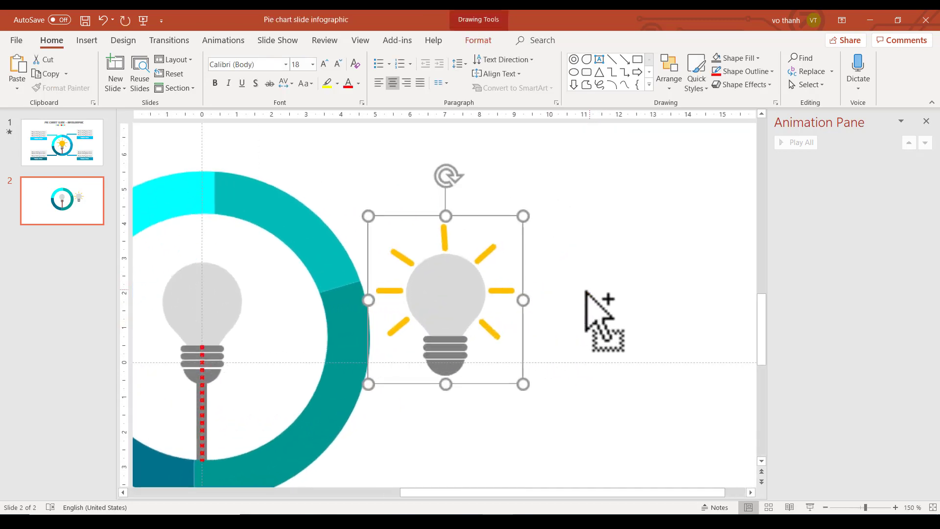
scroll(497, 318, "up", 5)
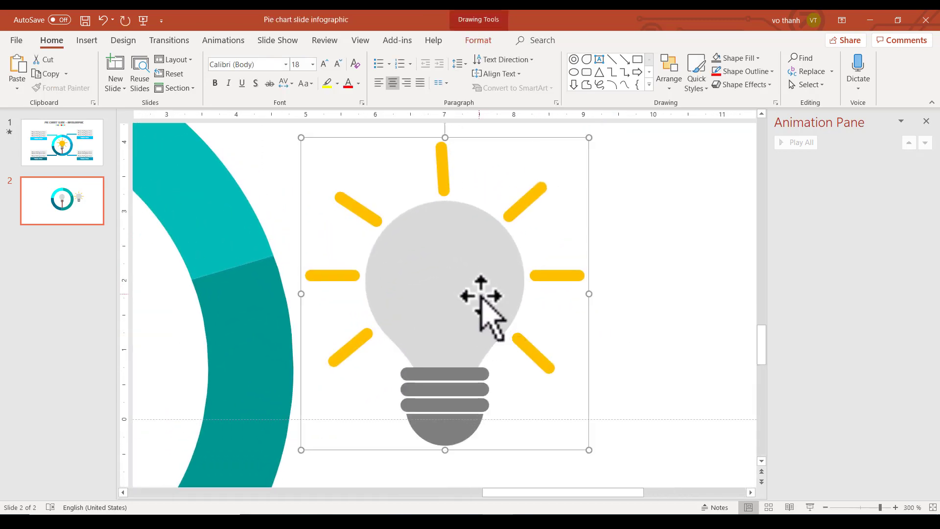
right_click(531, 316)
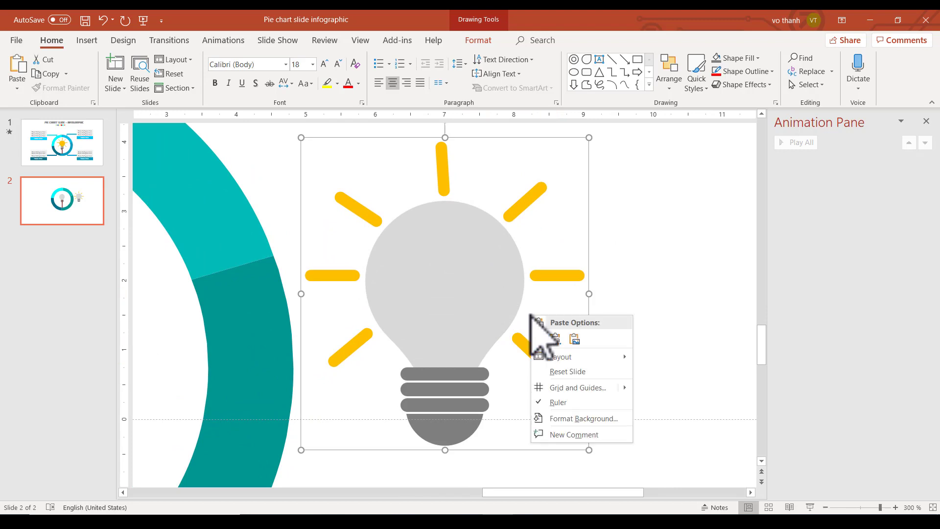
left_click(498, 300)
left_click(493, 294)
right_click(493, 294)
mouse_move(522, 366)
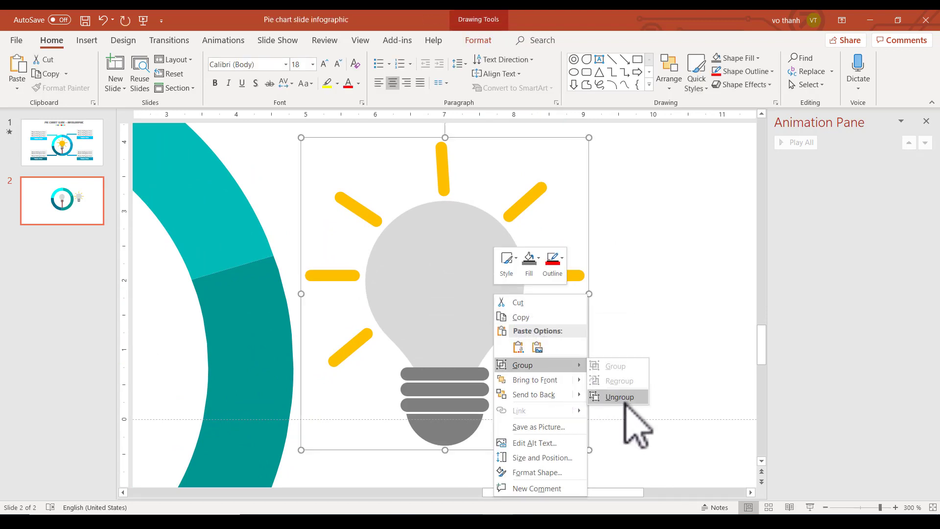
left_click(620, 397)
Ungroup the bulb shape, then group only its base stripes together with Ctrl+G.
left_click(527, 397)
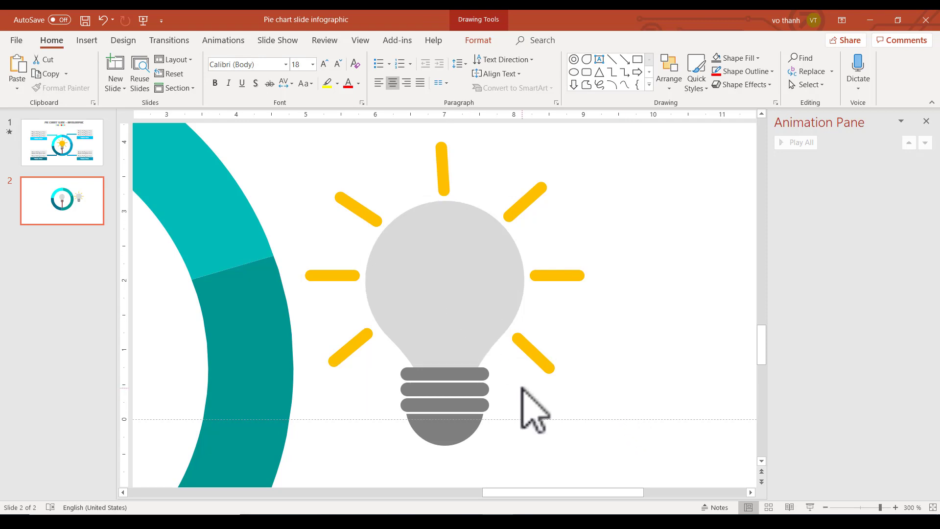
left_click(532, 361)
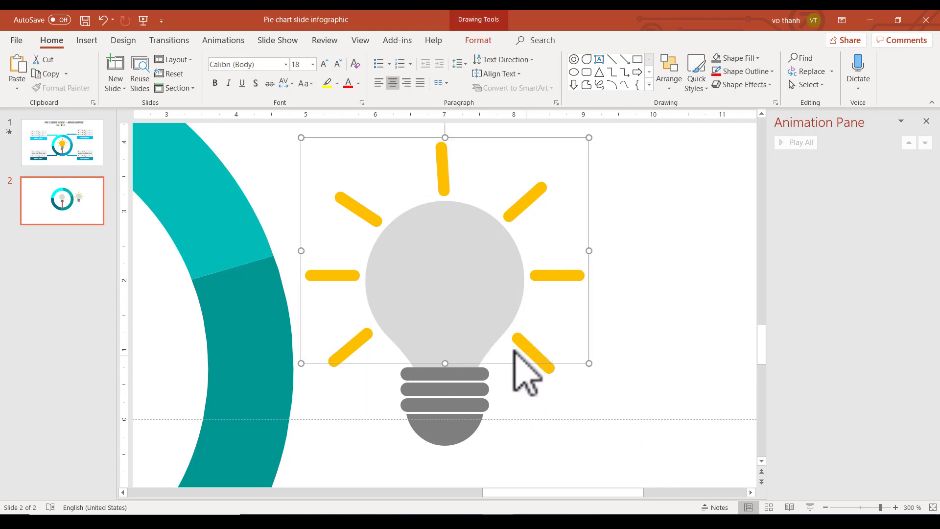
left_click(468, 340)
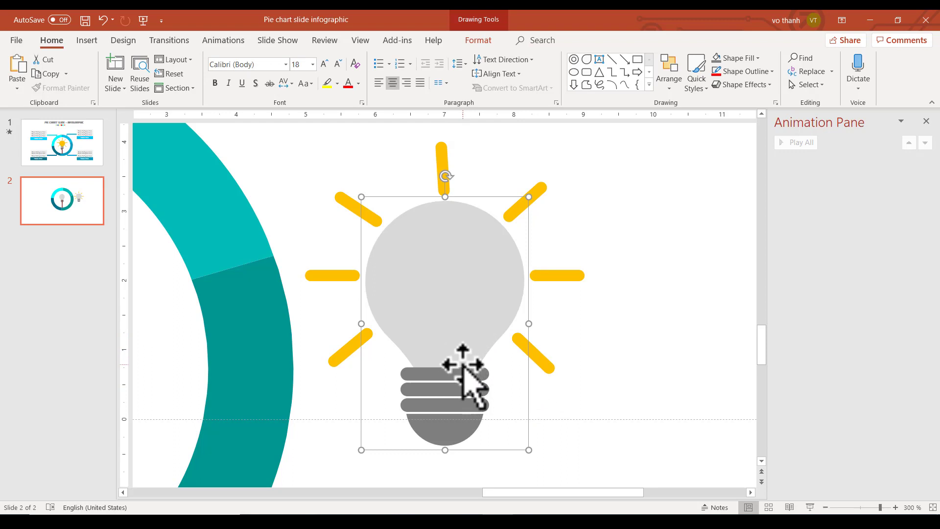
right_click(463, 364)
mouse_move(505, 233)
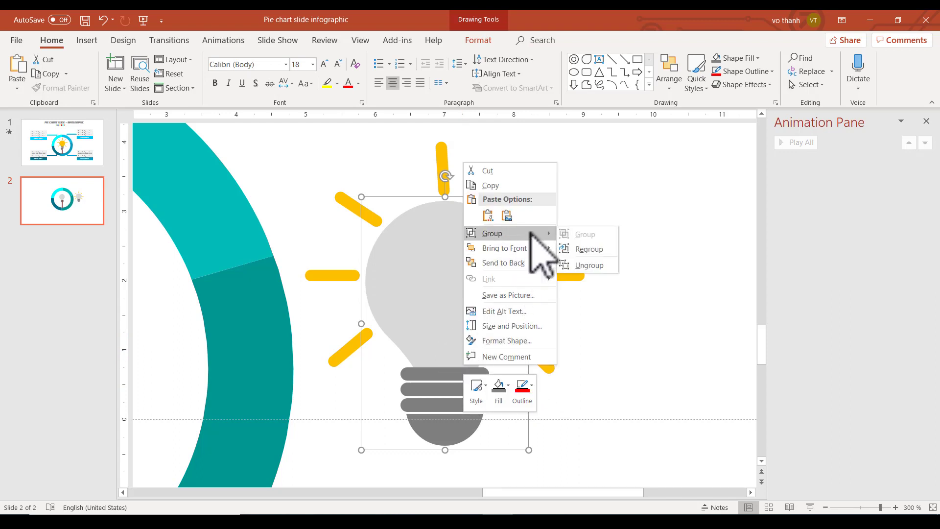
left_click(589, 265)
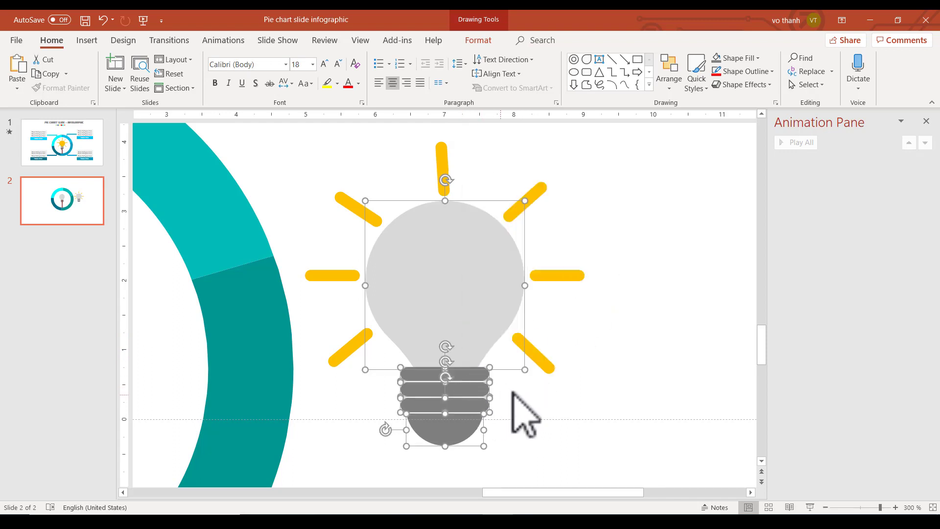
left_click(495, 338, "ctrl")
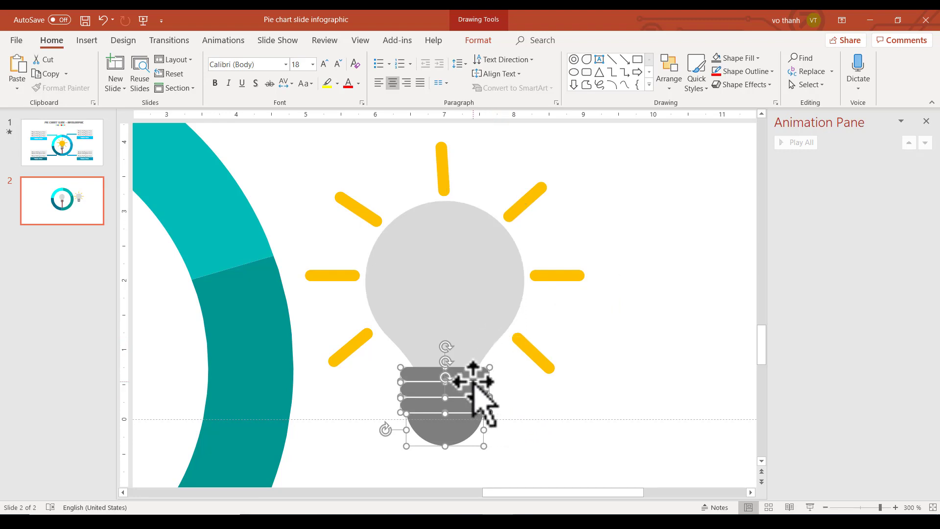
key("ctrl+g")
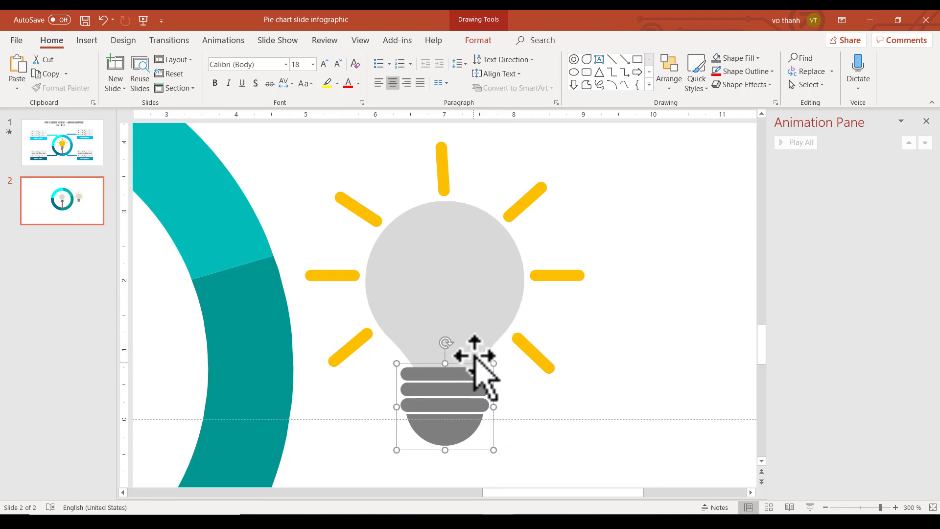
left_click(479, 325)
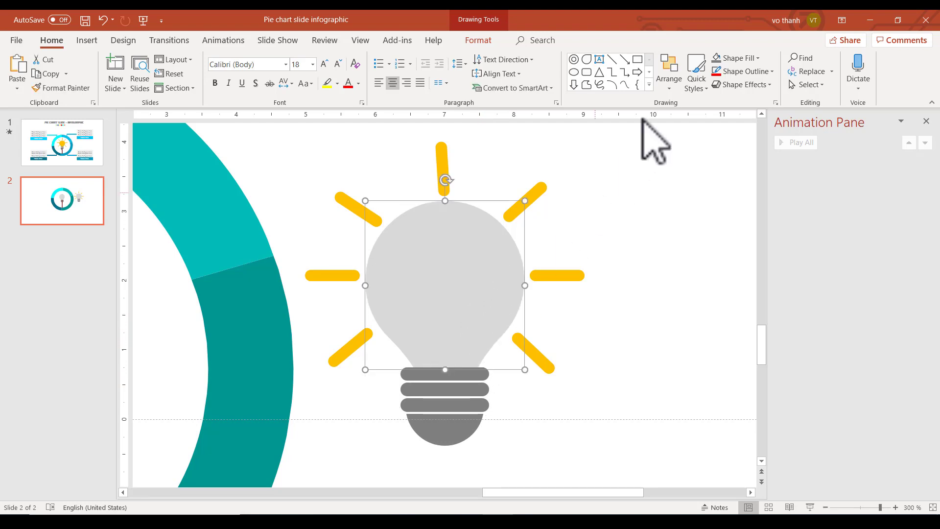
Eyedrop the rays' yellow into the bulb body's fill, then draw an oval right of the bulb.
left_click(758, 58)
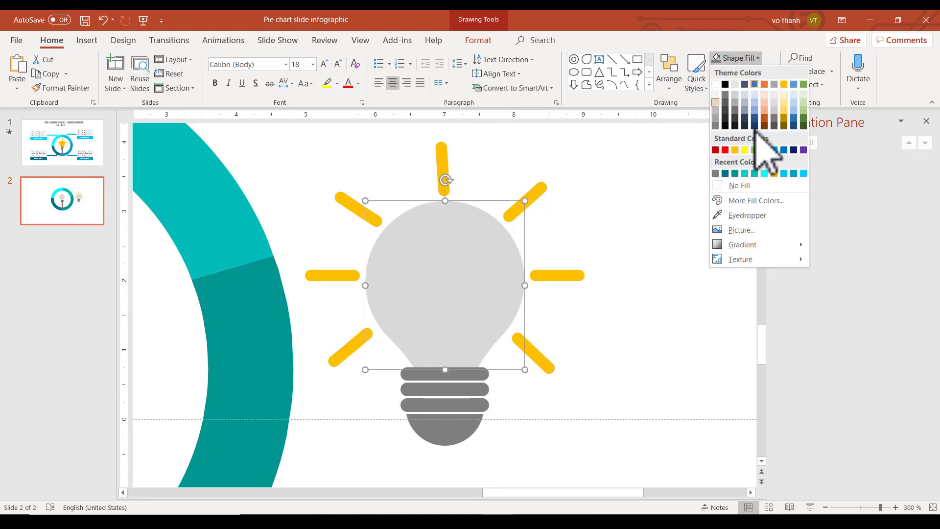
left_click(745, 213)
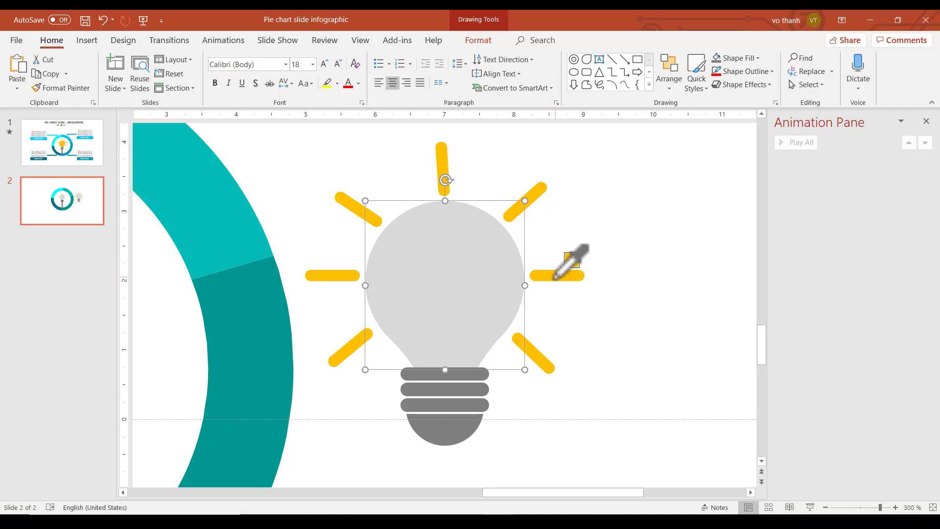
left_click(555, 277)
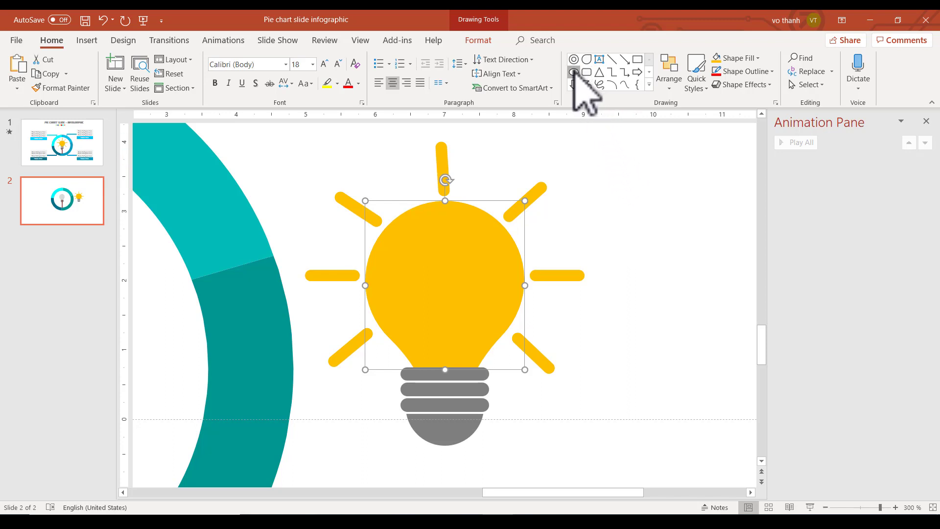
left_click(573, 72)
left_click_drag(636, 210, 691, 257)
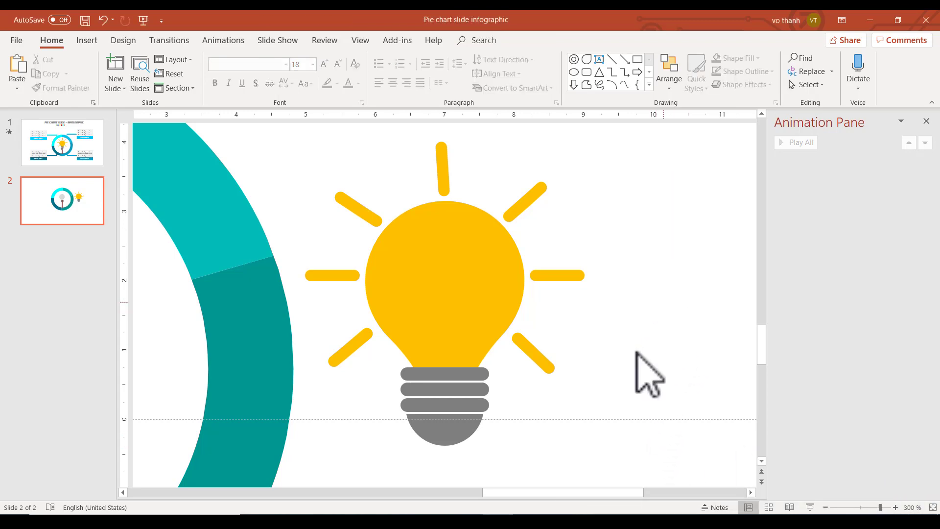
Draw a wide oval right of the bulb with light gray fill and no outline.
left_click(573, 72)
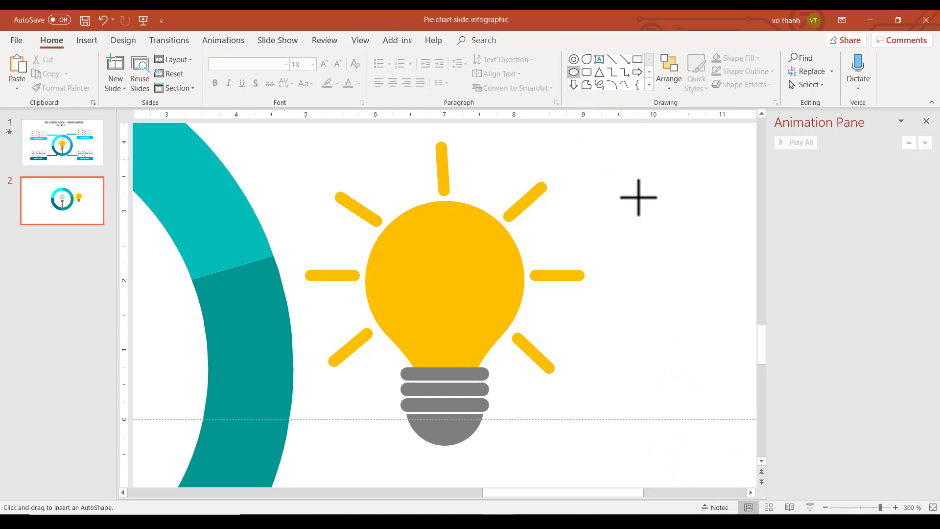
mouse_move(623, 173)
left_mouse_down()
mouse_move(695, 287)
mouse_move(683, 293)
left_mouse_up()
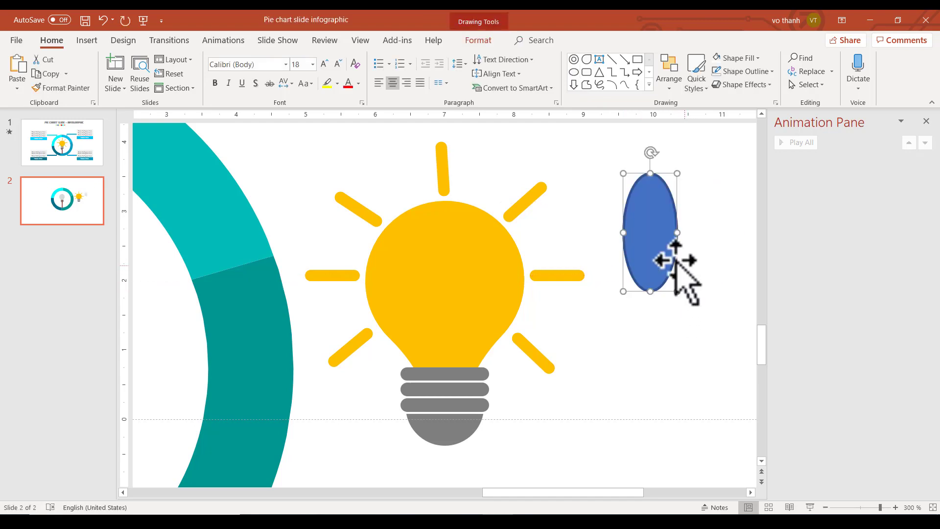
mouse_move(623, 173)
left_mouse_down()
mouse_move(710, 233)
mouse_move(707, 289)
left_mouse_up()
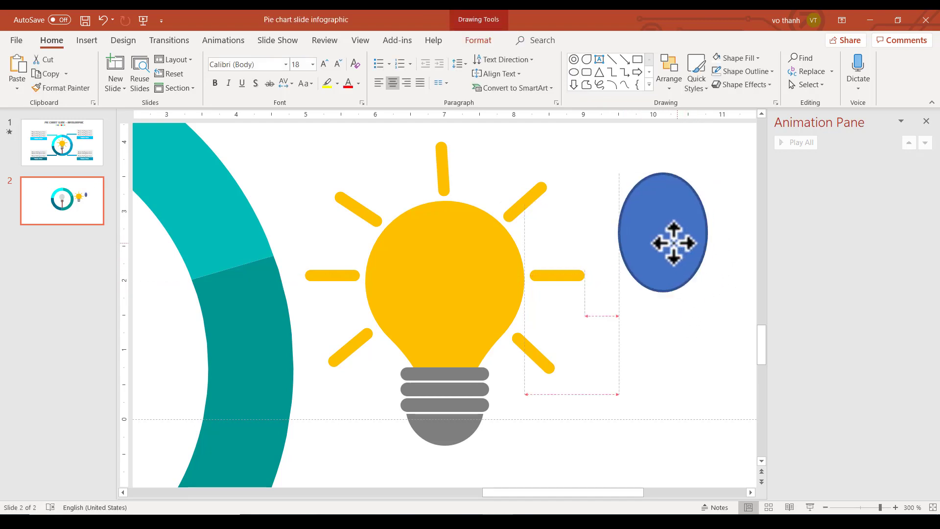
left_click_drag(674, 241, 667, 239)
left_click(757, 62)
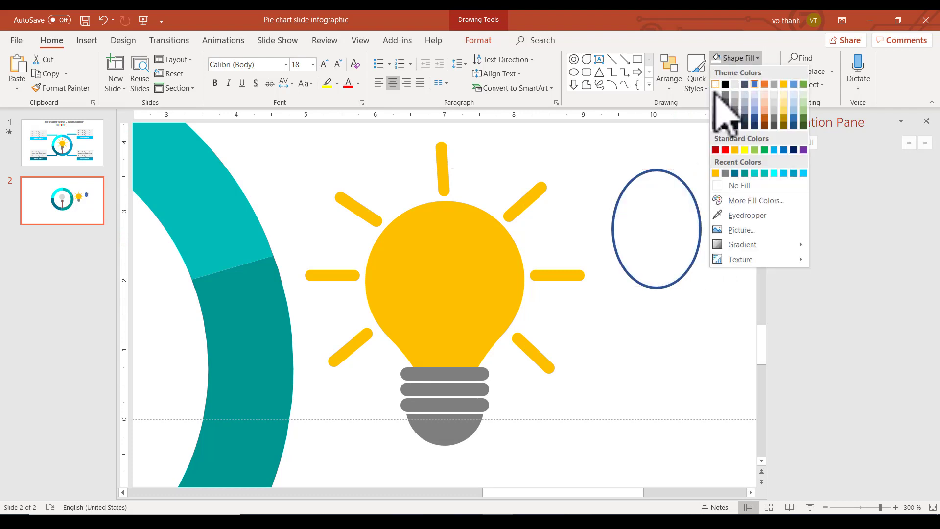
left_click(716, 98)
left_click(772, 71)
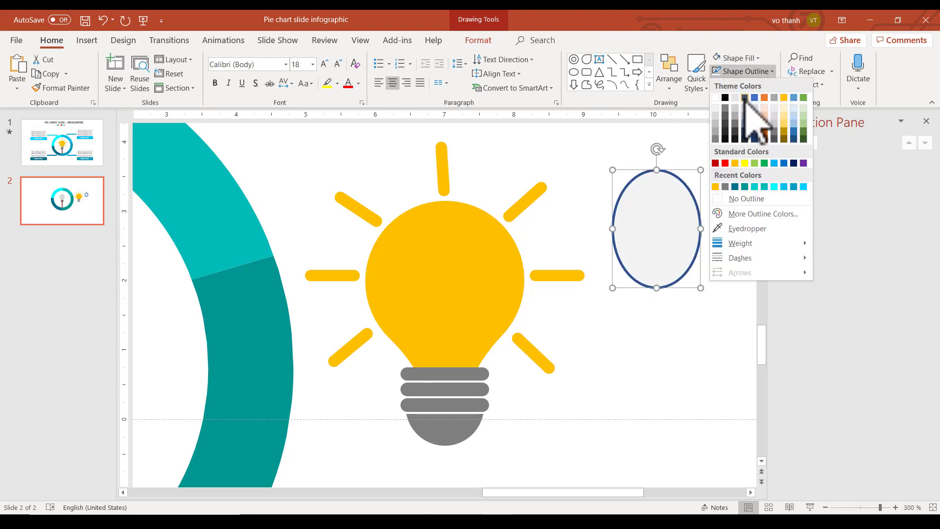
left_click(739, 198)
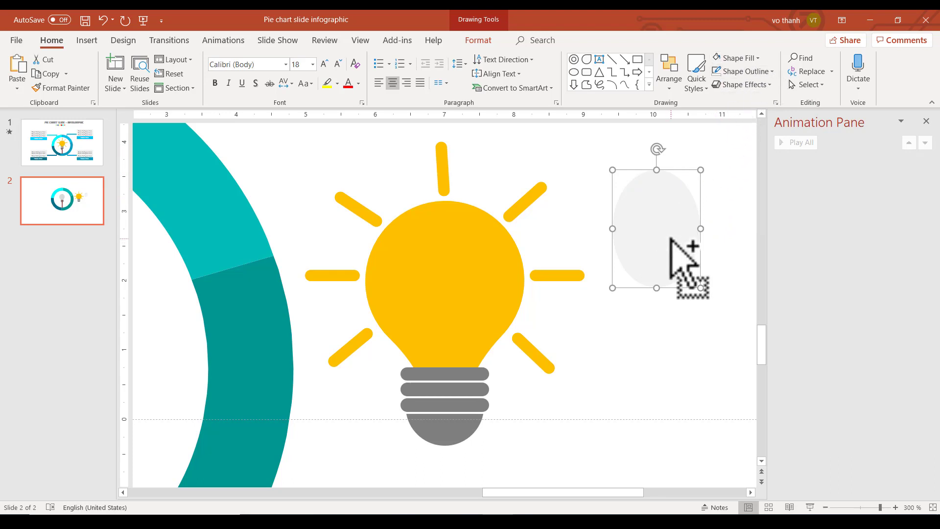
Duplicate the oval, fill the copy cyan, widen and overlap it, then select both ovals.
left_click_drag(671, 239, 662, 246)
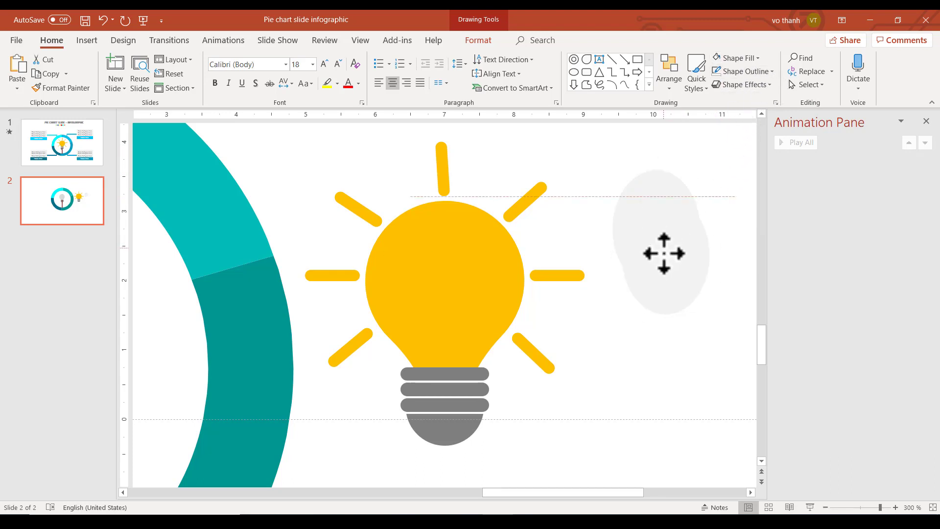
left_click(758, 58)
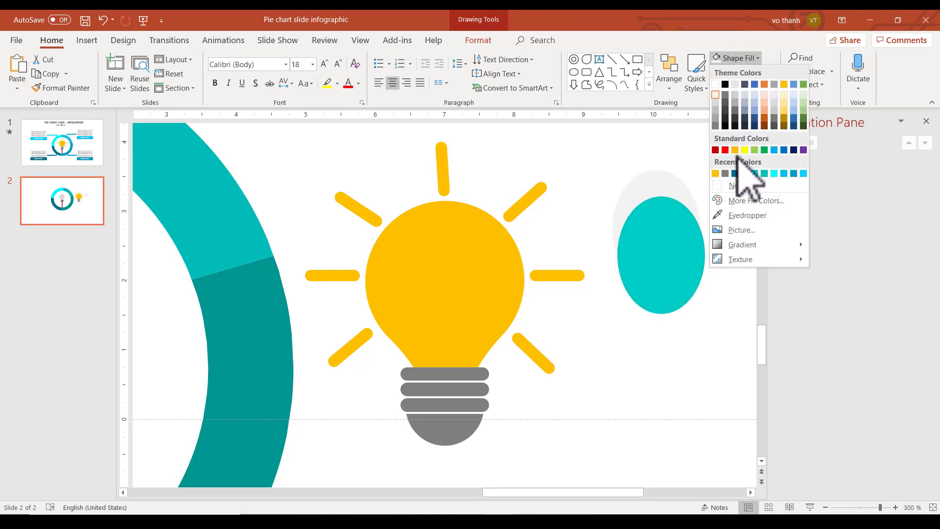
left_click(774, 173)
mouse_move(681, 245)
left_mouse_down()
mouse_move(676, 231)
mouse_move(724, 240)
left_mouse_up()
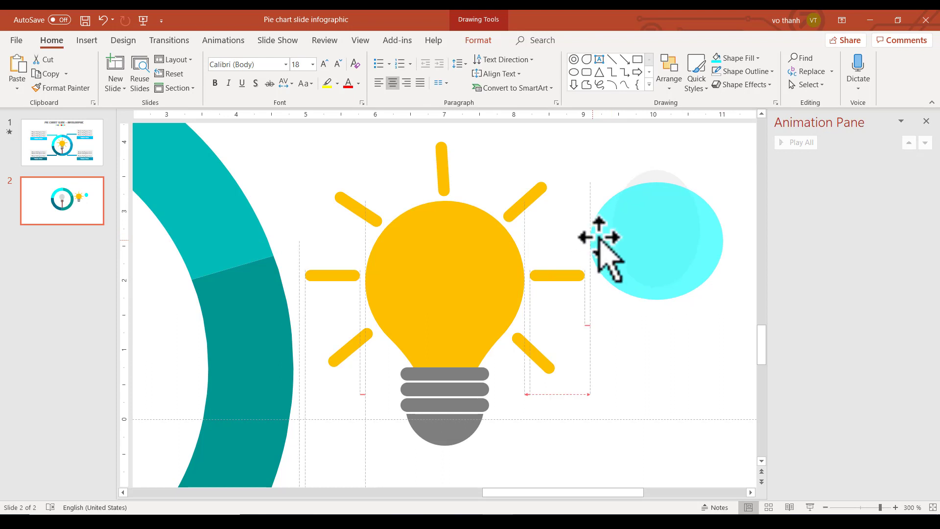
left_click_drag(612, 241, 590, 241)
left_click_drag(671, 220, 673, 224)
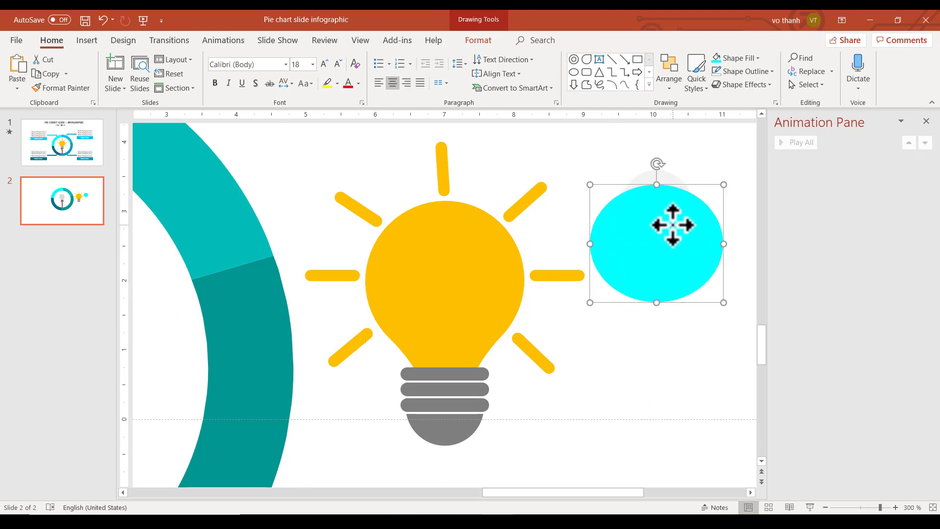
left_click(669, 179, "shift")
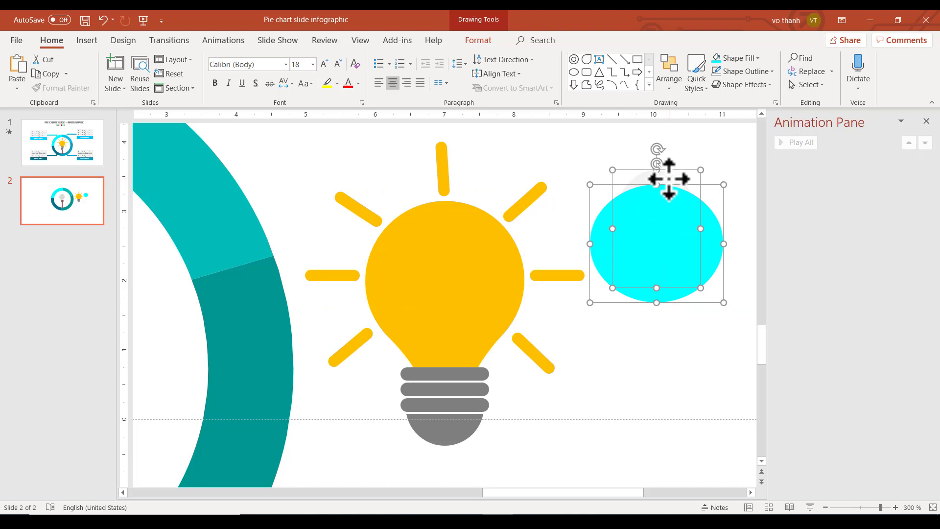
Fragment the overlapping ovals with Merge Shapes and delete all pieces except the crescent.
left_click(479, 42)
left_click(148, 89)
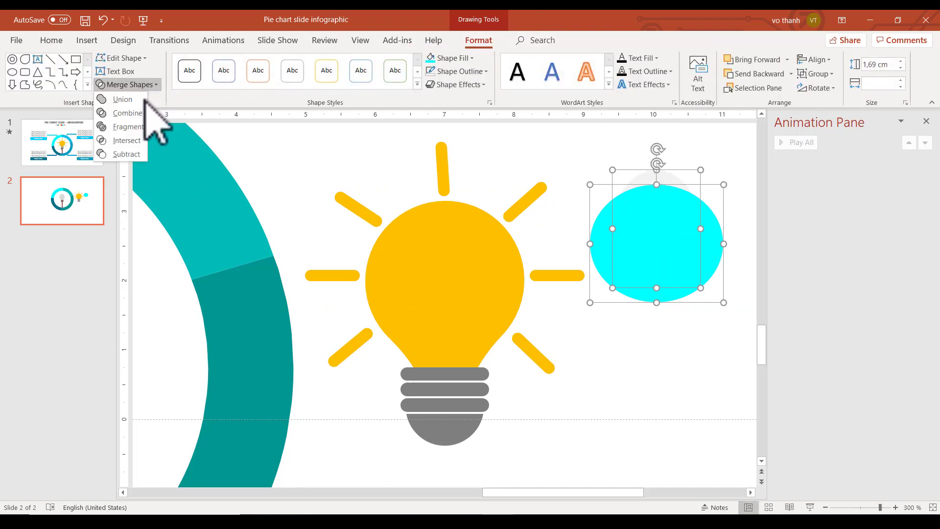
left_click(125, 129)
left_click(682, 325)
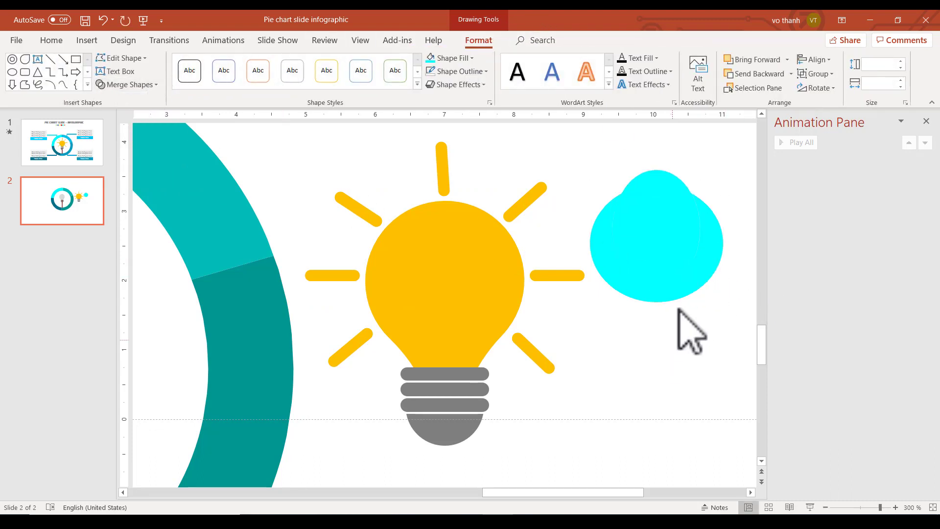
mouse_move(678, 248)
left_mouse_down()
mouse_move(689, 313)
mouse_move(663, 348)
left_mouse_up()
key("Delete")
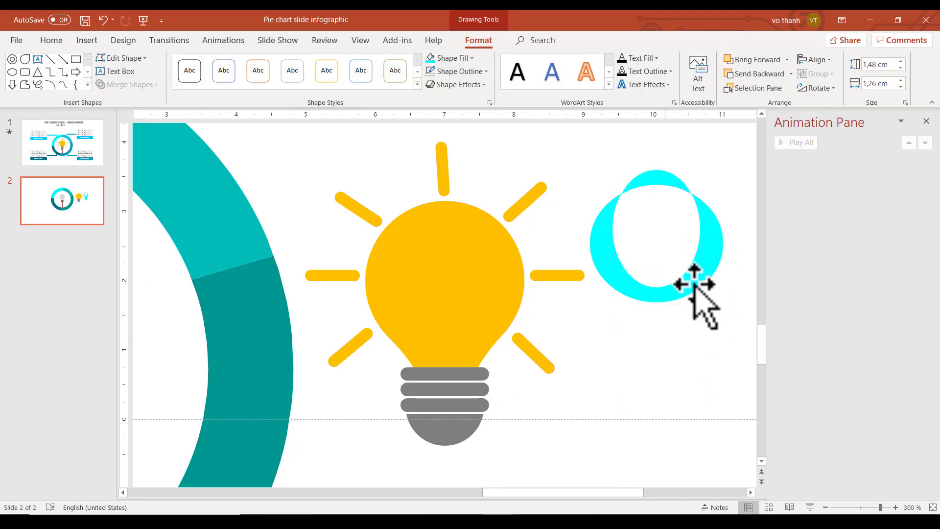
left_click(701, 274)
key("Delete")
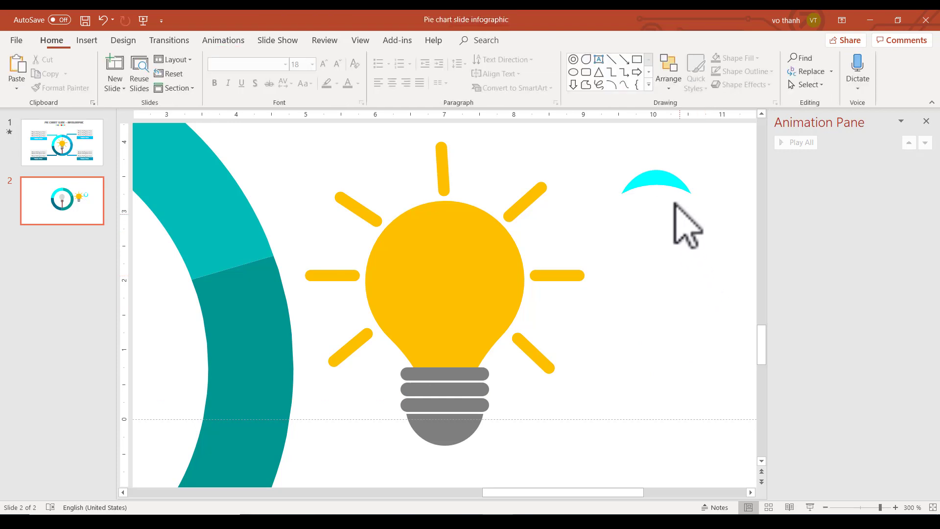
Move the cyan crescent onto the top of the yellow bulb head.
left_click_drag(665, 186, 458, 229)
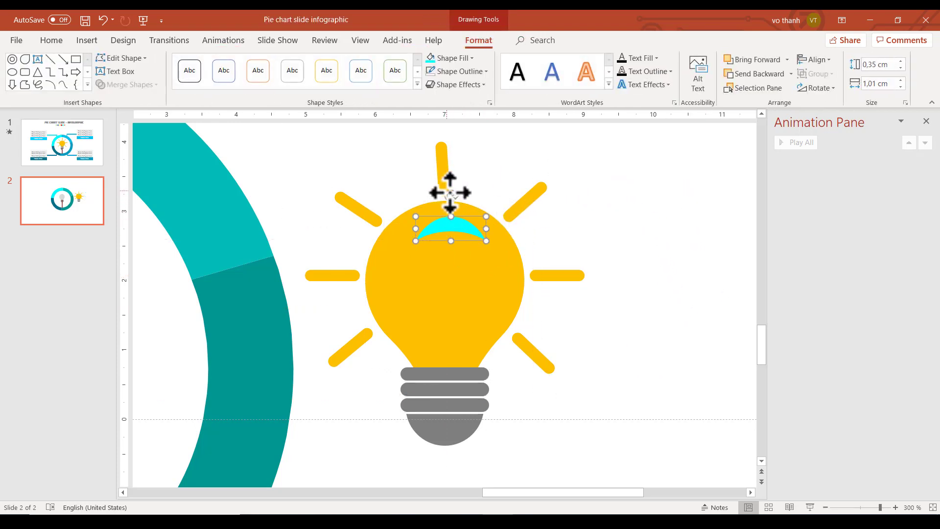
left_click_drag(449, 190, 456, 201)
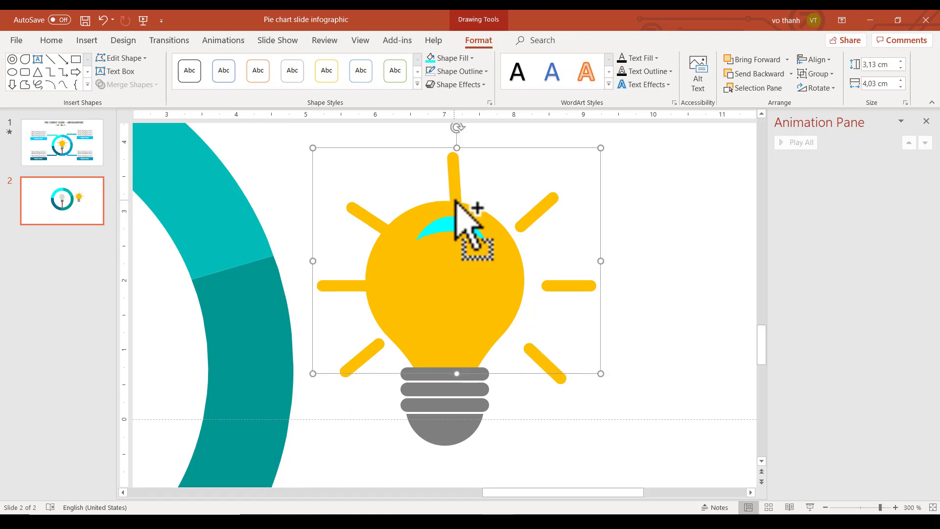
key("ctrl+z")
left_click(462, 234)
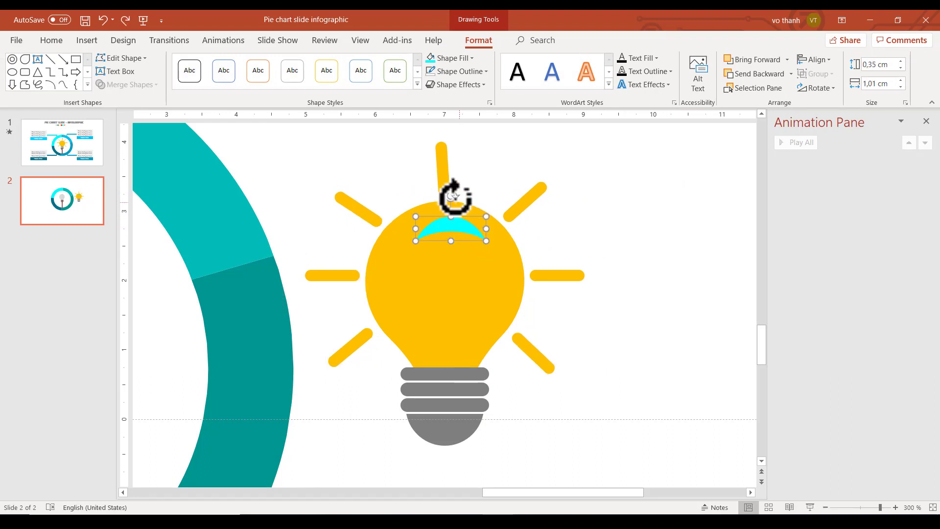
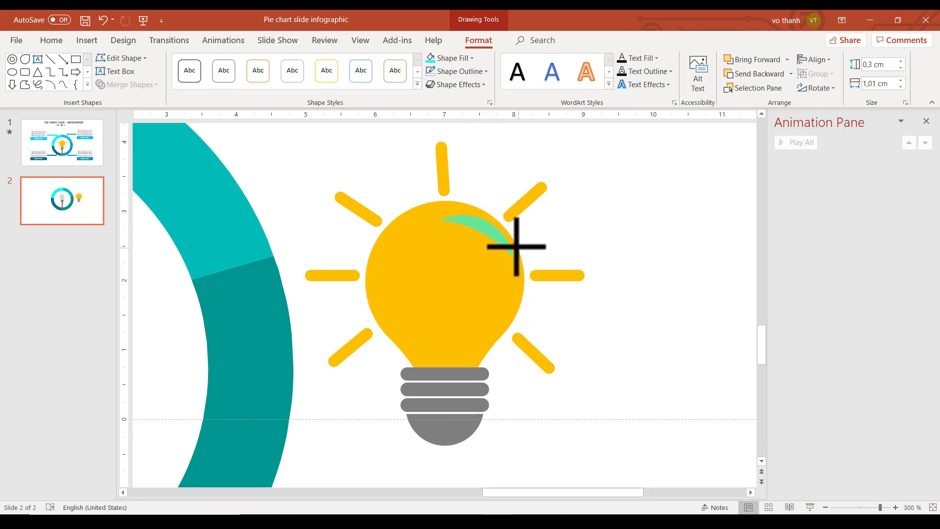
Draw an arc on the bulb's upper right, rotated and sized to follow its curve.
left_click_drag(516, 246, 522, 248)
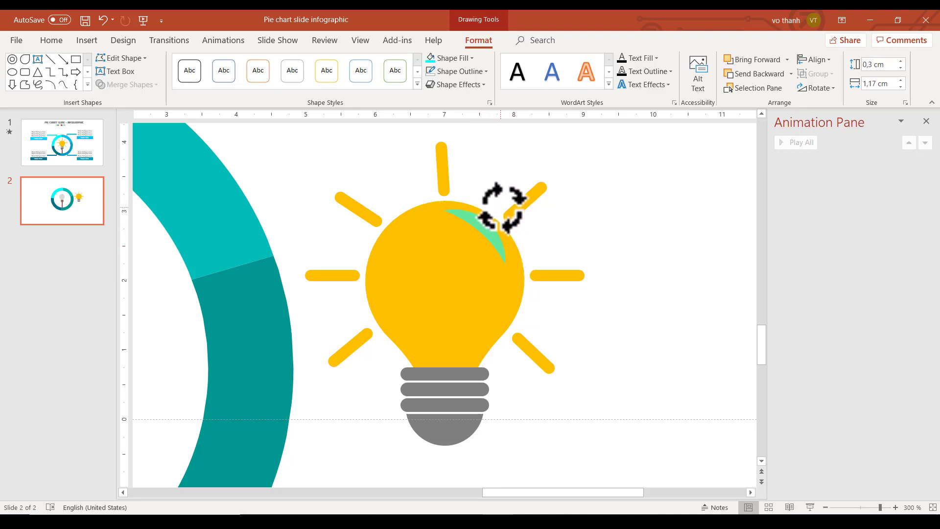
left_click_drag(505, 205, 483, 237)
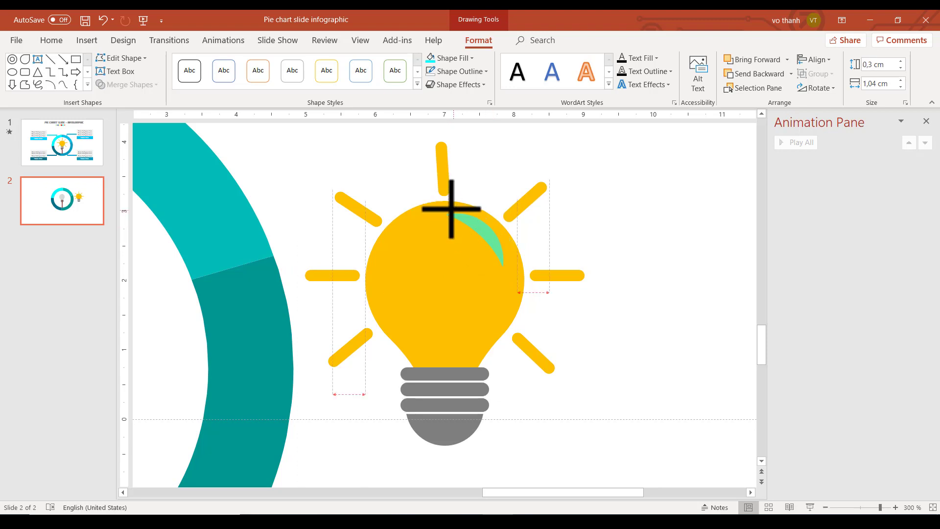
left_click_drag(451, 209, 447, 206)
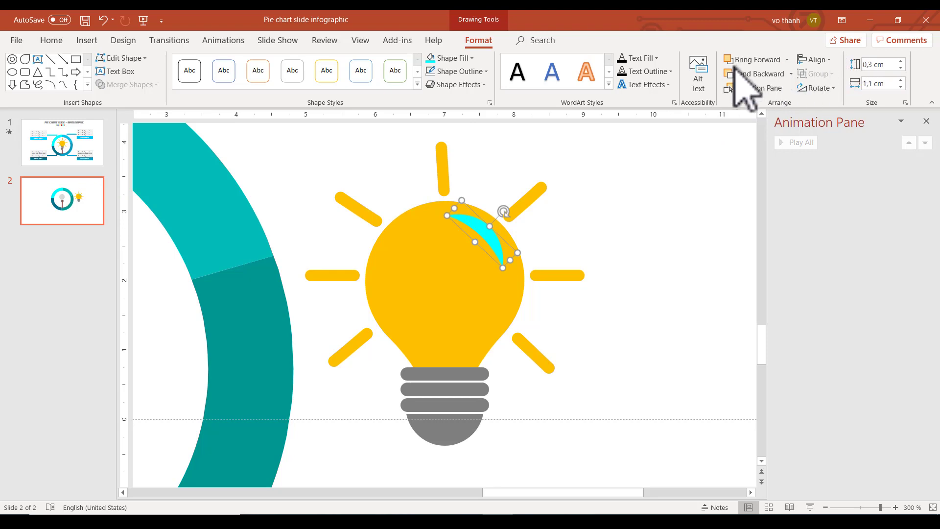
Fill the arc white, refine its shape, and group it with the bulb using Ctrl+G.
left_click(471, 58)
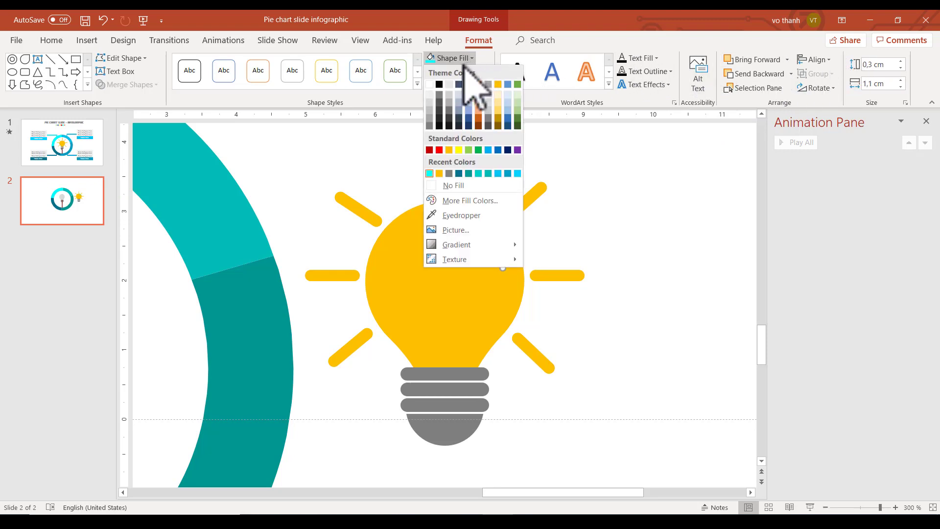
left_click(430, 84)
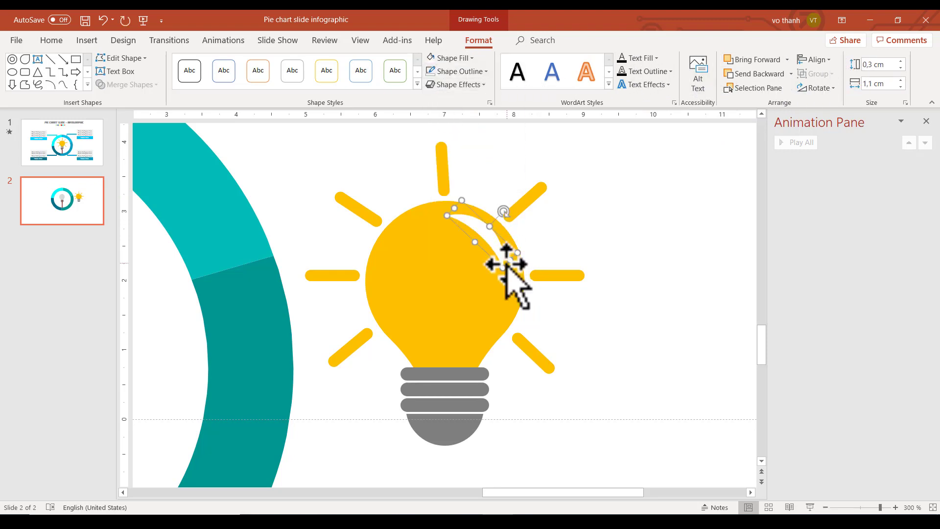
left_click_drag(510, 260, 487, 247)
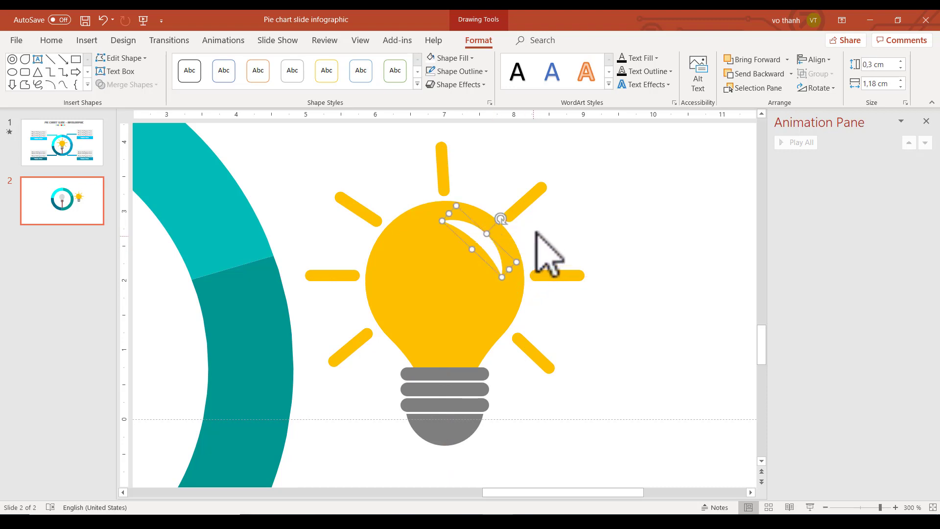
left_click(499, 270, "shift")
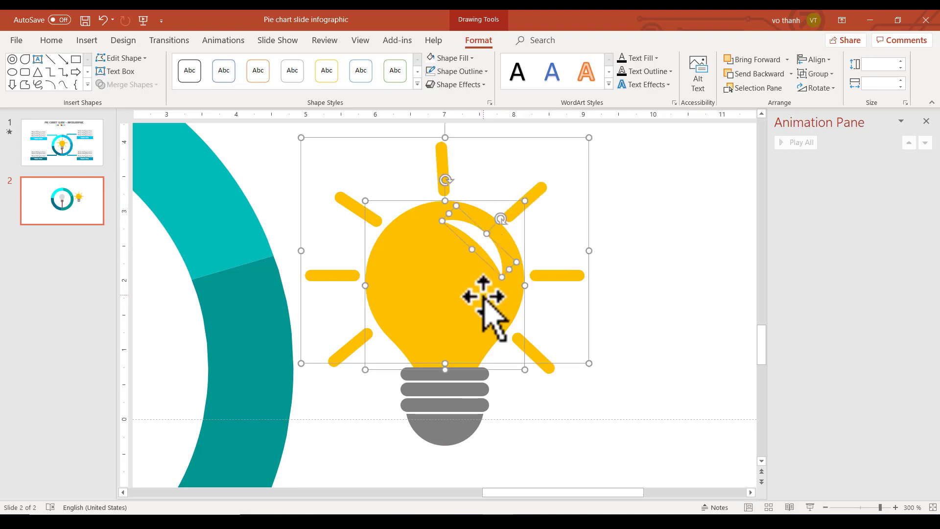
key("ctrl+g")
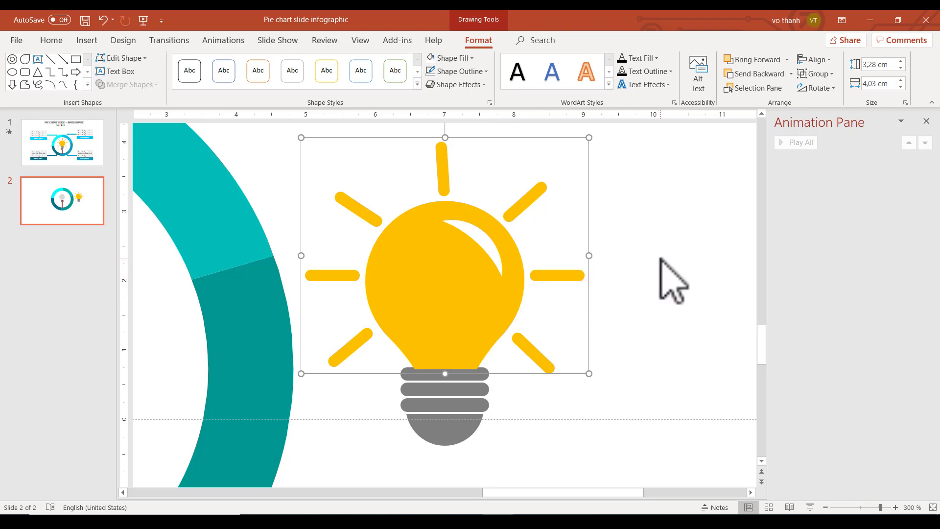
Line the yellow bulb up over its grey base, then ungroup and regroup all bulb parts.
scroll(670, 281, "down", 5)
scroll(663, 280, "down", 3)
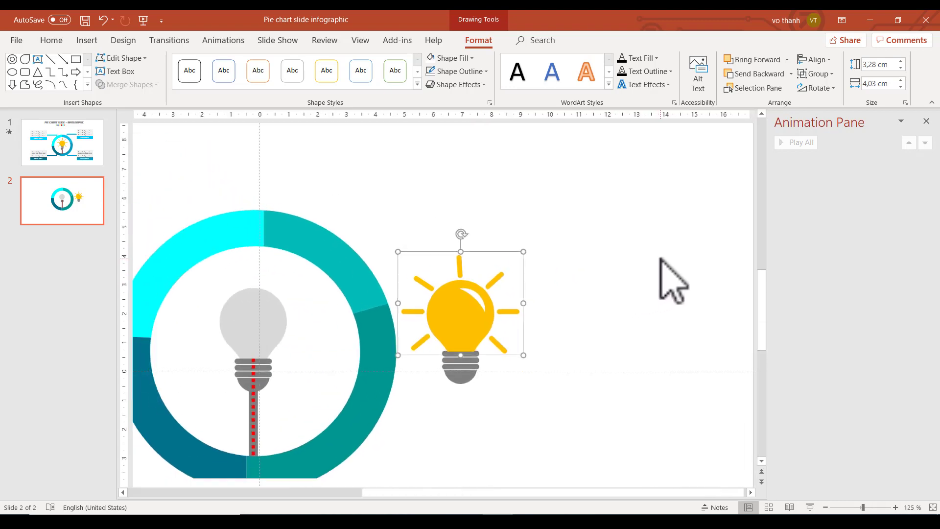
scroll(651, 299, "down", 1)
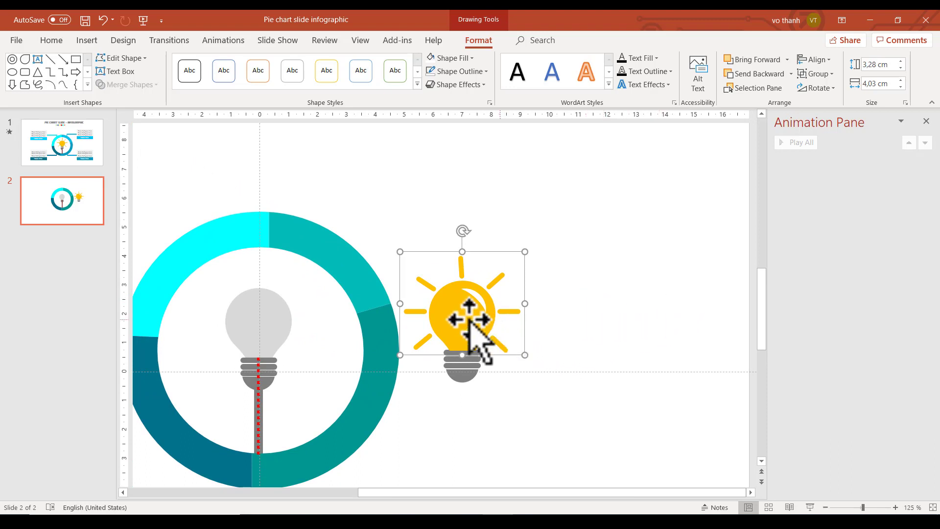
mouse_move(466, 314)
left_mouse_down()
mouse_move(425, 320)
mouse_move(469, 318)
left_mouse_up()
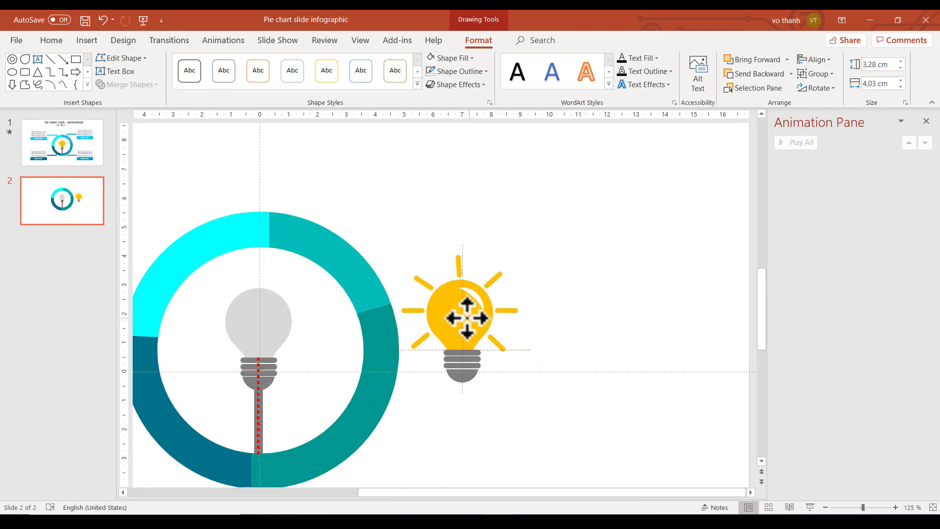
left_click_drag(469, 318, 466, 316)
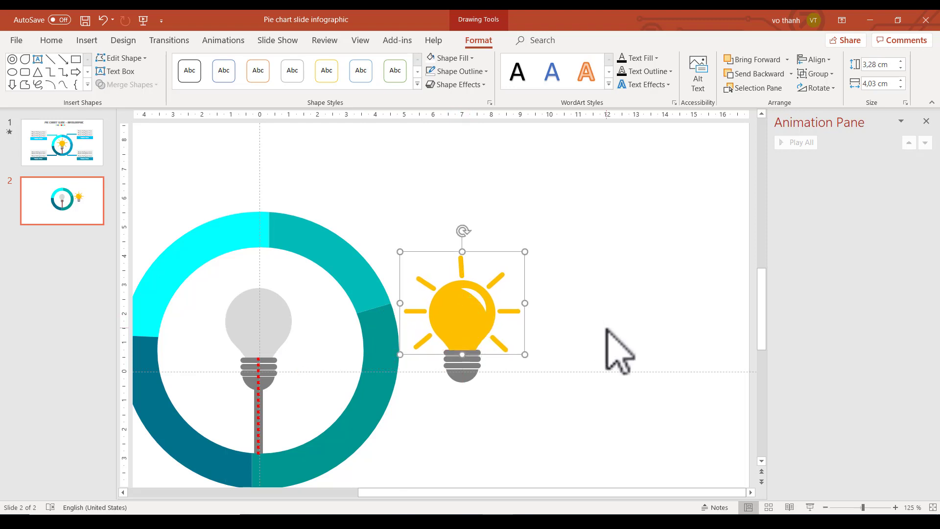
key("ctrl+shift+g")
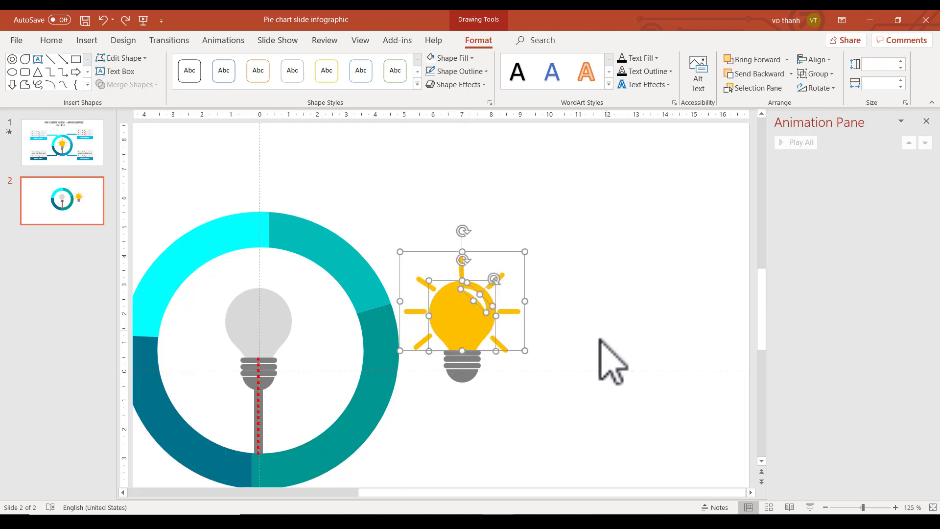
scroll(597, 369, "up", 2, "ctrl")
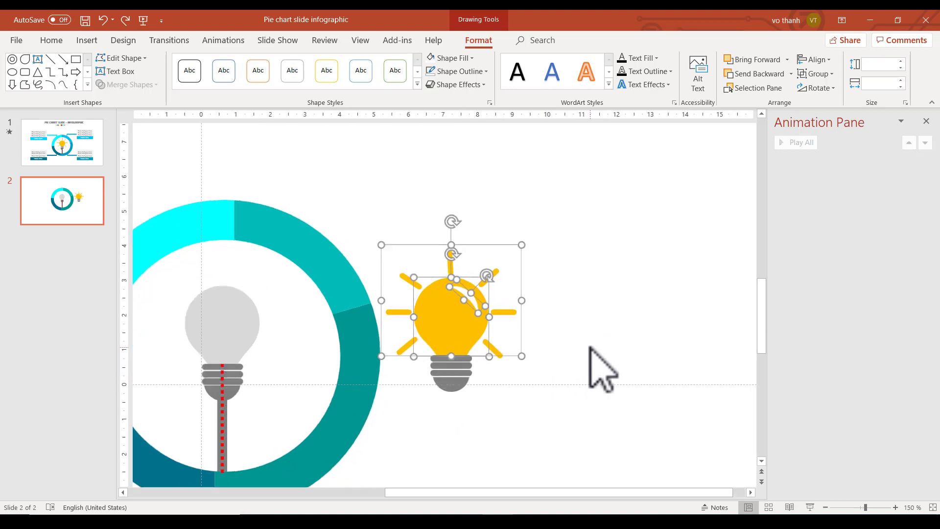
scroll(591, 348, "up", 5, "ctrl")
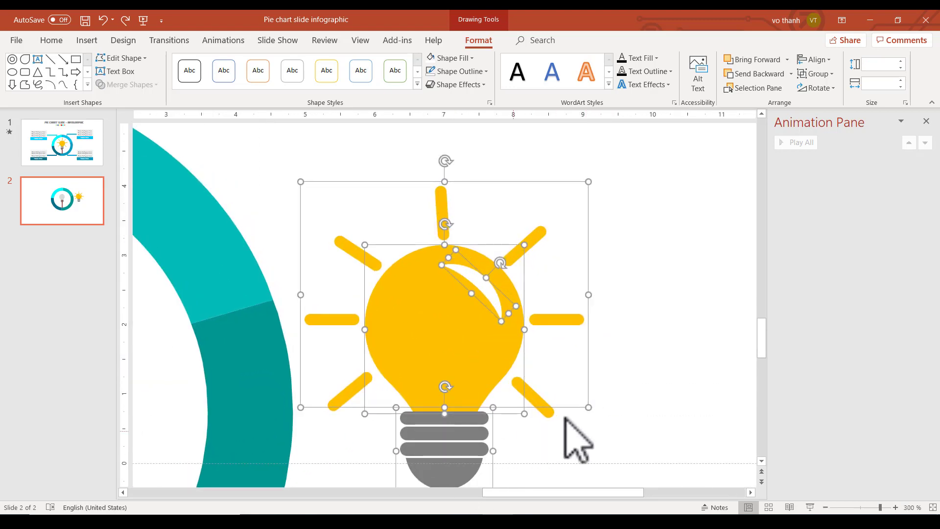
key("ctrl+g")
Move the regrouped bulb into the teal ring's centre and nudge it right to centre it.
scroll(626, 401, "down", 3, "ctrl")
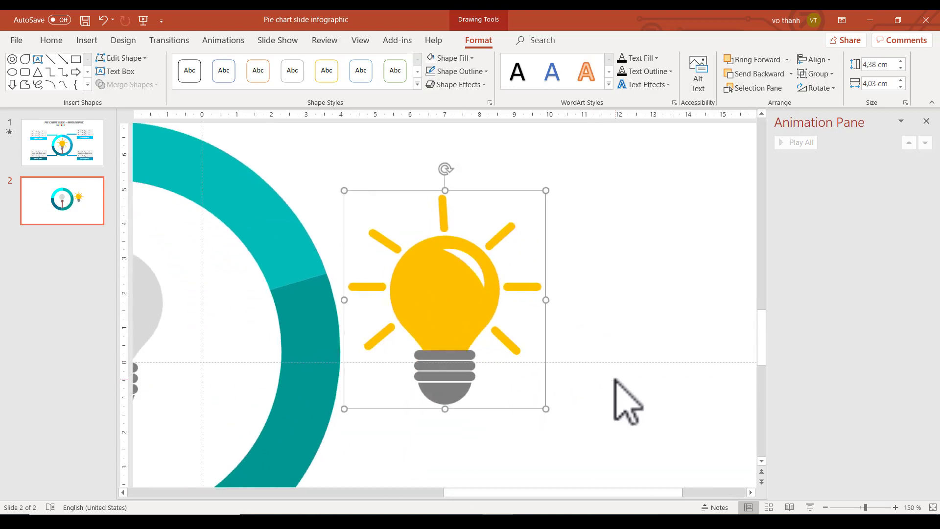
scroll(622, 399, "down", 2, "ctrl")
scroll(594, 378, "down", 2, "ctrl")
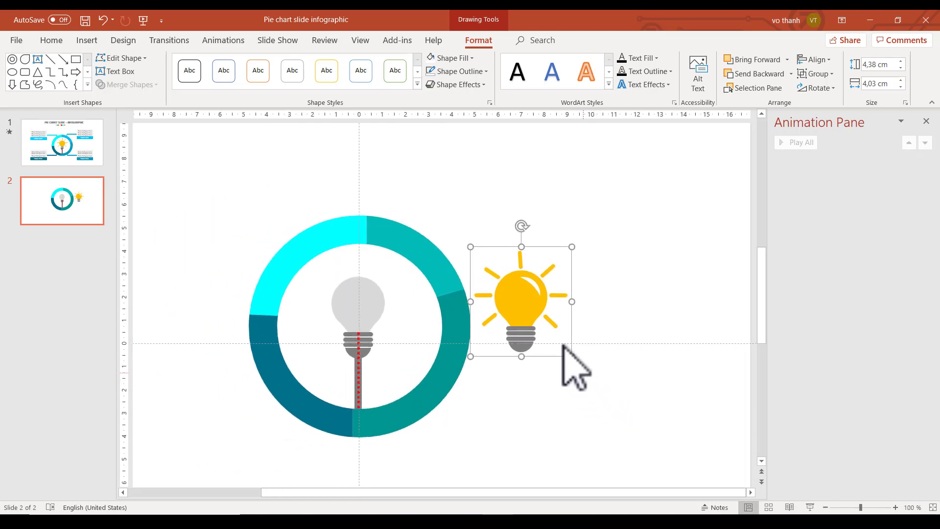
mouse_move(524, 315)
left_mouse_down()
mouse_move(354, 304)
mouse_move(360, 318)
left_mouse_up()
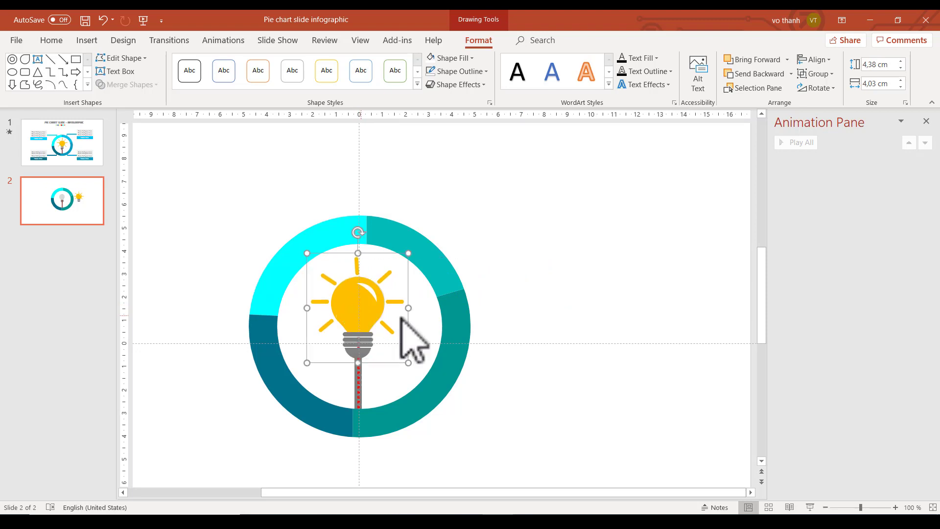
scroll(550, 395, "up", 5, "ctrl")
scroll(550, 394, "up", 3, "ctrl")
scroll(538, 398, "up", 2, "ctrl")
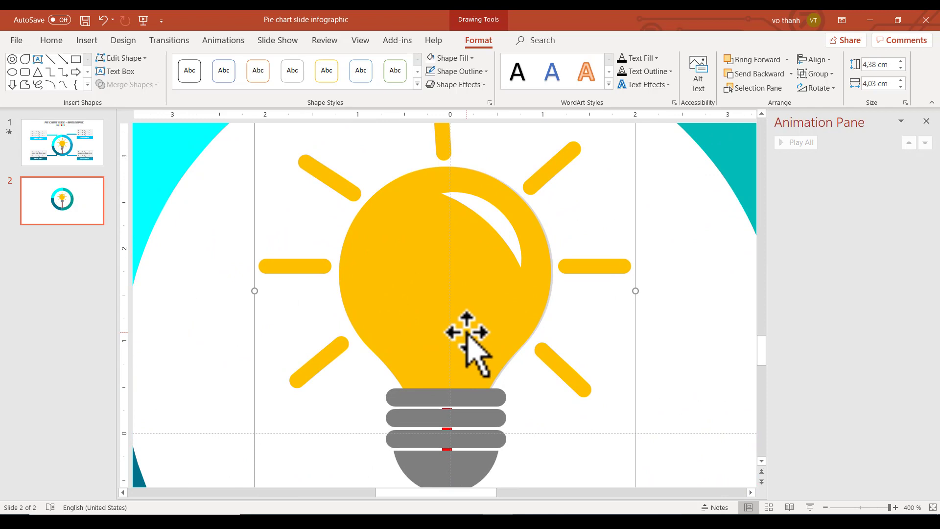
left_click_drag(467, 332, 468, 332)
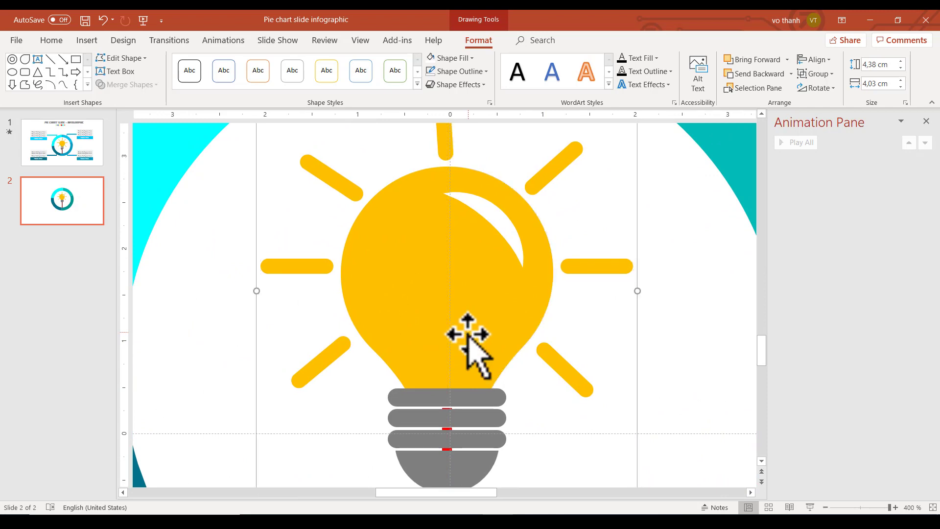
scroll(715, 338, "down", 2, "ctrl")
scroll(715, 338, "down", 3, "ctrl")
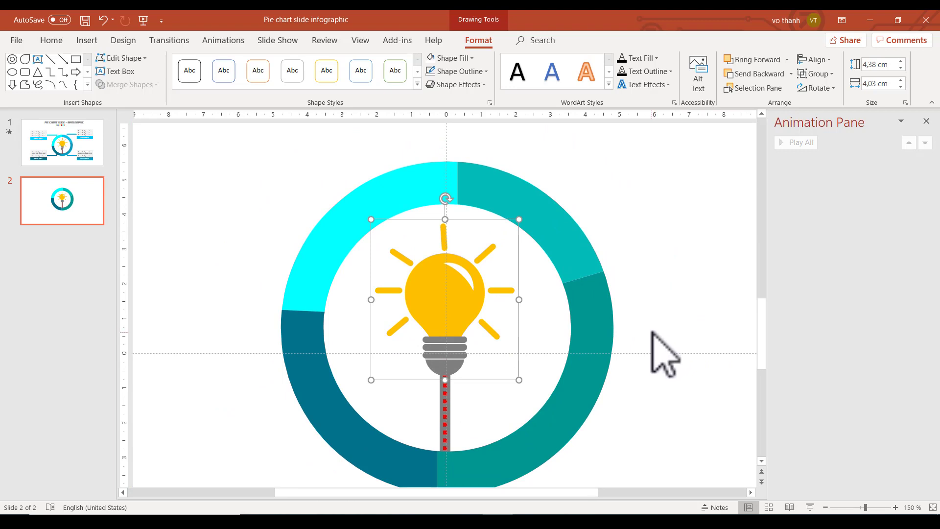
scroll(664, 354, "down", 1, "ctrl")
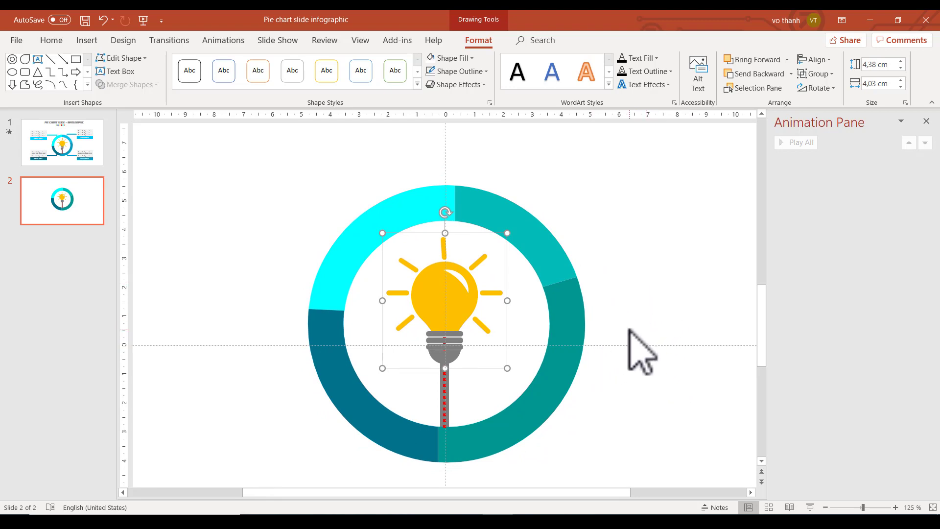
scroll(641, 352, "down", 1, "ctrl")
scroll(630, 363, "down", 1, "ctrl")
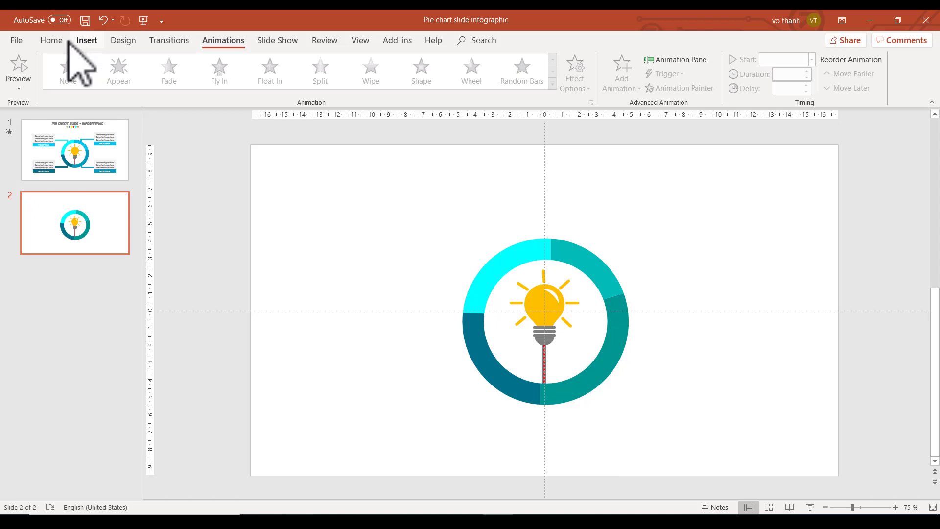
Insert a blue rectangle to the ring's upper left, sized to about 4.71 × 8.33 cm.
left_click(87, 41)
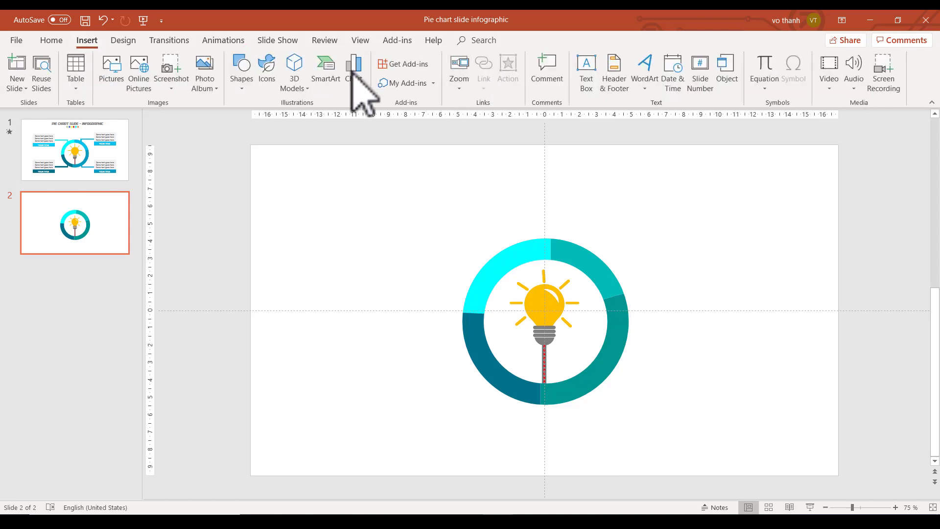
left_click(245, 85)
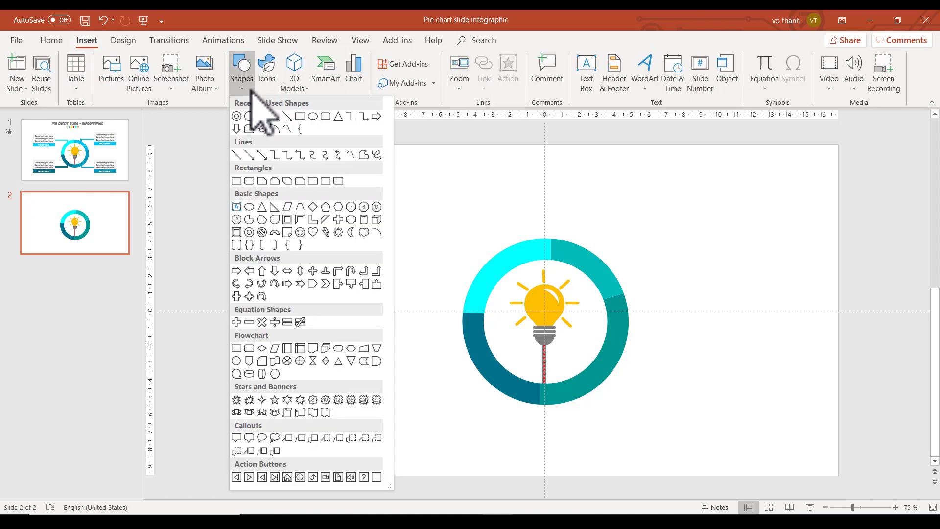
left_click(300, 116)
left_click_drag(299, 207, 450, 282)
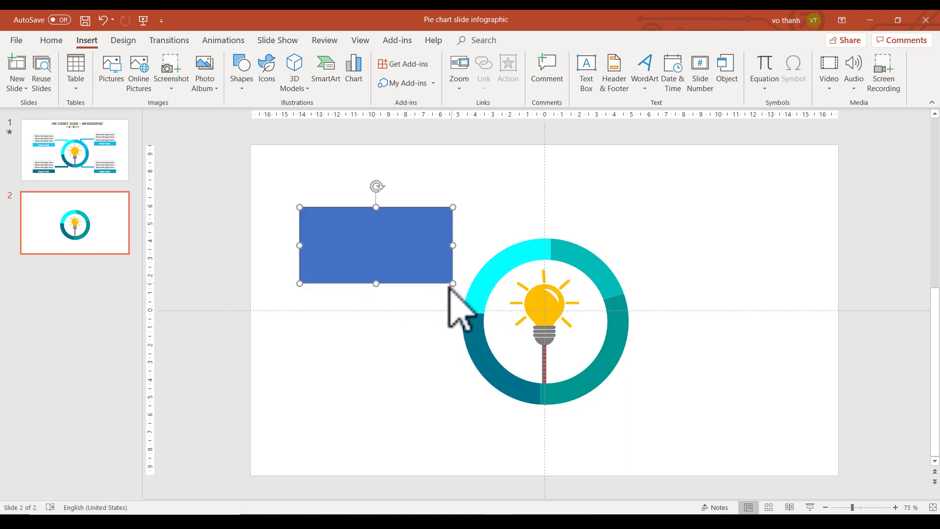
left_click_drag(449, 245, 444, 244)
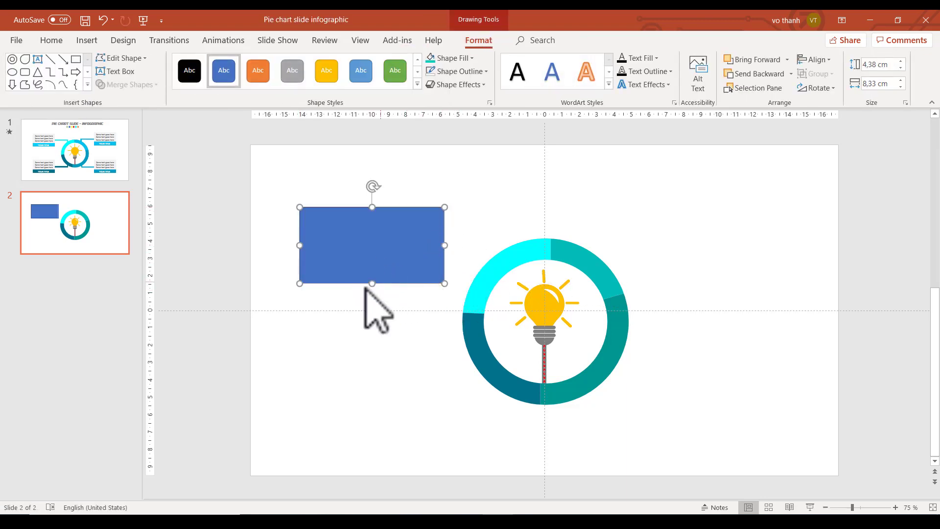
left_click_drag(369, 283, 369, 286)
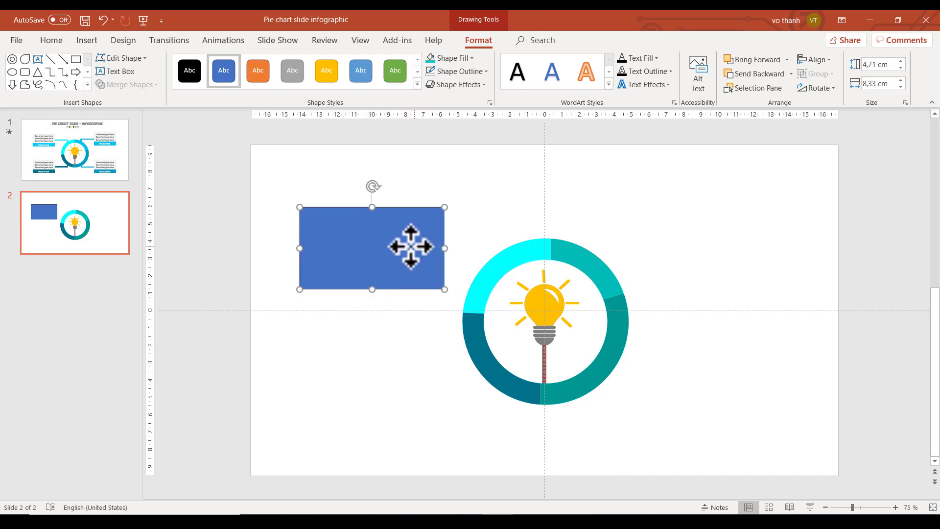
left_click_drag(413, 247, 393, 241)
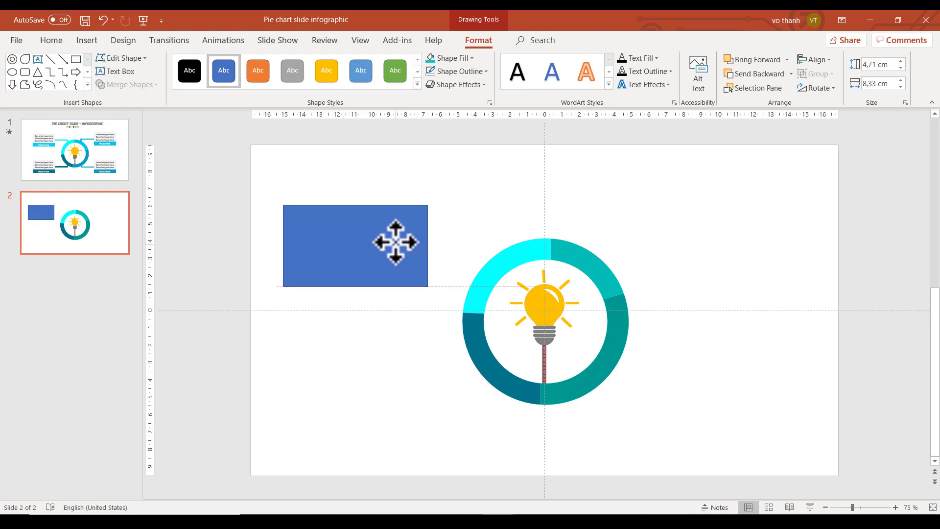
Move the whole ring-and-bulb graphic slightly down and right to centre it on the slide.
left_click(461, 221)
left_click_drag(451, 211, 769, 467)
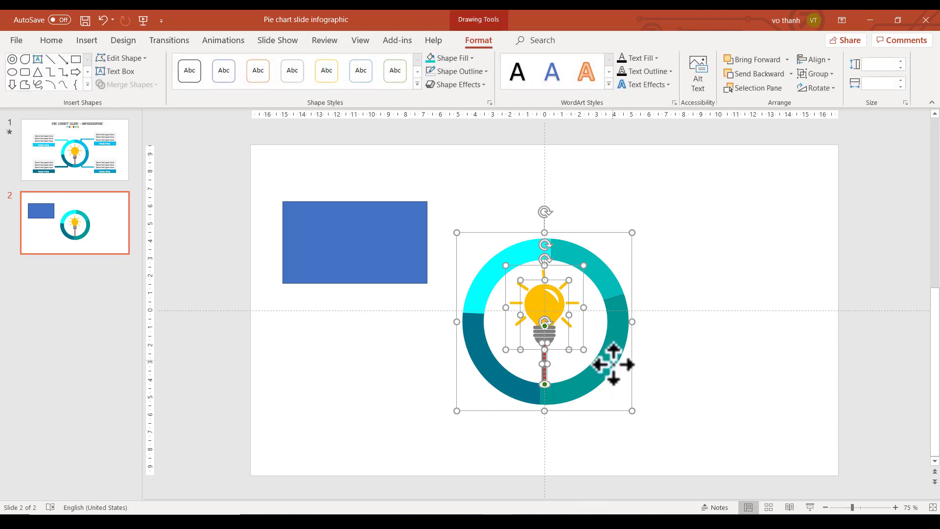
mouse_move(615, 367)
left_mouse_down()
mouse_move(614, 376)
mouse_move(611, 366)
left_mouse_up()
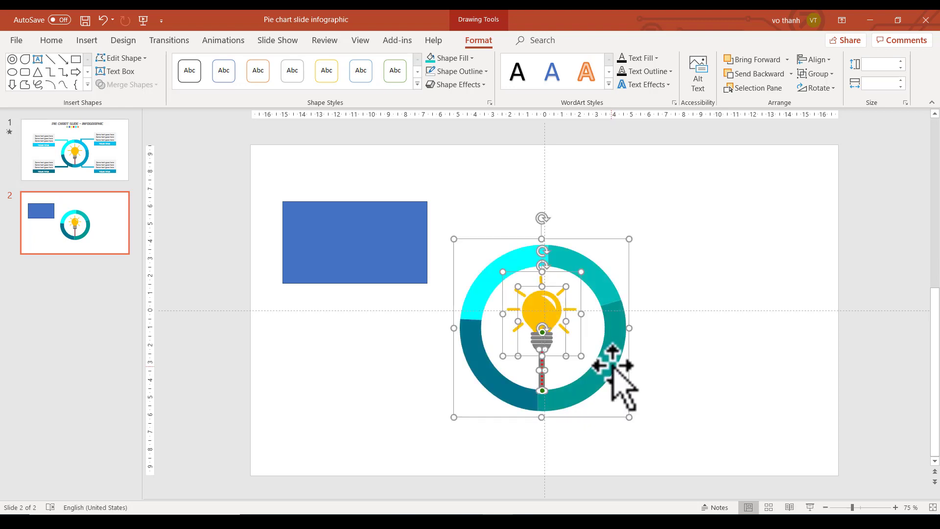
left_click(382, 261)
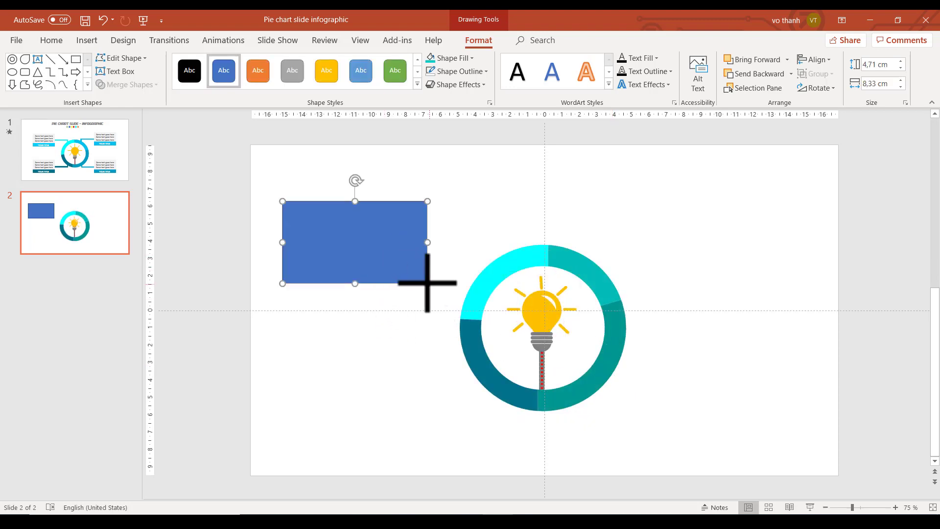
Shrink the rectangle, move it lower, and make it light grey with no outline.
left_click_drag(428, 283, 414, 274)
left_click_drag(367, 248, 368, 261)
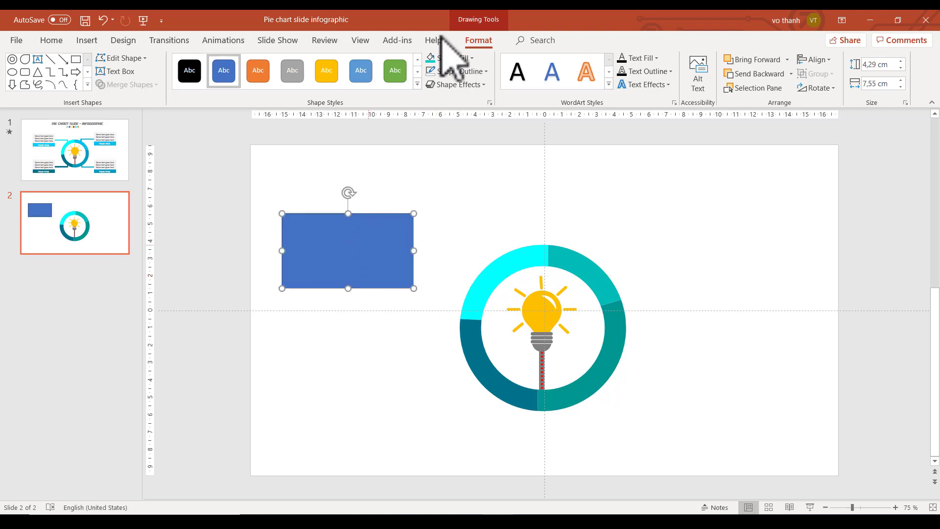
left_click(473, 58)
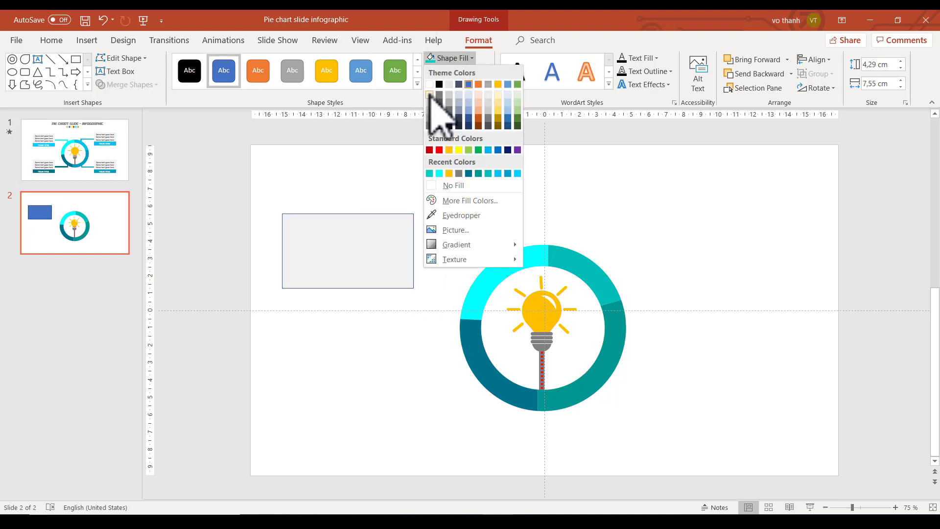
left_click(433, 104)
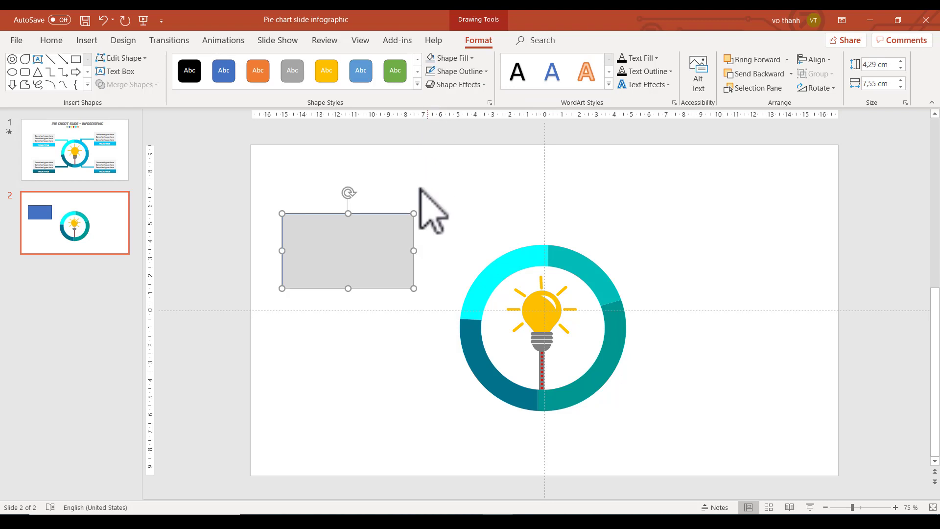
left_click(477, 71)
left_click(462, 198)
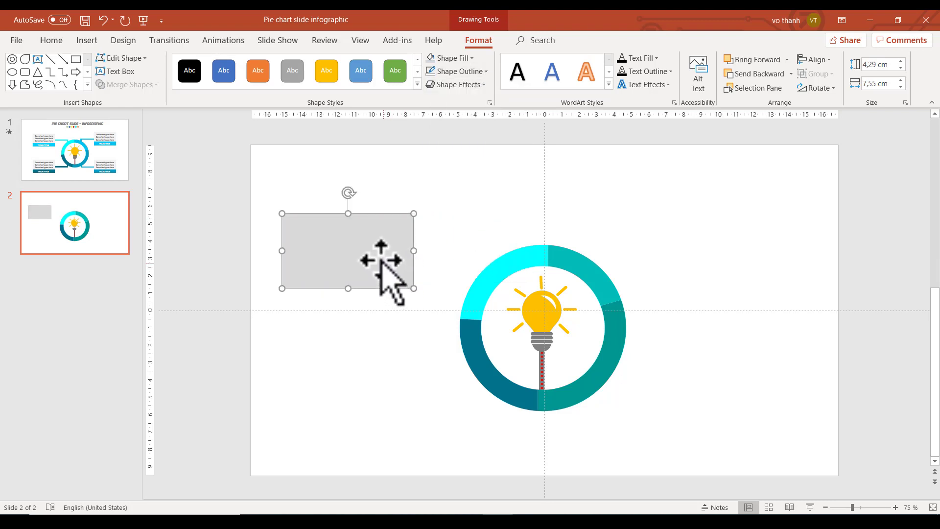
Duplicate the box into a thin teal strip along its bottom, adjusting both heights.
key("ctrl+d")
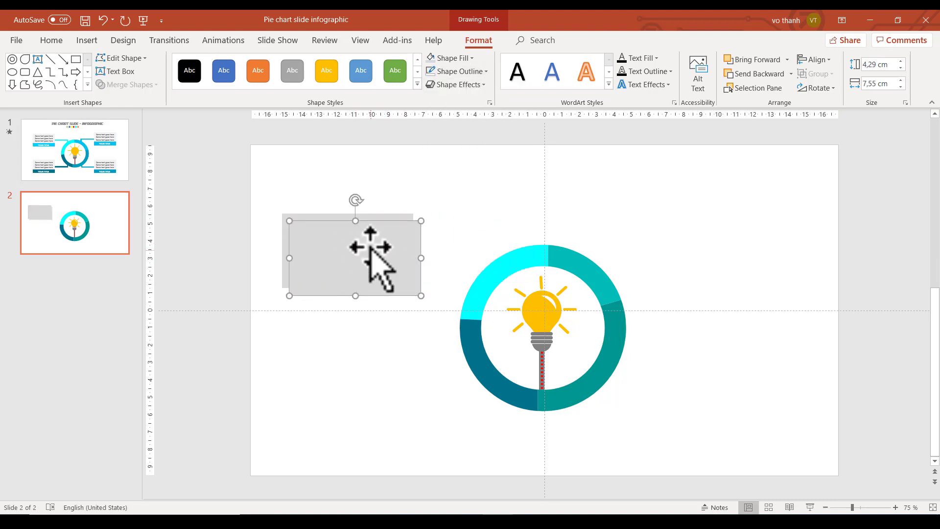
left_click_drag(351, 230, 354, 268)
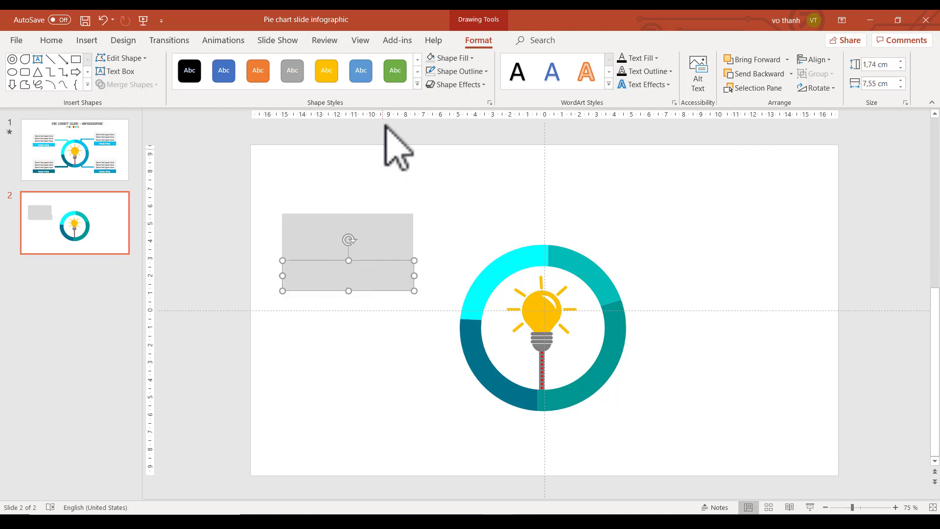
left_click(472, 58)
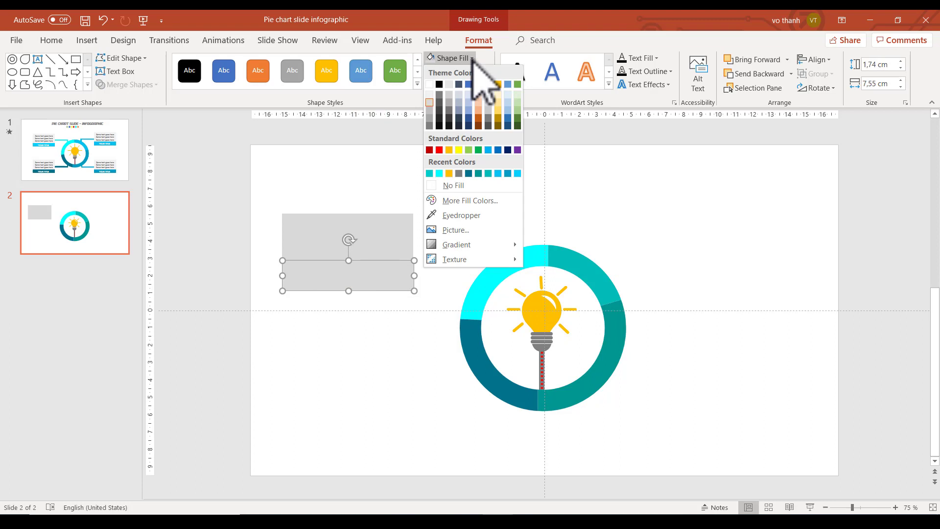
left_click(429, 173)
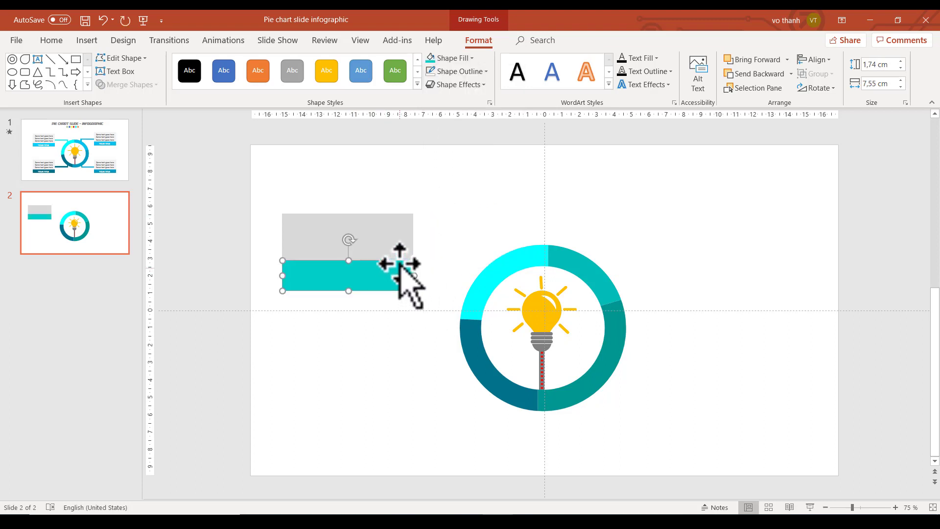
left_click(362, 220)
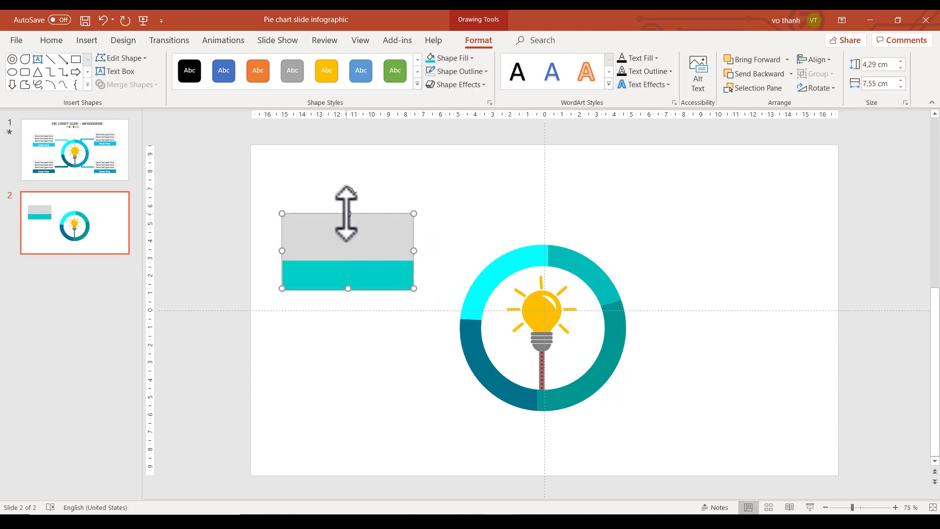
left_click_drag(349, 213, 348, 210)
left_click(350, 266)
left_click_drag(348, 261, 348, 268)
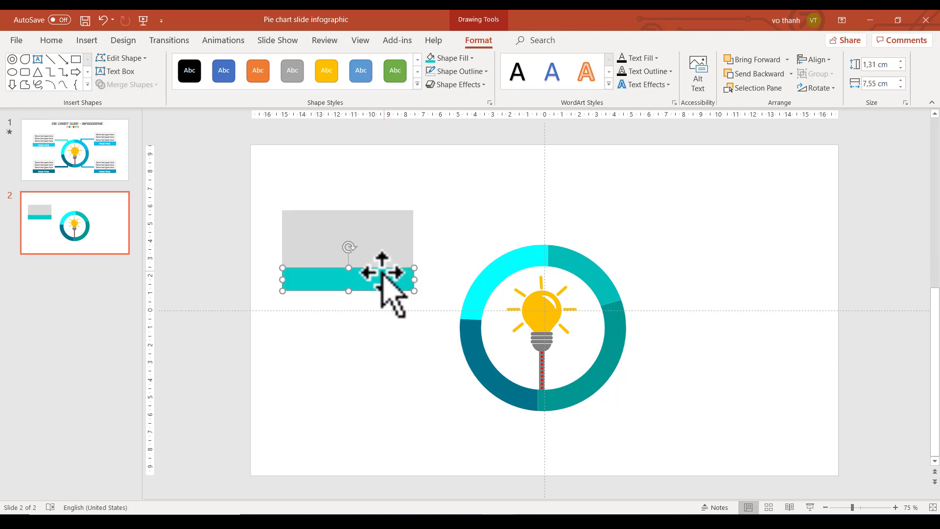
left_click(383, 245)
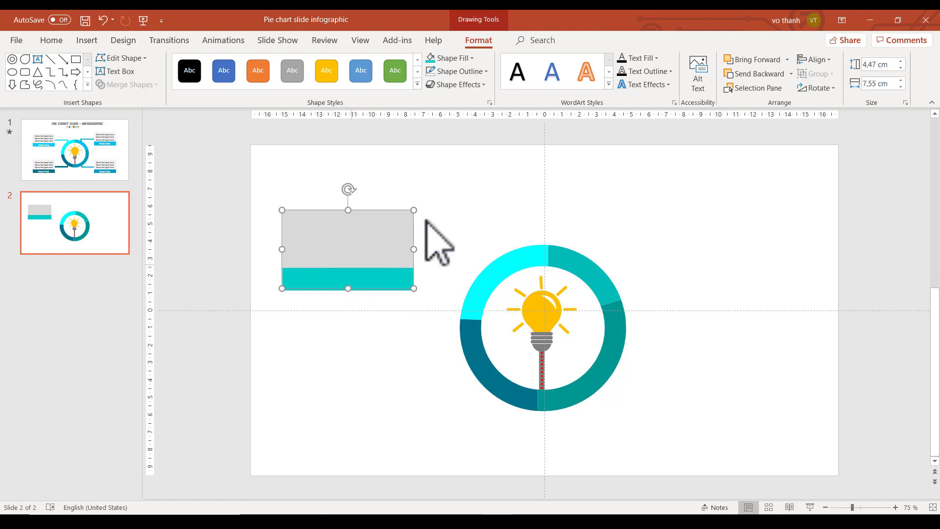
scroll(382, 237, "up", 3, "ctrl")
Apply an outer shadow to the grey box: 48% transparency, 10 pt blur, 315°, 5 pt distance.
scroll(384, 238, "up", 2, "ctrl")
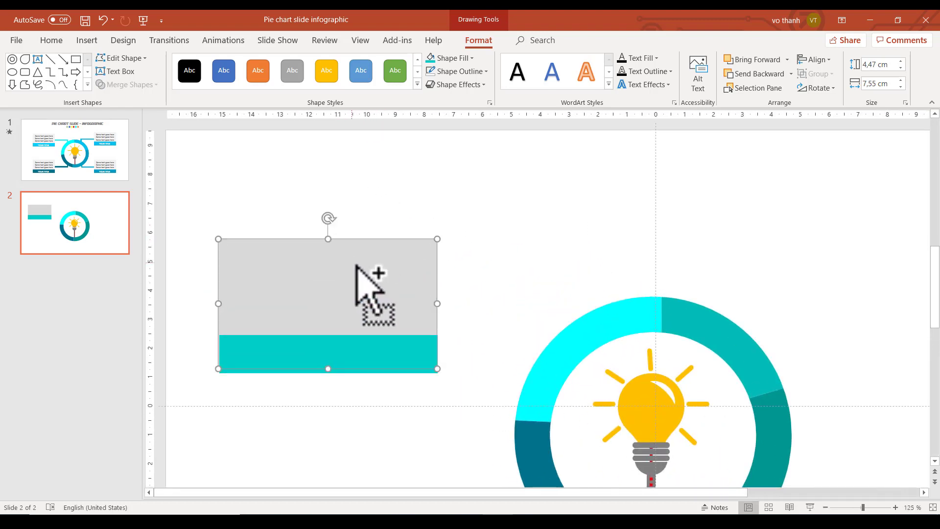
right_click(357, 262)
right_click(321, 276)
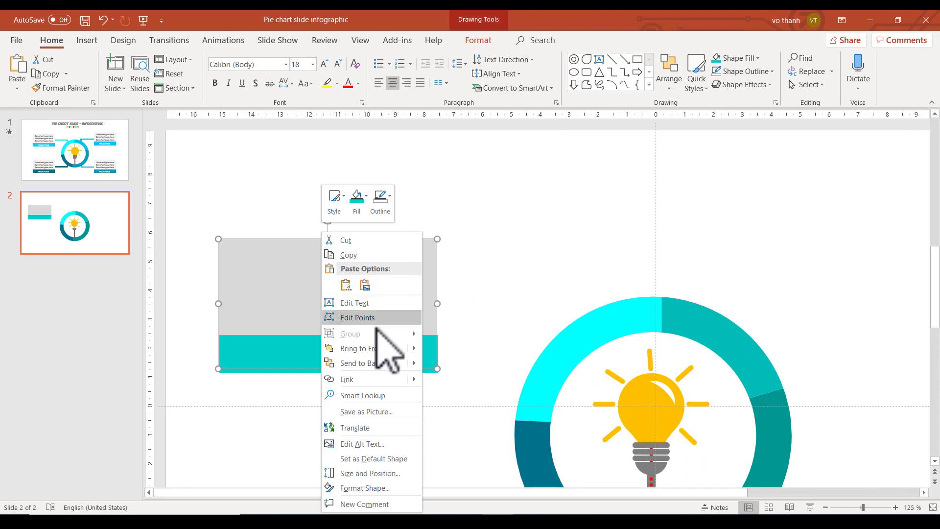
left_click(377, 488)
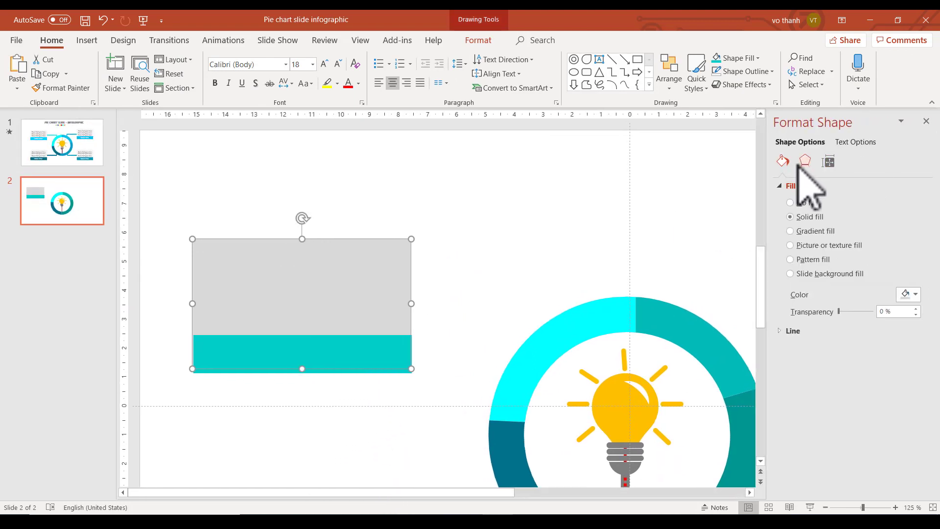
left_click(805, 161)
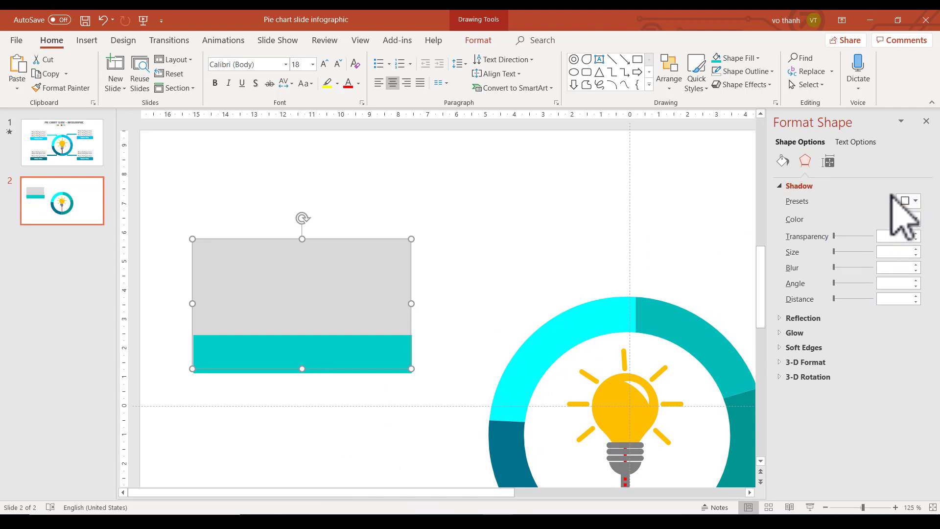
left_click(915, 201)
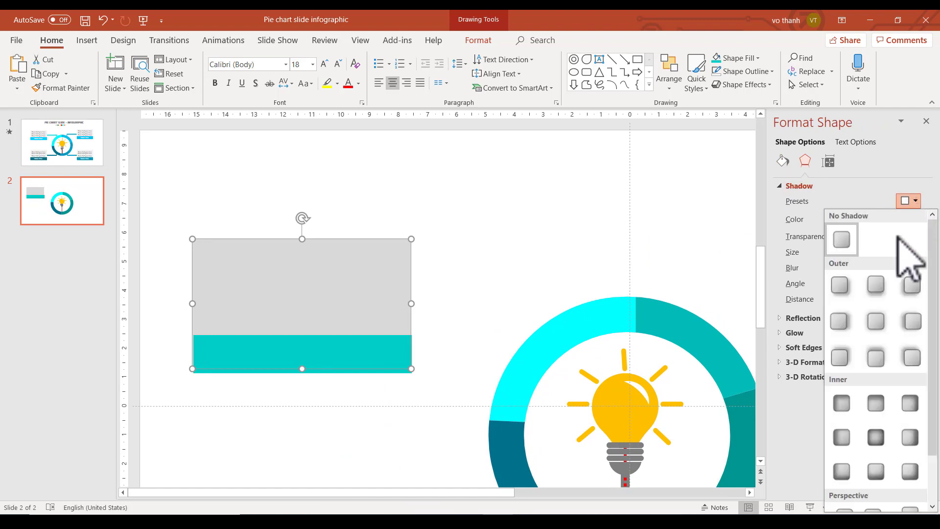
left_click(852, 373)
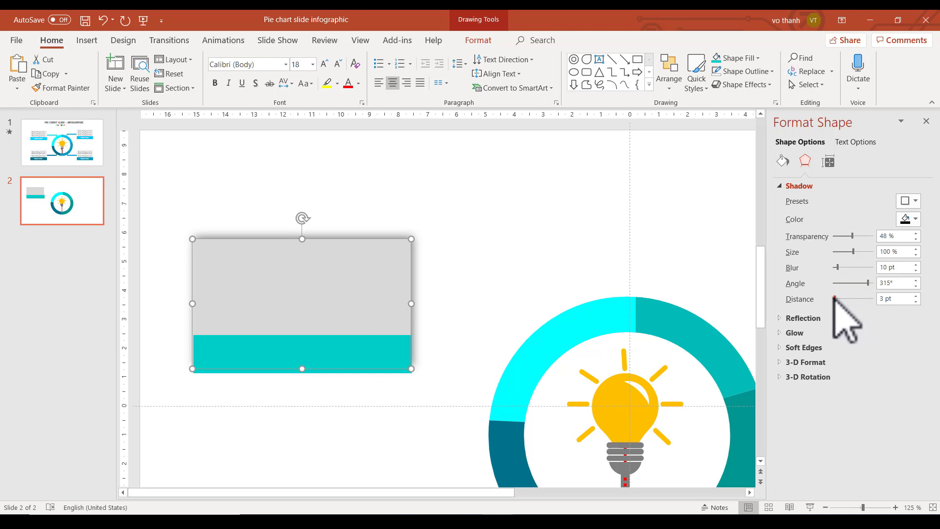
left_click_drag(834, 297, 834, 298)
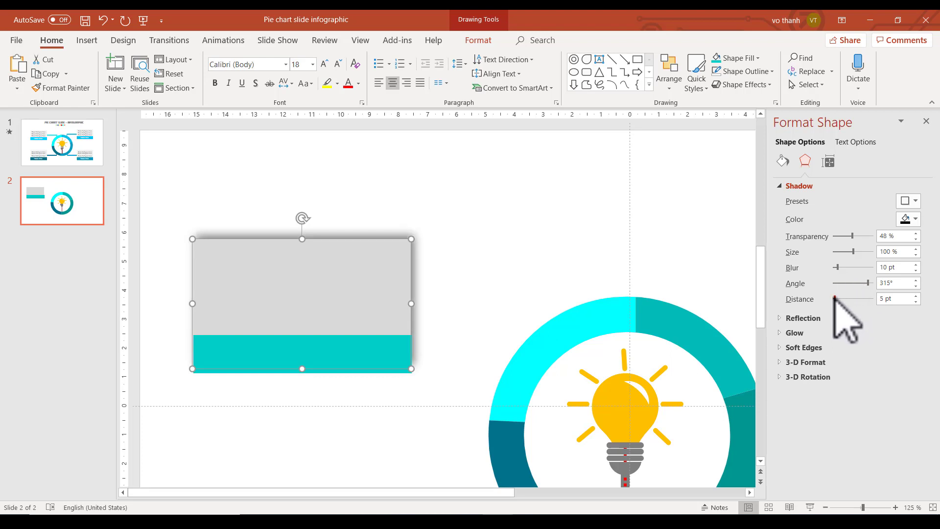
scroll(462, 272, "down", 2, "ctrl")
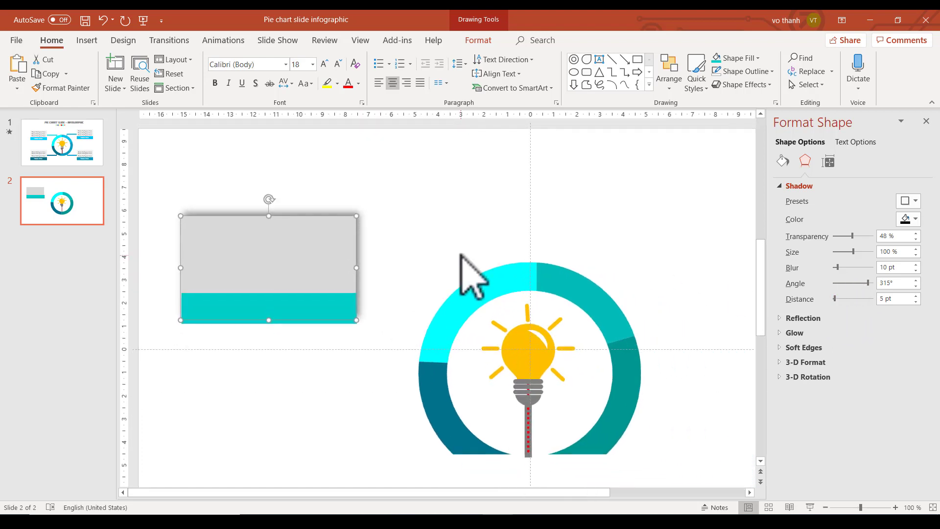
Nudge the teal bar up with Ctrl+Up until flush with the grey box's bottom, then select the card.
left_click(288, 307)
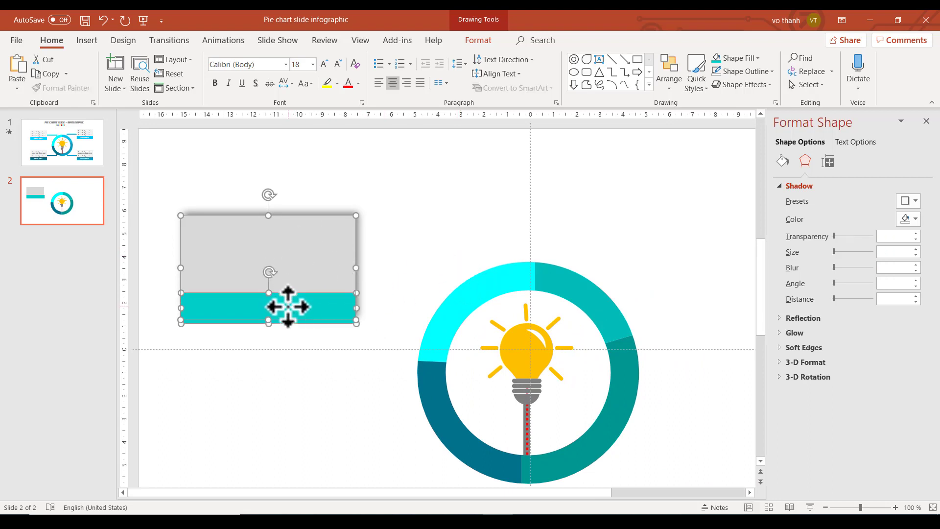
left_click_drag(288, 307, 293, 308)
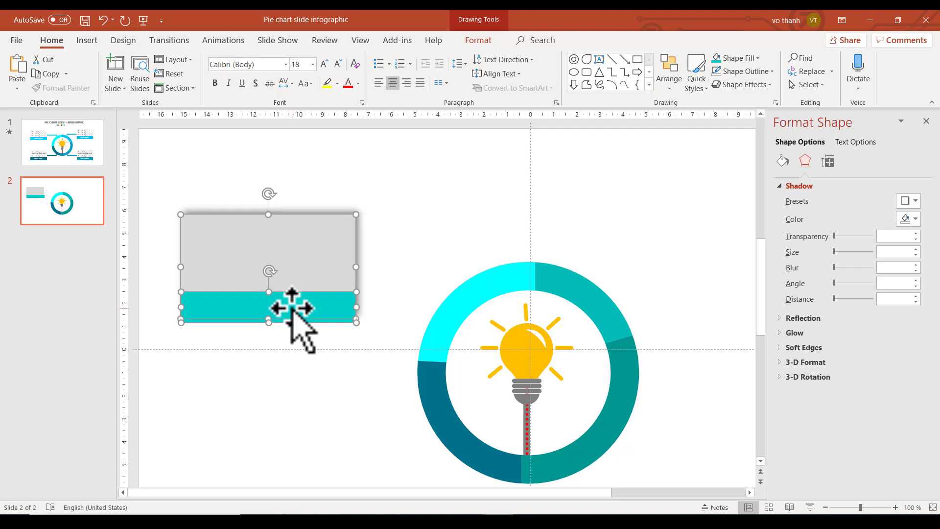
key("ctrl+Up")
left_click(314, 348)
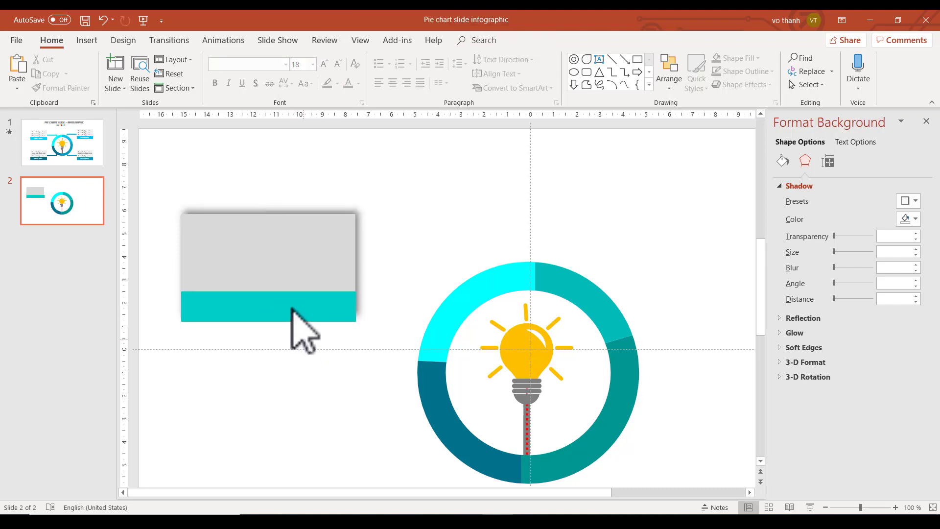
left_click(293, 310)
key("ctrl+Up")
key("ctrl+Up")
key("ctrl+Up")
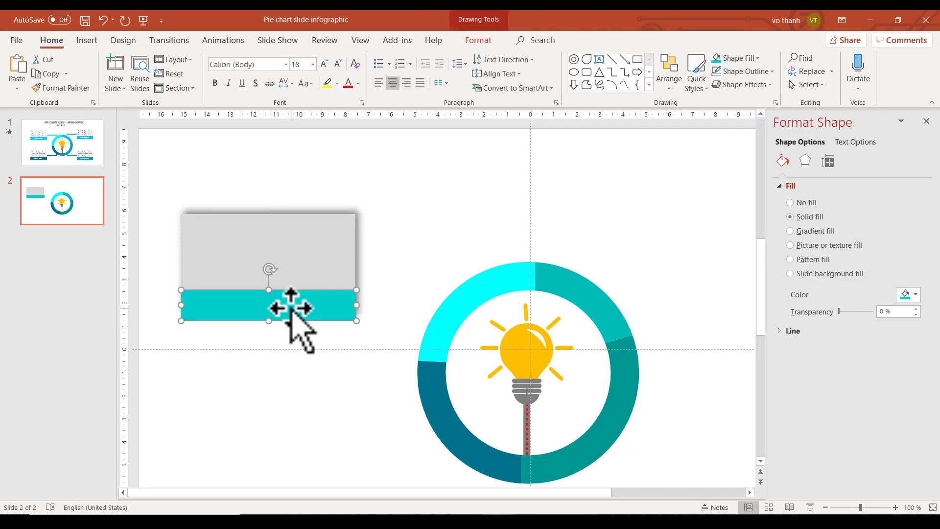
key("ctrl+Up")
key("ctrl+Up")
key("ctrl+Up")
key("ctrl+Up")
key("ctrl+Up")
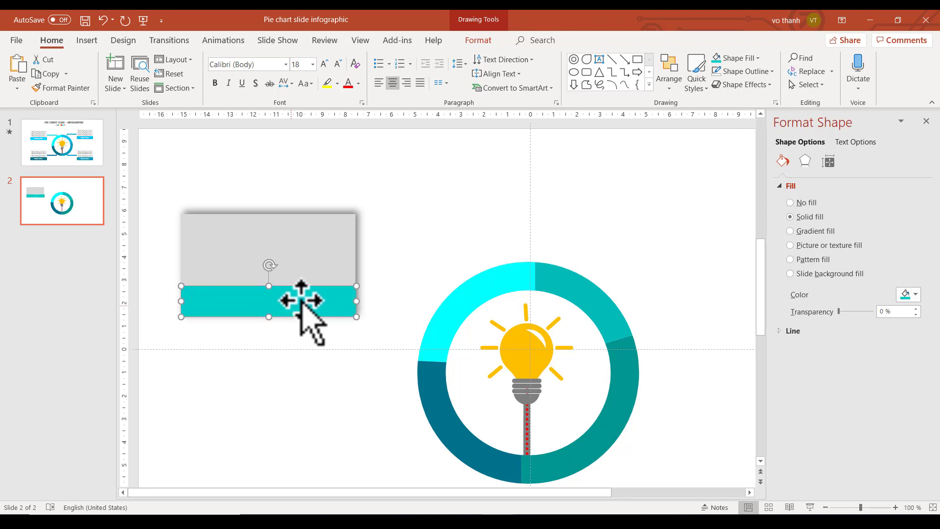
left_click(321, 267)
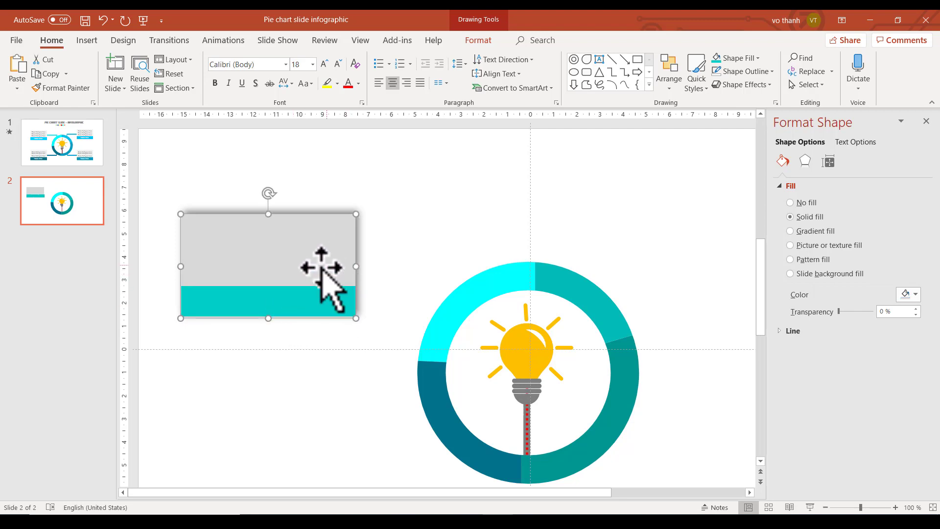
left_click(319, 316, "shift")
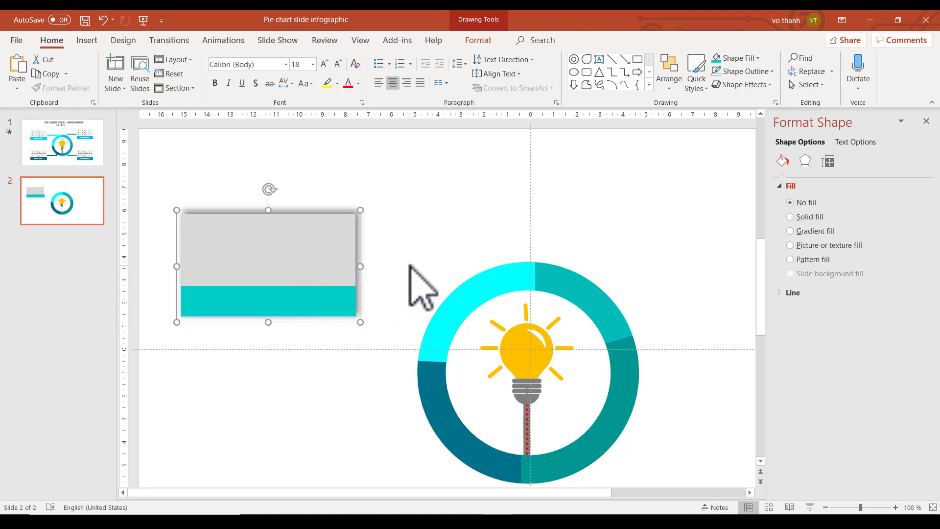
Add a 'YOUR TITLE' text box in Tw Cen MT, fit it onto the teal strip, and colour it black.
left_click(600, 60)
left_click_drag(427, 188, 592, 225)
type("YOUR TITLE")
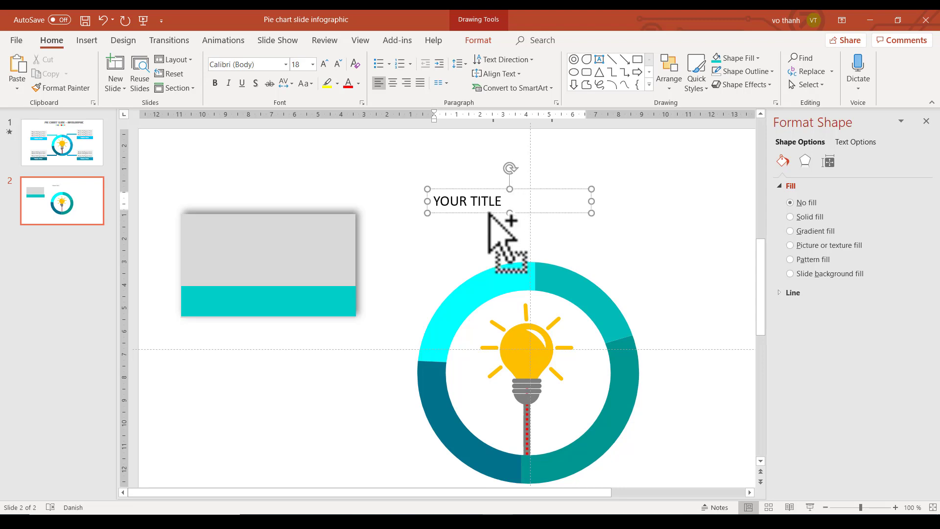
key("ctrl+a")
left_click(274, 65)
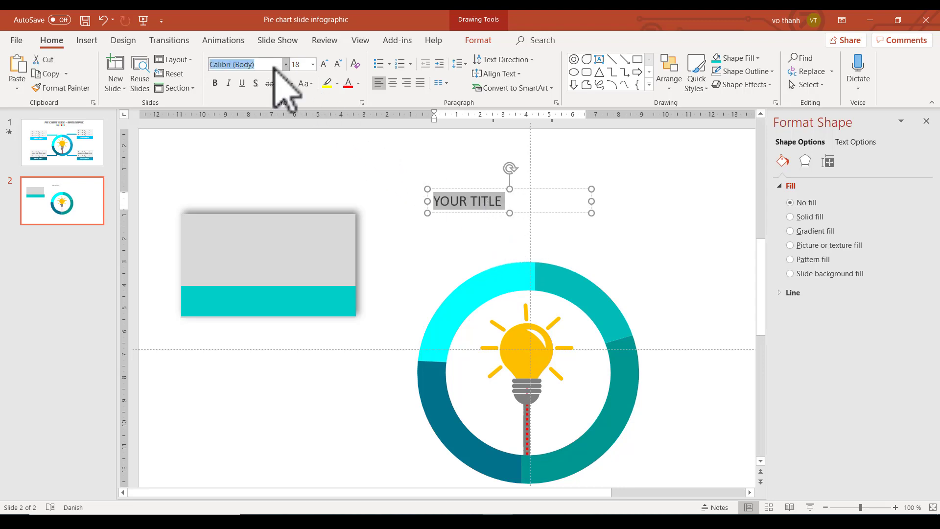
key("Return")
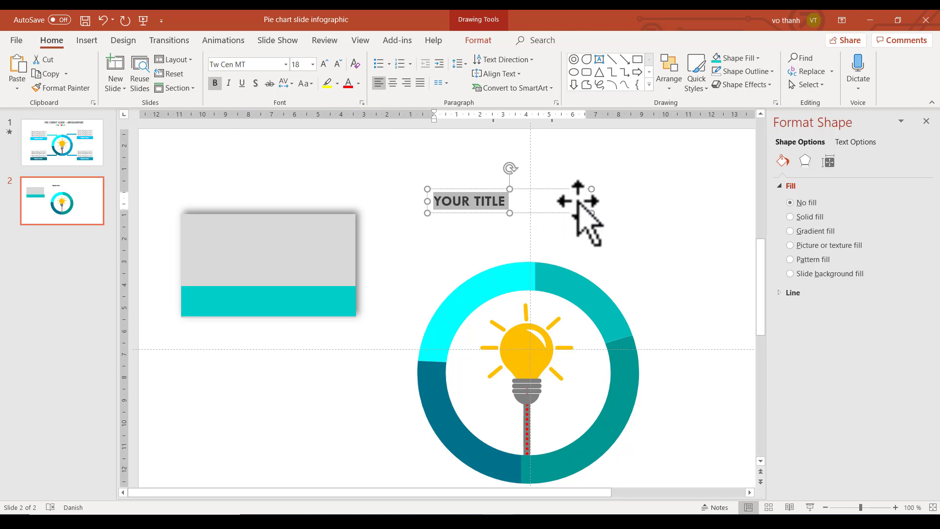
mouse_move(591, 201)
left_mouse_down()
mouse_move(518, 205)
mouse_move(273, 288)
mouse_move(283, 290)
left_mouse_up()
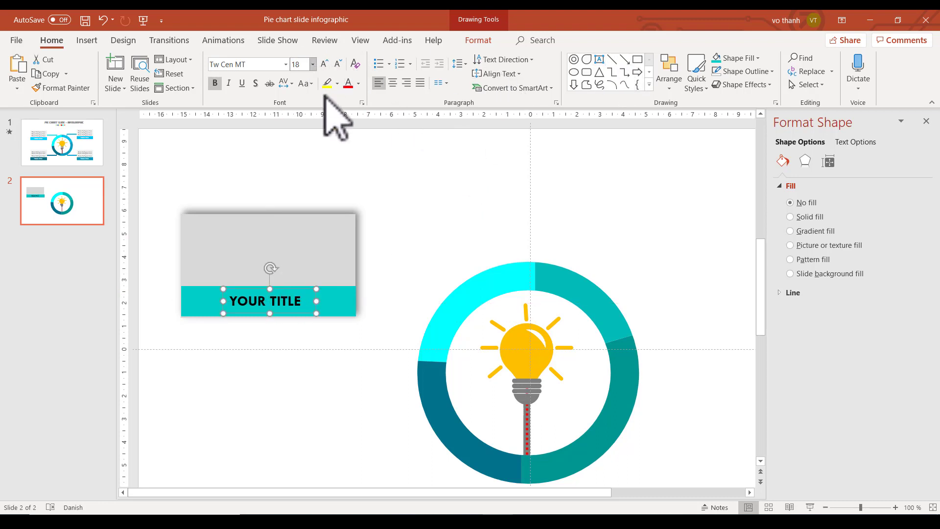
left_click(359, 83)
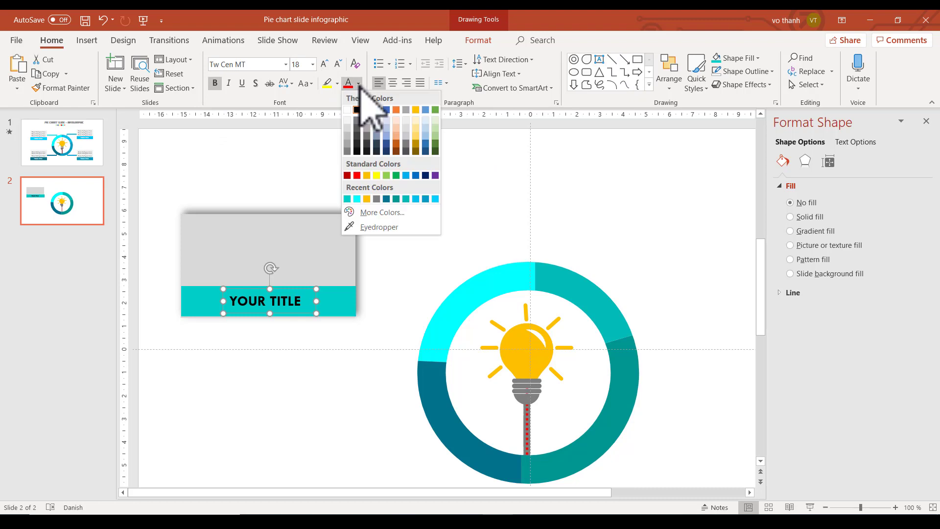
left_click(356, 152)
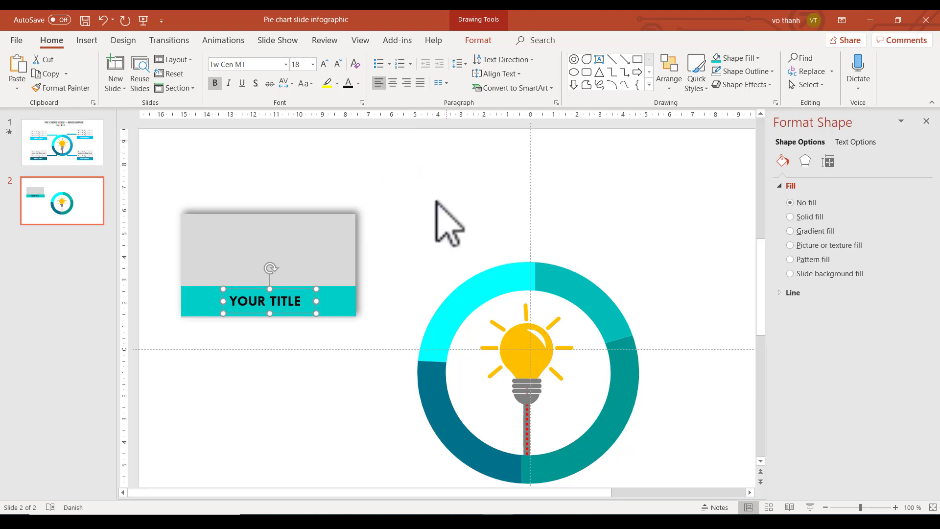
Add a 'Some text goes here' text box and narrow it to fit the text.
left_click(599, 59)
left_click_drag(417, 176, 583, 213)
type("Some text goes here")
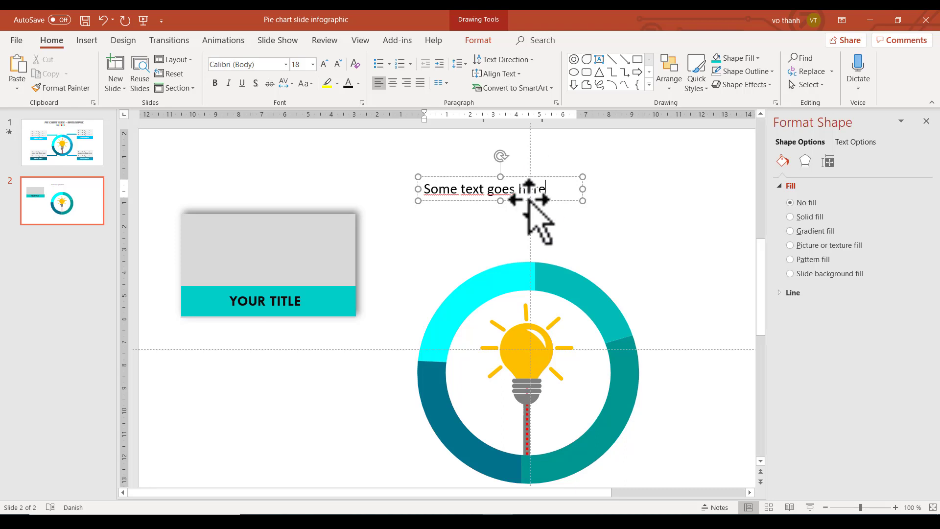
left_click_drag(583, 189, 308, 258)
Set the text to Tw Cen MT 18 and place the box inside the grey card.
left_click(274, 64)
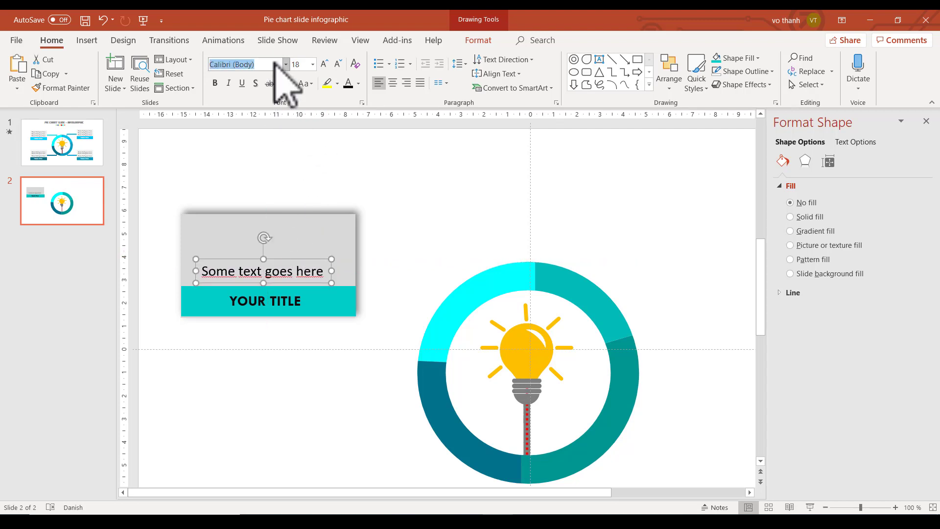
left_click(290, 269)
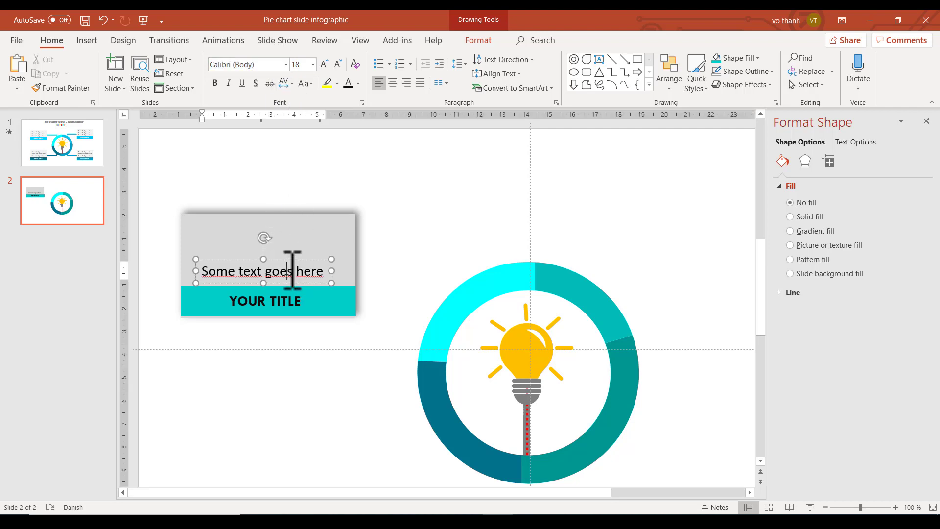
key("ctrl+a")
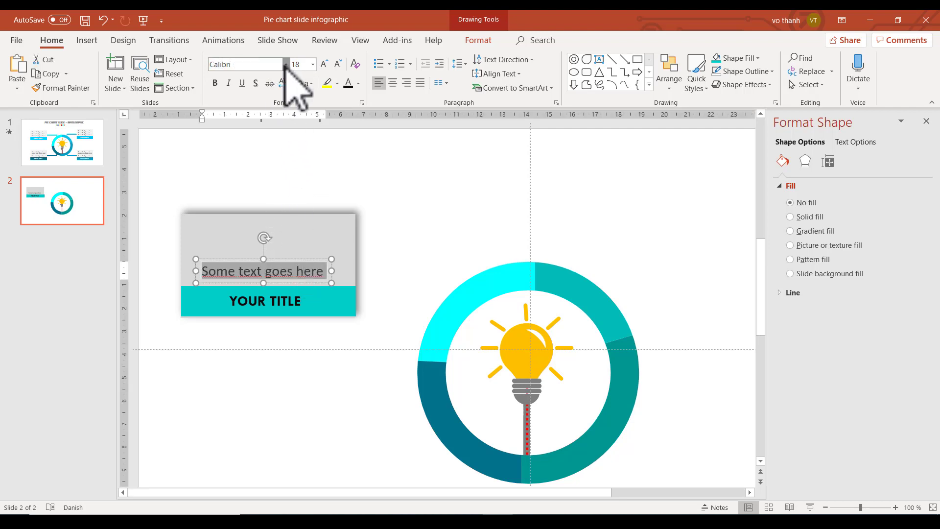
left_click(258, 63)
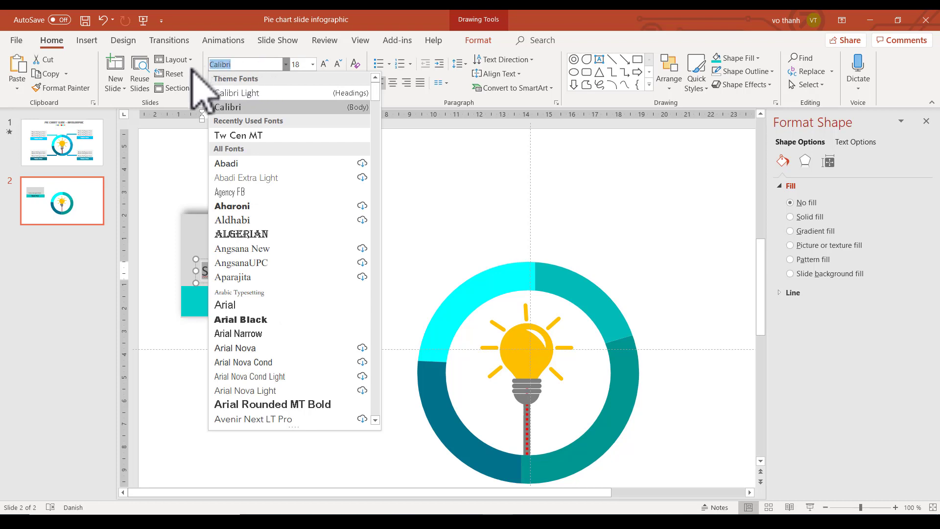
left_click(238, 135)
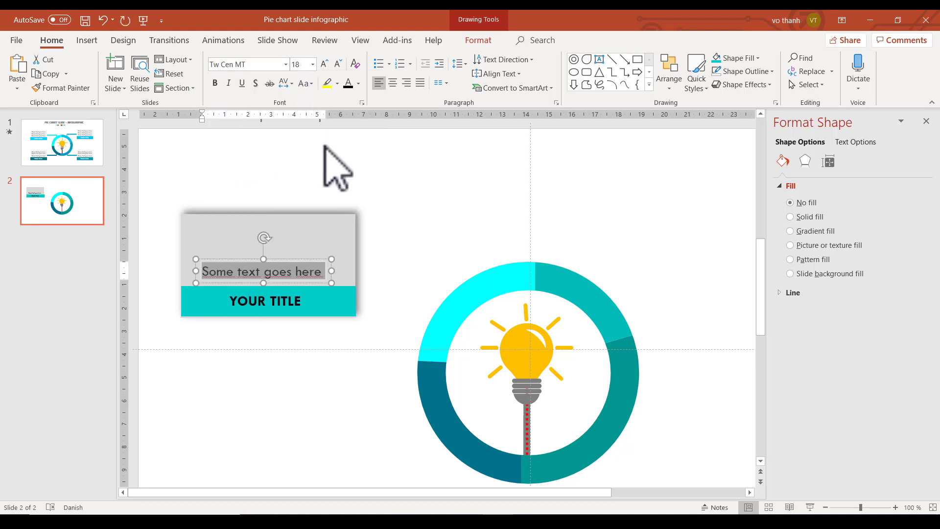
left_click(325, 63)
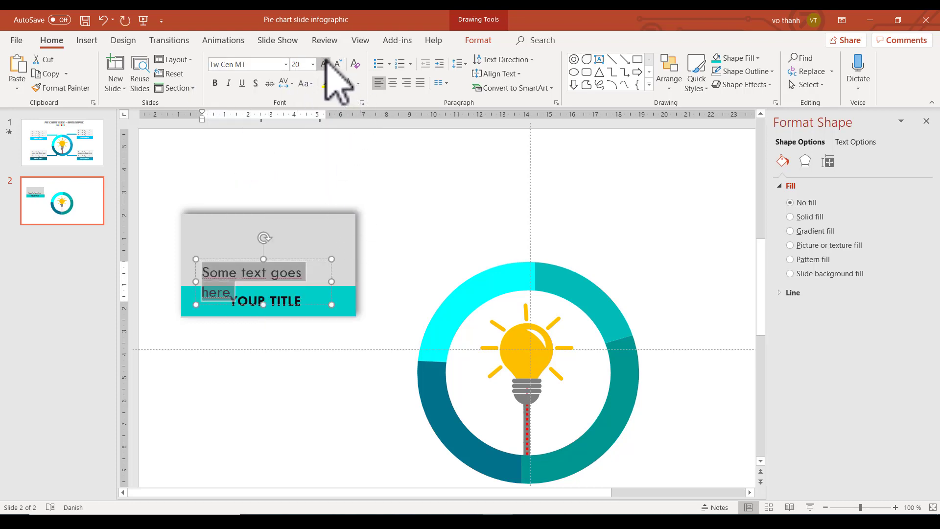
left_click_drag(332, 281, 344, 282)
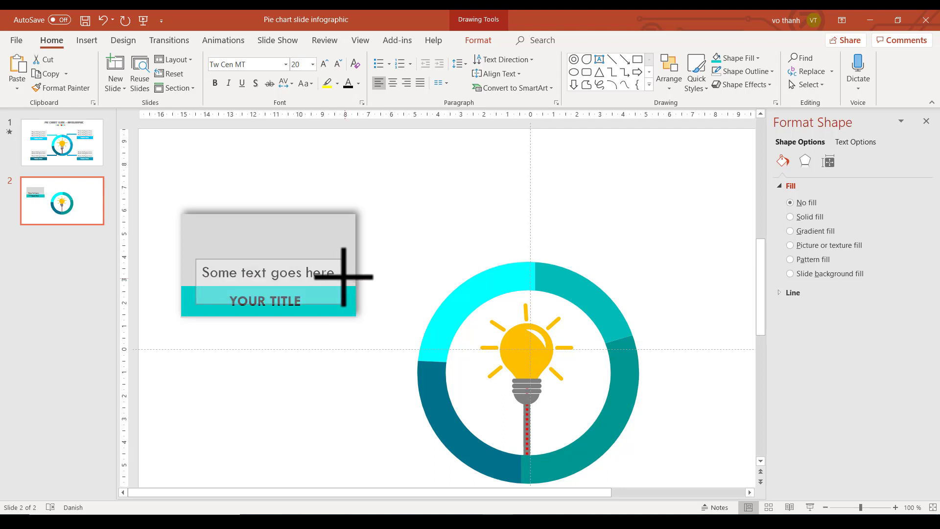
left_click_drag(289, 255, 284, 260)
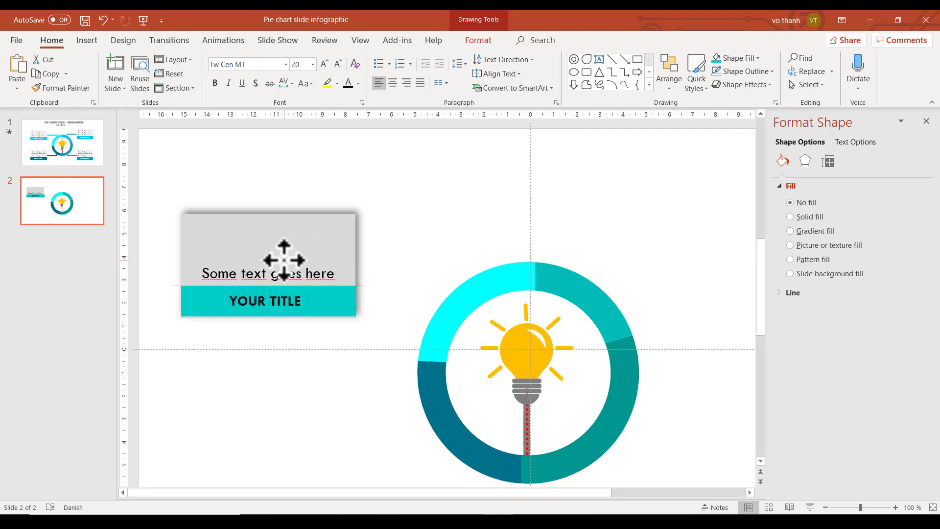
left_click(338, 64)
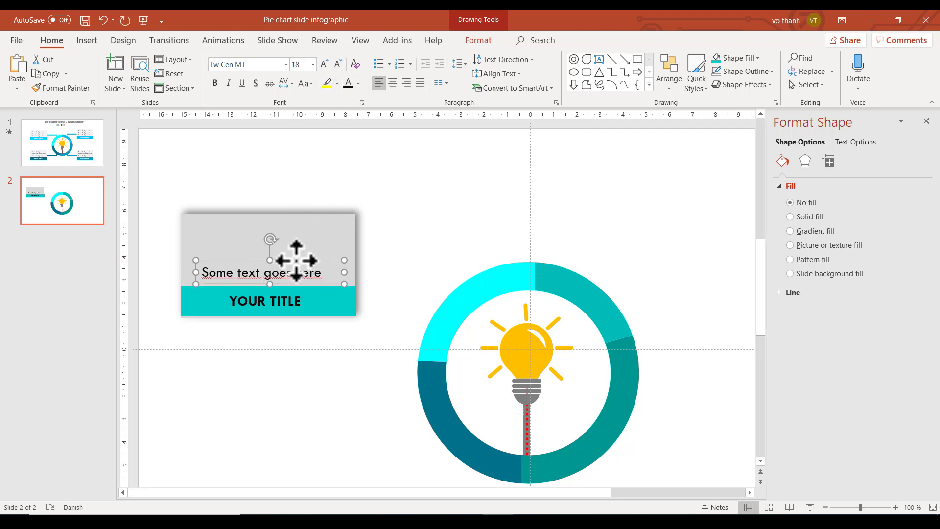
mouse_move(295, 261)
left_mouse_down()
mouse_move(347, 255)
mouse_move(352, 264)
left_mouse_up()
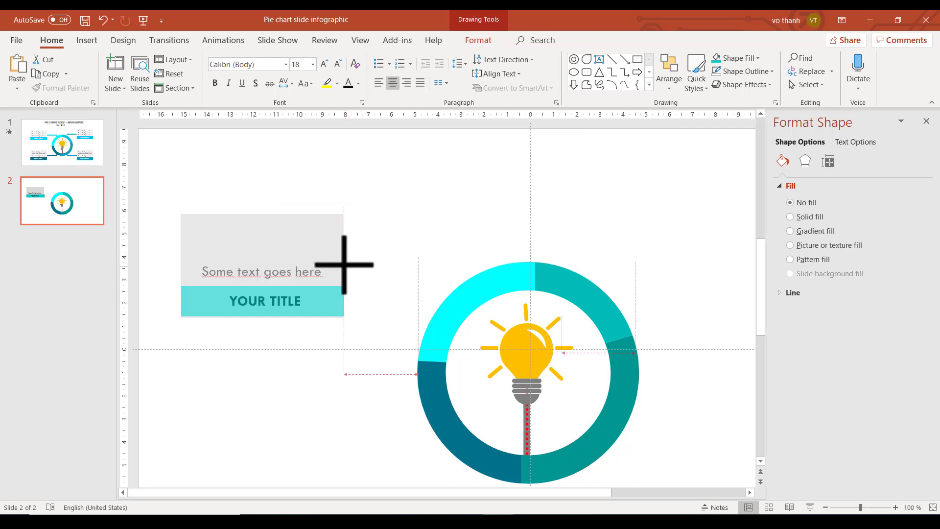
left_click_drag(342, 264, 343, 265)
mouse_move(261, 212)
left_mouse_down()
mouse_move(261, 259)
mouse_move(277, 259)
left_mouse_up()
Ctrl-drag two copies of the text line above the original to make three lines.
left_click(283, 273)
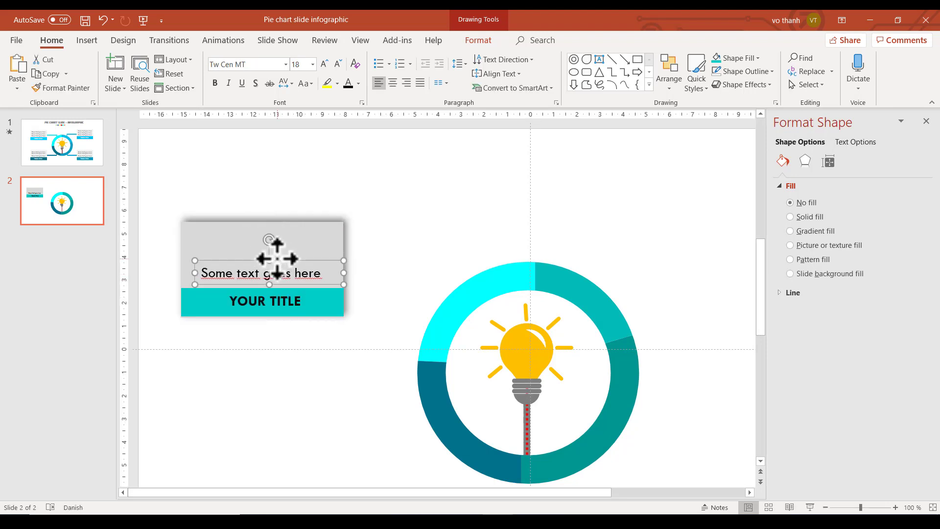
left_click_drag(290, 266, 277, 241)
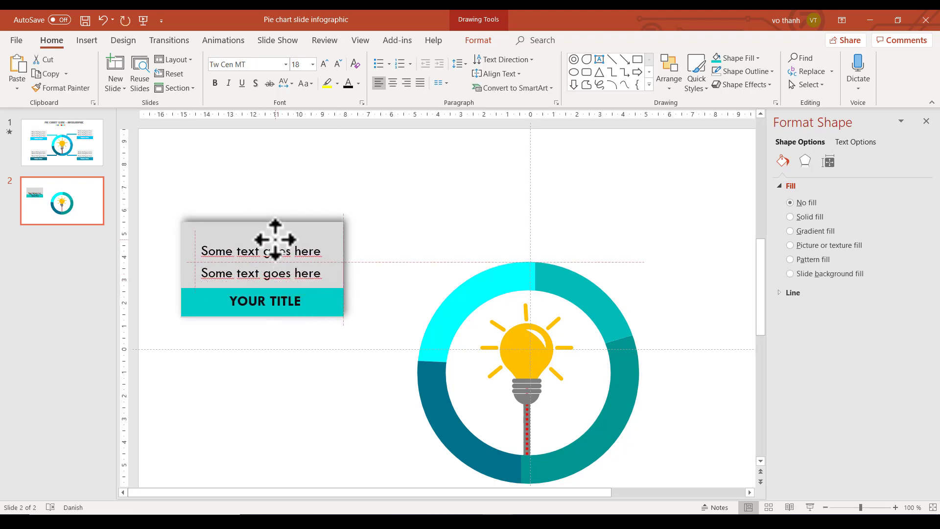
left_click_drag(277, 241, 275, 241)
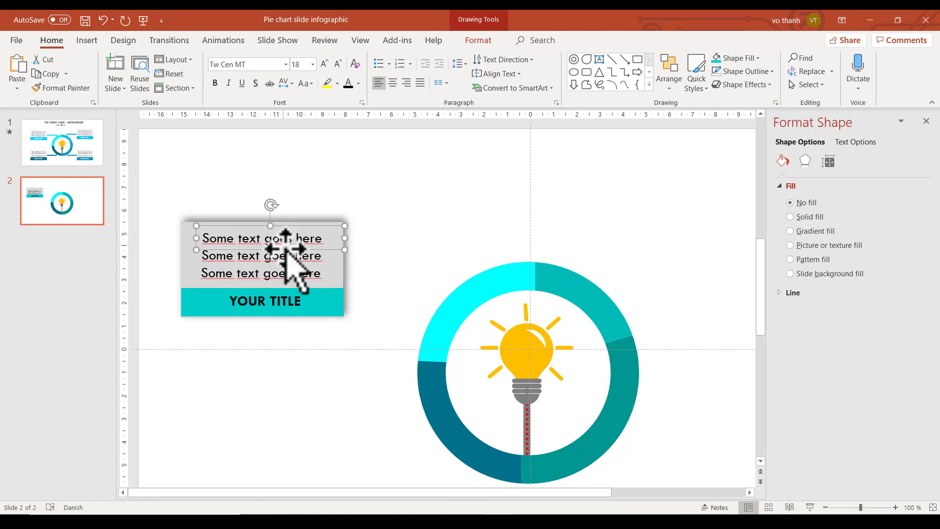
left_click(353, 264)
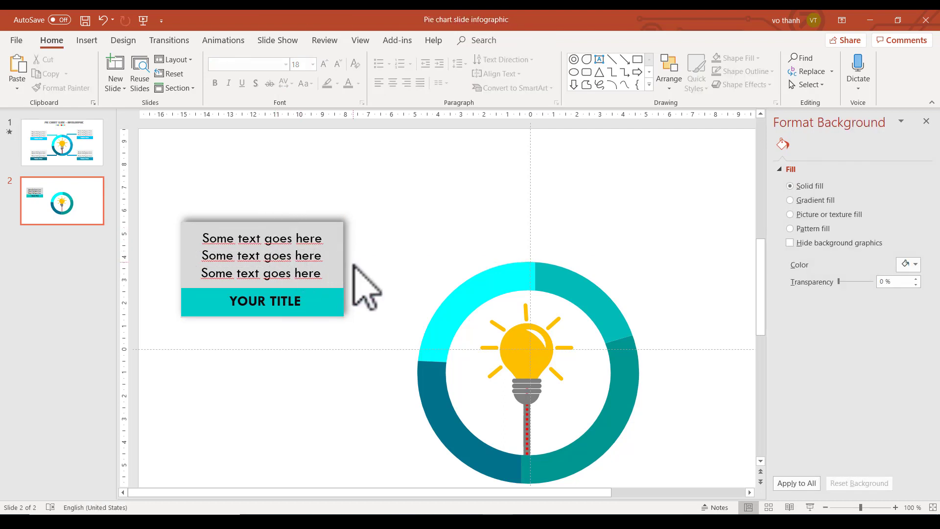
Narrow the grey label box from both sides and realign the YOUR TITLE bar with it.
left_click(344, 264)
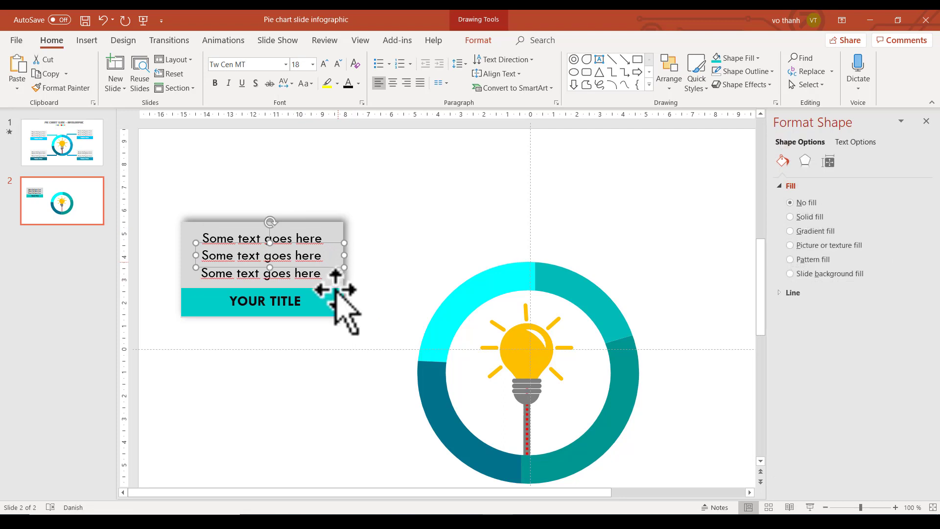
left_click_drag(349, 270, 335, 265)
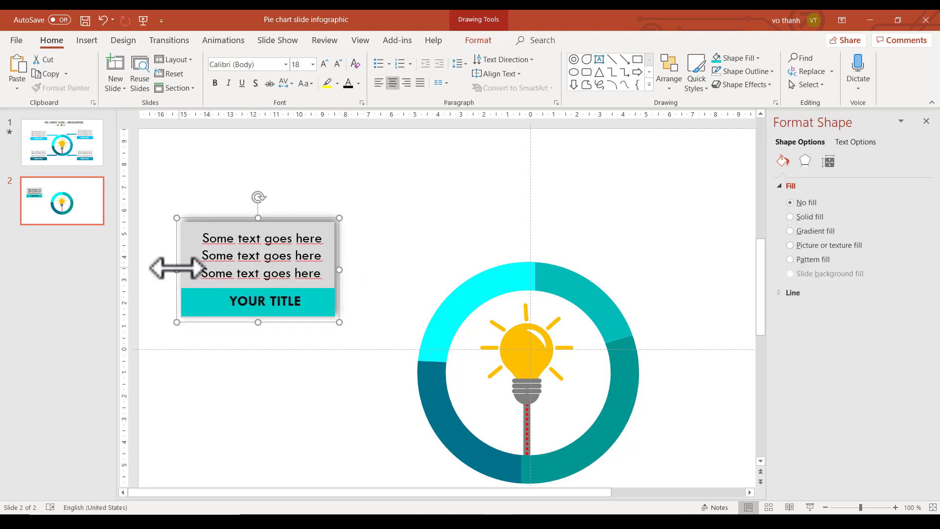
left_click_drag(180, 267, 182, 270)
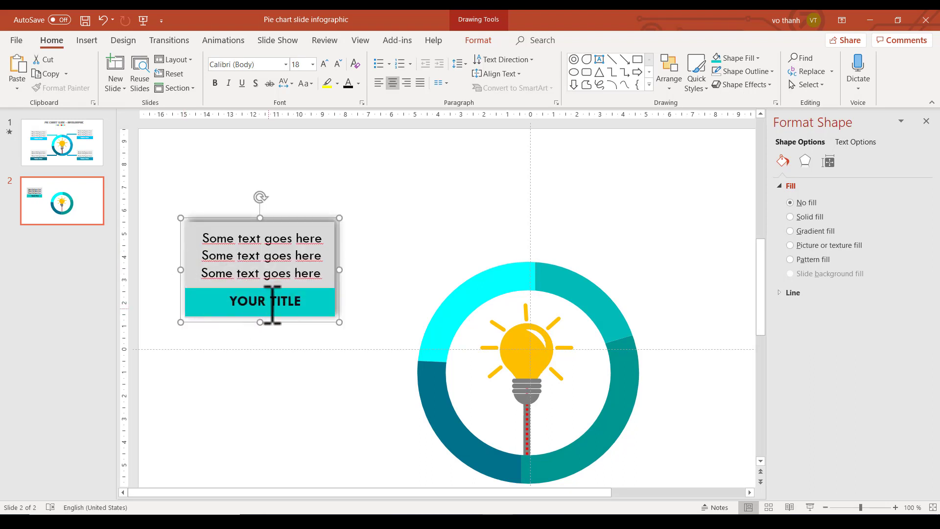
left_click(273, 296)
left_click(268, 289)
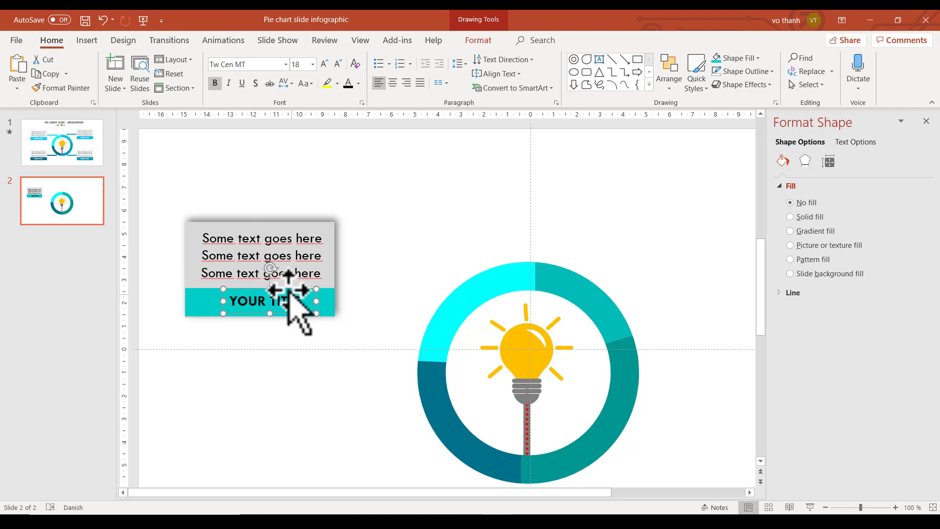
left_click_drag(292, 290, 286, 288)
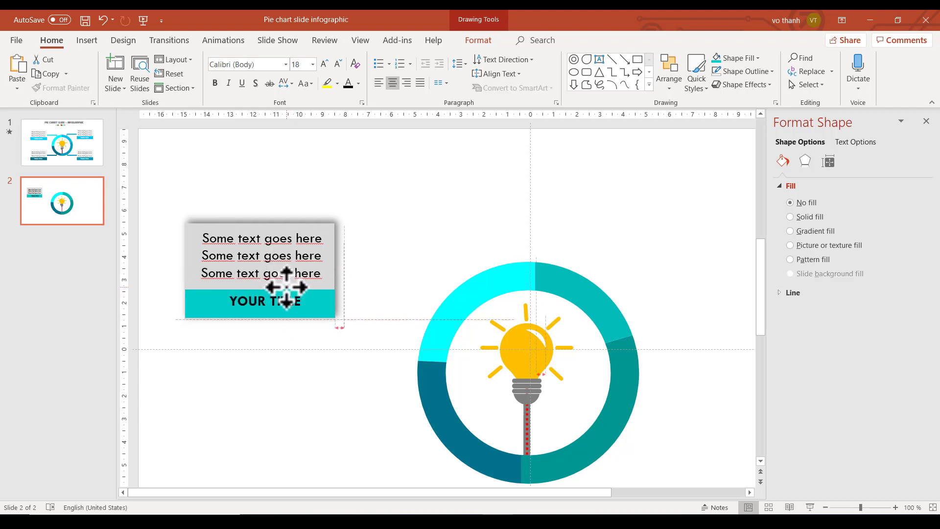
Select all label box parts and move them right and down toward the donut.
left_click(392, 268)
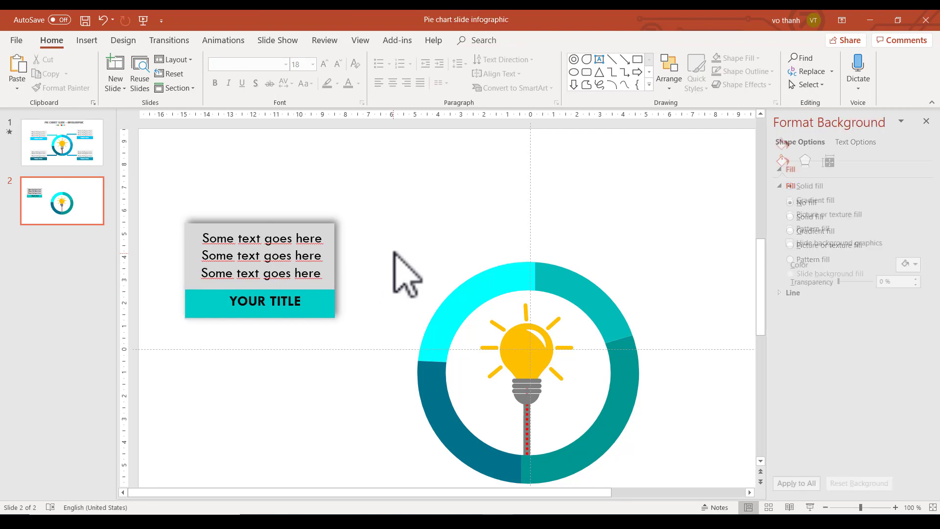
scroll(430, 262, "down", 2, "ctrl")
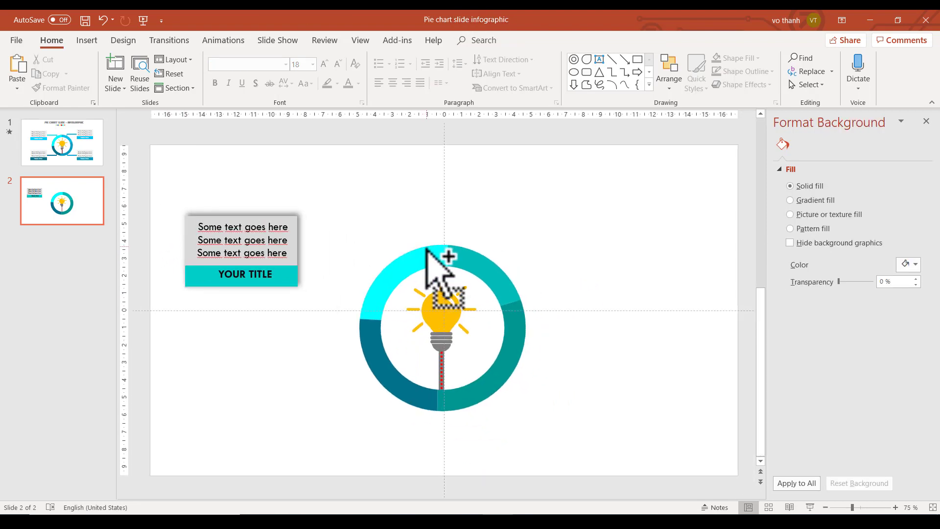
left_click_drag(162, 177, 363, 387)
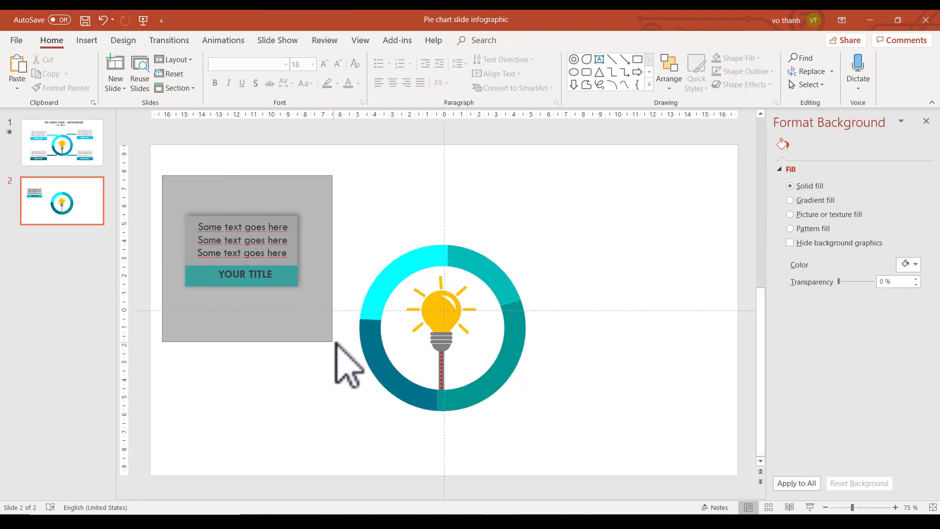
left_click_drag(279, 219, 285, 232)
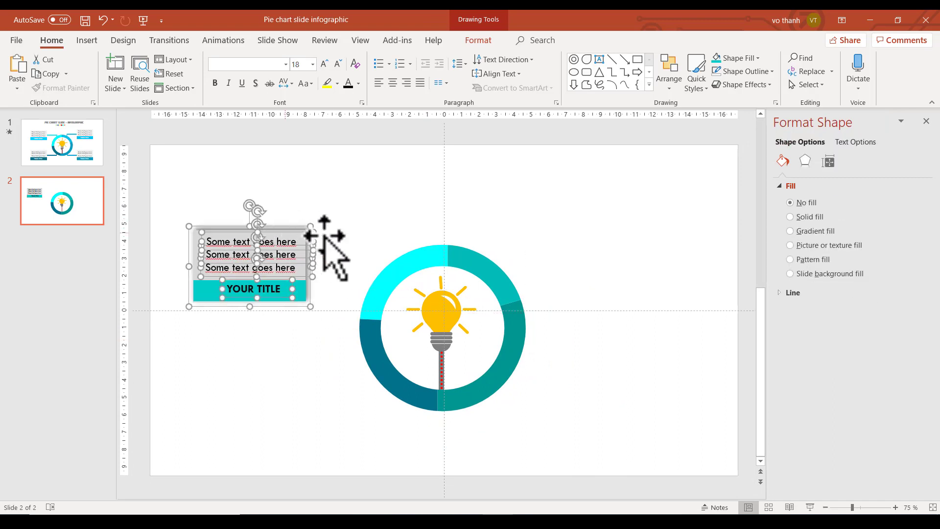
left_click(368, 234)
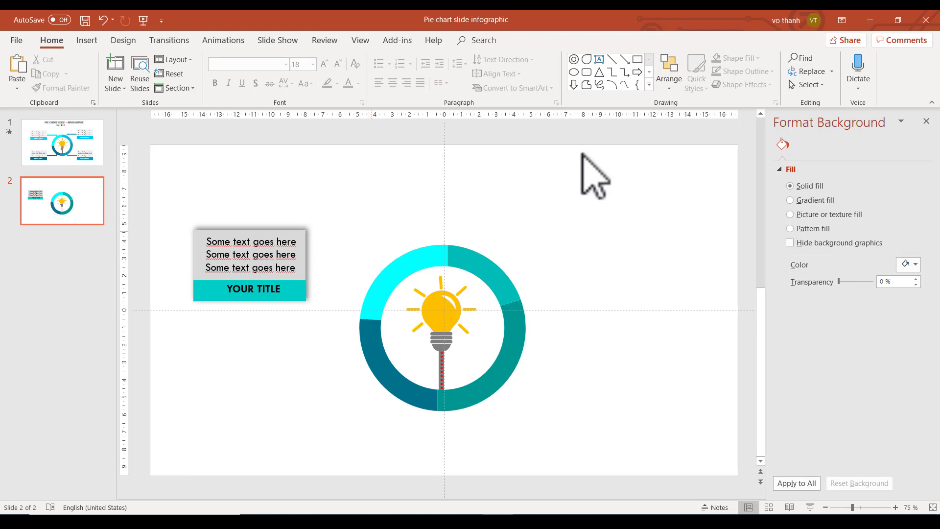
Draw a tall rounded rectangle right of the donut, rounding its corners into a pill.
left_click(586, 72)
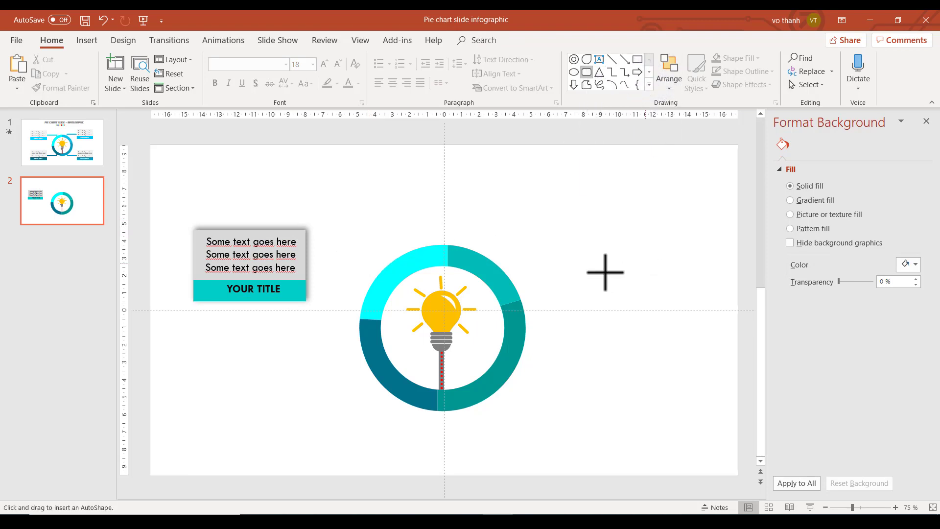
left_click_drag(588, 226, 607, 296)
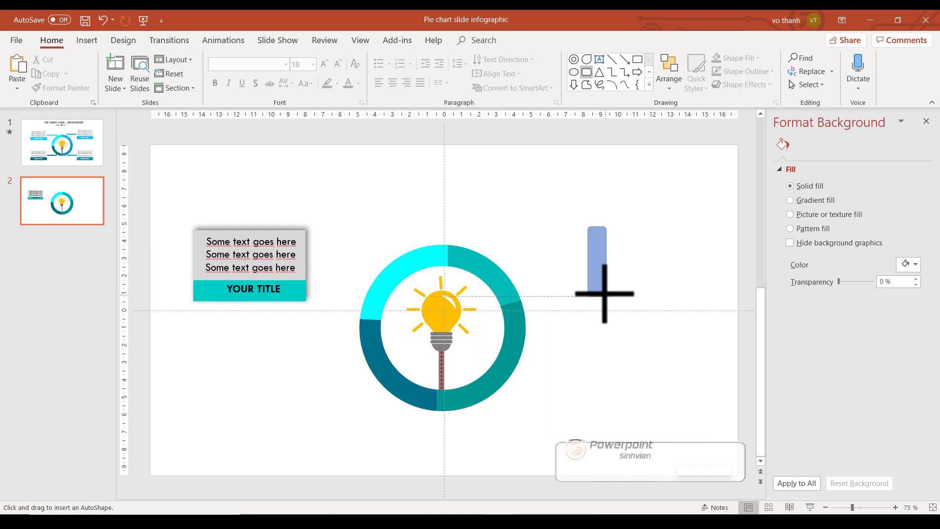
scroll(659, 279, "up", 5, "ctrl")
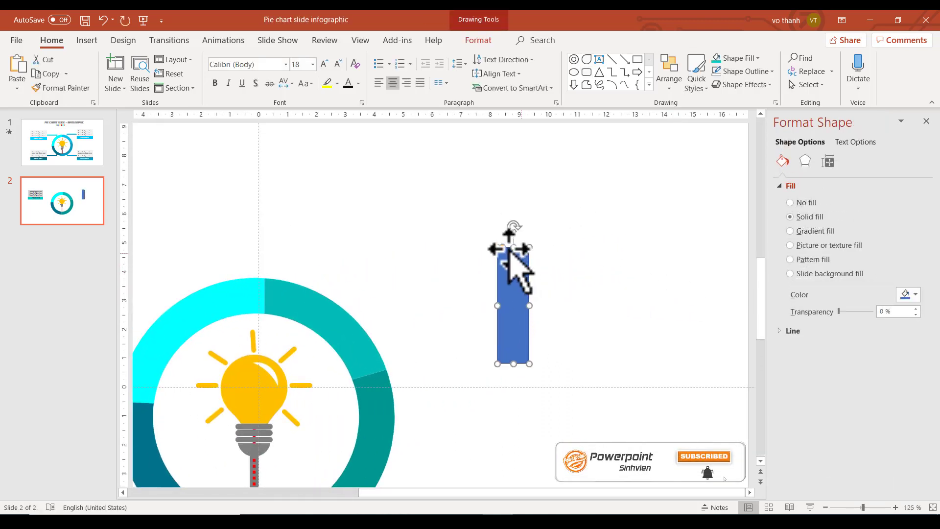
mouse_move(503, 247)
left_mouse_down()
mouse_move(528, 321)
mouse_move(519, 305)
mouse_move(529, 280)
left_mouse_up()
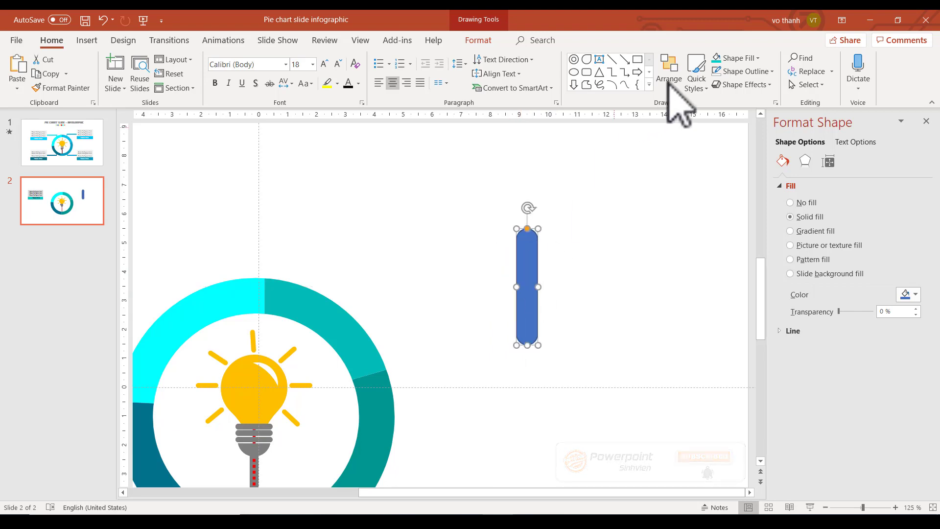
Fill the pill with the recent teal, remove its outline, and make it narrower and shorter.
left_click(759, 58)
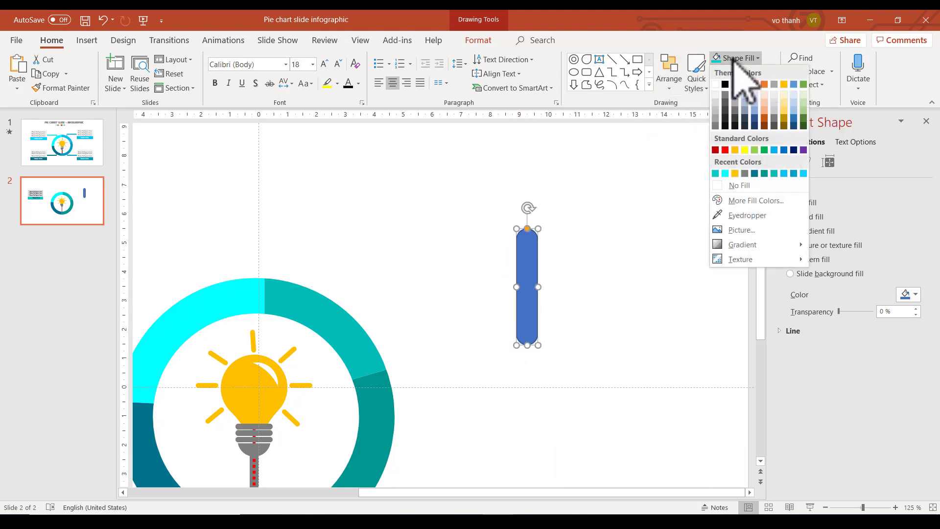
left_click(716, 172)
left_click(772, 72)
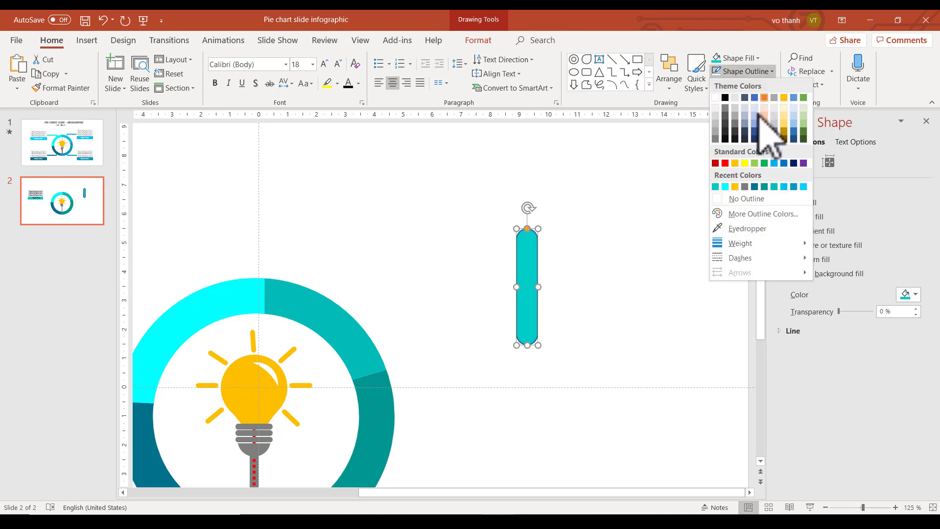
left_click(737, 198)
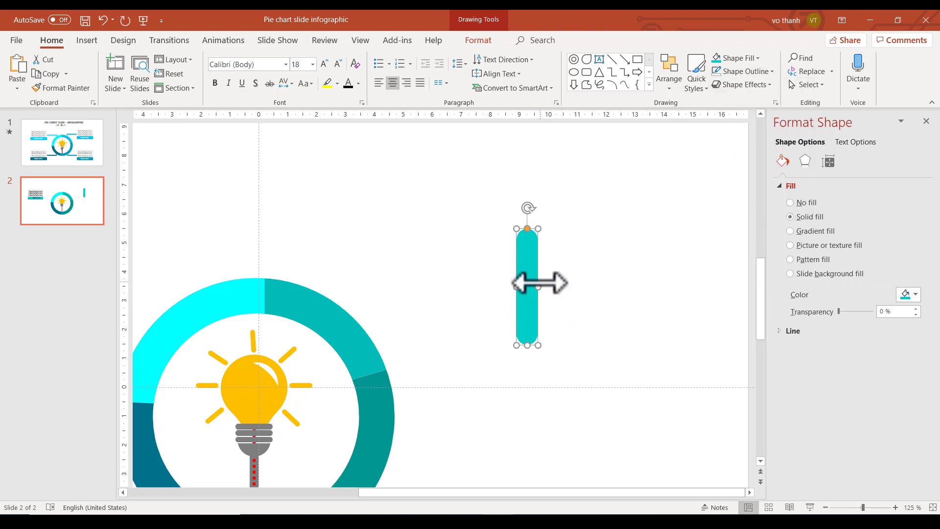
left_click_drag(538, 284, 532, 284)
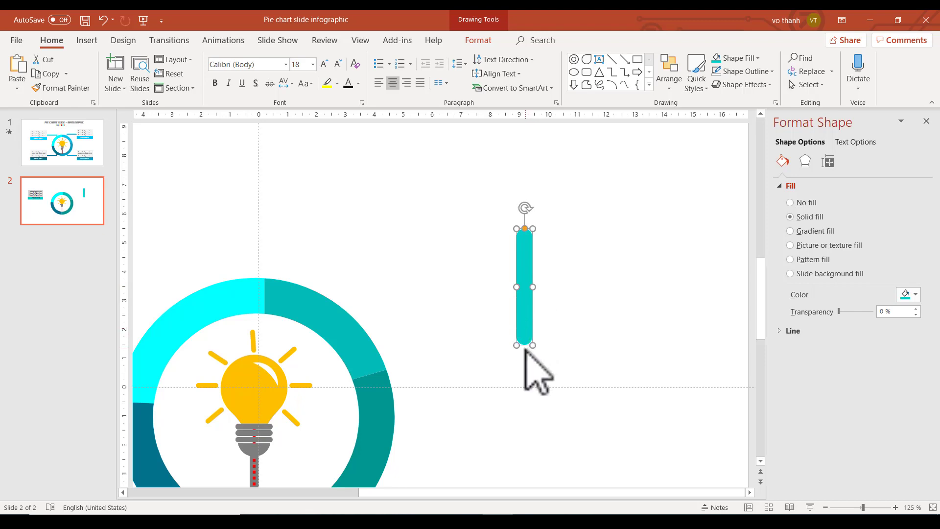
mouse_move(516, 344)
left_mouse_down()
mouse_move(527, 277)
mouse_move(563, 255)
left_mouse_up()
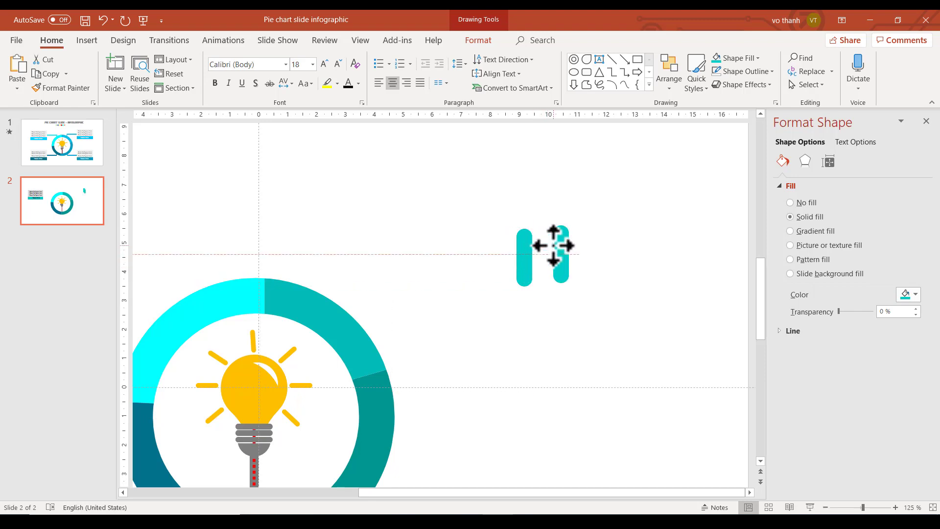
Rotate the duplicate teal pill 90° so it lies horizontally.
left_click(574, 247)
left_click(561, 230)
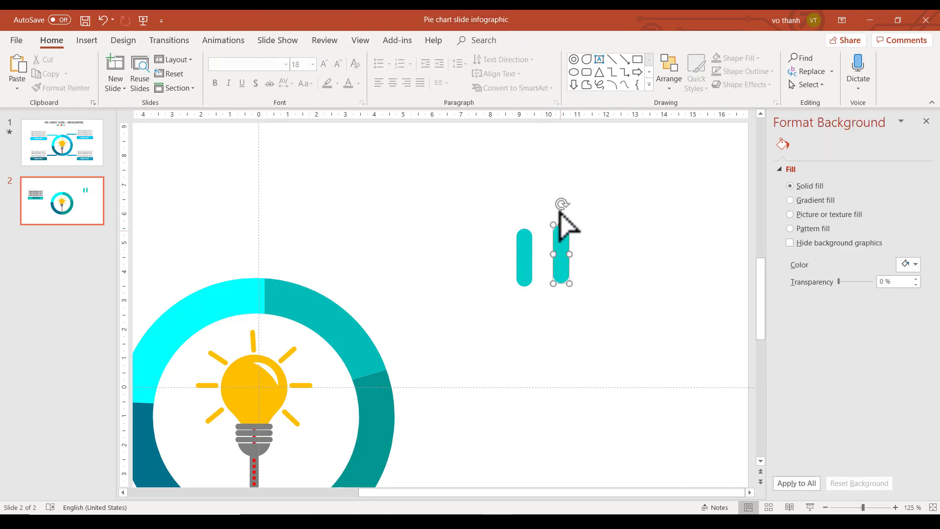
mouse_move(561, 202)
left_mouse_down()
mouse_move(613, 263)
mouse_move(609, 251)
left_mouse_up()
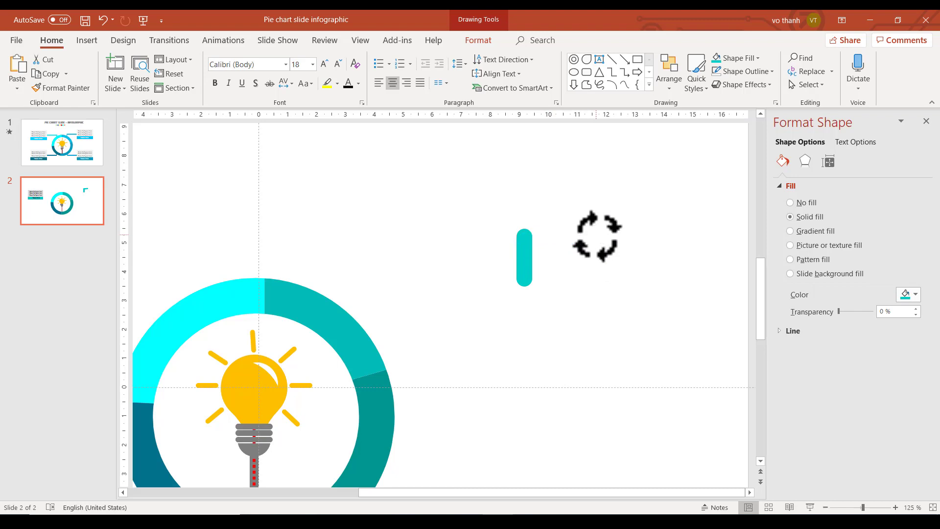
left_click_drag(598, 239, 597, 240)
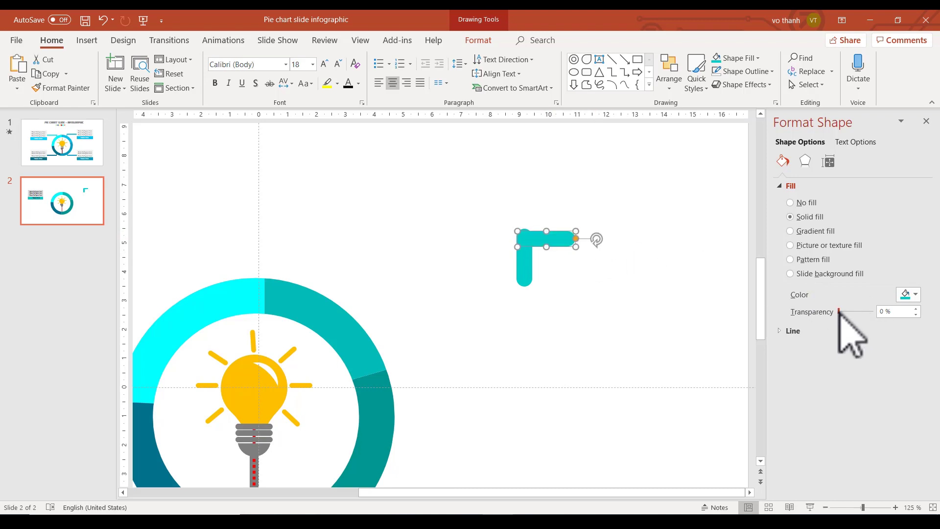
Set both the horizontal and vertical teal bars to 74% transparency.
left_click_drag(839, 311, 855, 312)
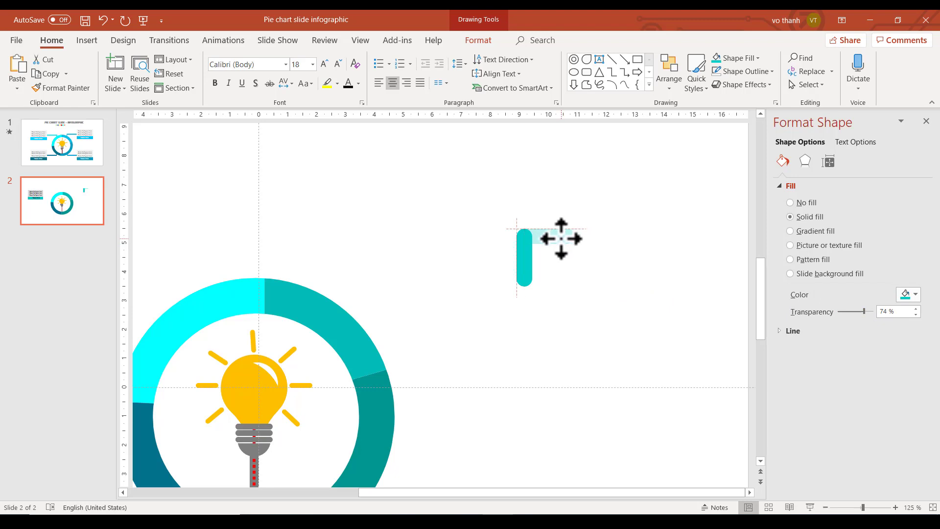
left_click(524, 262)
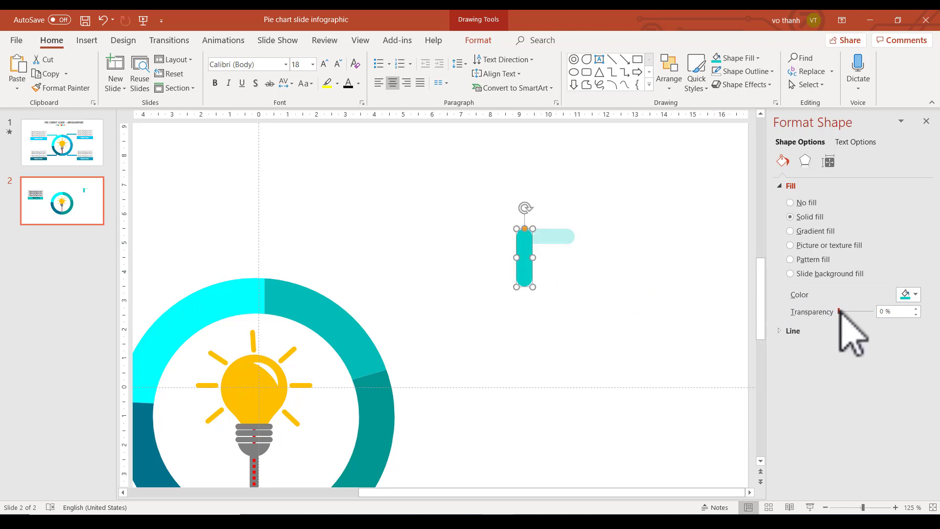
left_click_drag(838, 311, 864, 311)
Align the horizontal bar with the vertical bar's top and stretch it further right.
mouse_move(568, 237)
left_mouse_down()
mouse_move(550, 236)
mouse_move(585, 230)
left_mouse_up()
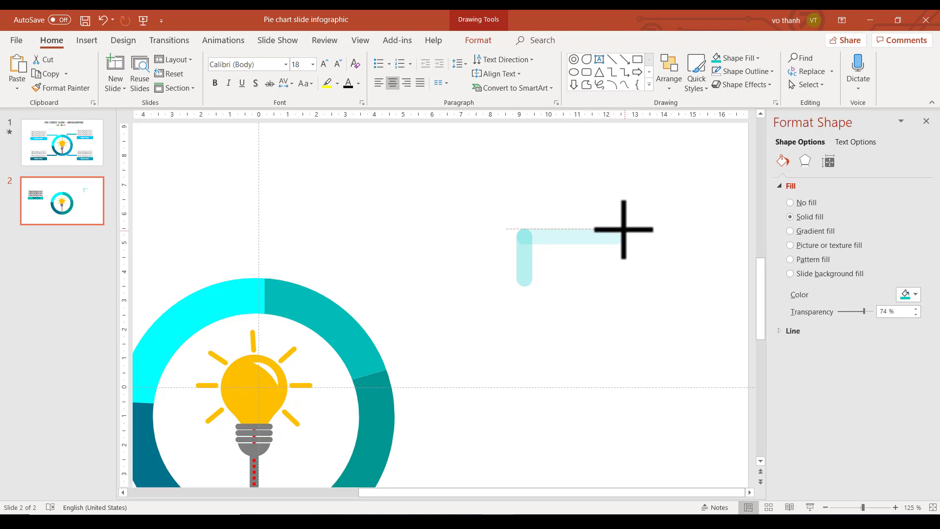
left_click_drag(625, 229, 626, 230)
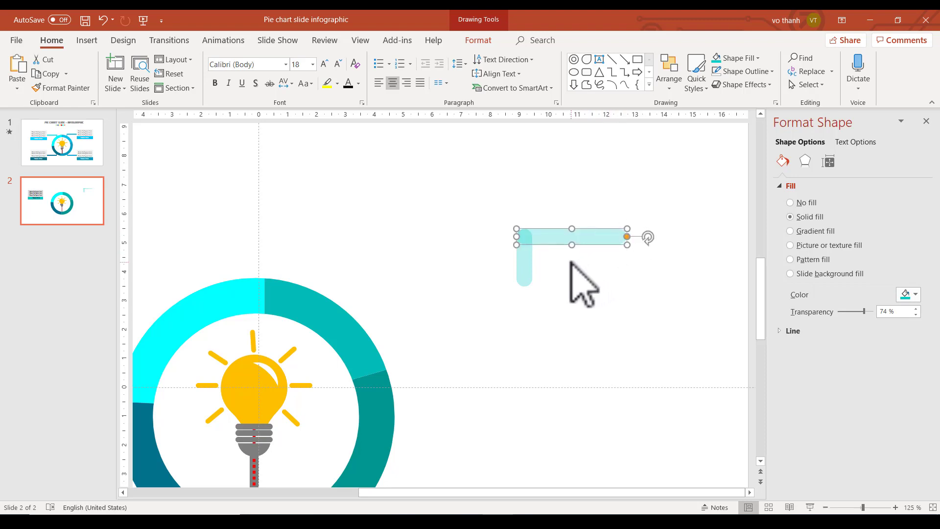
left_click(525, 263, "shift")
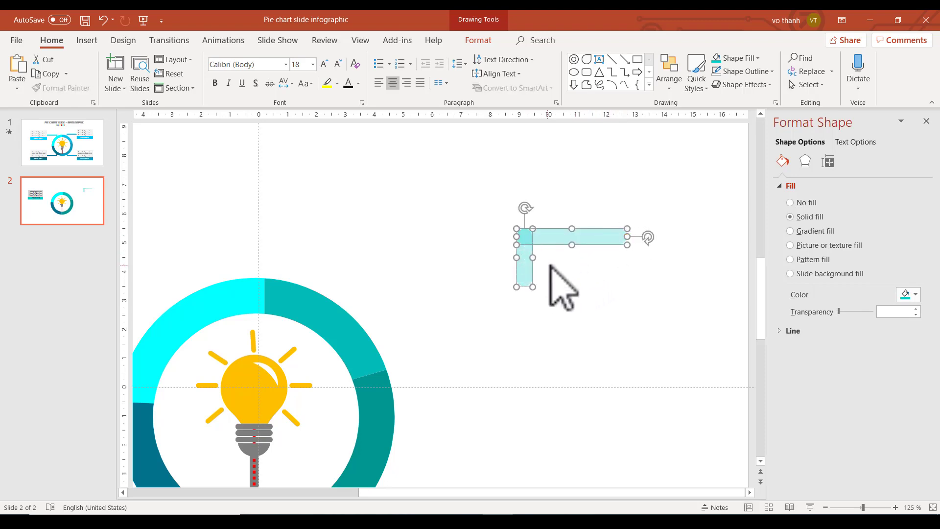
Zoom out and shrink the pair of connector bars.
scroll(602, 271, "down", 2)
scroll(603, 271, "down", 3)
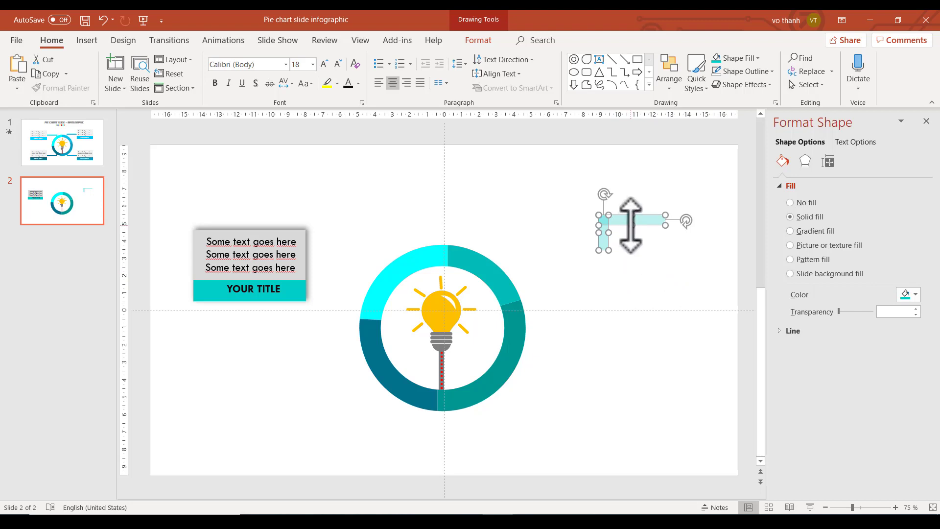
left_click_drag(631, 225, 629, 224)
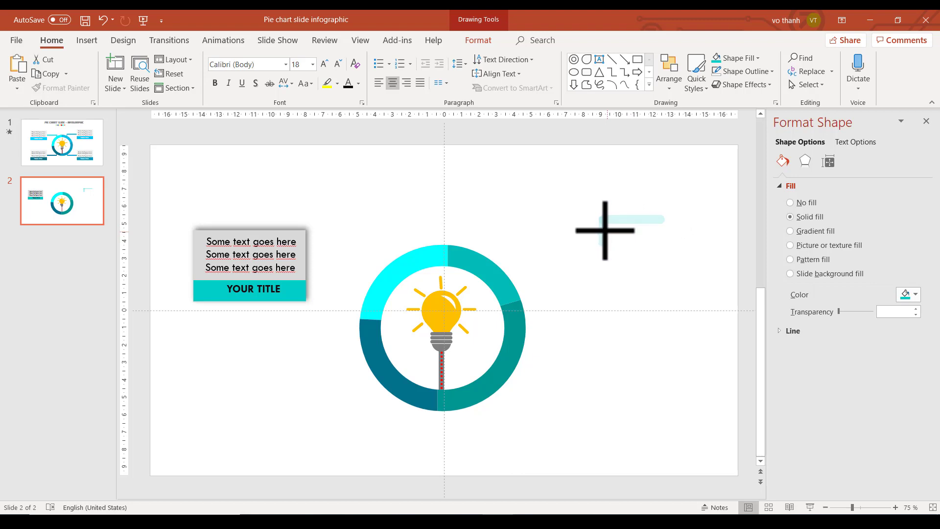
left_click_drag(604, 231, 604, 231)
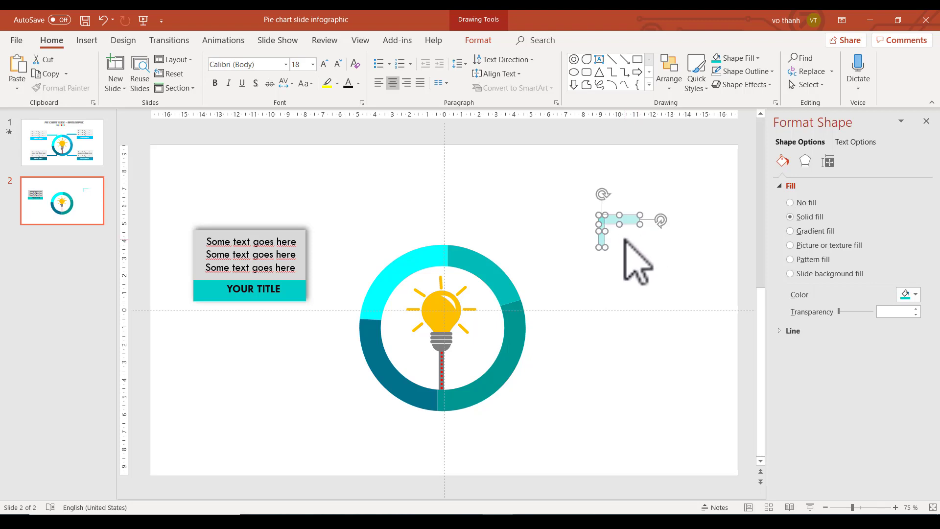
left_click(623, 245)
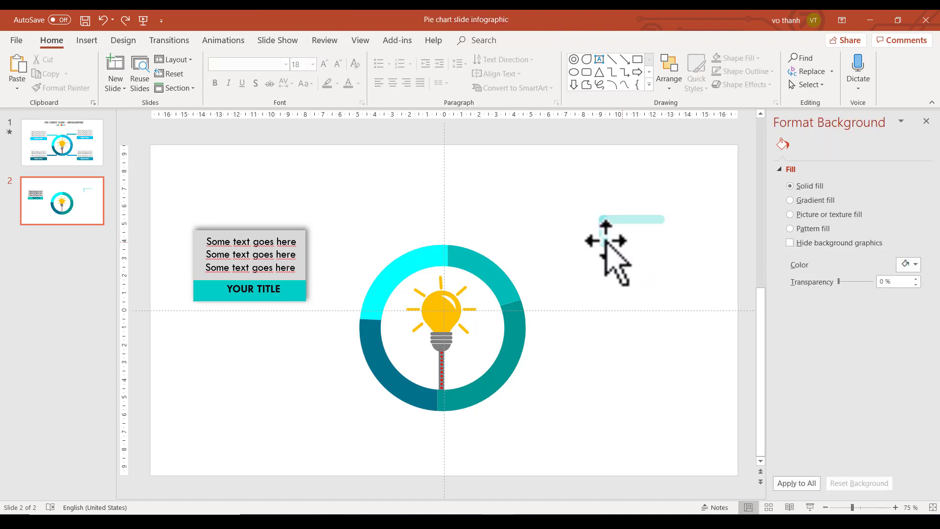
Move the grouped 1.83 × 3.8 cm connector beside the text box and tilt it slightly.
left_click(605, 232)
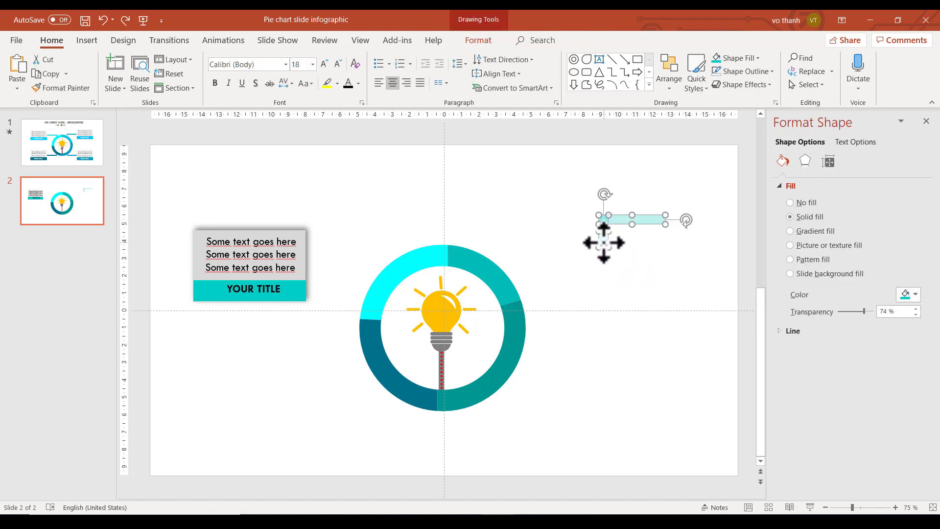
left_click(605, 237)
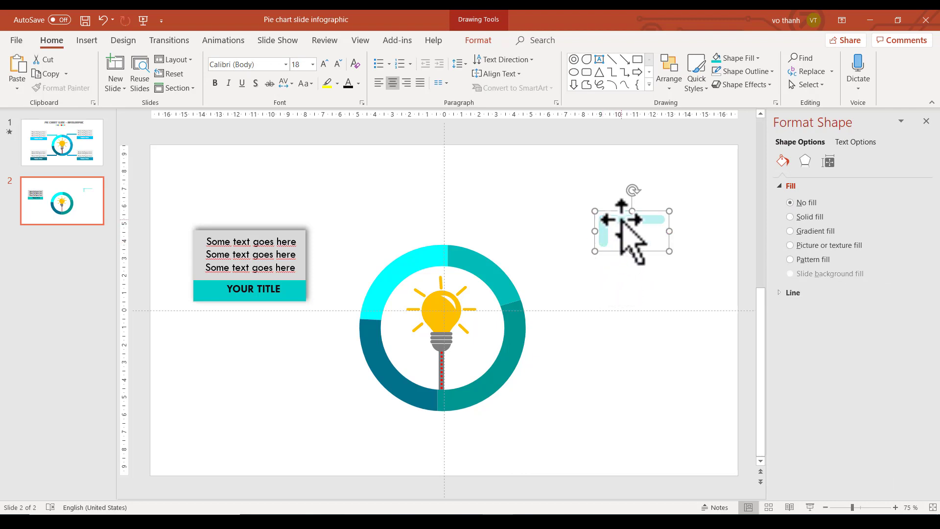
mouse_move(561, 227)
left_mouse_down()
mouse_move(335, 261)
mouse_move(336, 270)
left_mouse_up()
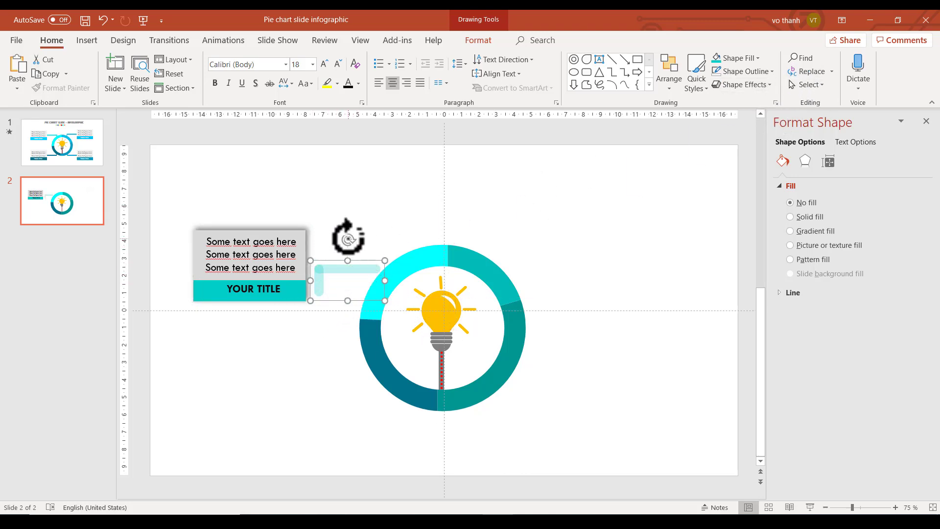
left_click_drag(347, 240, 310, 235)
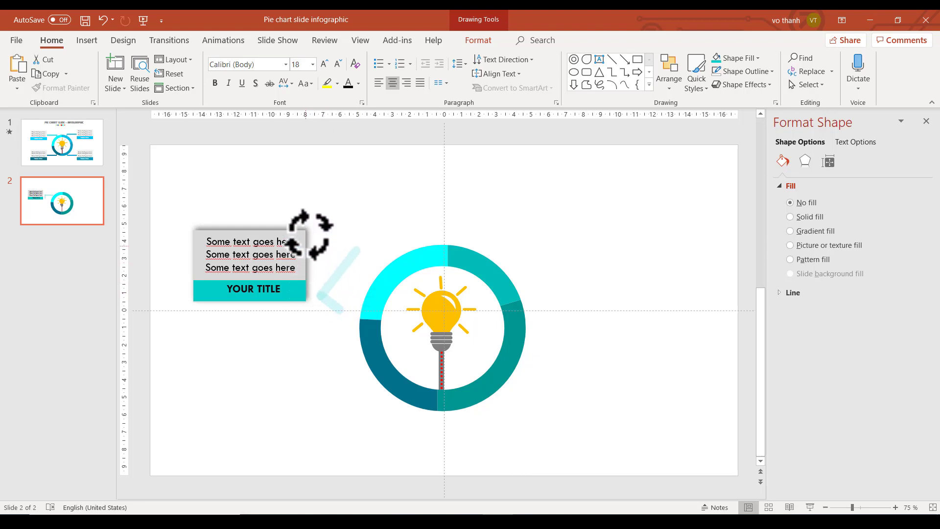
mouse_move(309, 235)
left_mouse_down()
mouse_move(321, 216)
mouse_move(355, 214)
left_mouse_up()
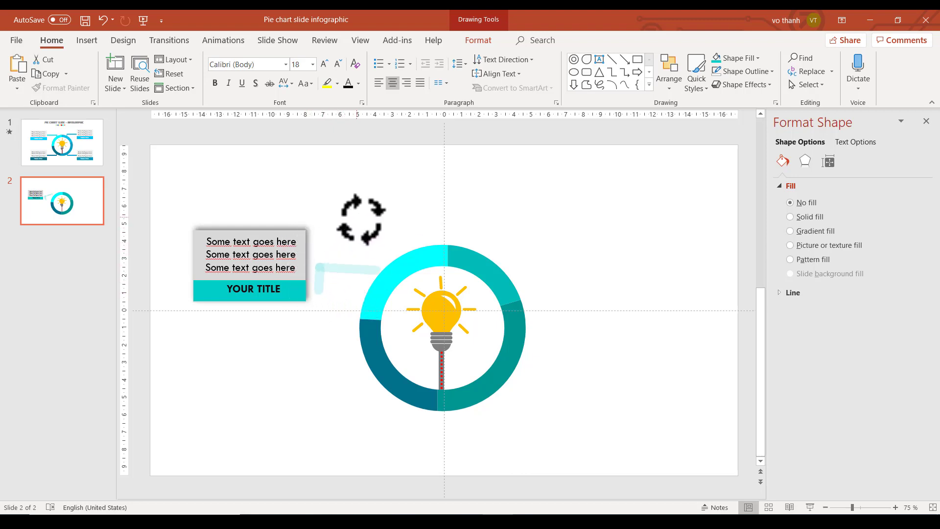
left_click_drag(361, 208, 358, 208)
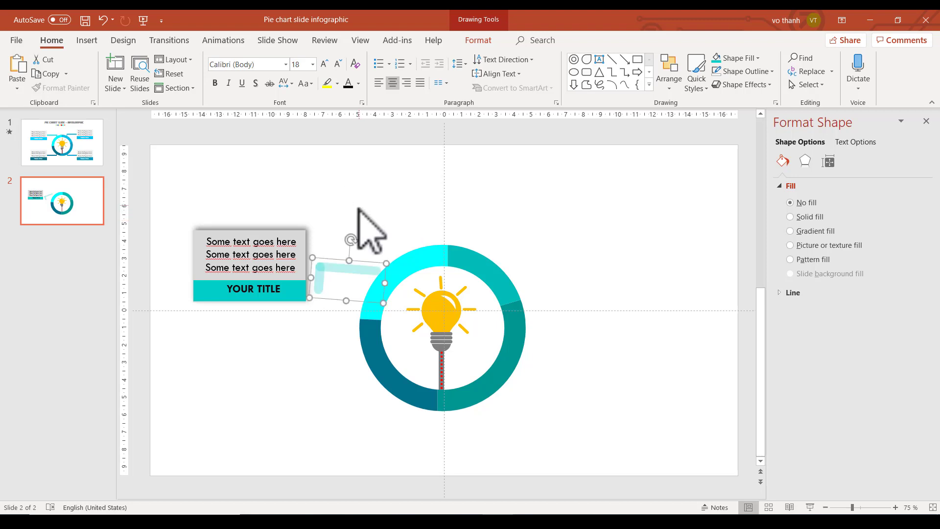
mouse_move(347, 269)
left_mouse_down()
mouse_move(630, 220)
mouse_move(338, 261)
left_mouse_up()
Flip the L-shaped connector horizontally so it points the other way.
left_click(484, 42)
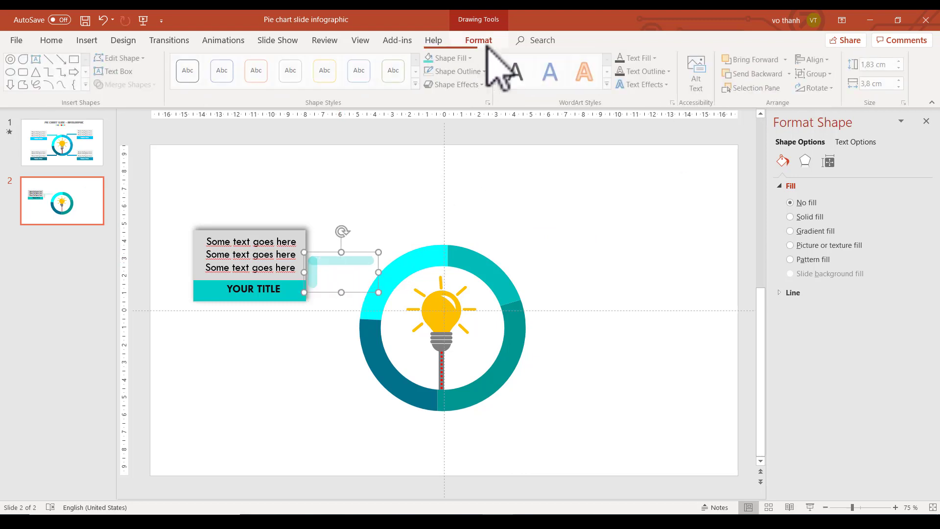
left_click(815, 88)
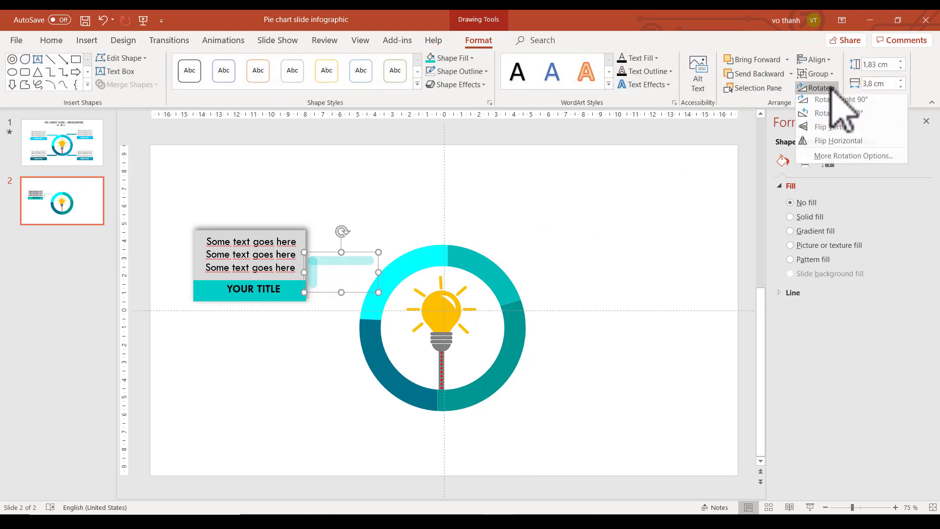
left_click(835, 144)
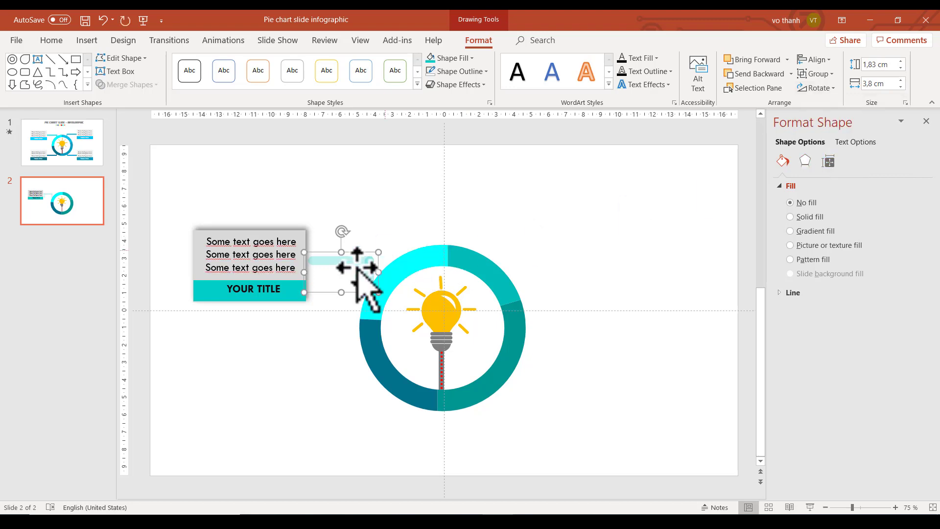
Snap the connector bar against the YOUR TITLE label box, then show its Effects settings.
left_click(293, 273)
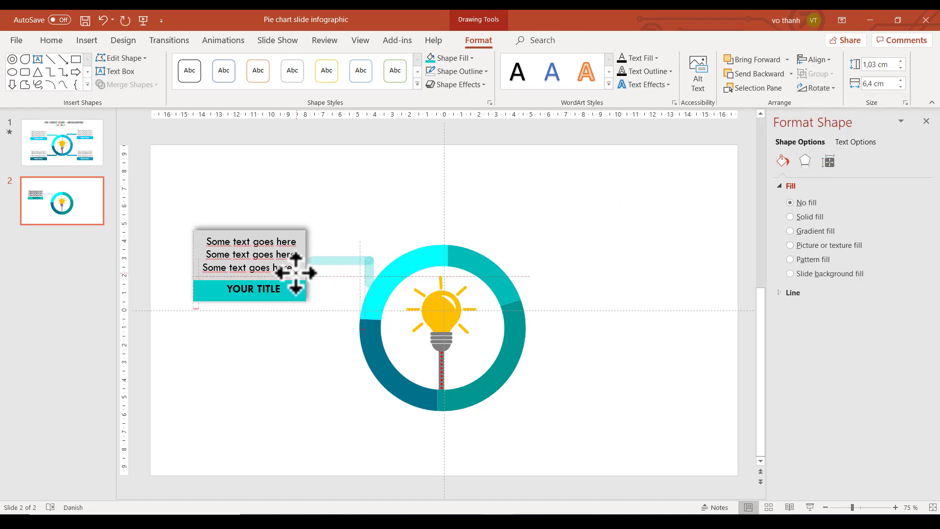
left_click_drag(294, 273, 290, 275)
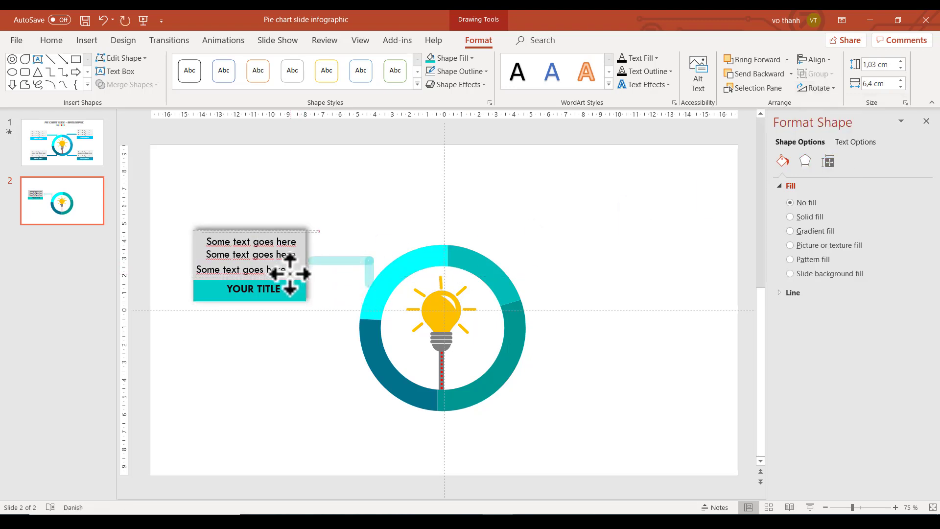
key("ctrl+z")
left_click(357, 258)
left_click_drag(357, 259, 304, 270)
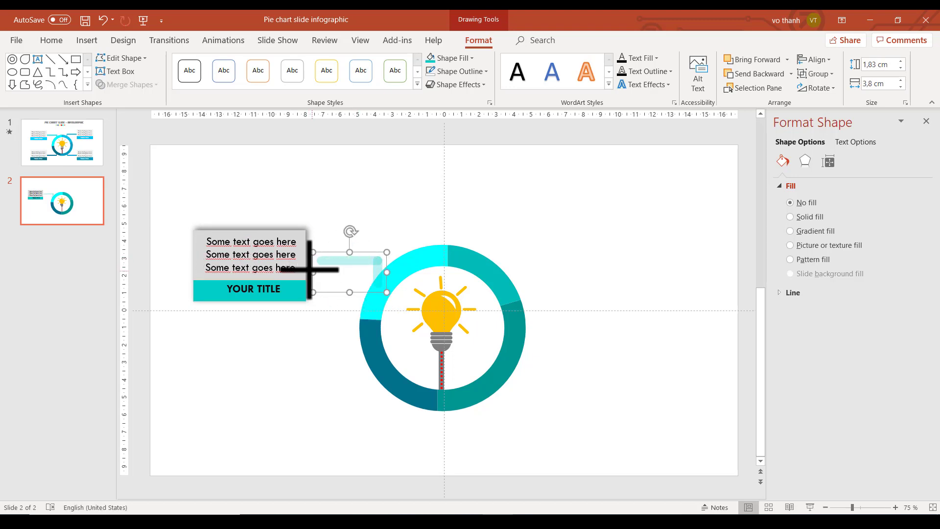
left_click(376, 275)
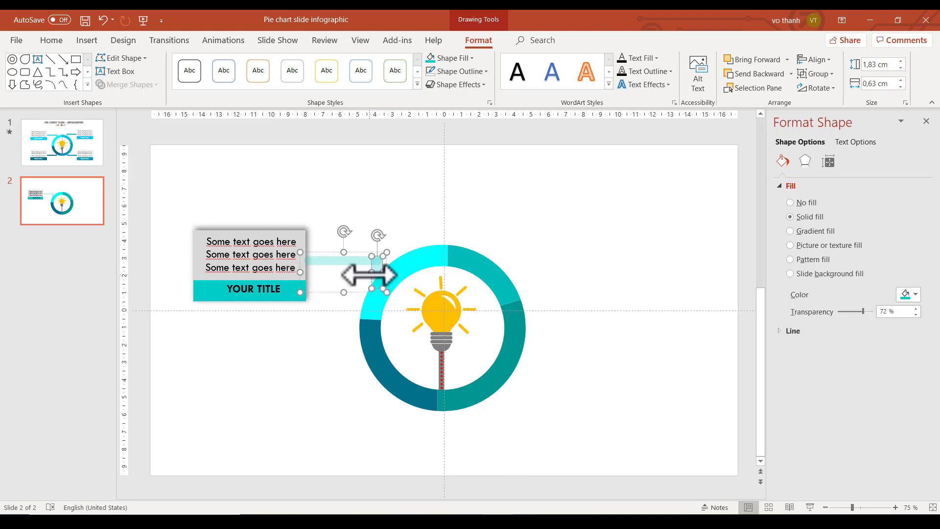
key("Escape")
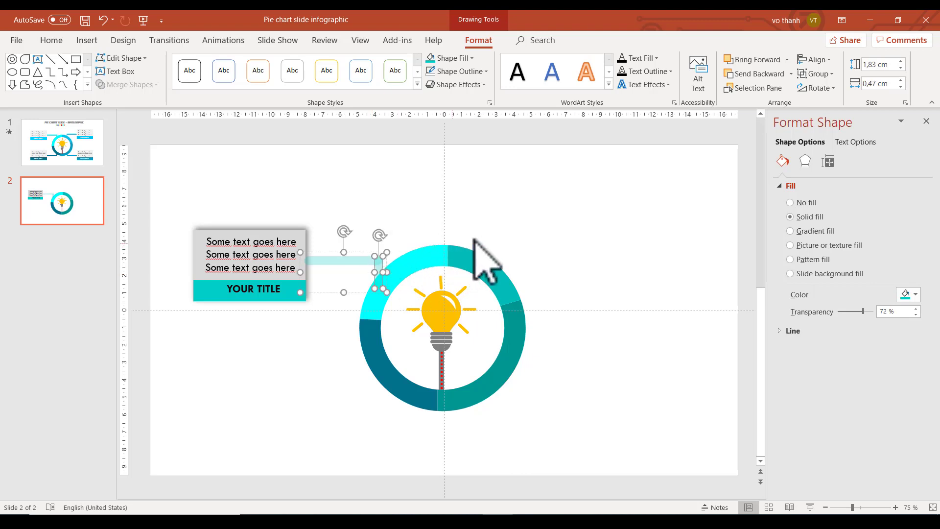
left_click(503, 253)
left_click_drag(359, 260, 355, 255)
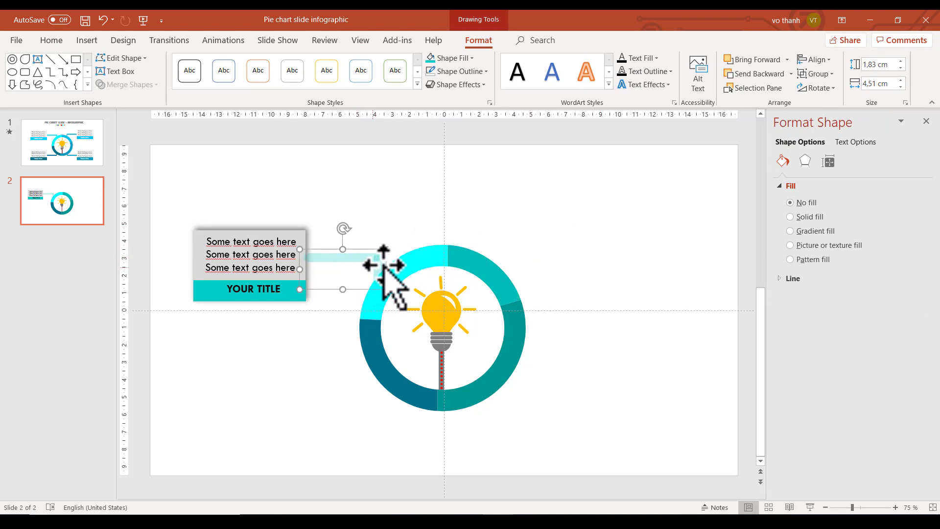
left_click(805, 162)
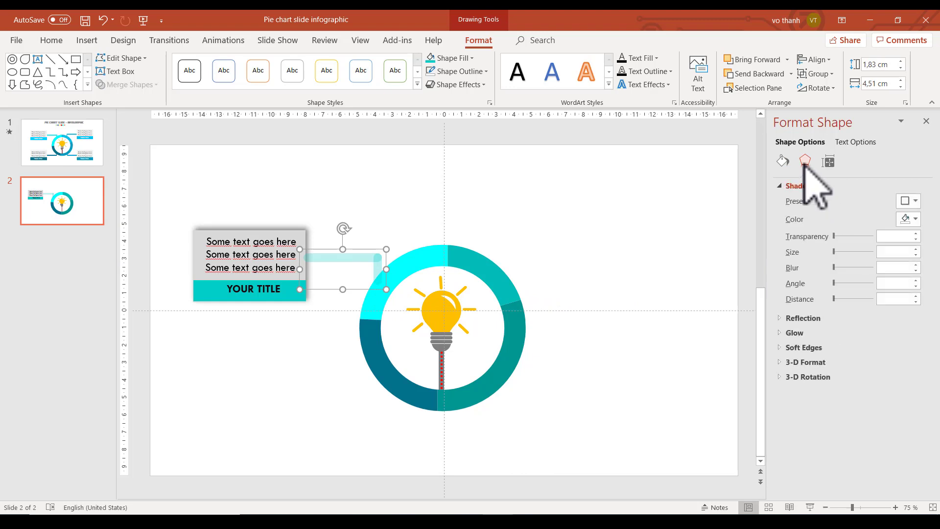
Set Fill Transparency to 0% on both the connector bar and its vertical piece.
right_click(368, 257)
left_click(783, 161)
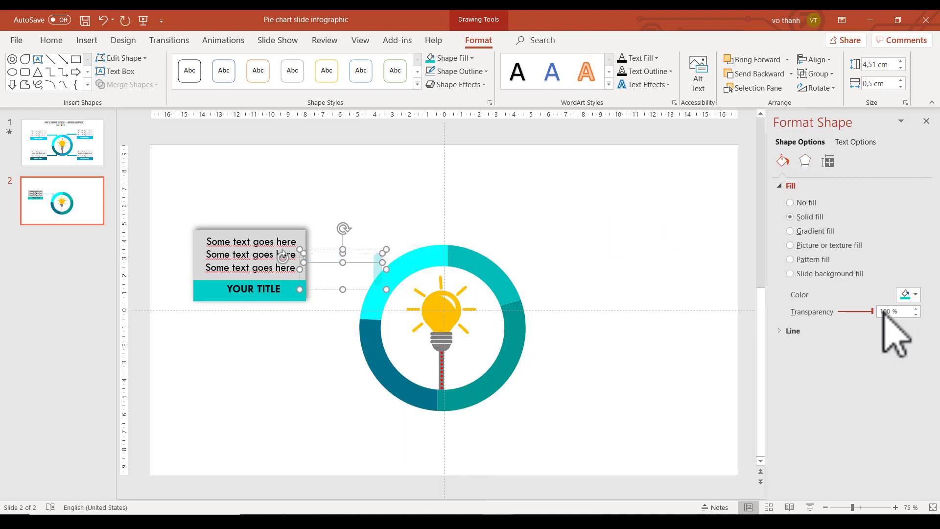
left_click_drag(864, 311, 808, 347)
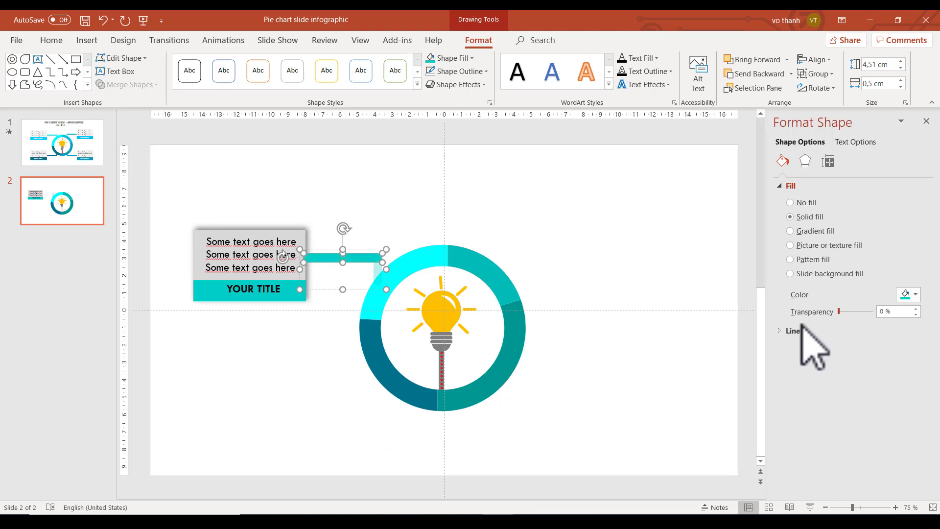
left_click(377, 271)
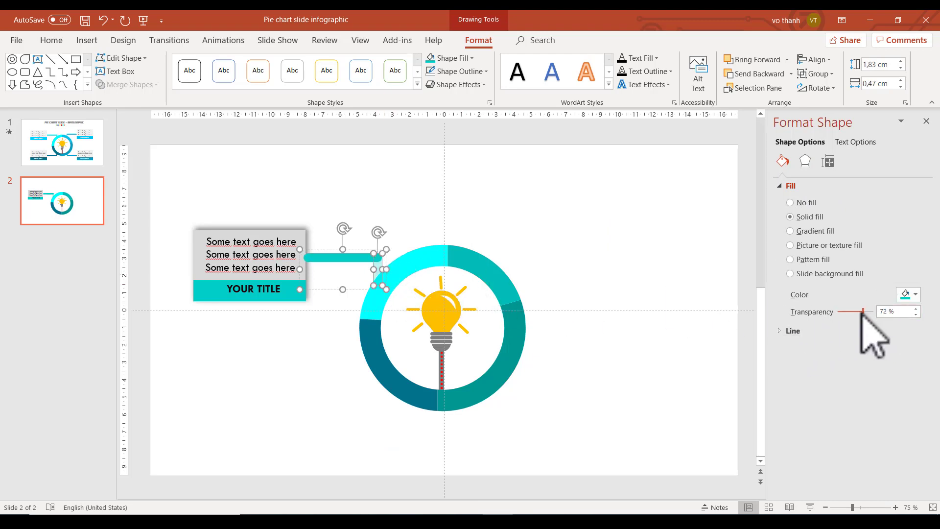
left_click_drag(863, 311, 803, 326)
left_click(629, 304)
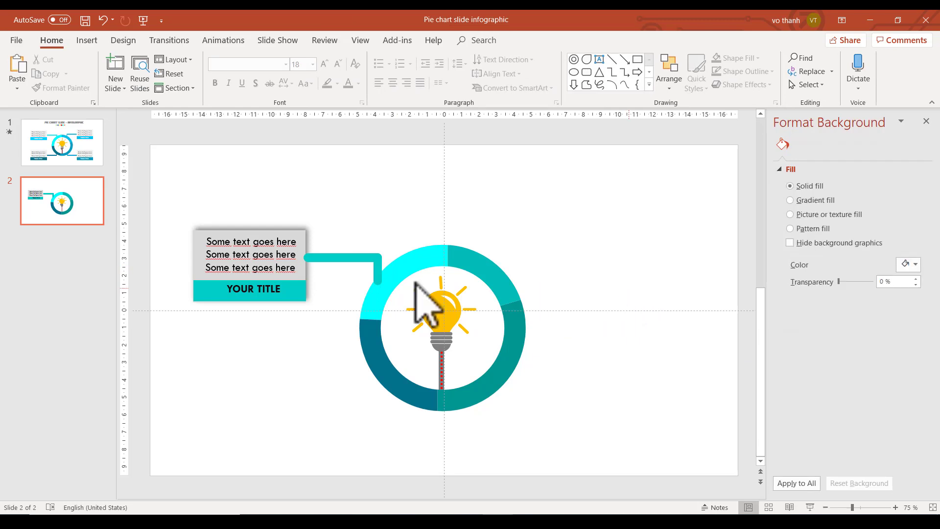
Send the connector to back so it sits behind the donut ring.
left_click(359, 257)
right_click(359, 257)
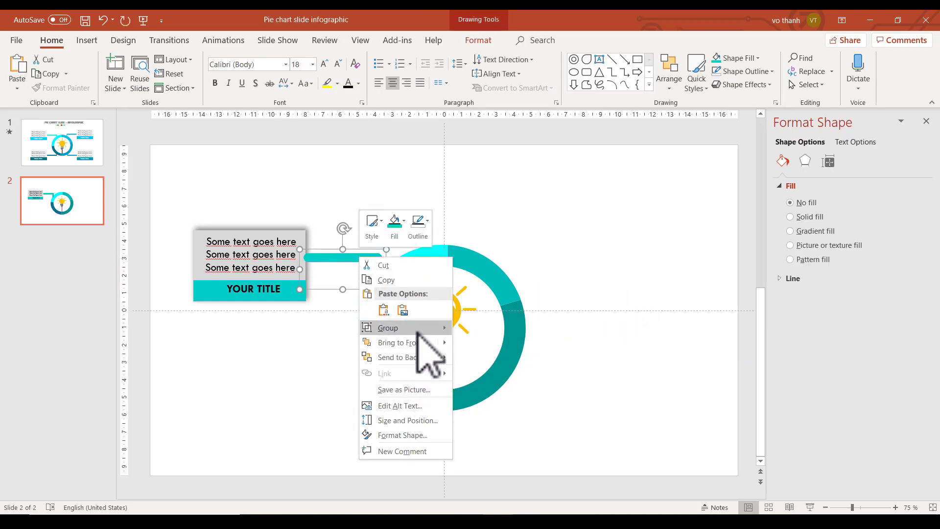
left_click(417, 357)
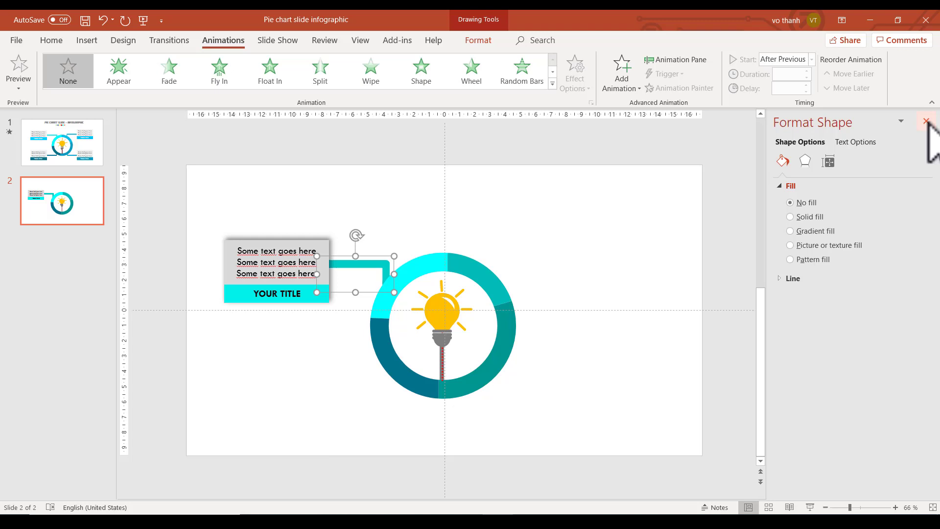
Give the donut ring a Spin emphasis and show the Animation Pane.
left_click(926, 121)
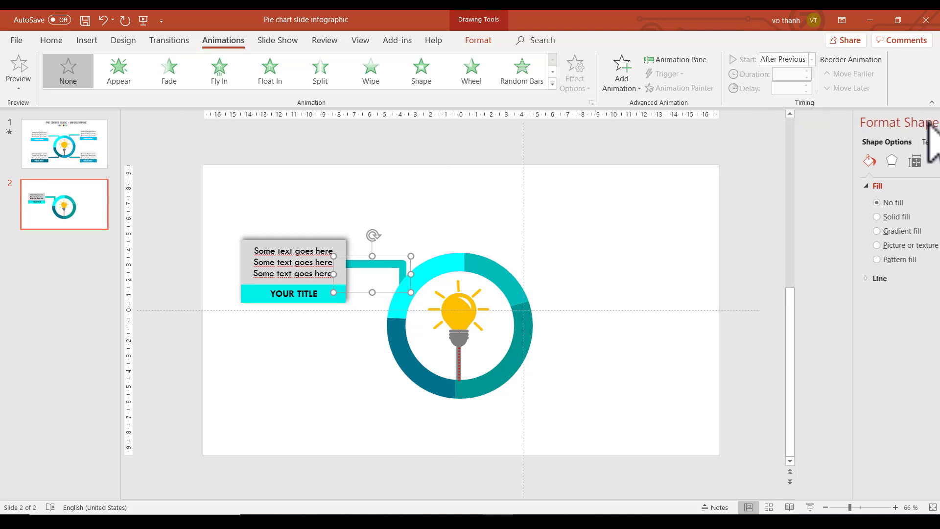
left_click(517, 236)
left_click(484, 296)
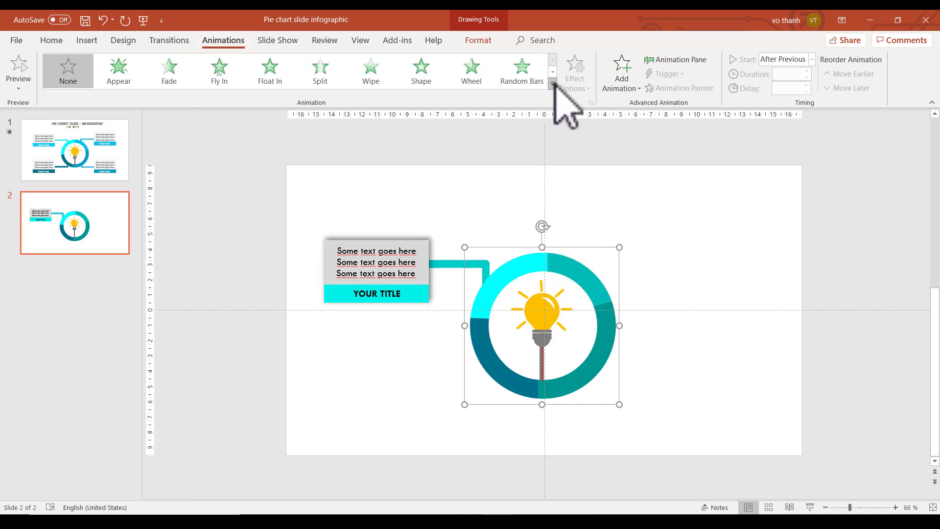
left_click(620, 88)
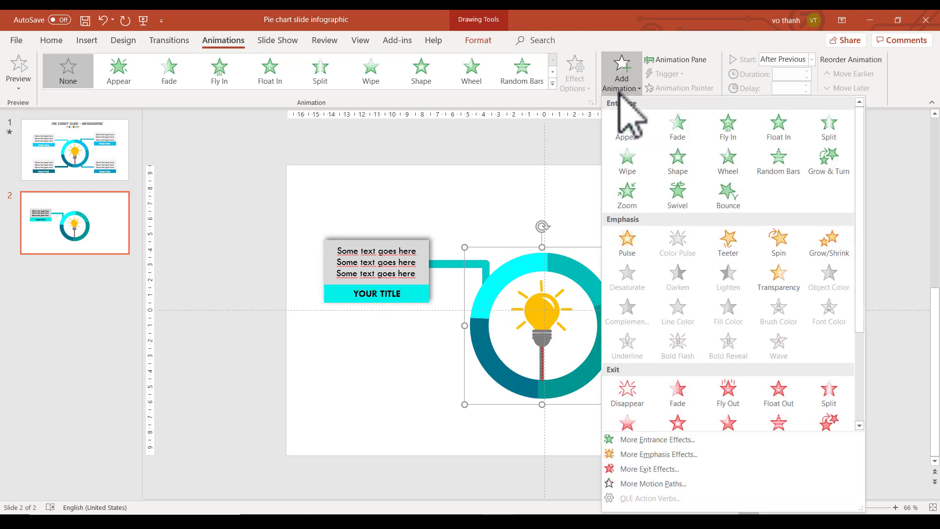
left_click(779, 245)
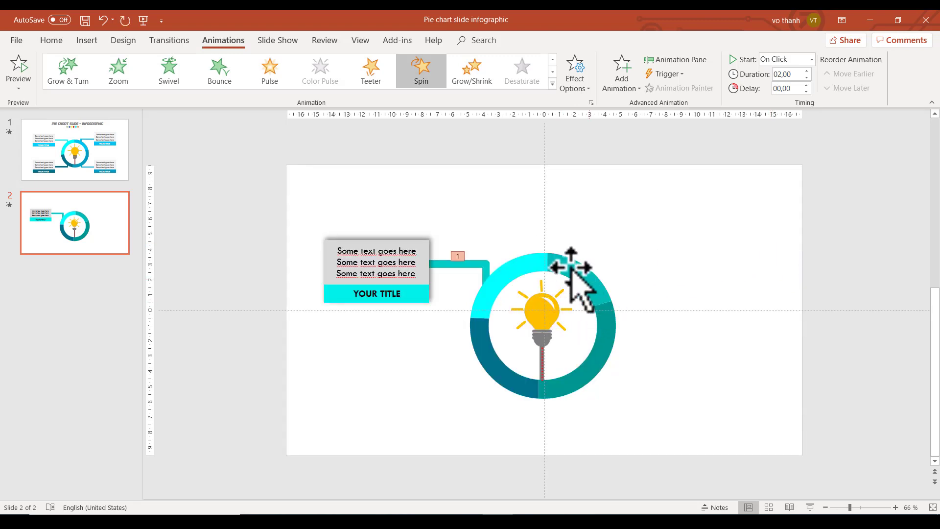
left_click(681, 60)
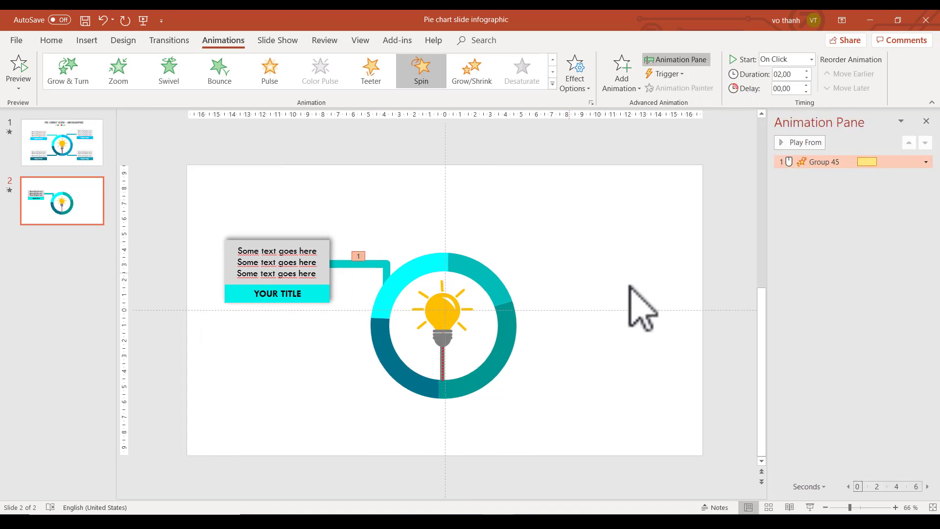
Make the bulb's stem line Wipe in After Previous with a 1.25 s duration.
left_click(443, 379)
scroll(557, 392, "up", 1)
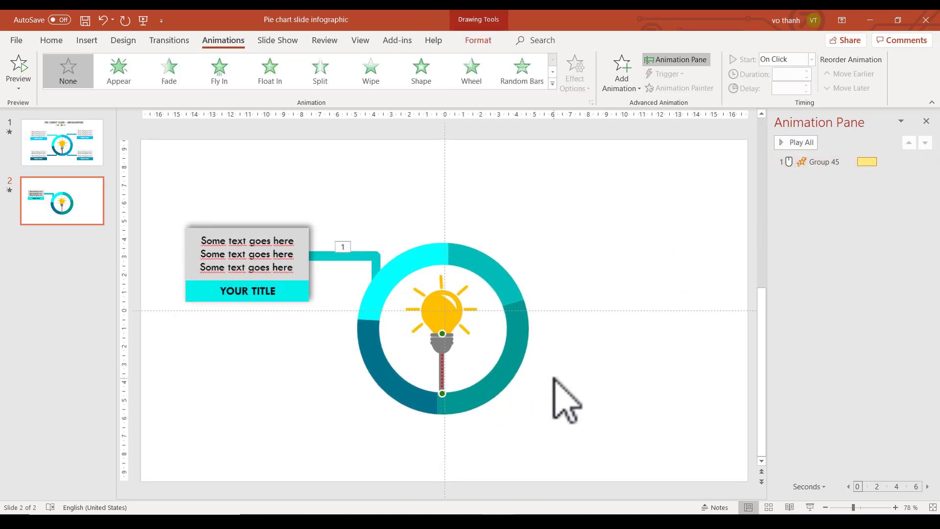
scroll(548, 396, "up", 3)
scroll(504, 387, "up", 2)
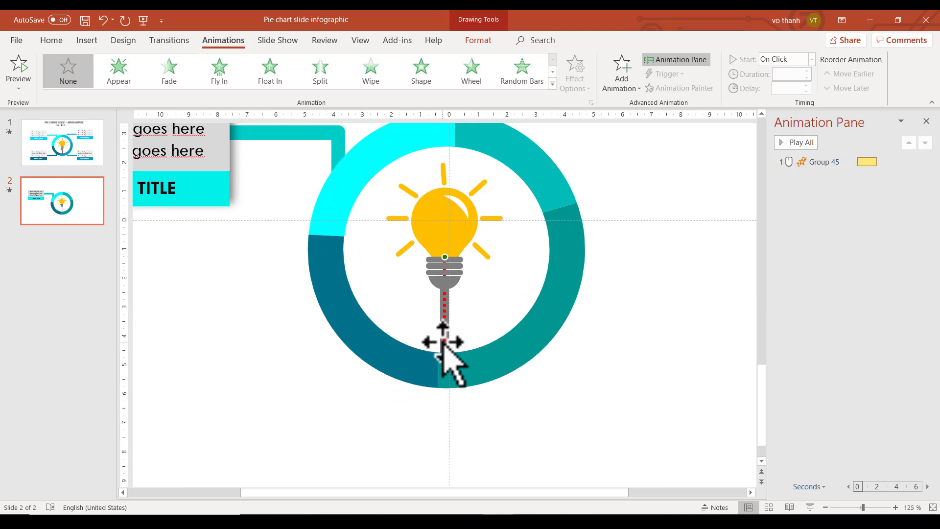
left_click(376, 79)
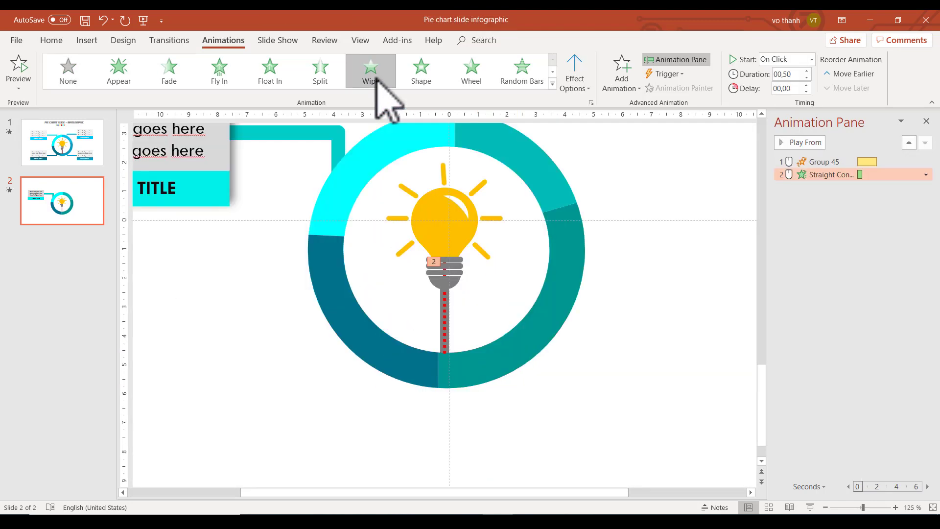
left_click(582, 84)
left_click(585, 123)
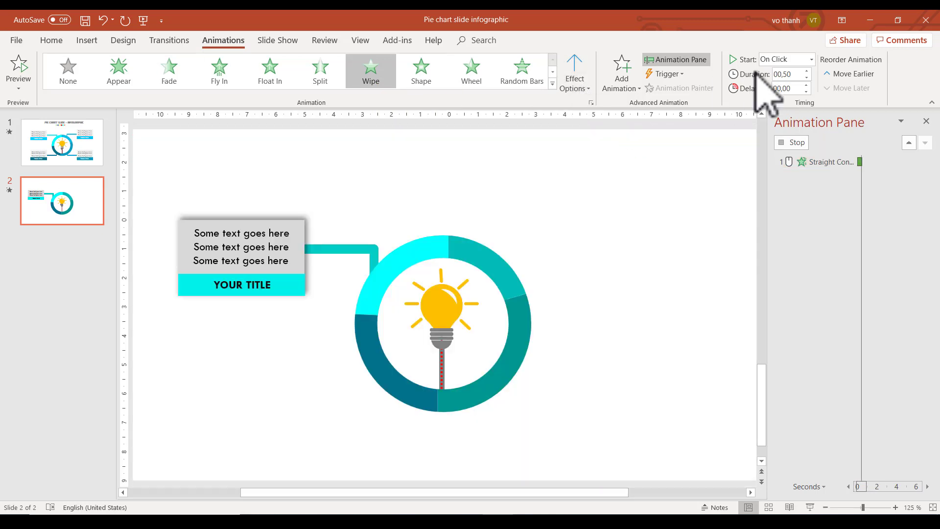
left_click(811, 59)
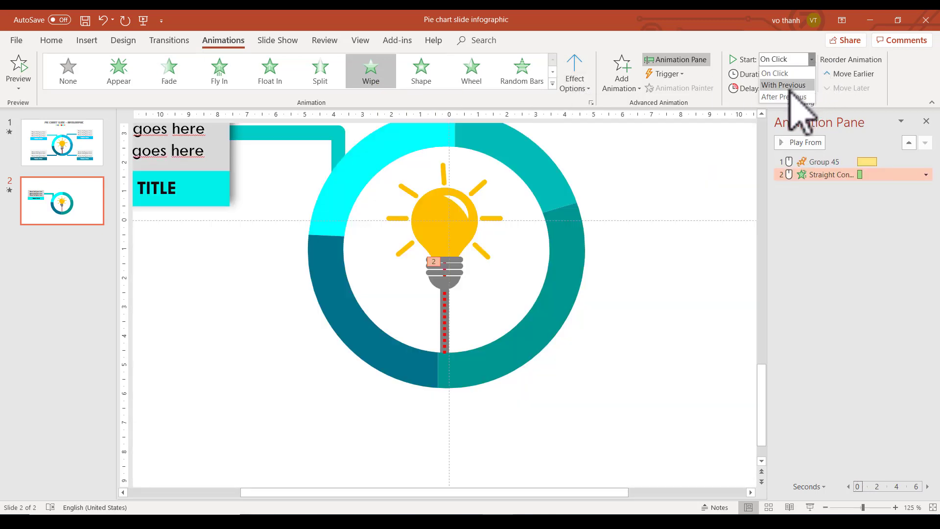
left_click(786, 97)
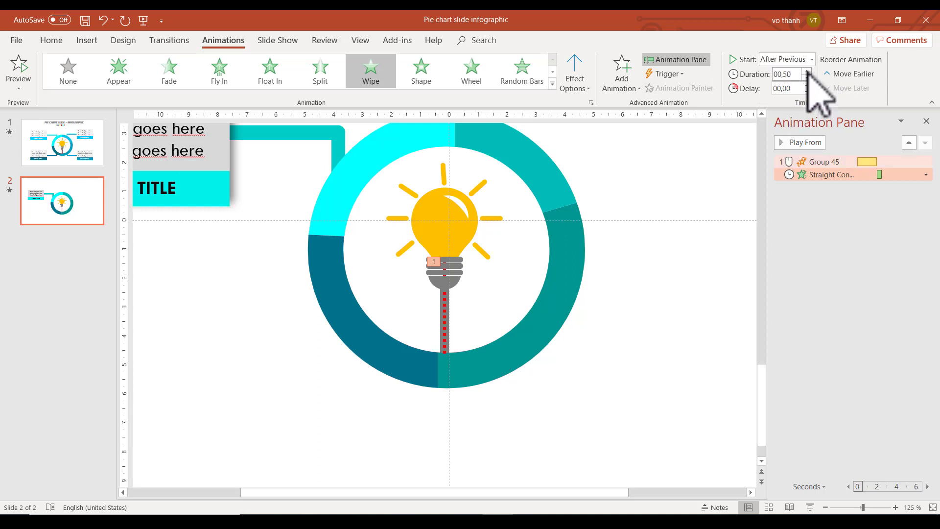
left_click(806, 71)
left_click(807, 71)
left_click(807, 77)
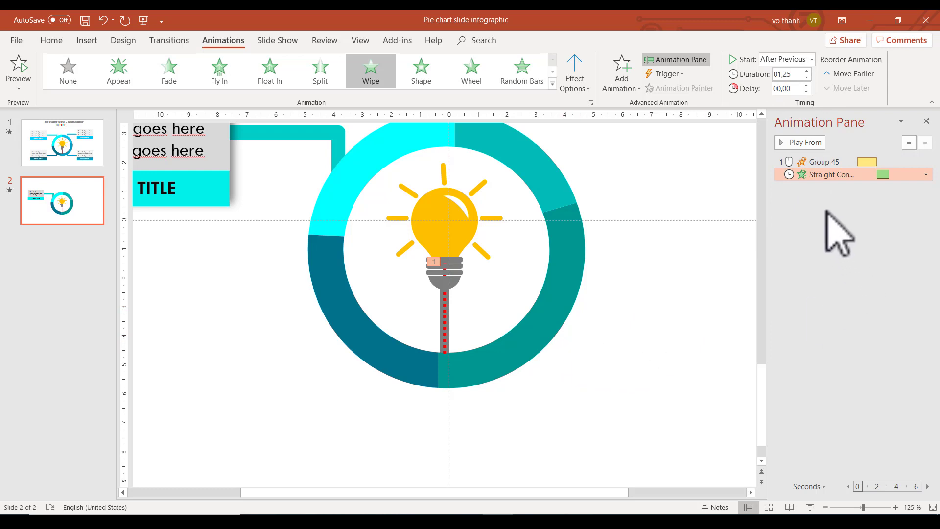
Add a Disappear exit to the stem line, starting After Previous.
left_click(626, 83)
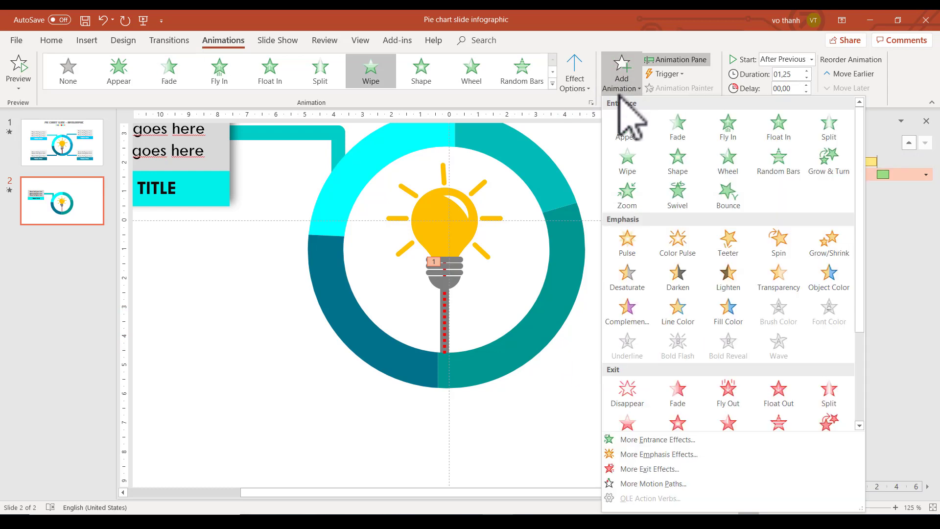
left_click(627, 389)
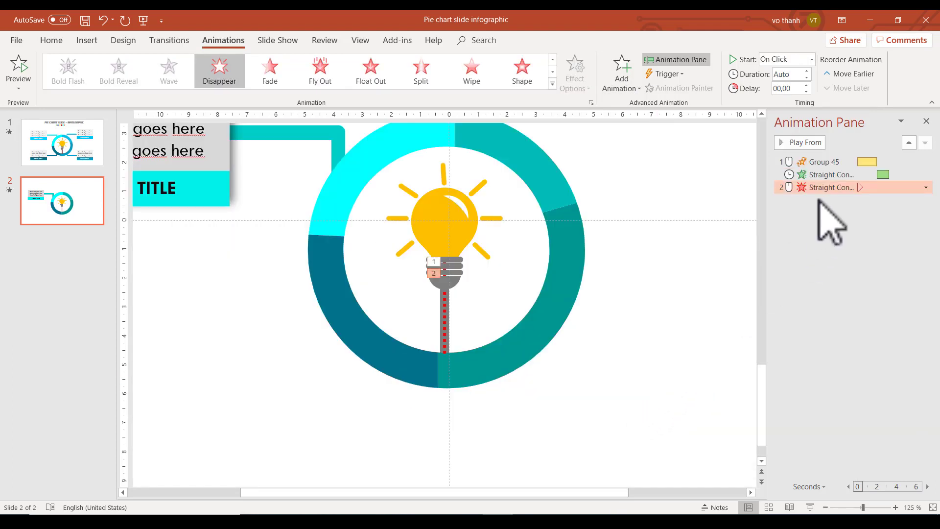
left_click(830, 188)
left_click(811, 59)
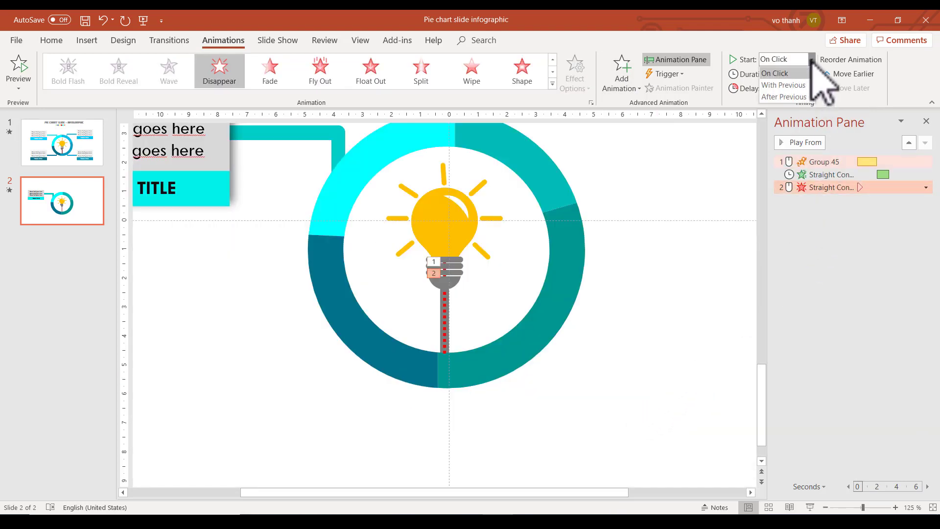
left_click(788, 98)
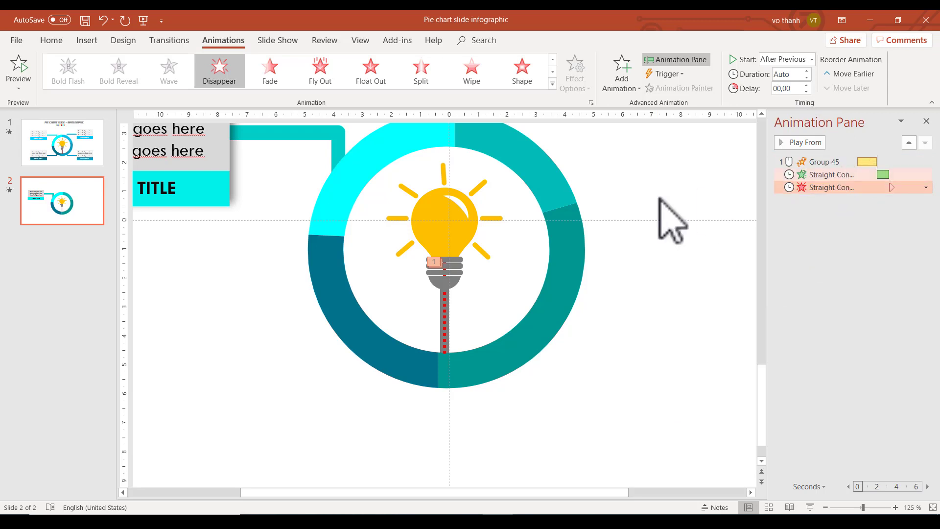
Give the lightbulb group an Appear entrance, ordered before the stem's exit and set After Previous.
left_click(446, 226)
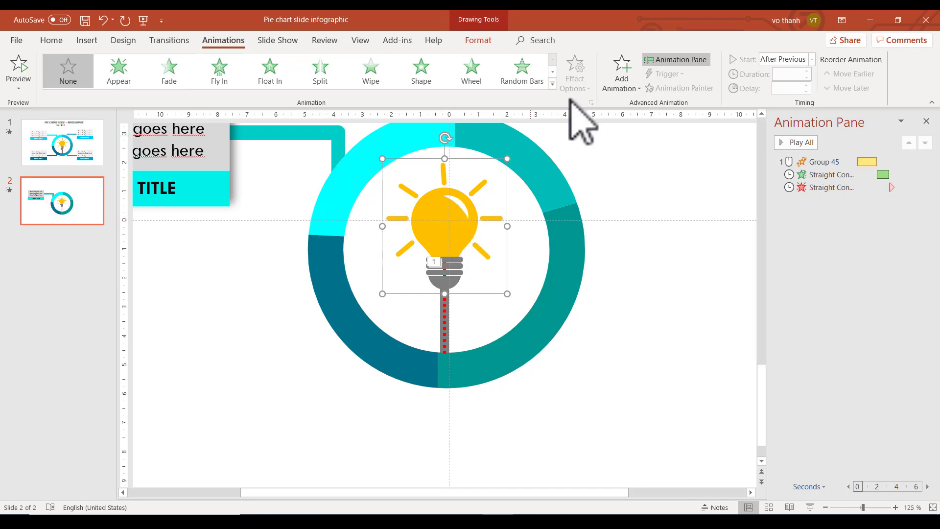
left_click(623, 86)
left_click(630, 126)
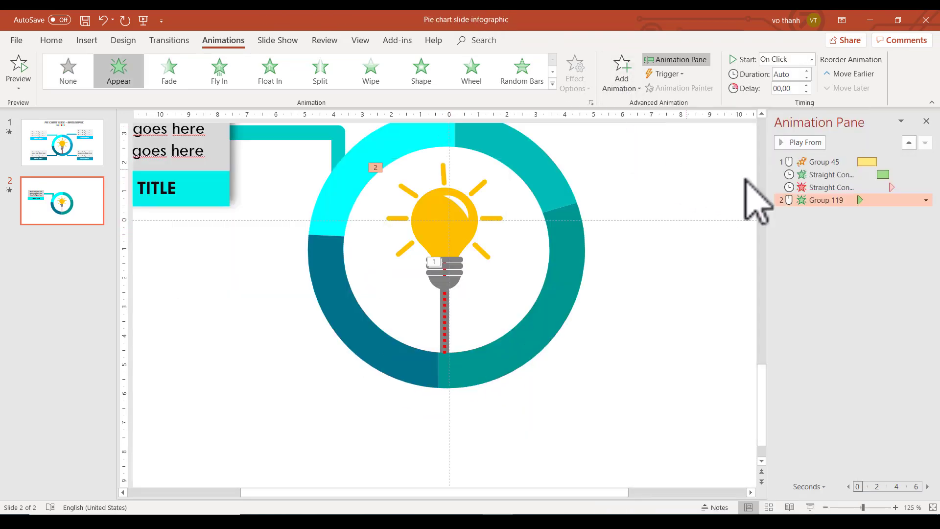
left_click_drag(825, 200, 823, 181)
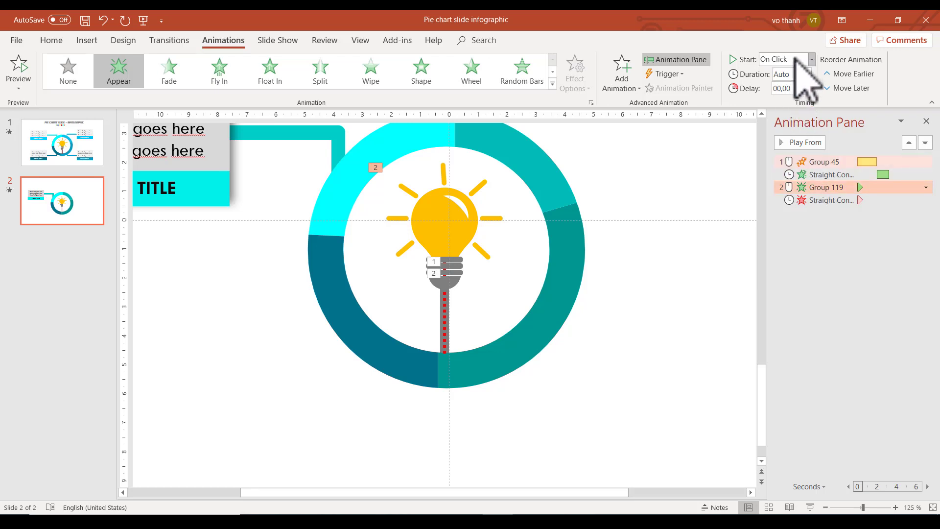
left_click(811, 59)
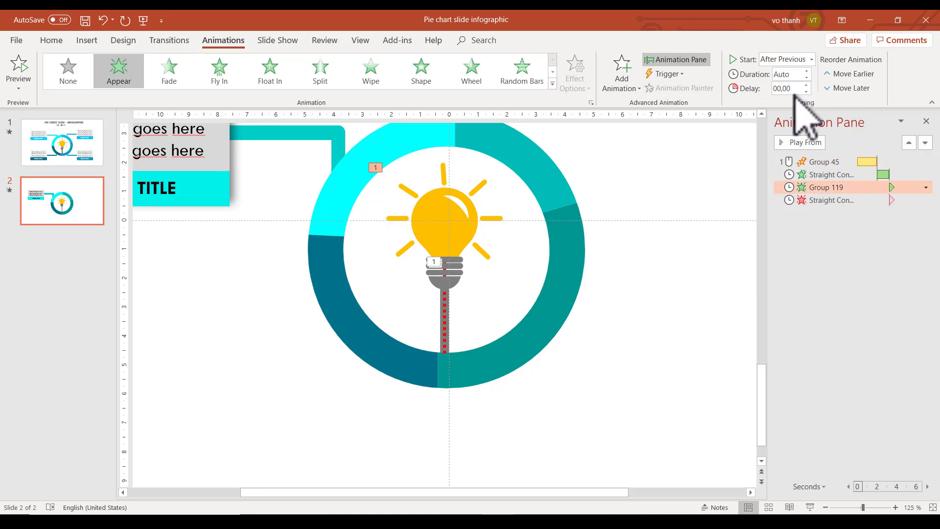
left_click_drag(842, 187, 848, 188)
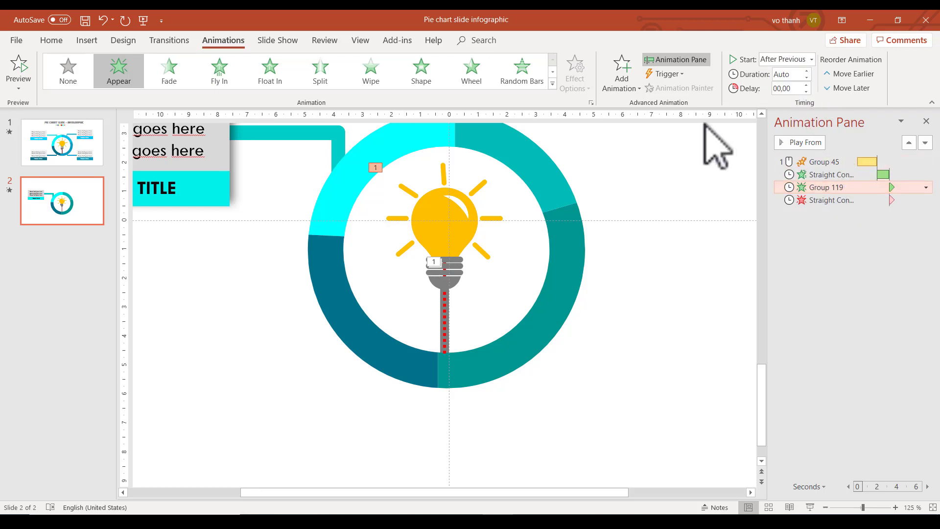
left_click(627, 84)
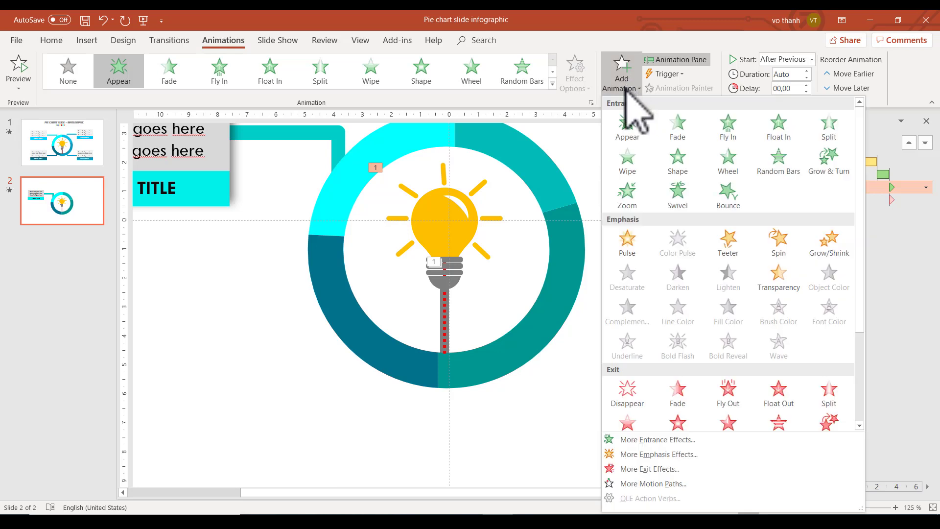
Add a Pulse emphasis to Group 119, moved up the order and set After Previous.
left_click(628, 242)
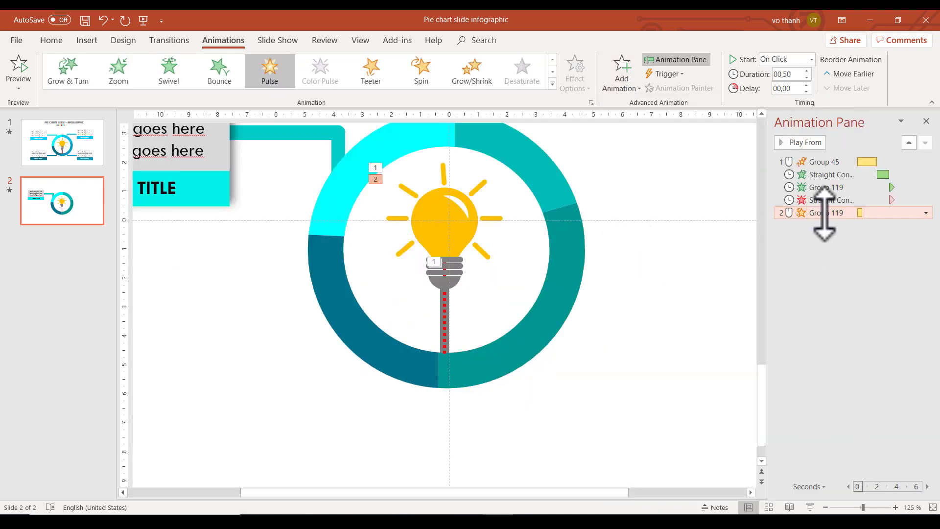
left_click_drag(826, 215, 829, 190)
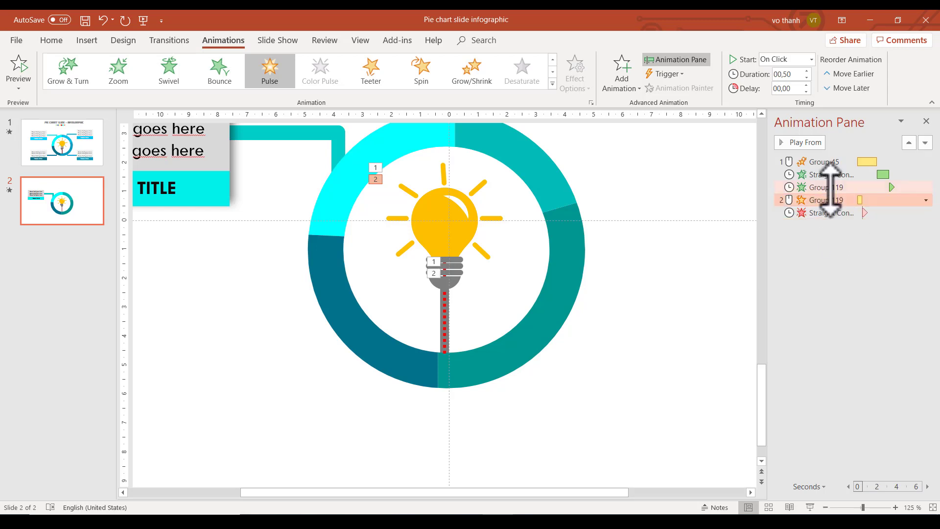
left_click(809, 61)
left_click(798, 95)
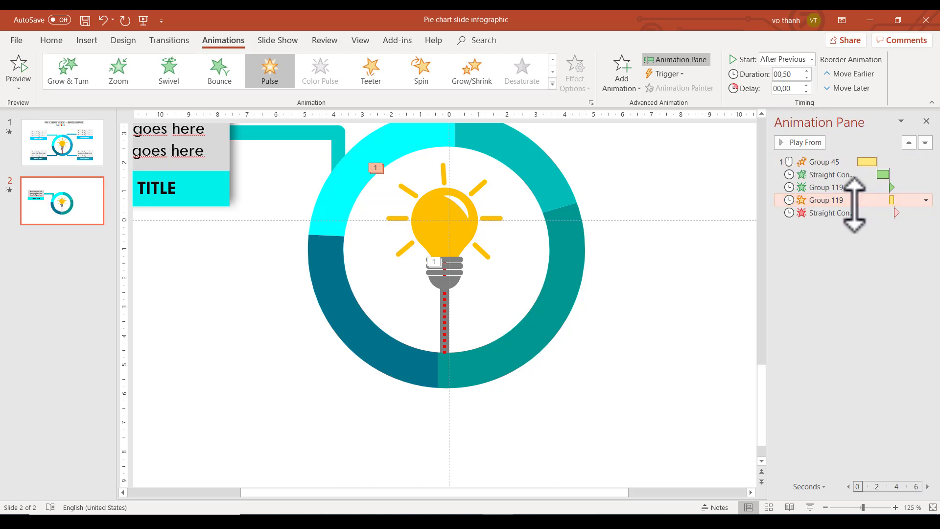
left_click_drag(846, 199, 843, 199)
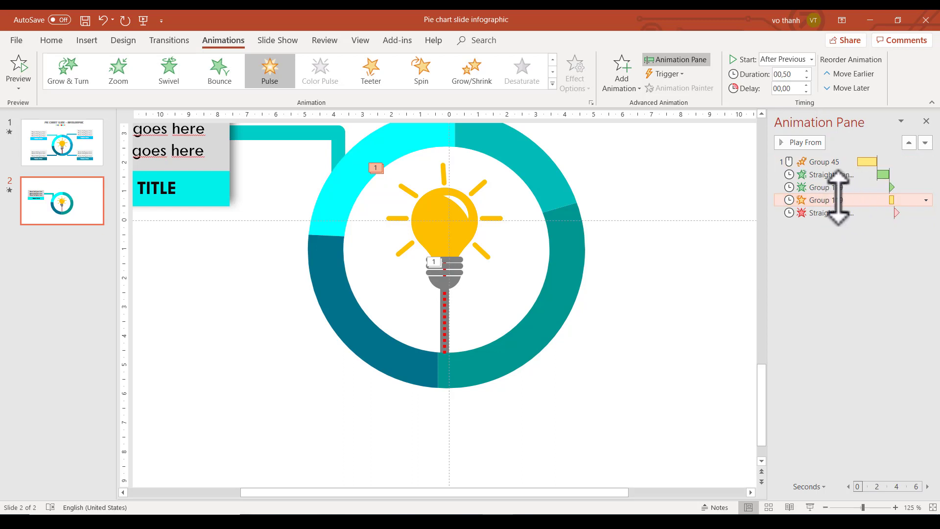
Add a Disappear exit to Group 119 that starts With Previous.
left_click(630, 92)
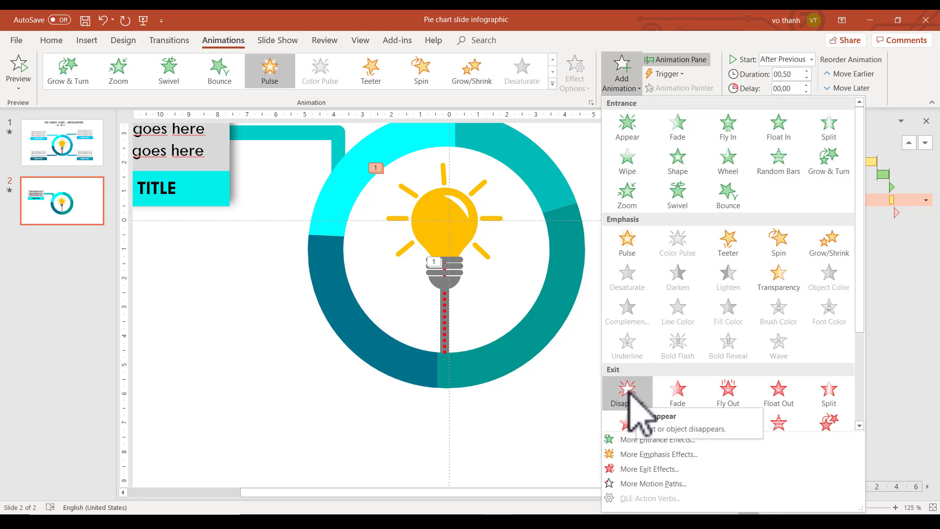
left_click(632, 399)
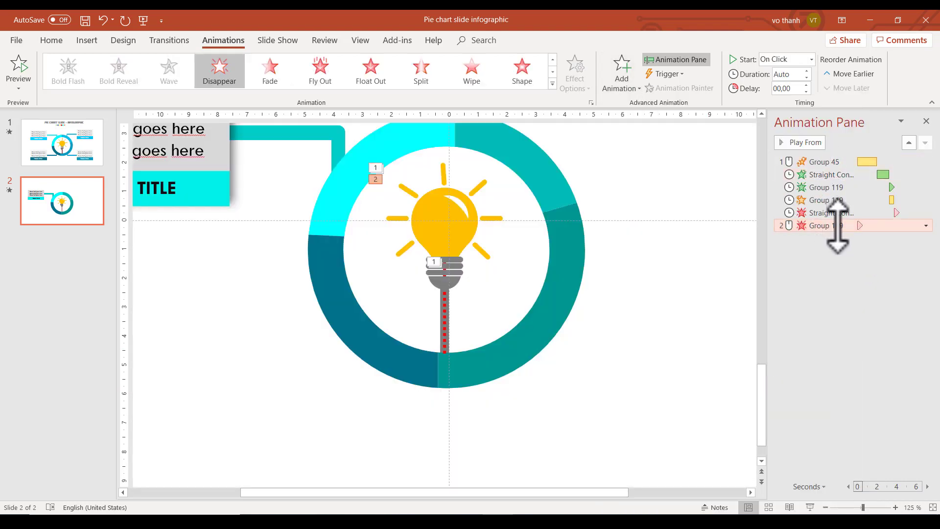
left_click(810, 59)
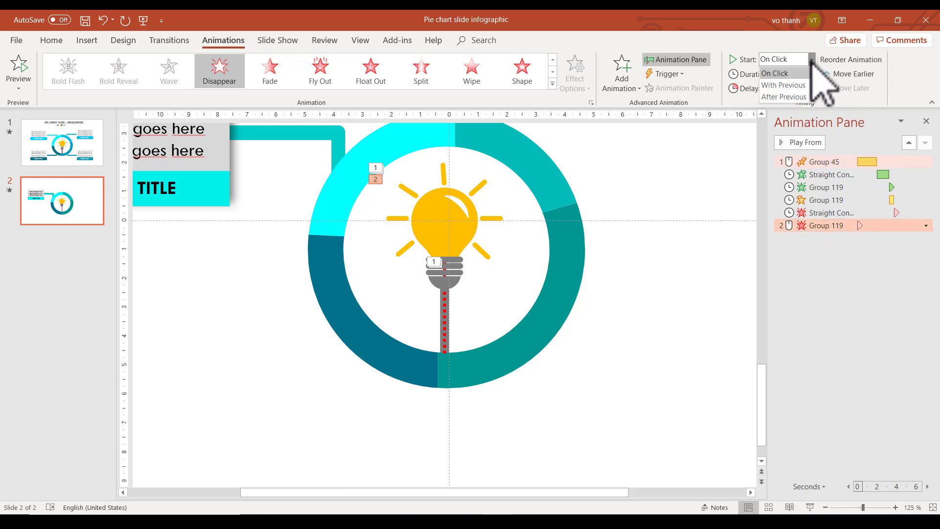
left_click(792, 89)
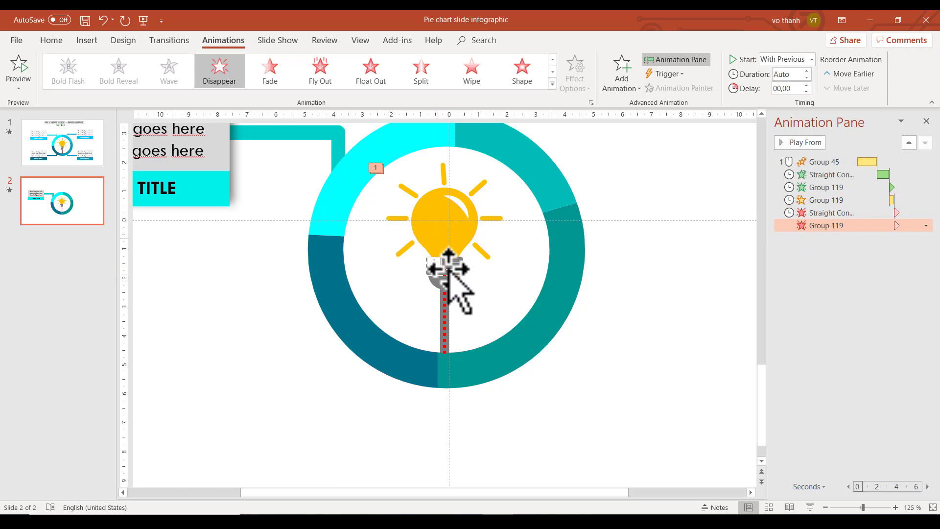
left_click(445, 306)
scroll(568, 272, "down", 5, "ctrl")
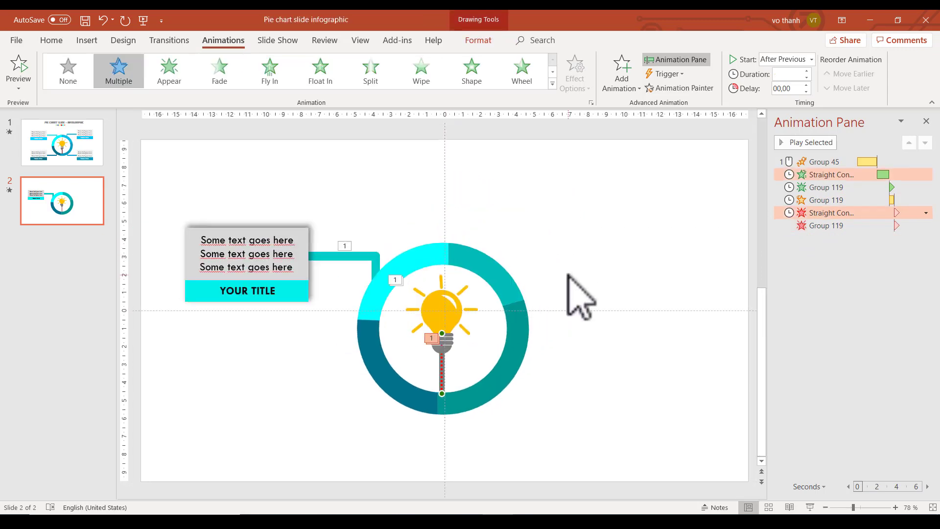
Give the cyan connector a Wipe entrance From Right, starting After Previous.
left_click(373, 255)
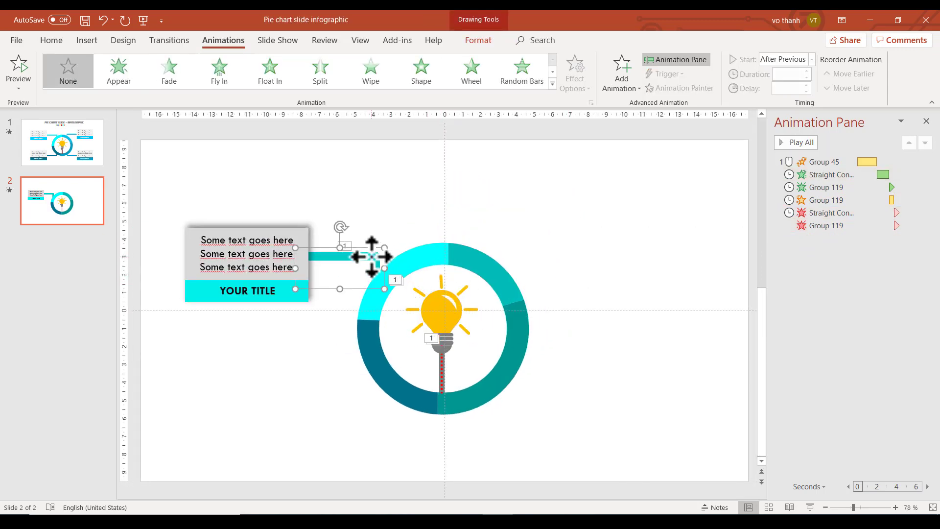
scroll(392, 256, "up", 5, "ctrl")
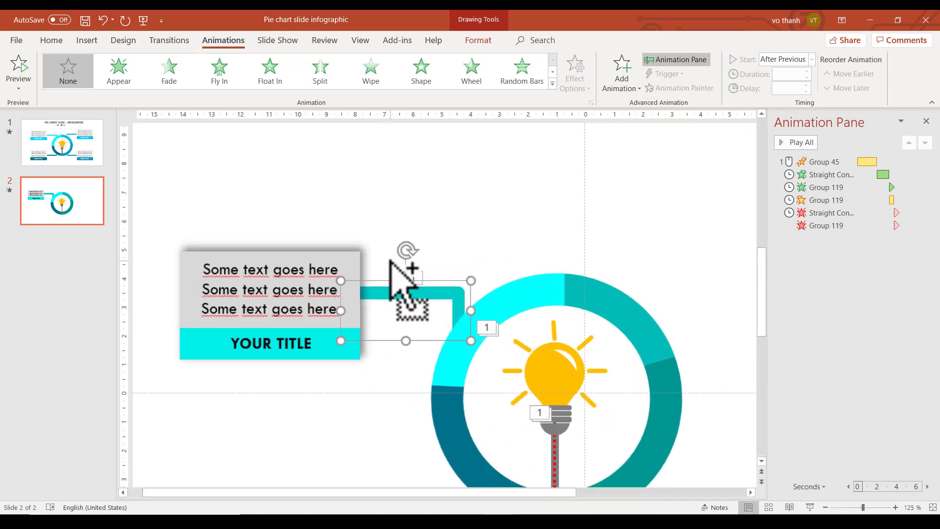
left_click(374, 75)
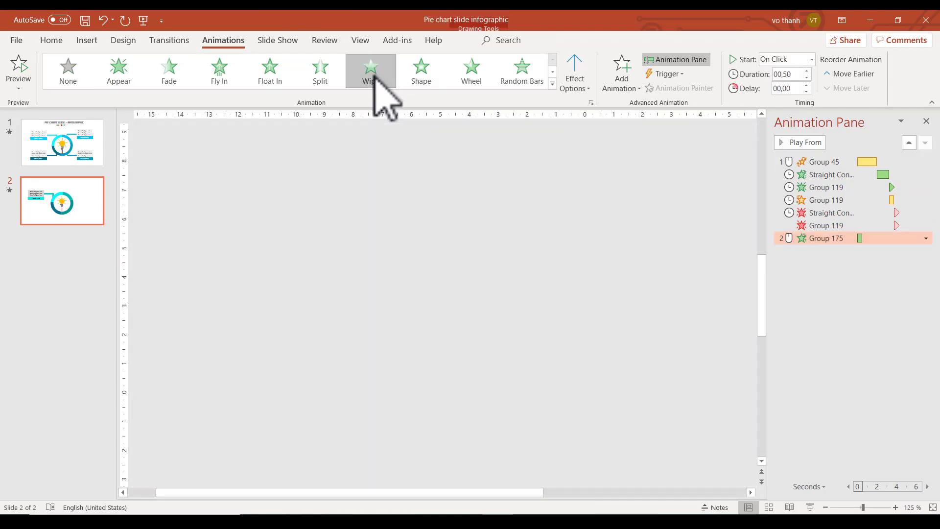
left_click(586, 87)
left_click(586, 177)
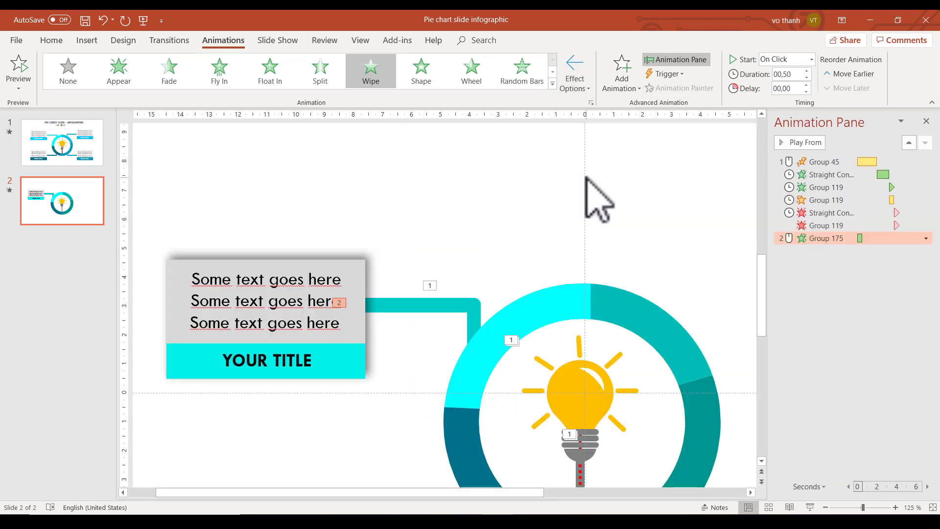
left_click(811, 59)
left_click(793, 96)
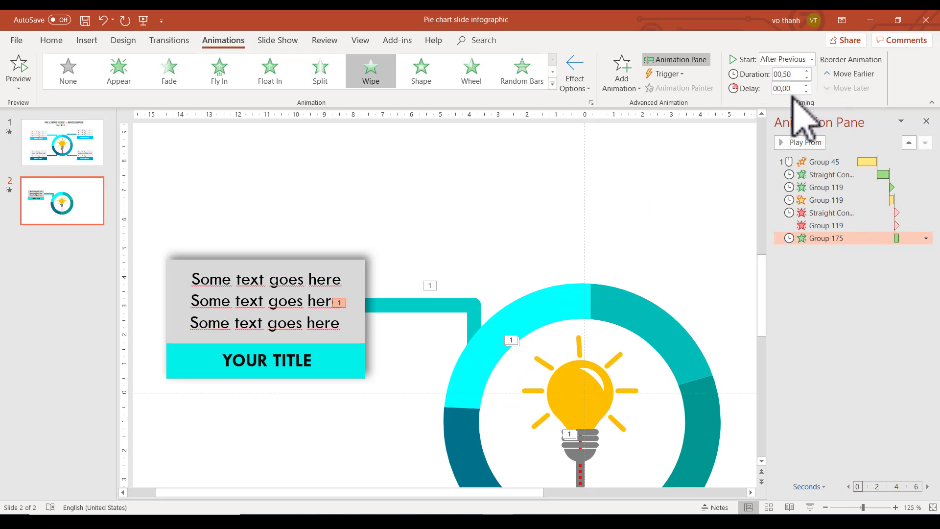
Give the label box group a Random Bars entrance set to After Previous.
left_click(356, 363)
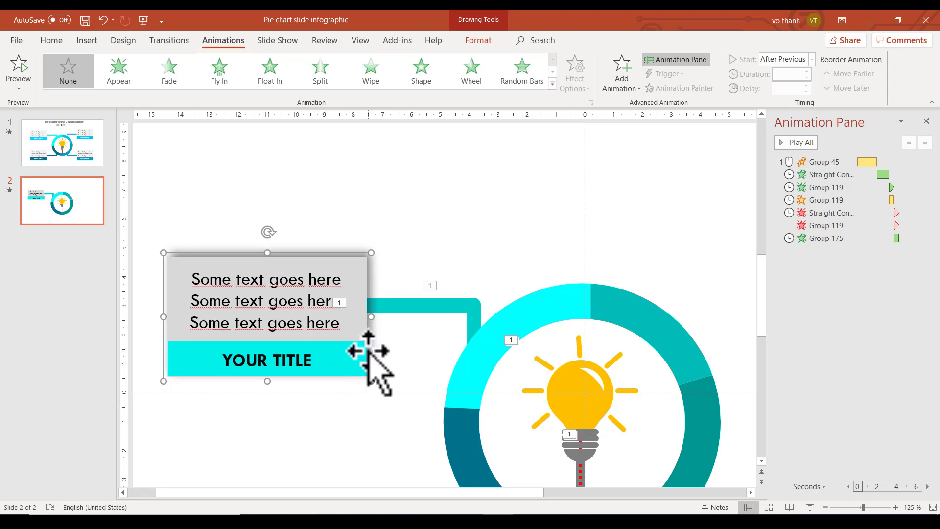
key("ctrl+z")
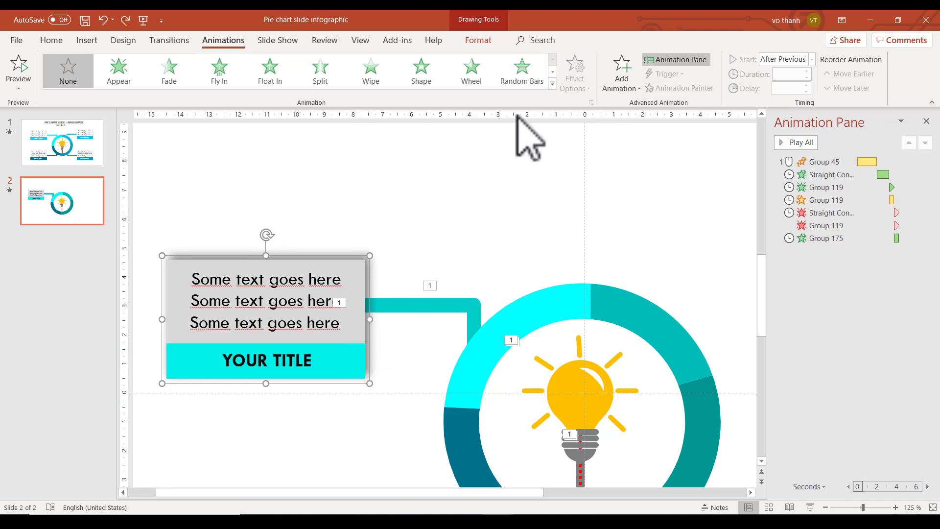
left_click(521, 73)
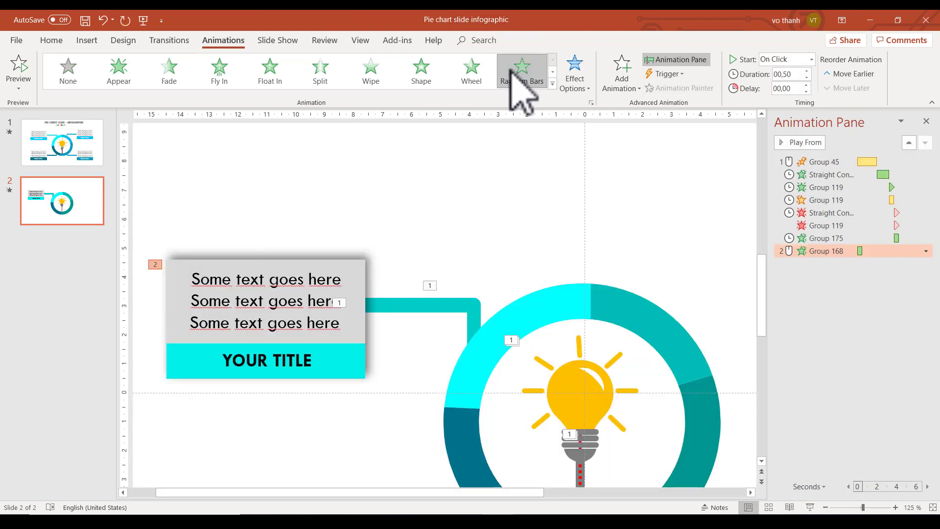
left_click(810, 59)
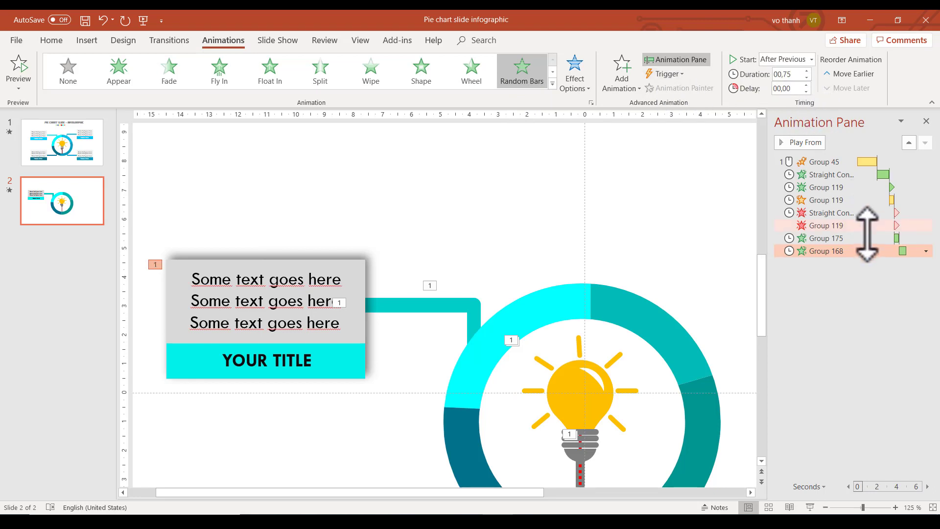
left_click(309, 323)
left_click(303, 363)
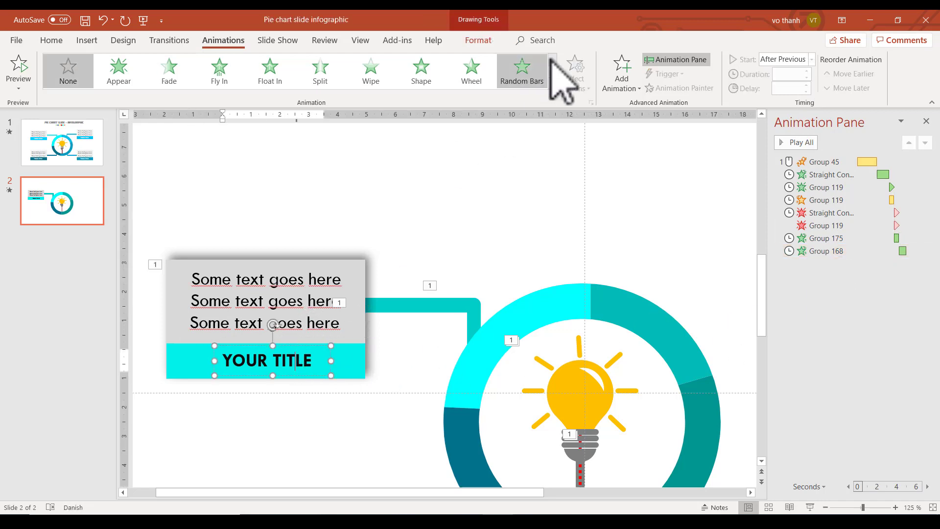
Give the YOUR TITLE text a Zoom entrance.
left_click(553, 84)
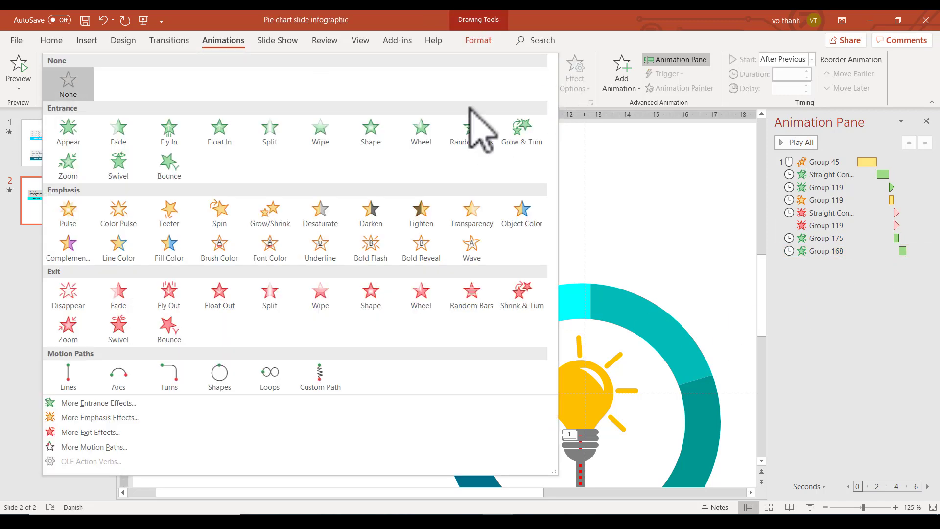
left_click(74, 169)
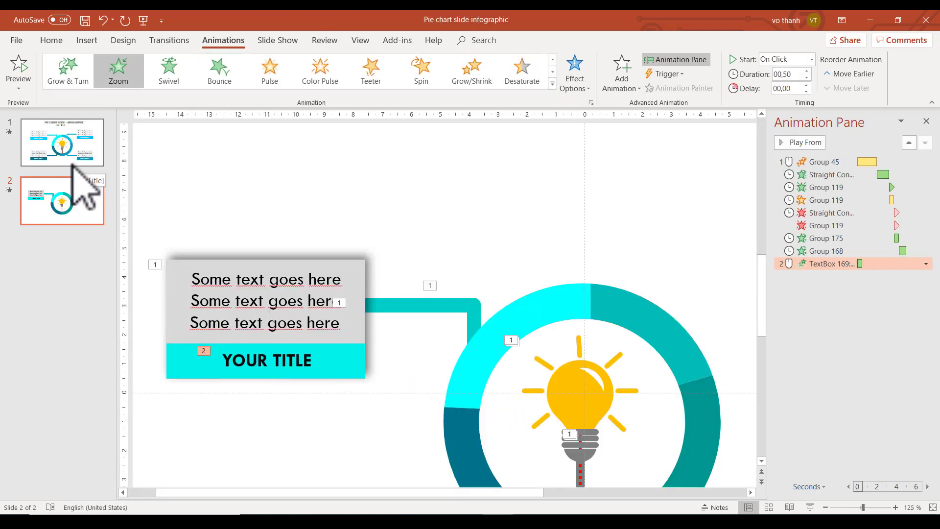
left_click(793, 59)
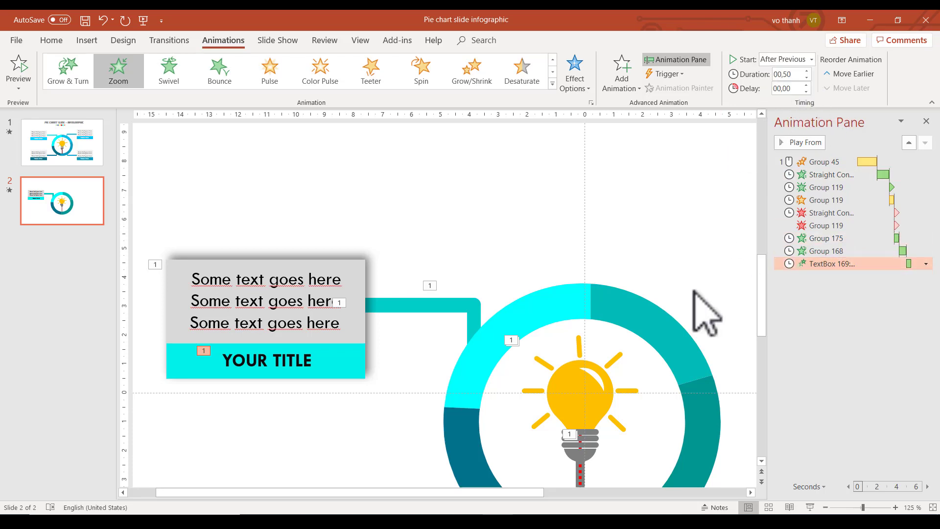
Make the third, middle and top body text lines each Float In After Previous.
left_click(253, 328)
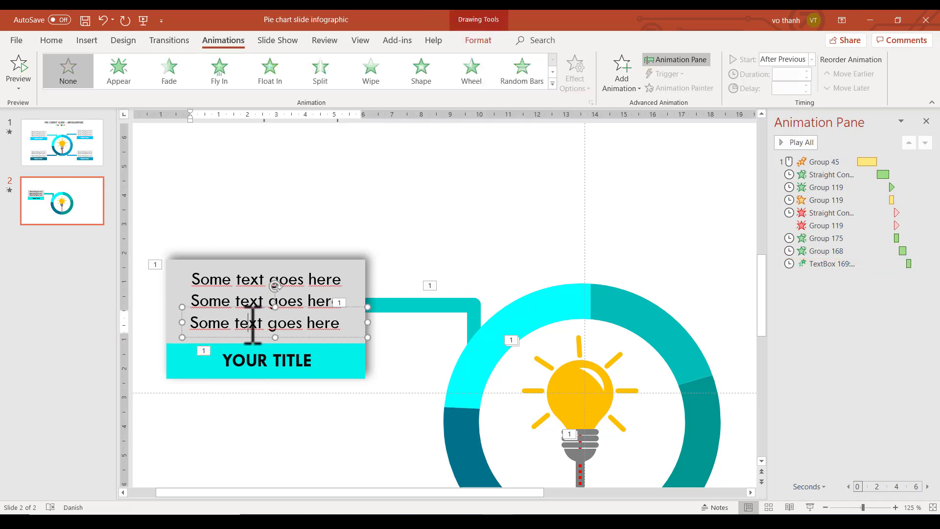
left_click(274, 78)
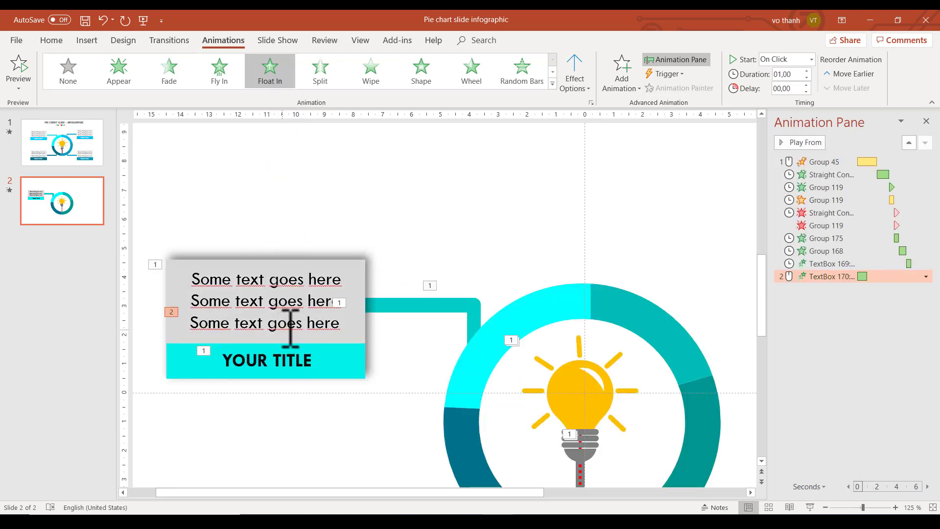
left_click(811, 59)
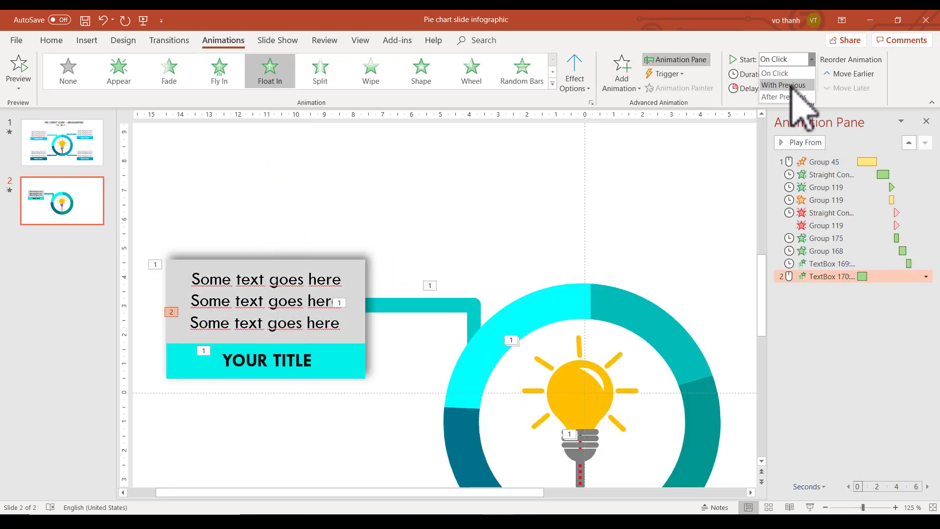
left_click(786, 97)
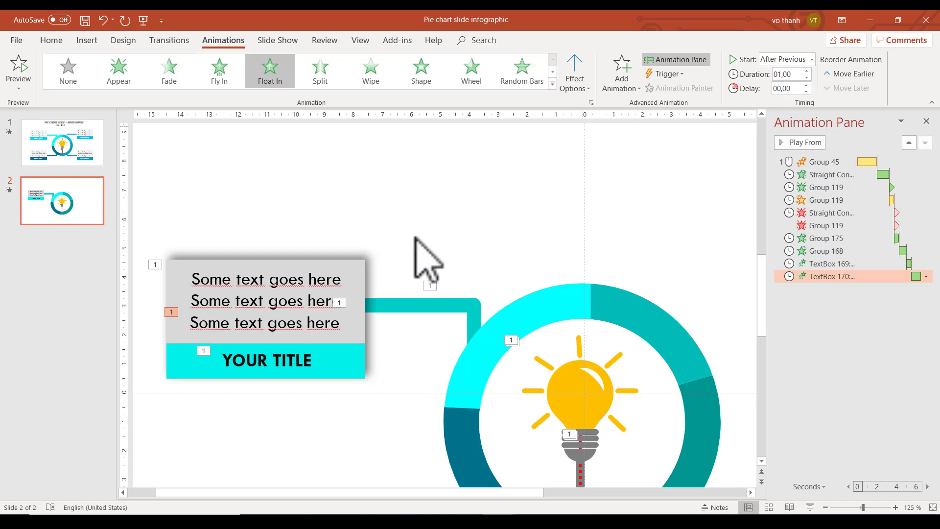
left_click(278, 301)
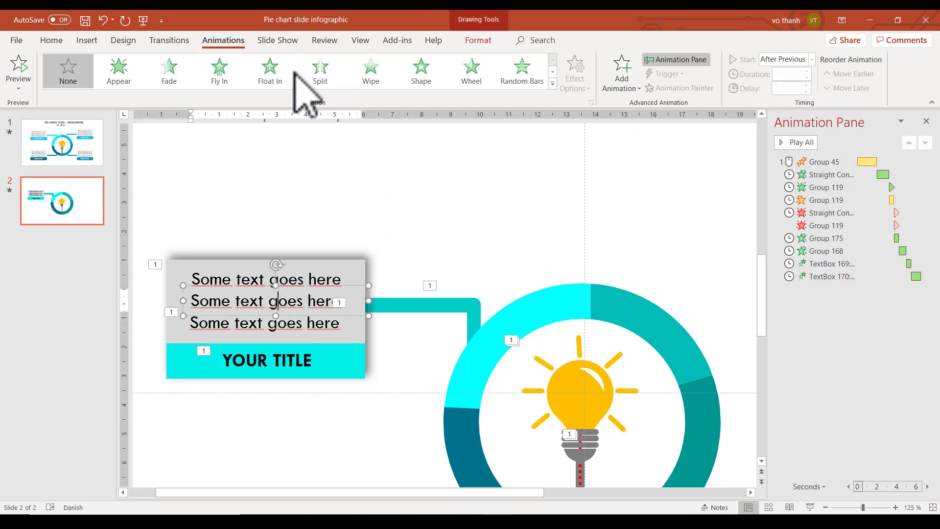
left_click(272, 73)
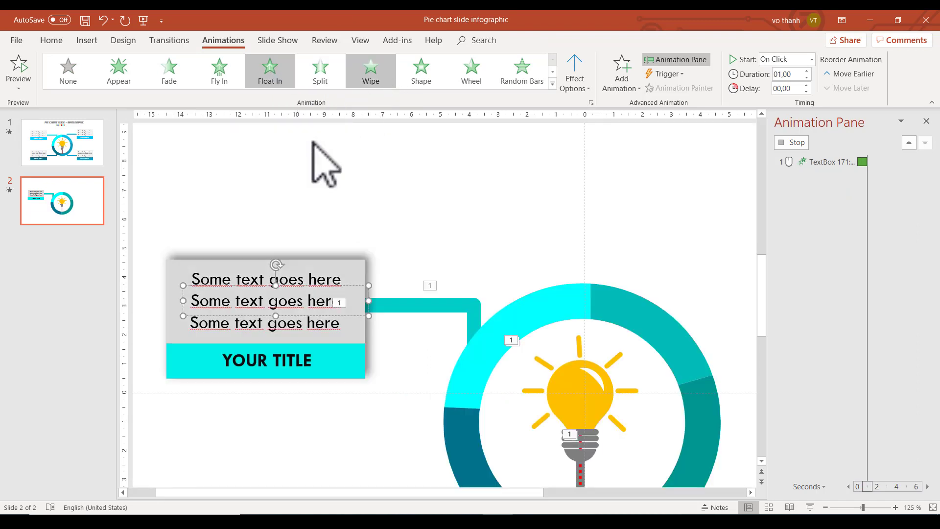
left_click(805, 60)
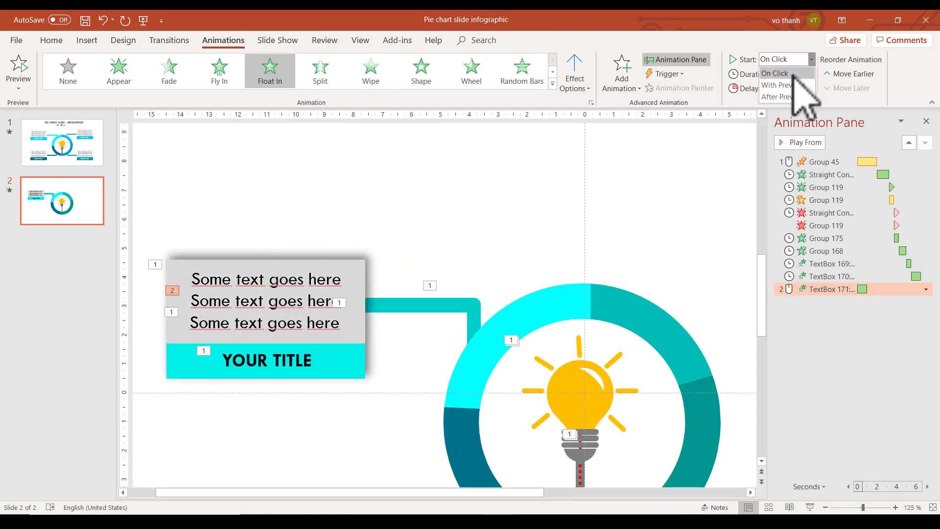
left_click(784, 93)
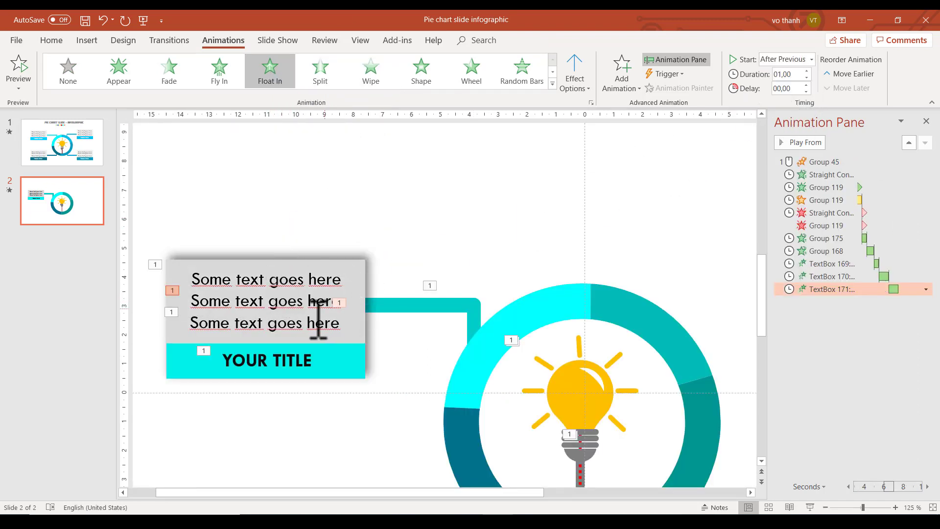
left_click(285, 282)
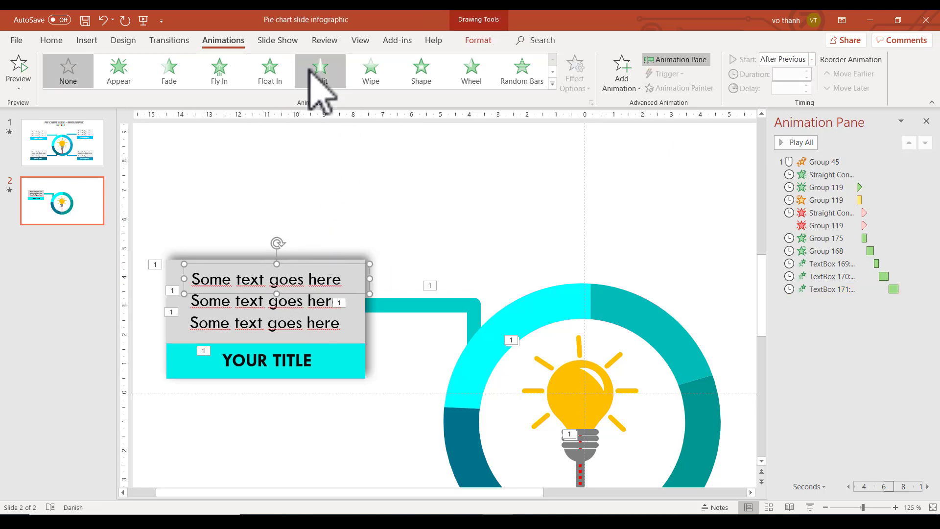
left_click(273, 74)
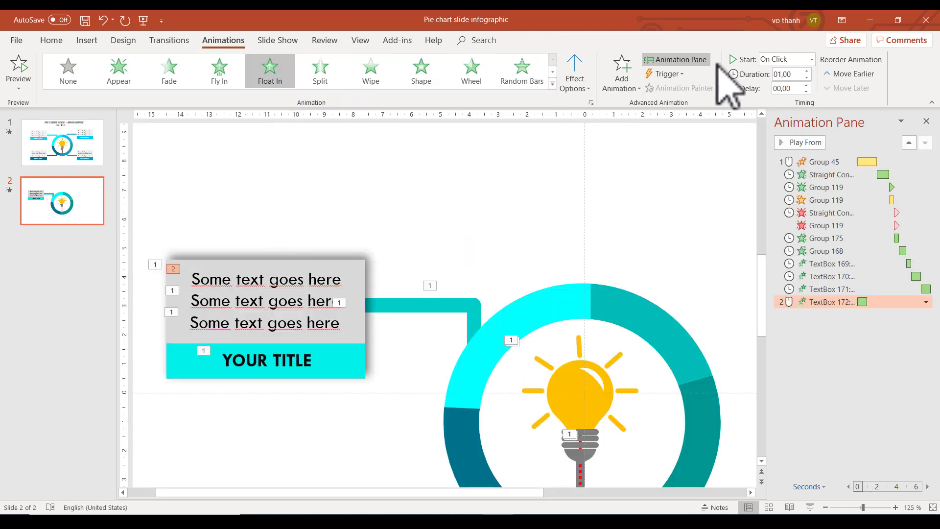
left_click(810, 59)
left_click(786, 93)
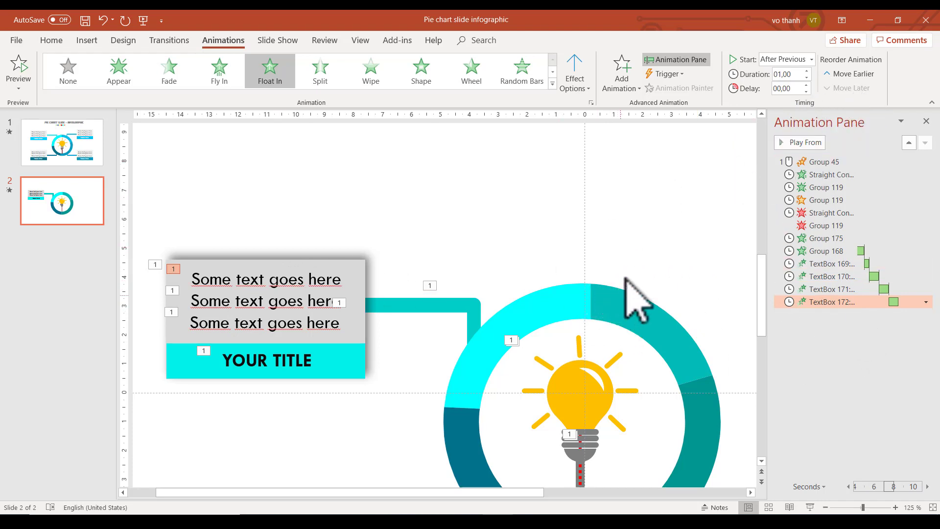
scroll(434, 289, "down", 1)
scroll(395, 281, "down", 2)
Move the stem's and Group 119's Disappear exits to the end of the animation order.
scroll(395, 281, "down", 1)
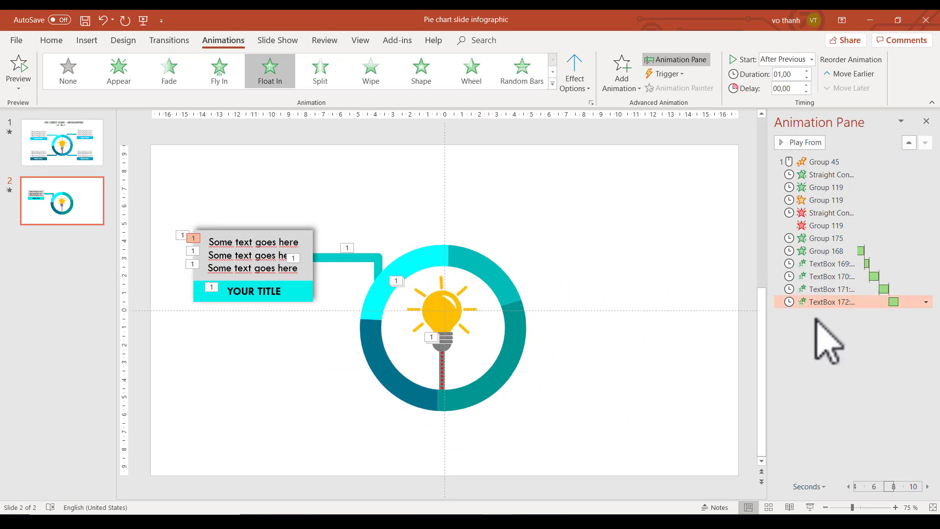
left_click_drag(829, 301, 824, 223)
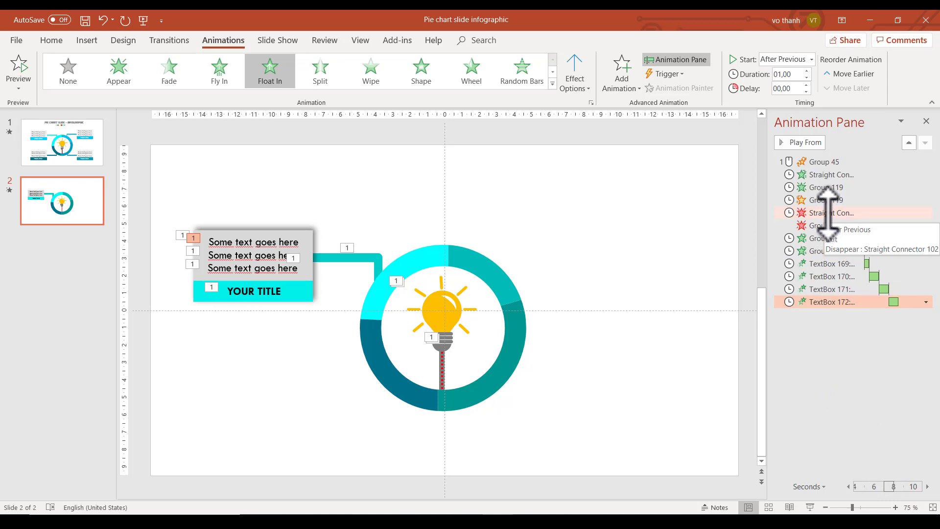
left_click_drag(827, 213, 841, 304)
left_click_drag(820, 213, 834, 301)
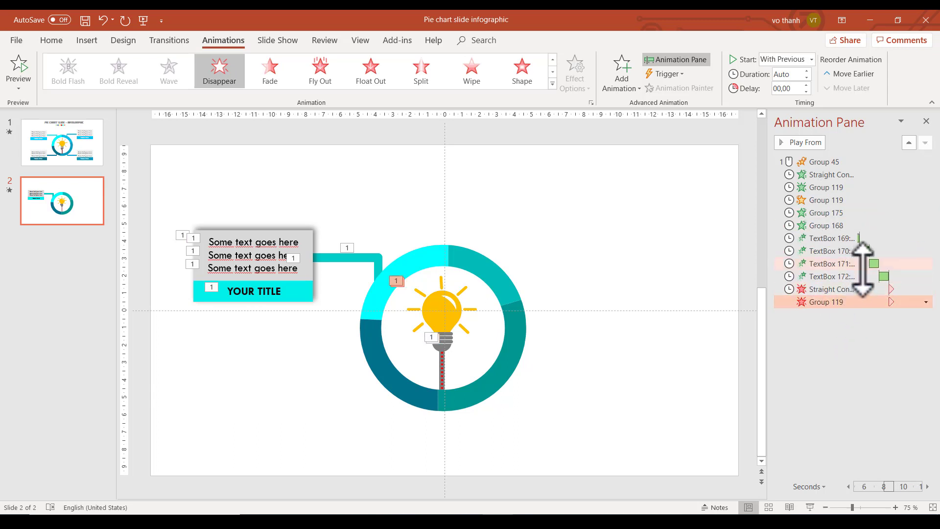
left_click(876, 212)
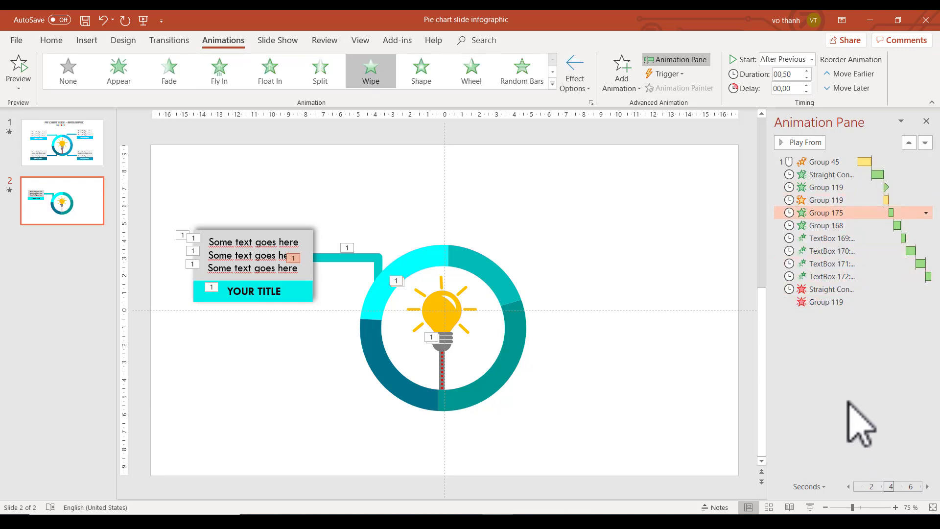
left_click(926, 121)
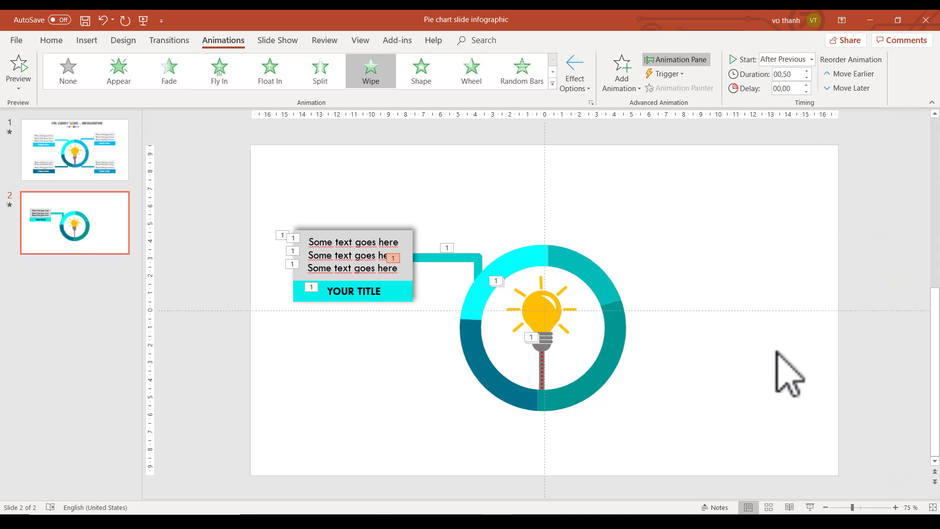
key("shift+F5")
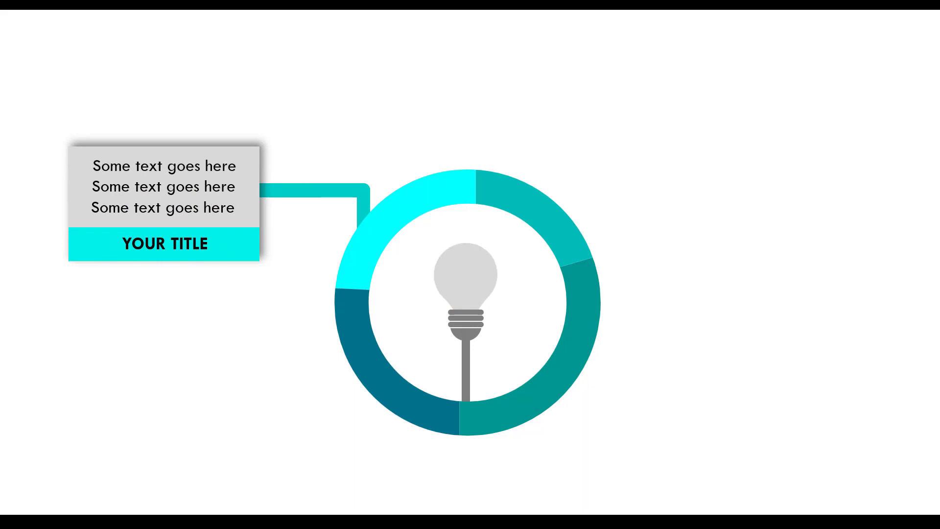
key("Escape")
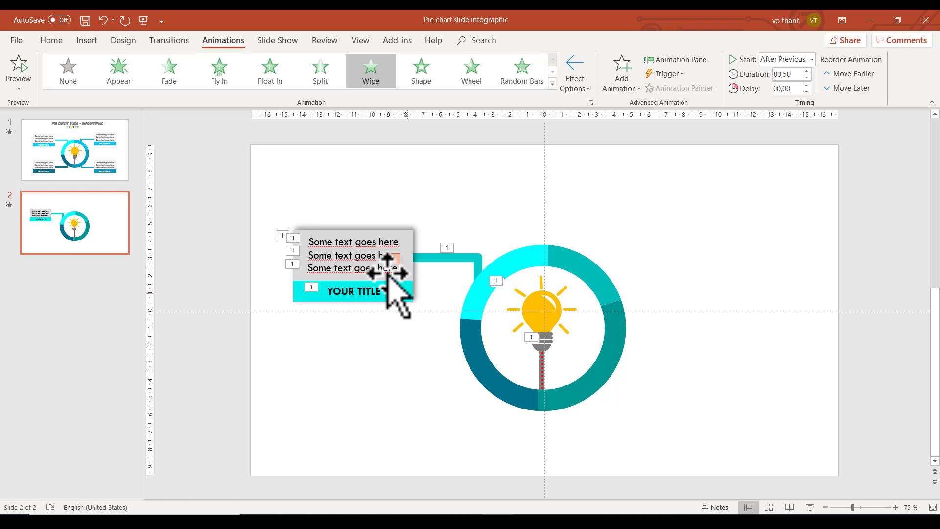
Duplicate the upper-left label card and its connector, placing the copy below the original.
mouse_move(267, 190)
left_mouse_down()
mouse_move(451, 320)
mouse_move(418, 309)
mouse_move(419, 318)
left_mouse_up()
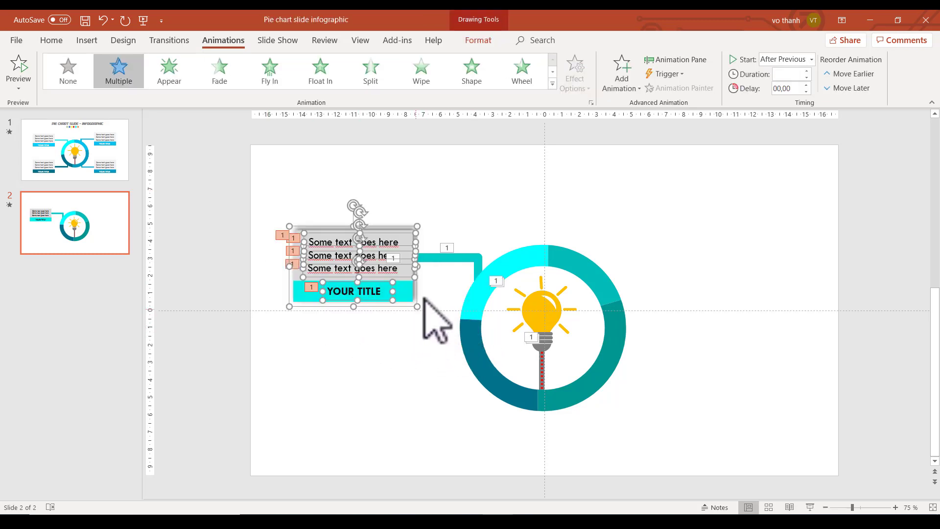
left_click(469, 256, "shift")
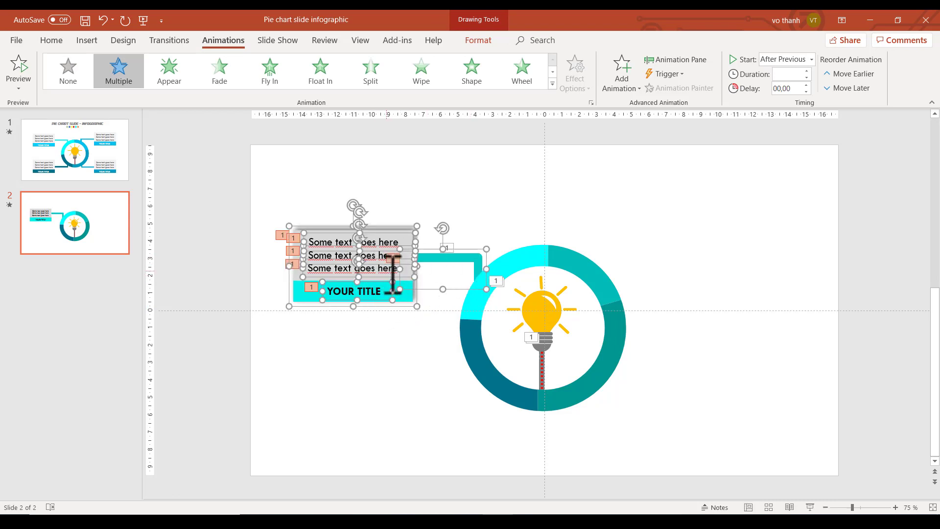
left_click_drag(393, 275, 400, 400)
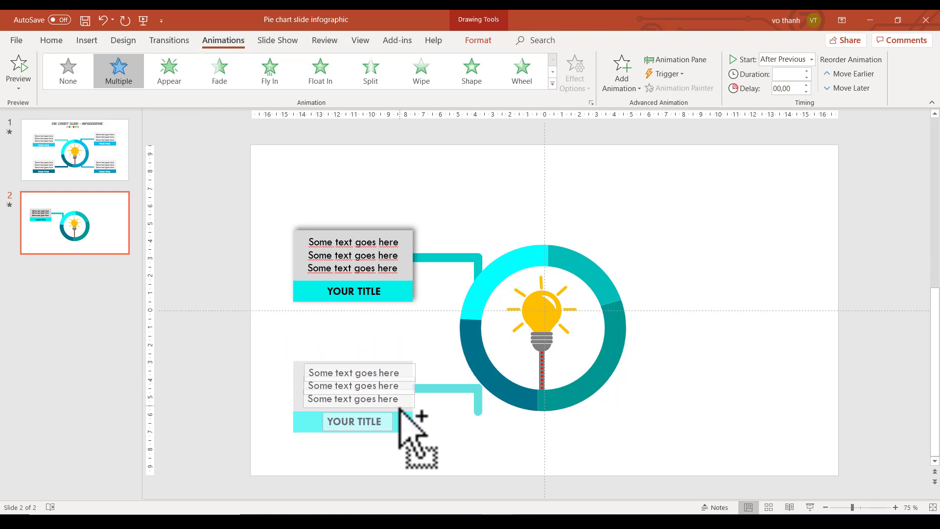
left_click_drag(400, 403, 400, 420)
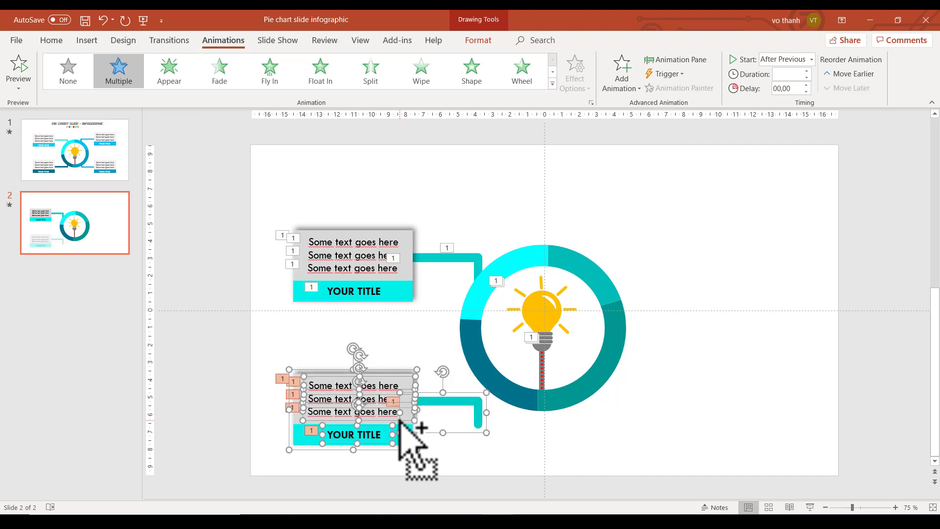
left_click(492, 452)
Flip the lower connector vertically and align it toward the ring's lower-left.
left_click(476, 411)
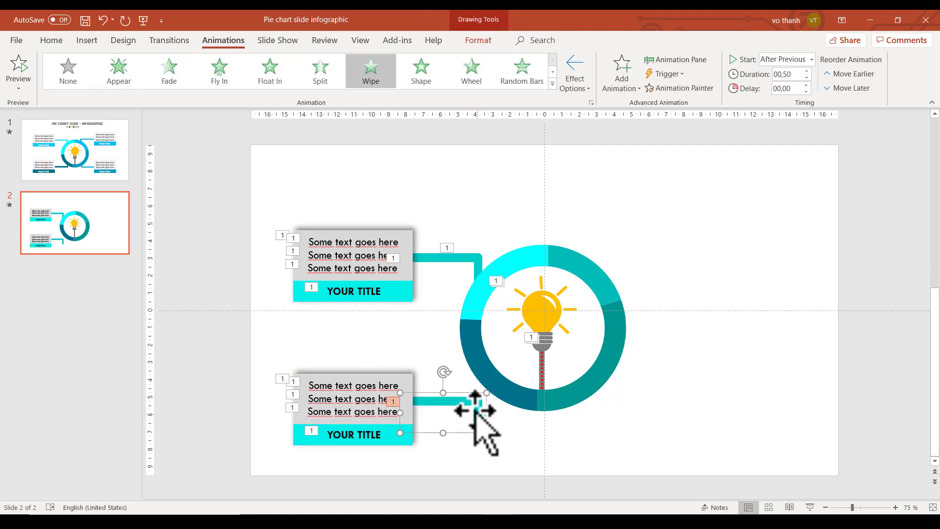
left_click(478, 40)
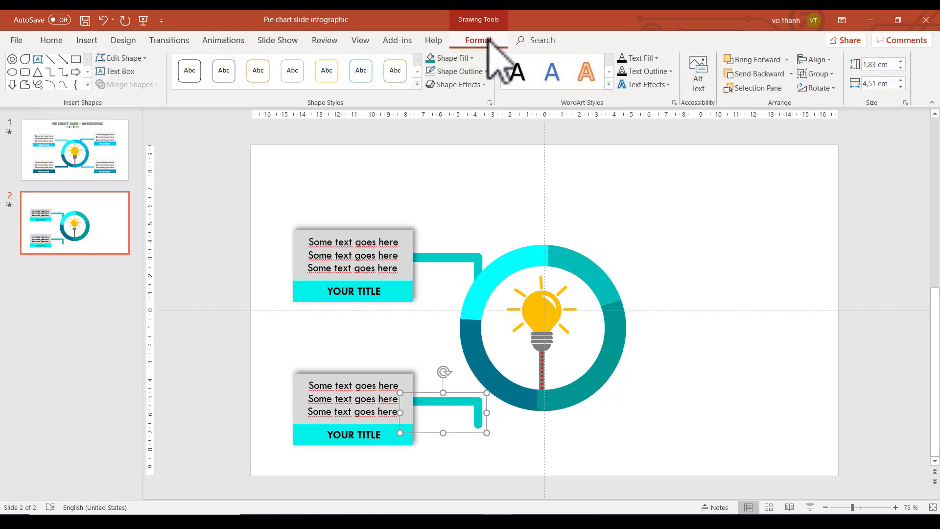
left_click(834, 88)
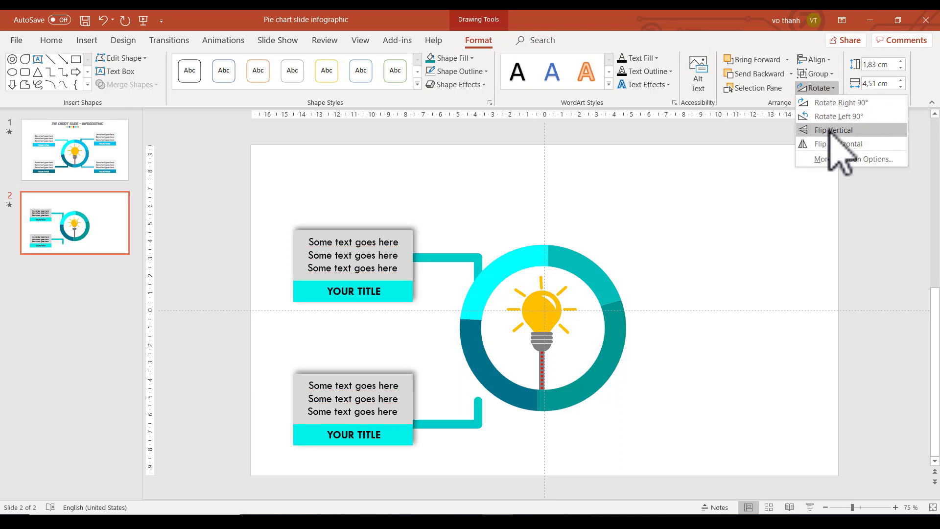
left_click(833, 129)
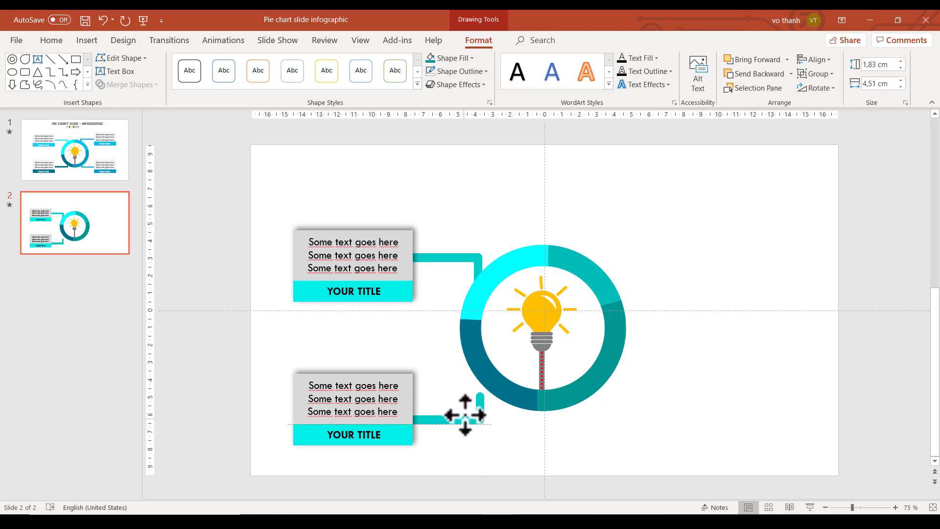
left_click_drag(466, 415, 467, 410)
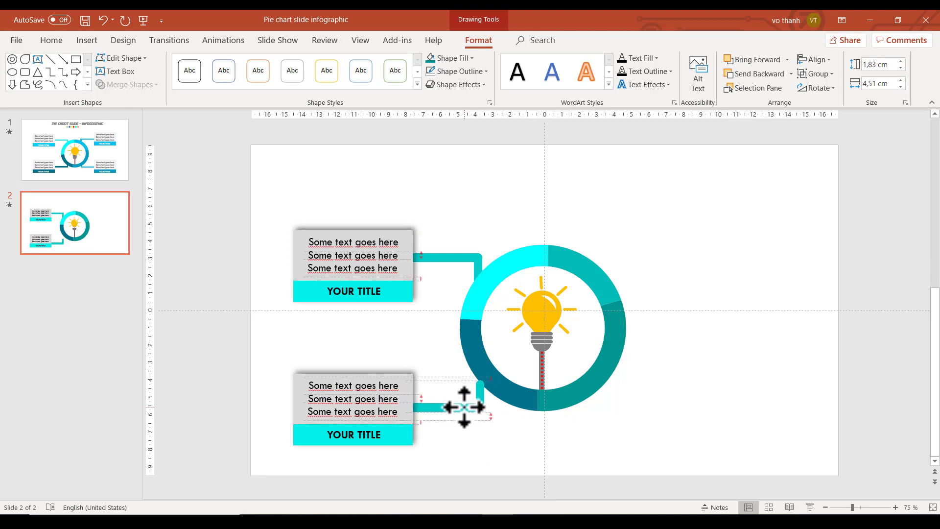
left_click_drag(468, 405, 467, 408)
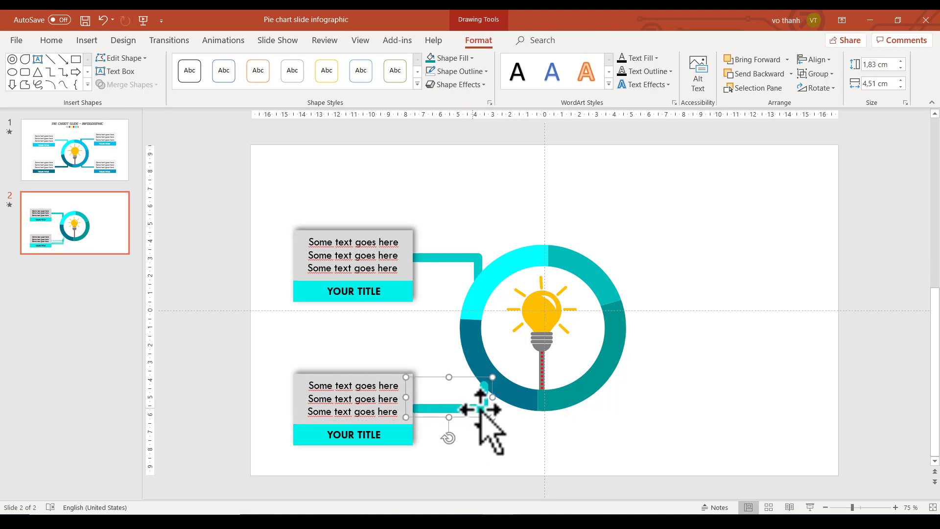
Send the lower connector behind the ring, then select both left cards with their connectors.
left_click(542, 449)
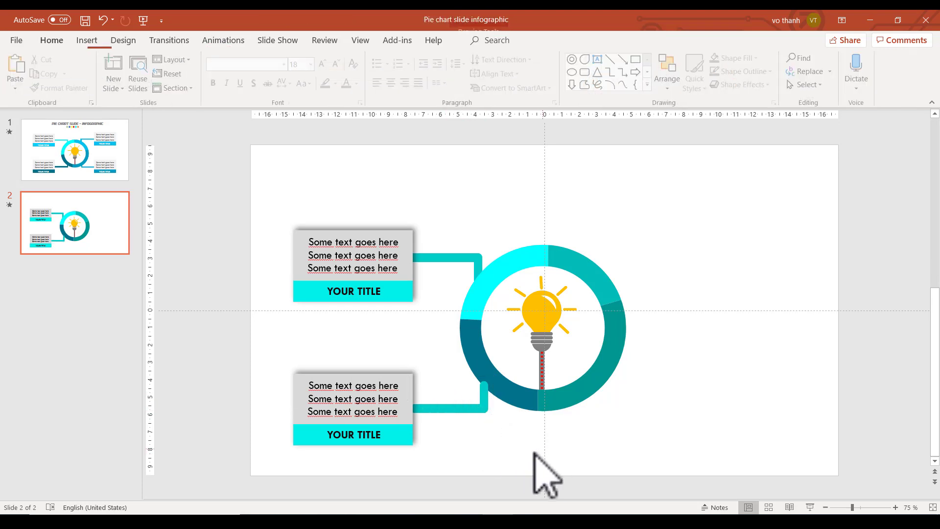
double_click(456, 406)
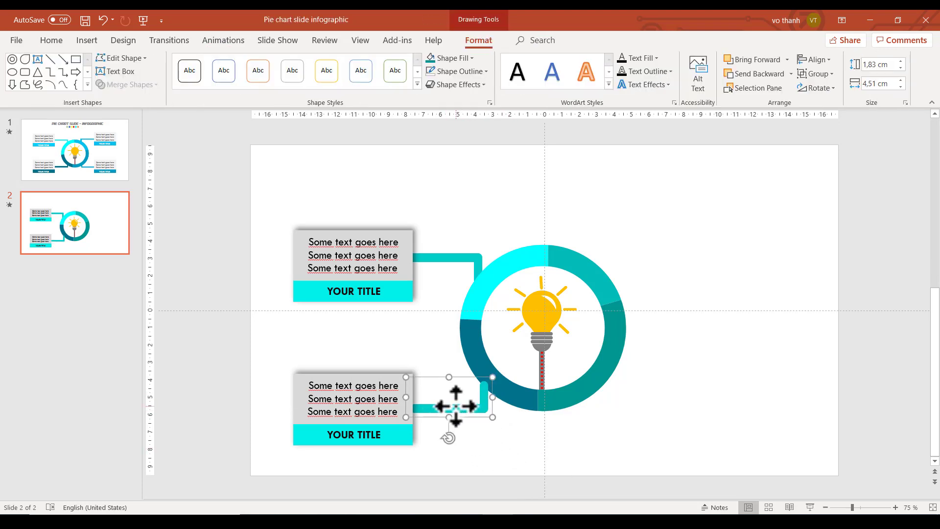
right_click(456, 407)
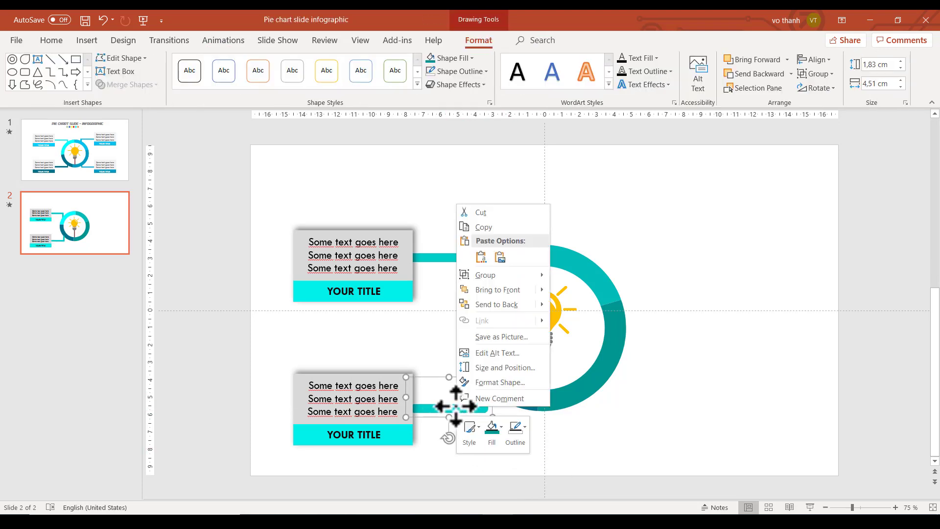
left_click(515, 305)
left_click(365, 348)
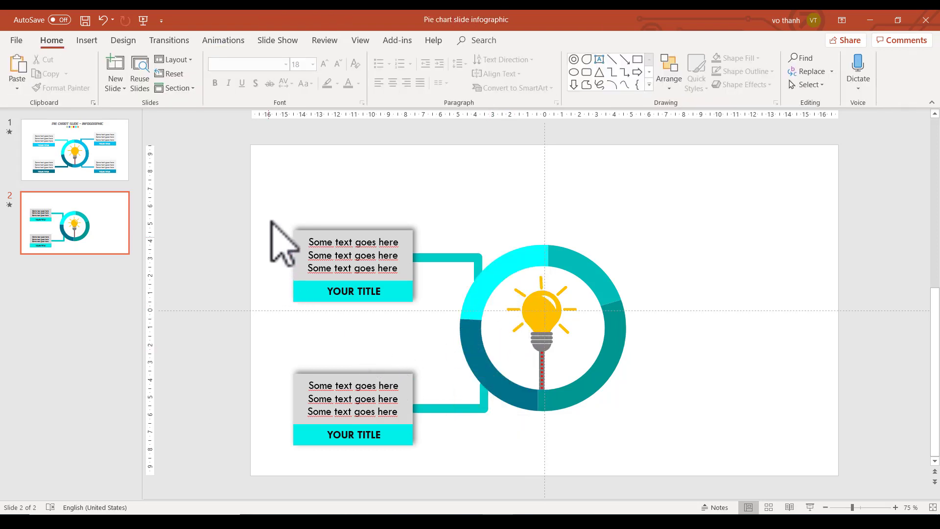
mouse_move(265, 194)
left_mouse_down()
mouse_move(445, 466)
mouse_move(499, 461)
left_mouse_up()
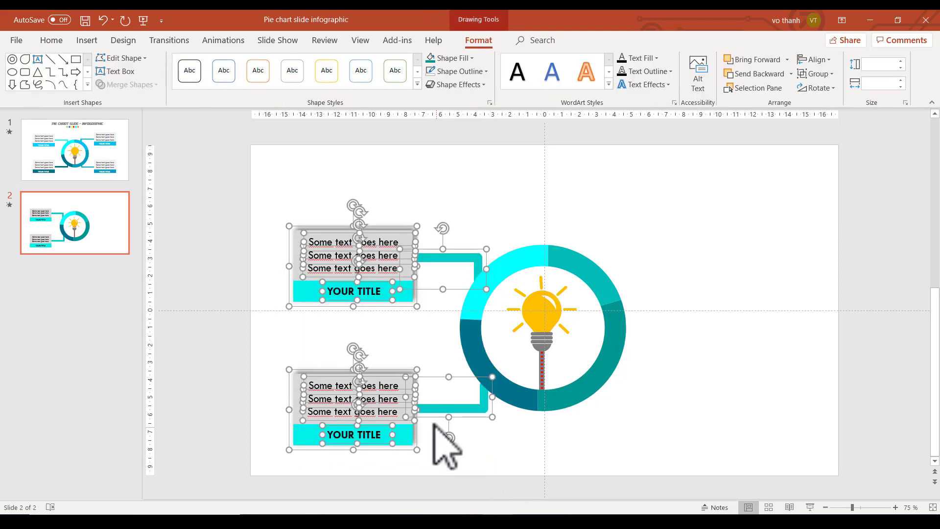
Copy both left cards to the ring's right side, align them, and pull the top-right connector toward the ring.
left_click_drag(431, 421, 812, 405)
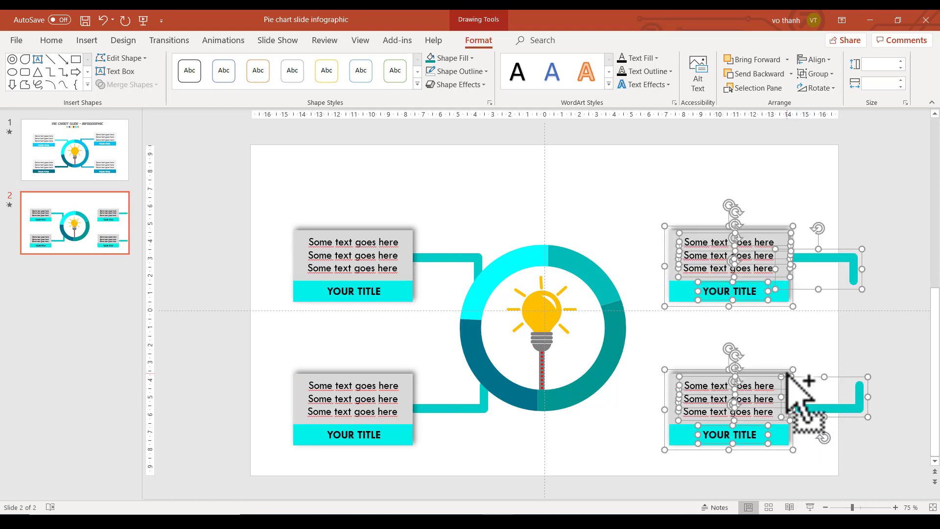
left_click_drag(787, 373, 790, 373)
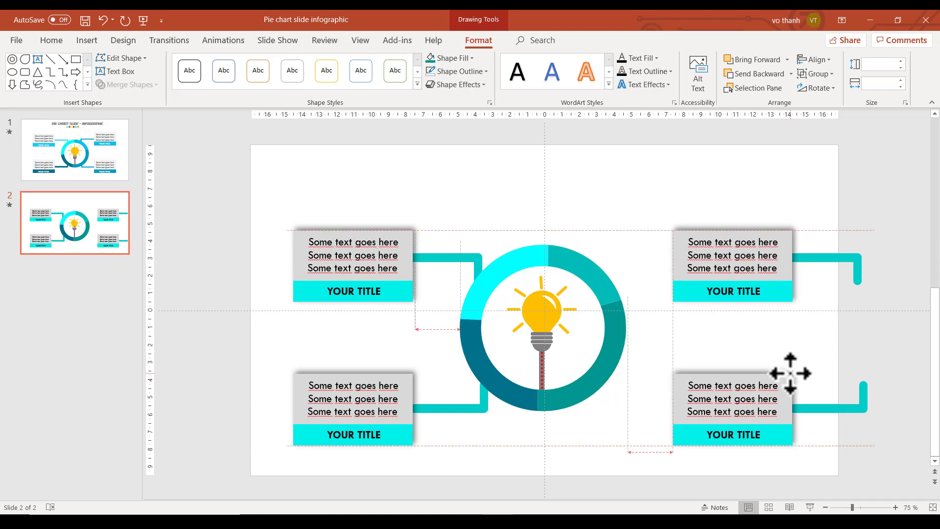
left_click_drag(790, 373, 790, 373)
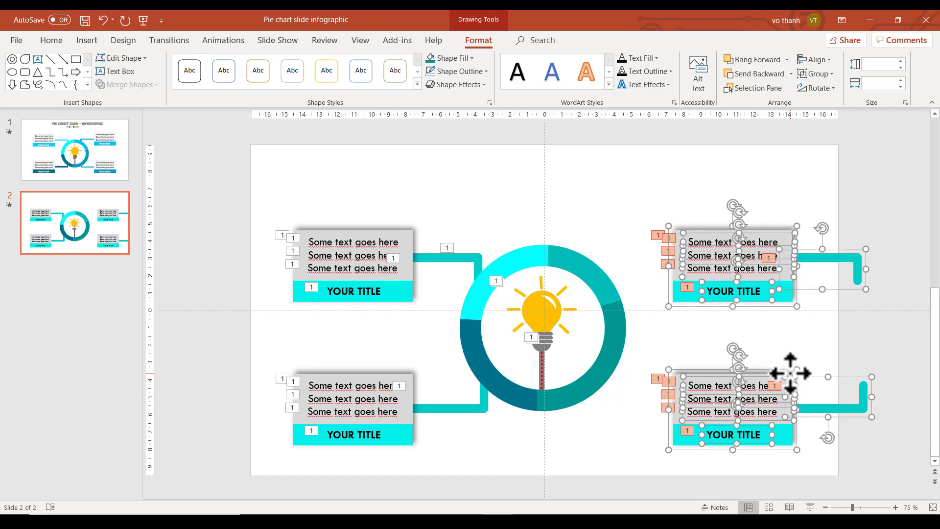
left_click(841, 352)
mouse_move(832, 263)
left_mouse_down()
mouse_move(623, 260)
mouse_move(644, 260)
mouse_move(636, 260)
left_mouse_up()
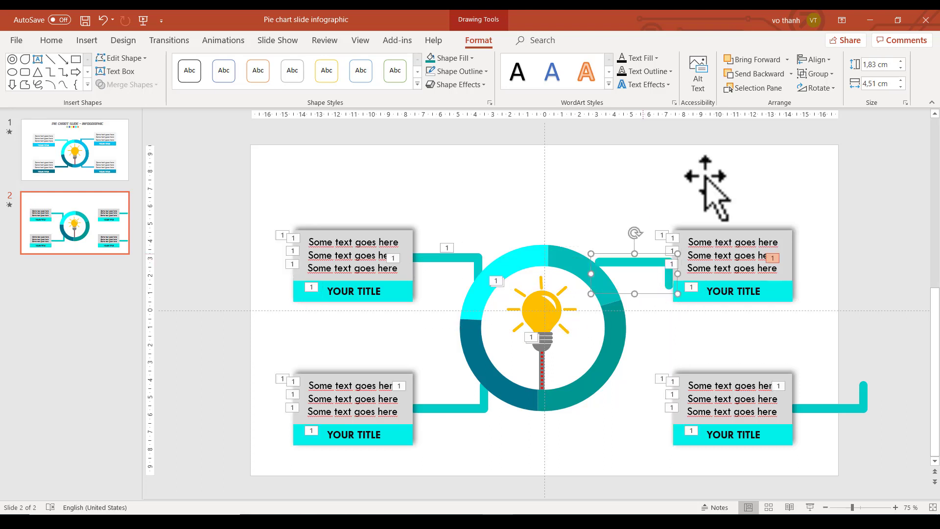
Flip the top-right connector horizontally and set it between the ring and the upper-right card.
left_click(832, 90)
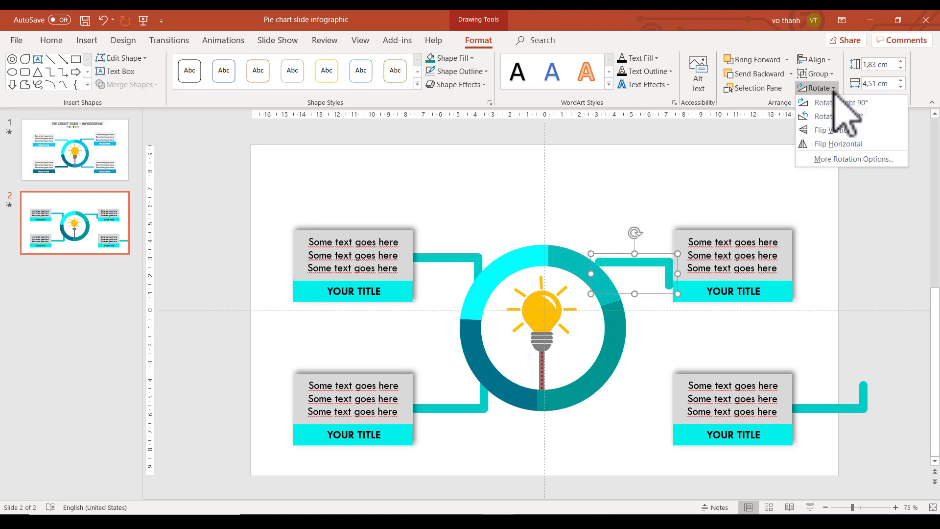
left_click(836, 143)
left_click_drag(623, 254, 636, 254)
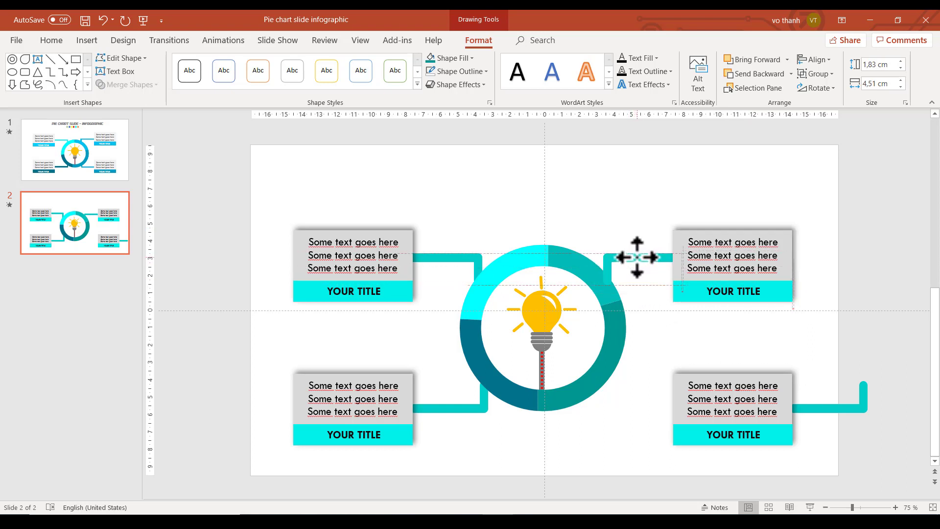
left_click_drag(637, 256, 623, 256)
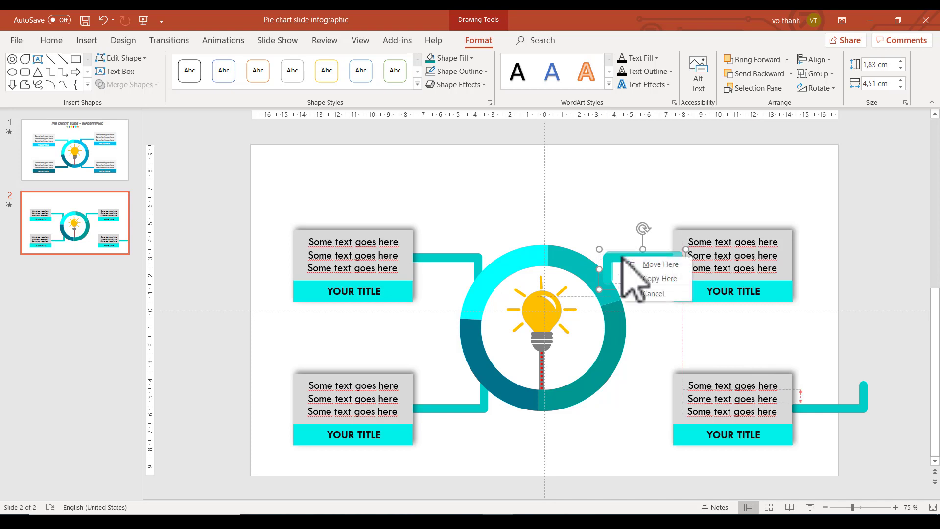
right_click(618, 259)
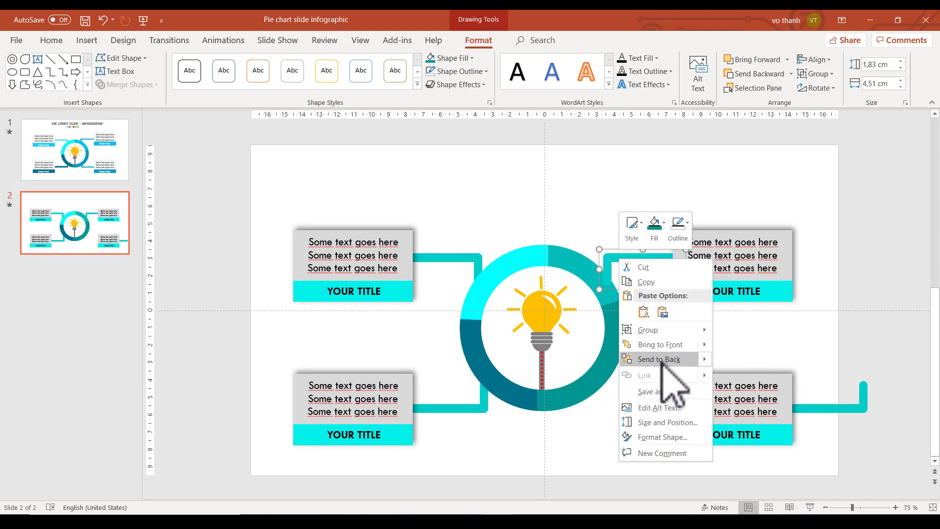
key("Escape")
Move the lower-right connector toward the ring, flip it horizontally, and place it beside the lower-right box.
left_click(846, 409)
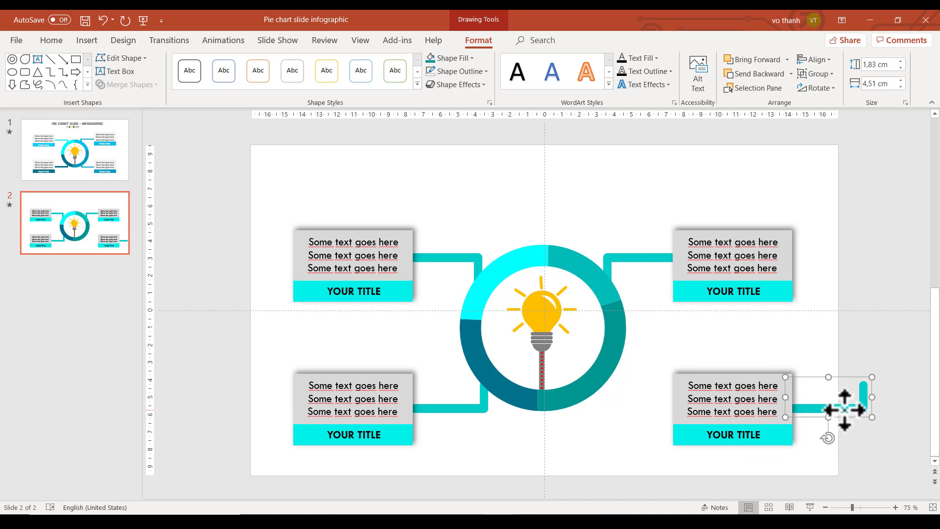
mouse_move(845, 410)
left_mouse_down()
mouse_move(650, 417)
mouse_move(648, 394)
left_mouse_up()
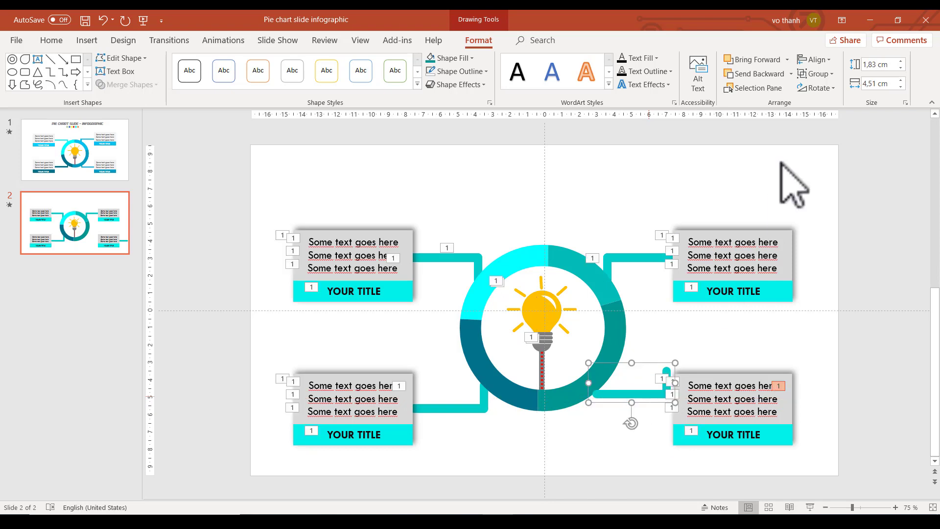
left_click(819, 88)
left_click(827, 144)
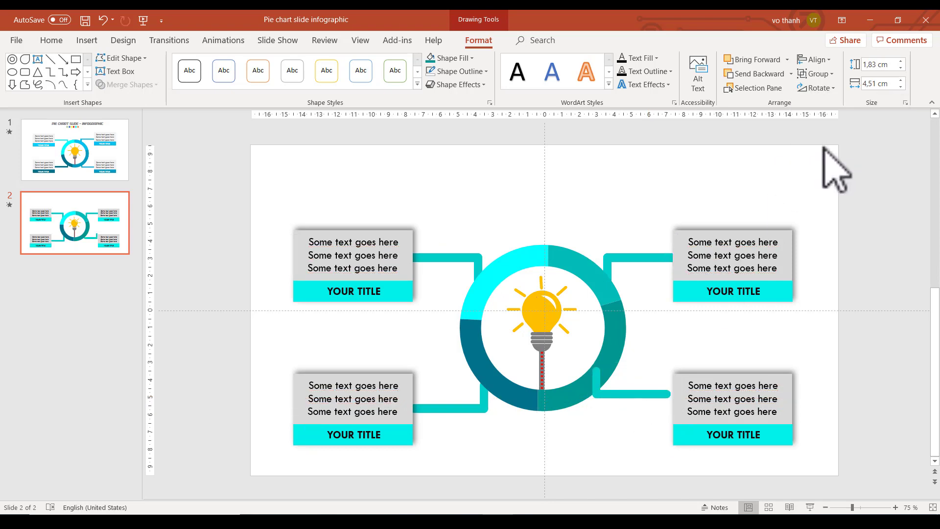
left_click_drag(640, 394, 649, 407)
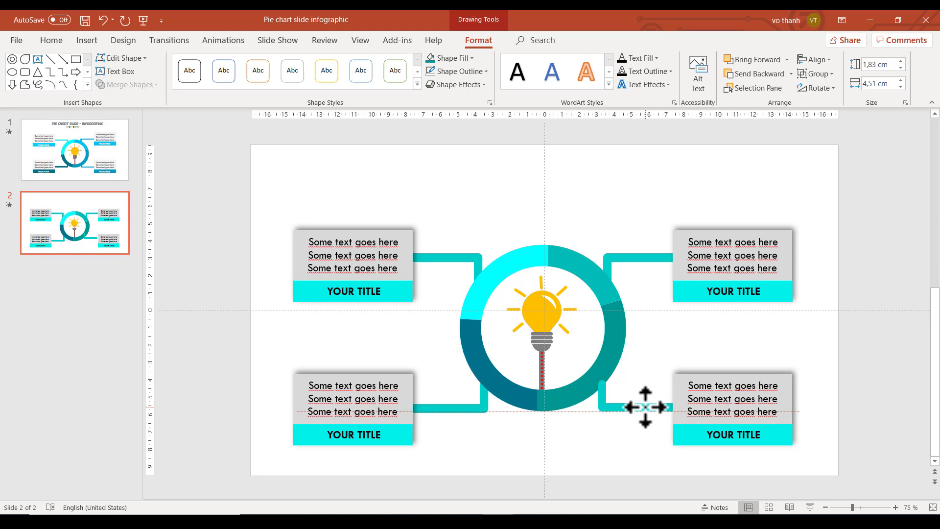
left_click_drag(645, 407, 646, 408)
Send the lower-right connector to the back and fine-tune its position.
left_click(604, 416)
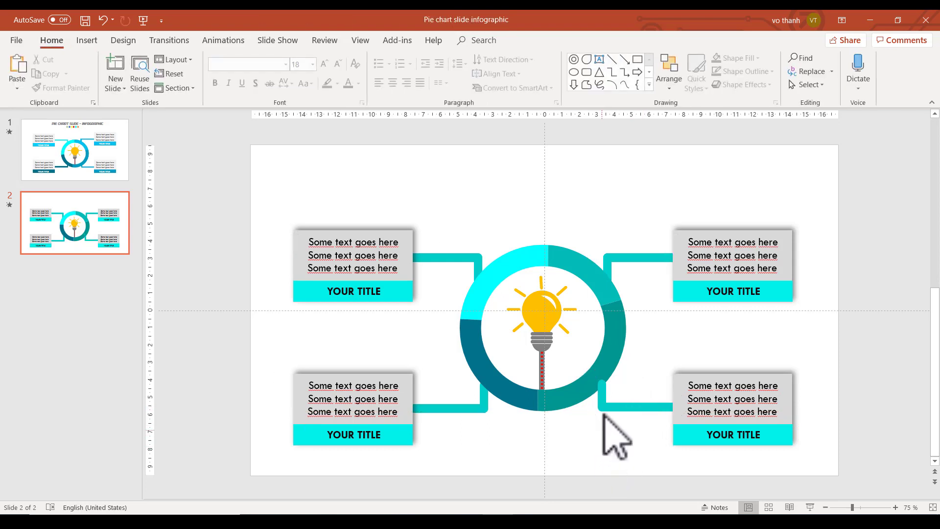
right_click(616, 407)
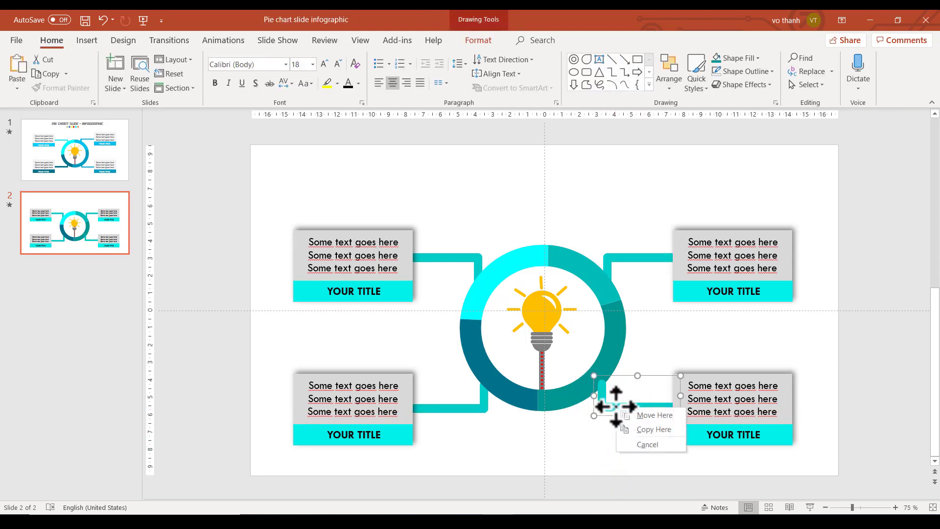
right_click(616, 407)
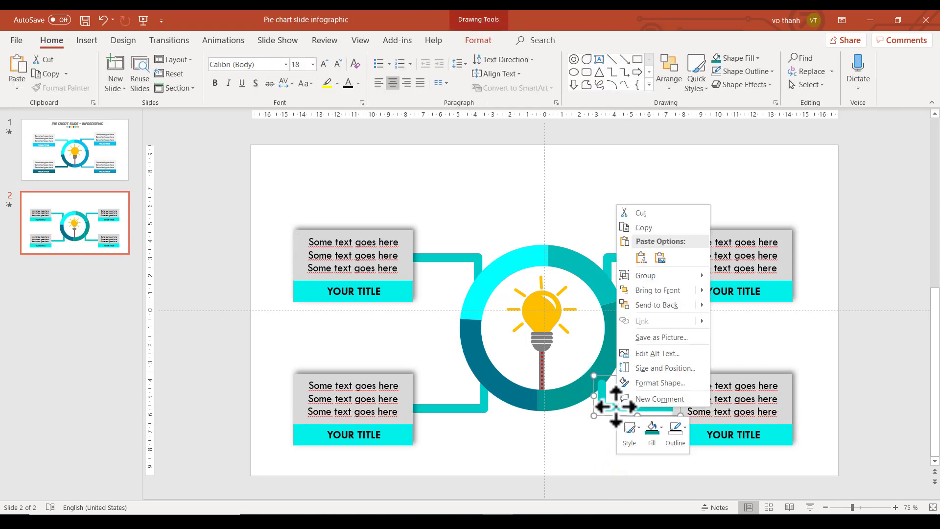
left_click(676, 305)
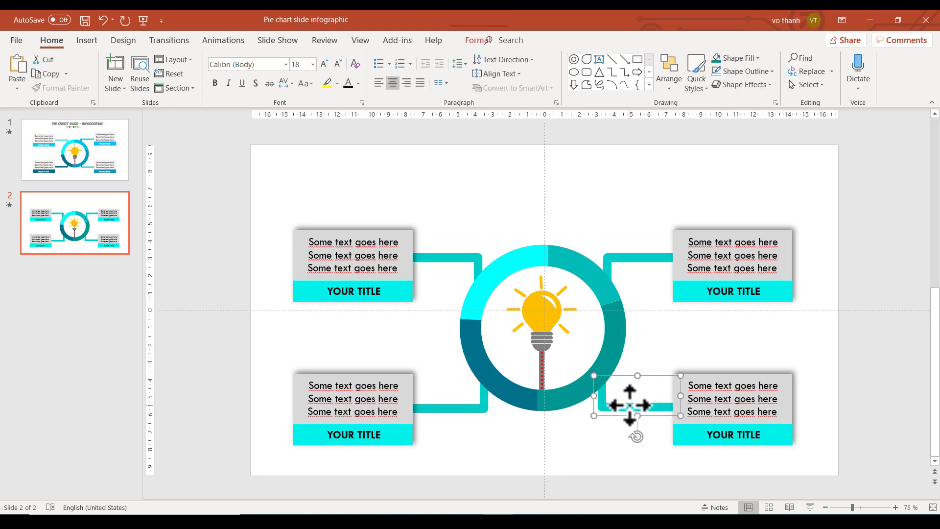
left_click_drag(630, 397, 481, 404)
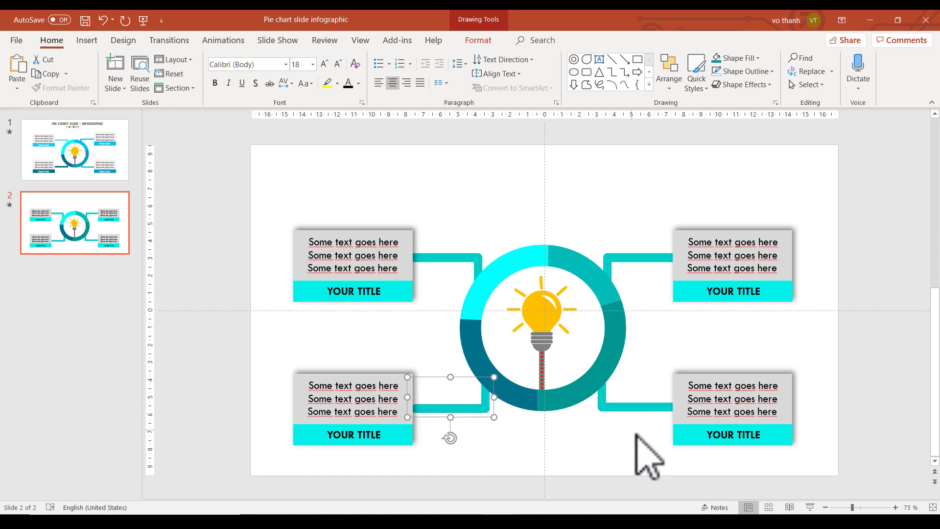
left_click(637, 454)
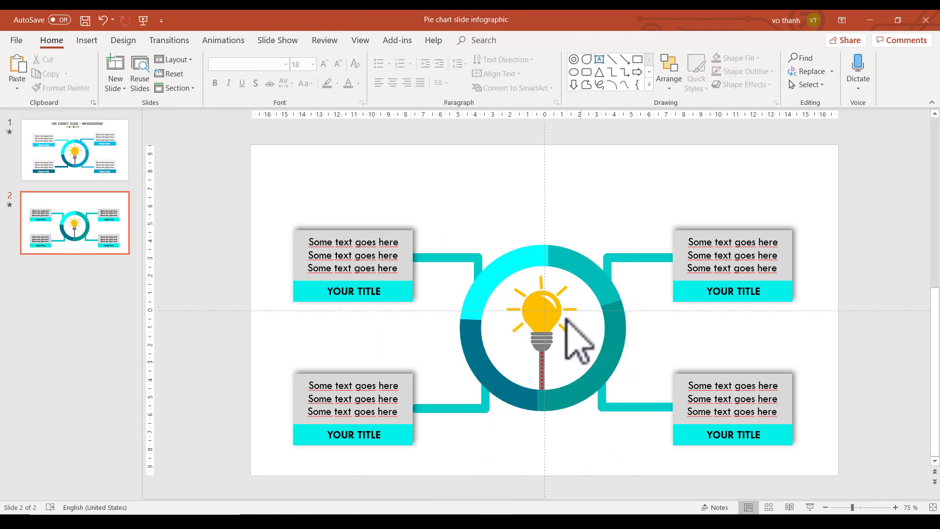
Eyedrop the adjacent cyan ring colour onto the upper-left connector.
left_click(483, 406)
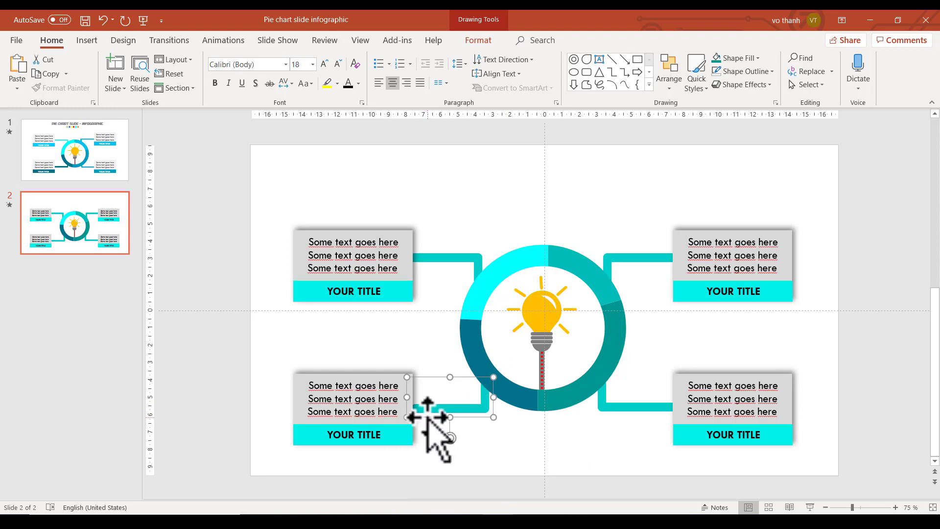
left_click(461, 259)
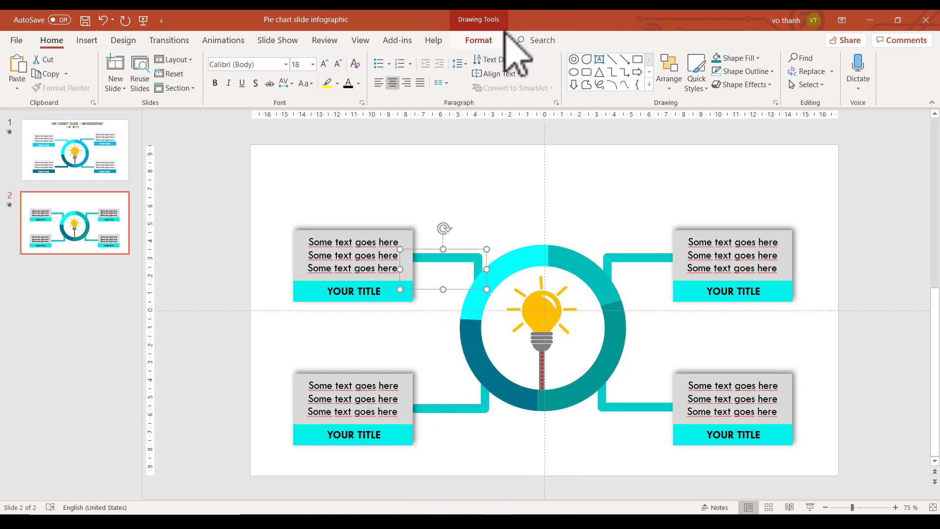
left_click(479, 40)
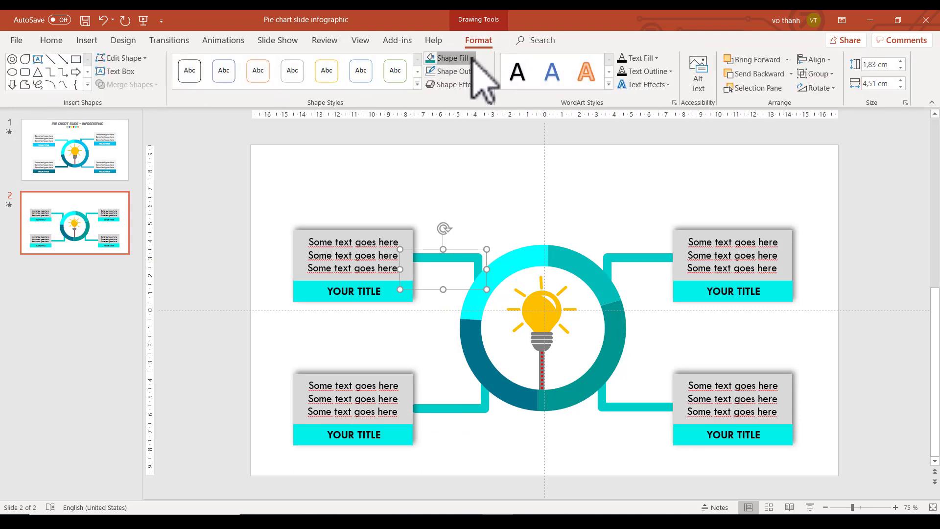
left_click(458, 58)
left_click(451, 215)
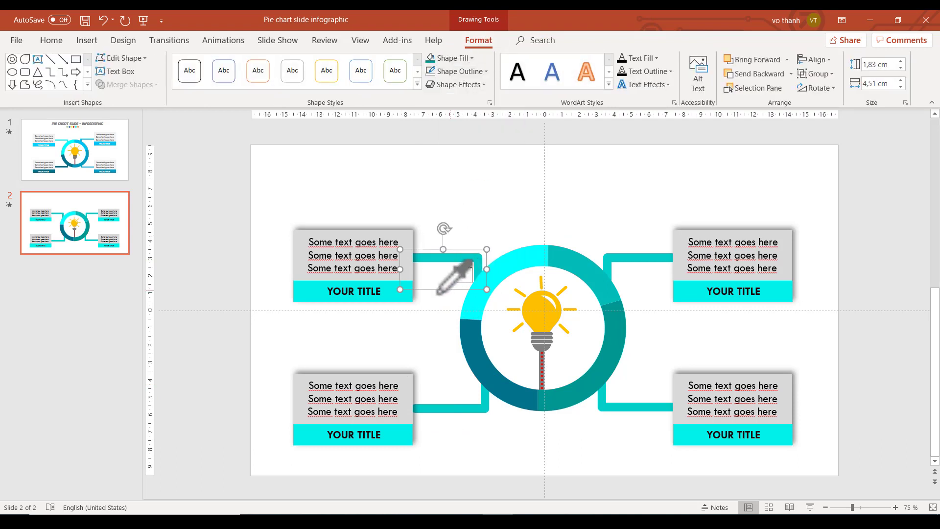
left_click(405, 295)
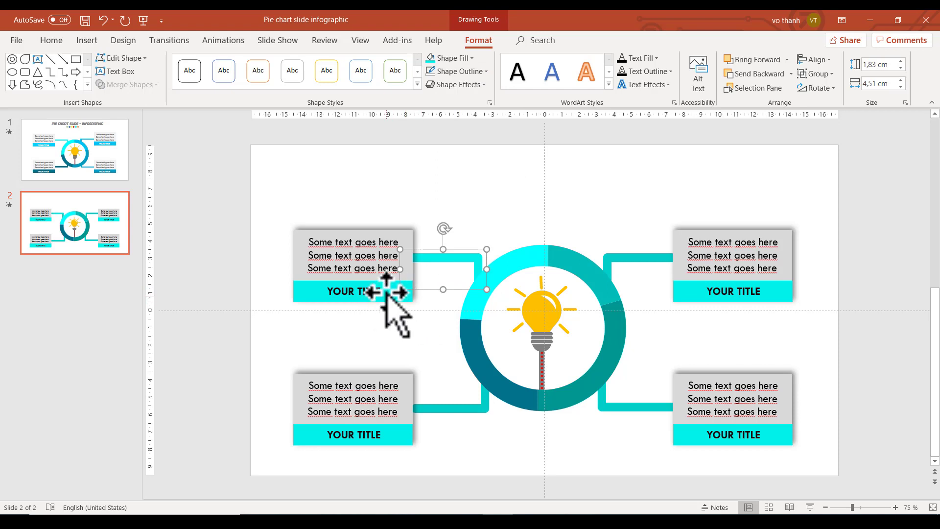
left_click(413, 360)
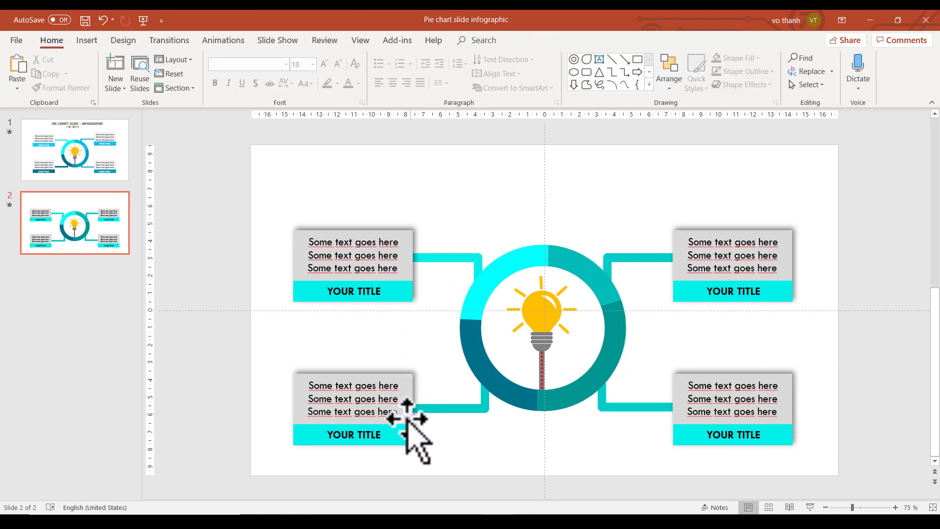
Fill the lower-left connector and its title bar with the ring's dark teal.
left_click(445, 407)
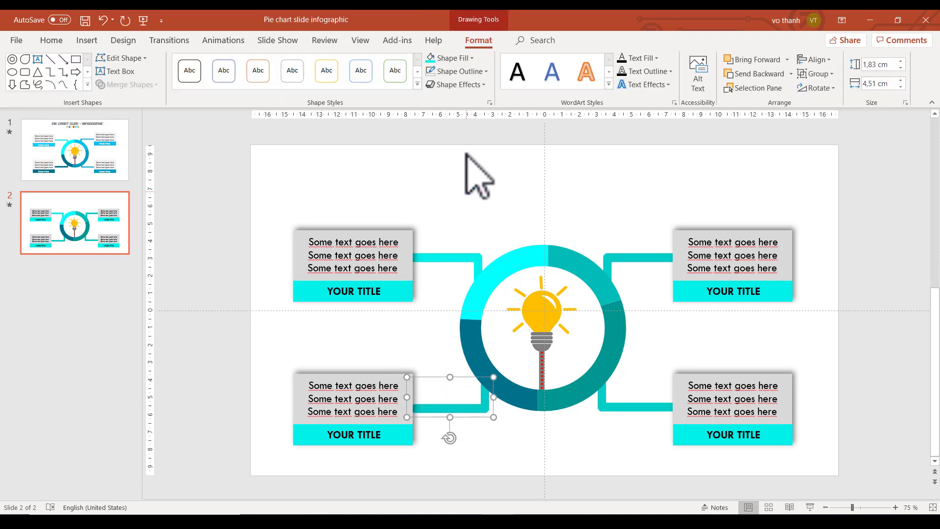
left_click(471, 58)
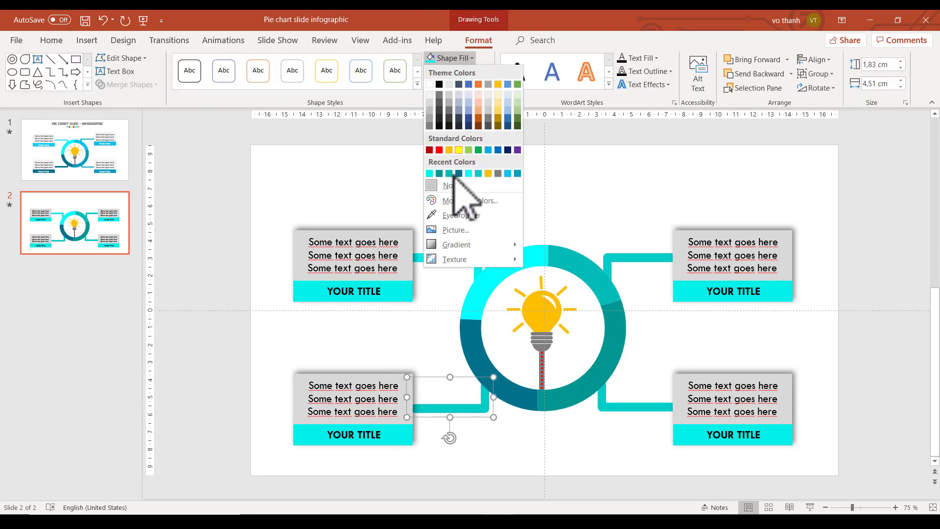
left_click(458, 216)
left_click(508, 392)
left_click(405, 431)
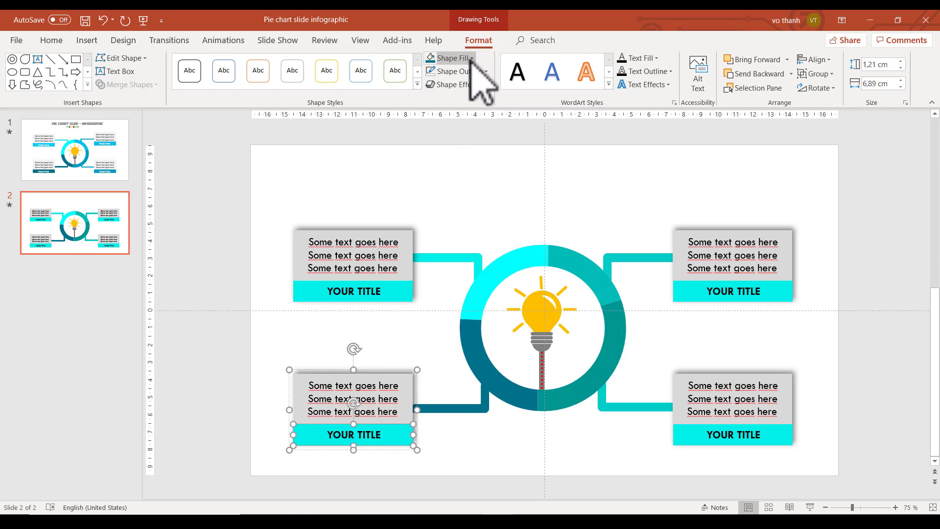
left_click(431, 59)
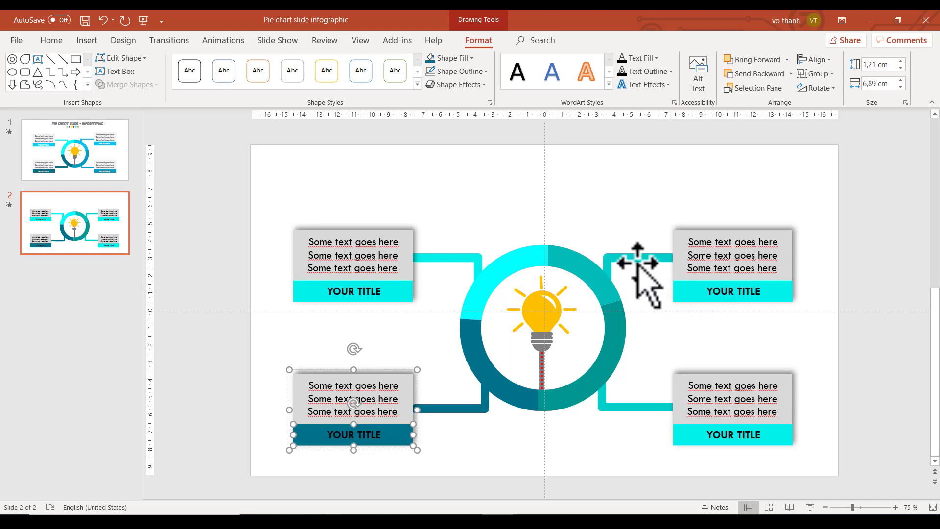
Give the upper-right connector and title bar the neighbouring ring segment's teal.
left_click(625, 257)
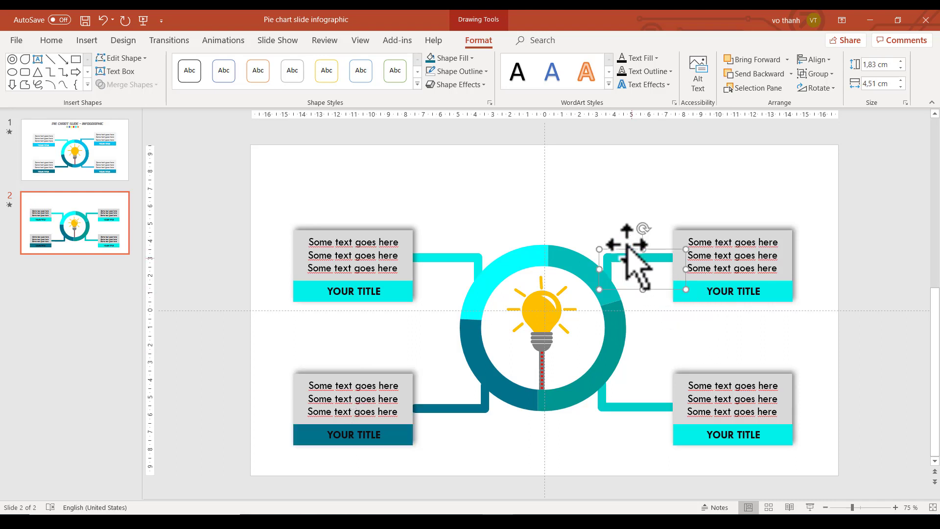
left_click(472, 59)
left_click(473, 216)
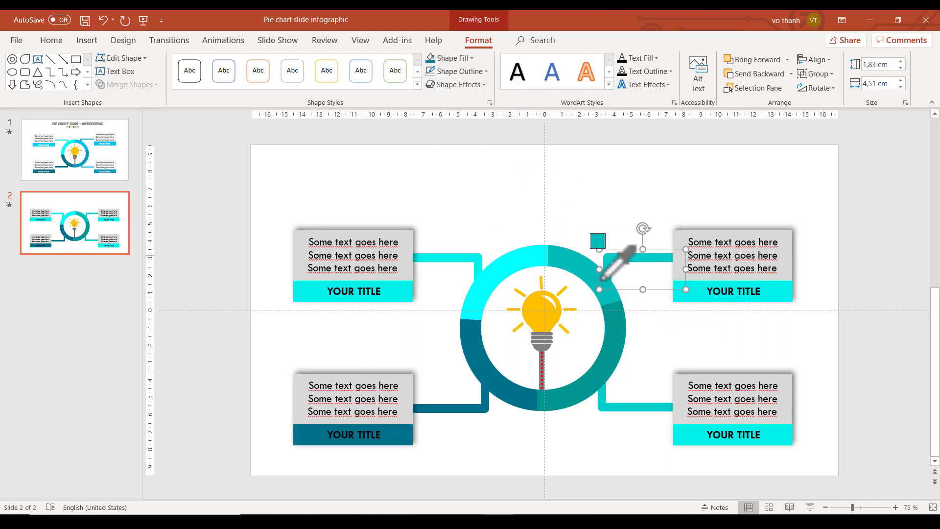
left_click(687, 304)
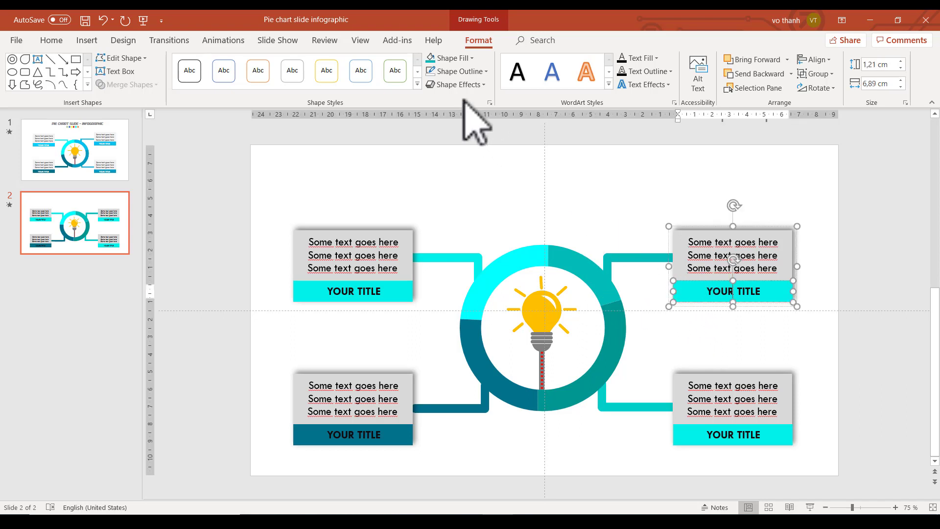
left_click(430, 58)
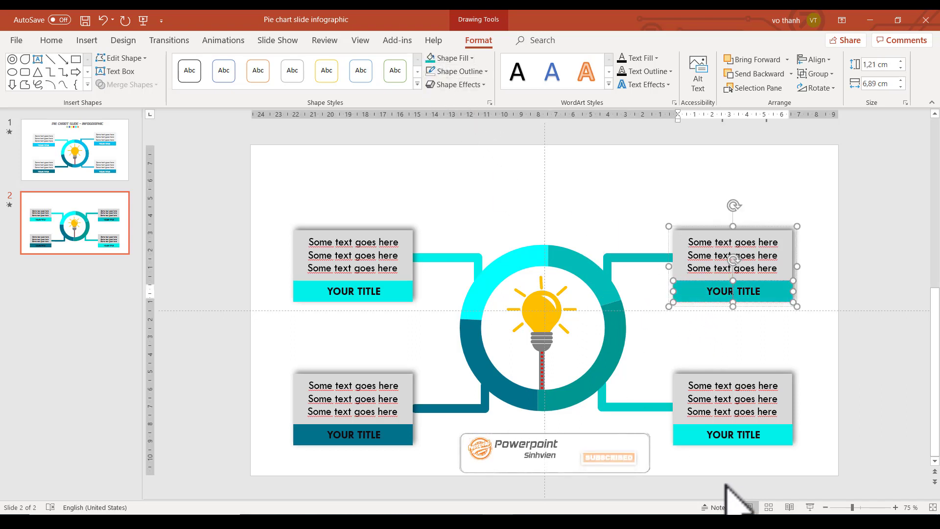
Fill the lower-right connector and title bar with the adjacent ring segment's teal.
left_click(629, 406)
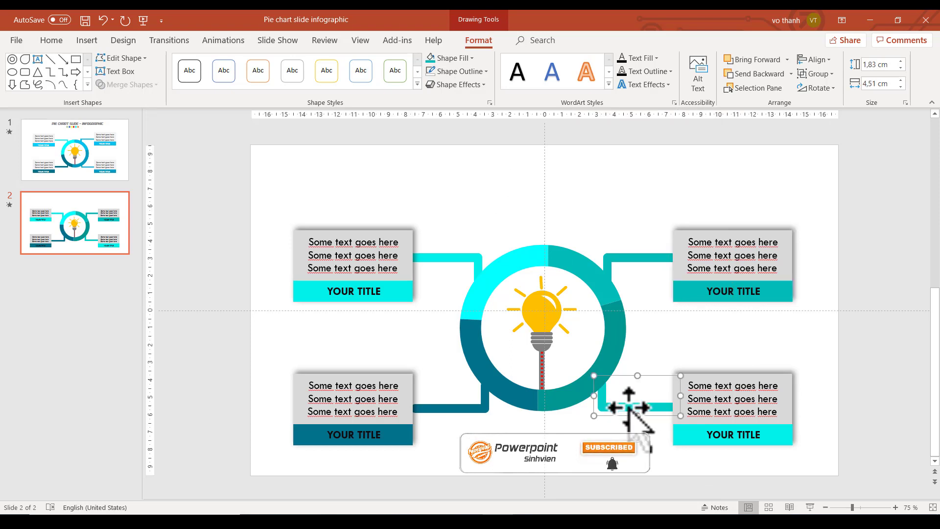
left_click(471, 58)
left_click(458, 216)
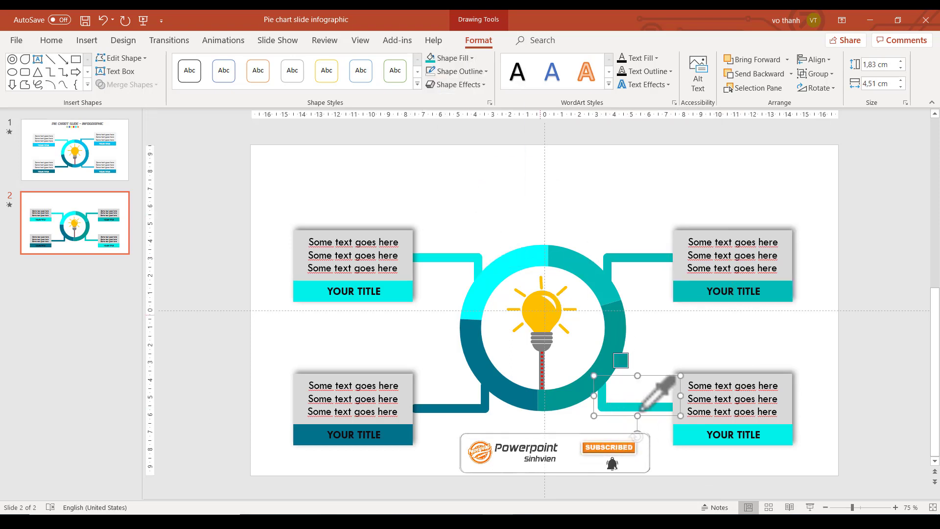
left_click(604, 372)
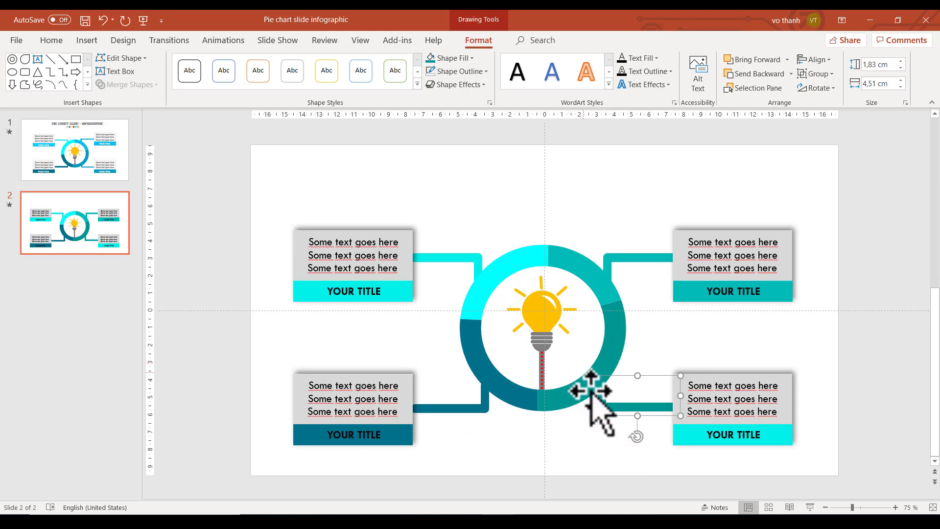
left_click(676, 434)
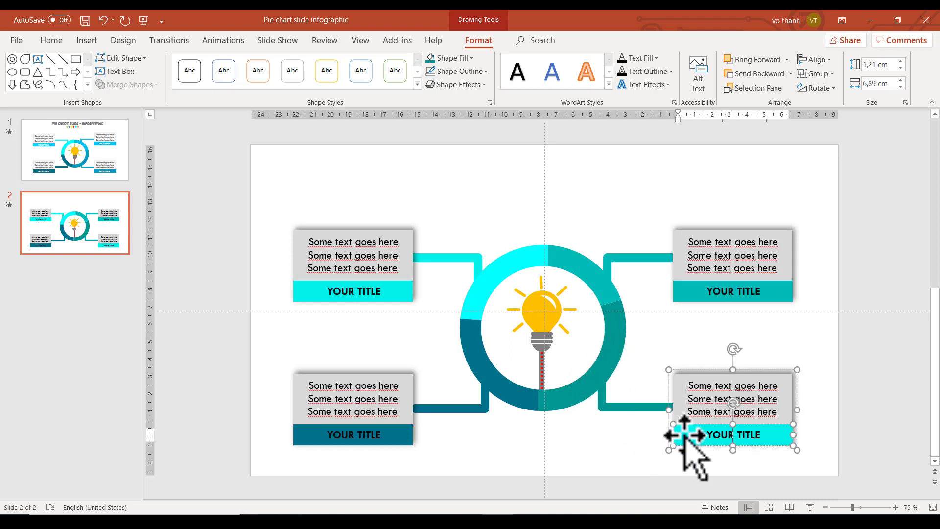
left_click(433, 58)
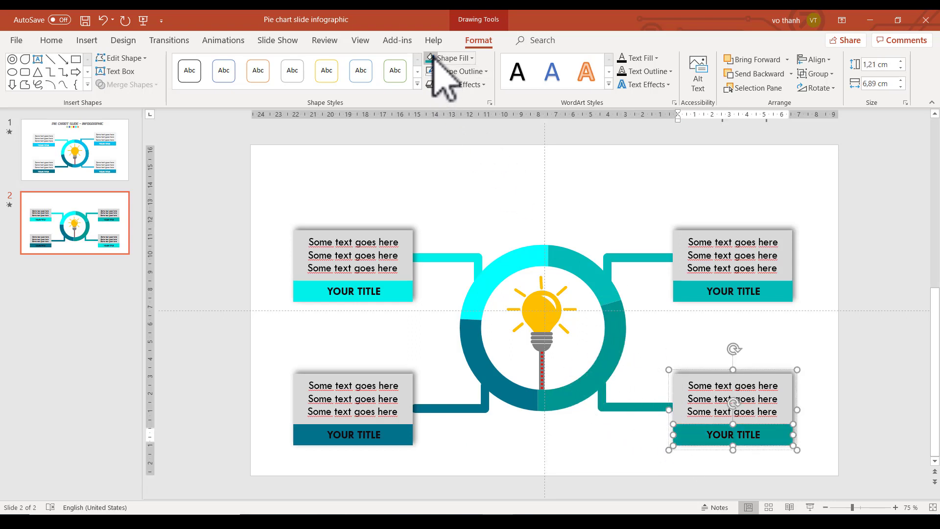
Make the three 'Some text goes here' lines in the top-left box gray.
left_click(460, 234)
left_click(332, 241)
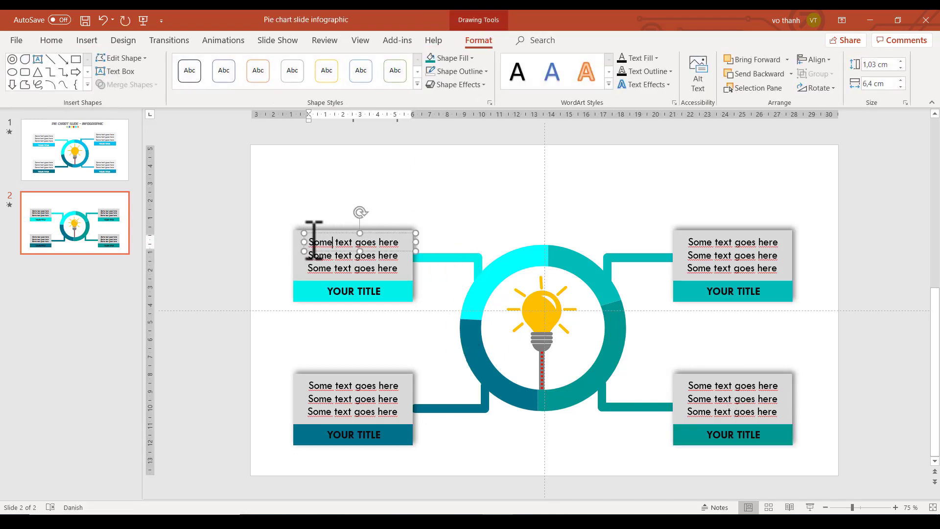
left_click(321, 255)
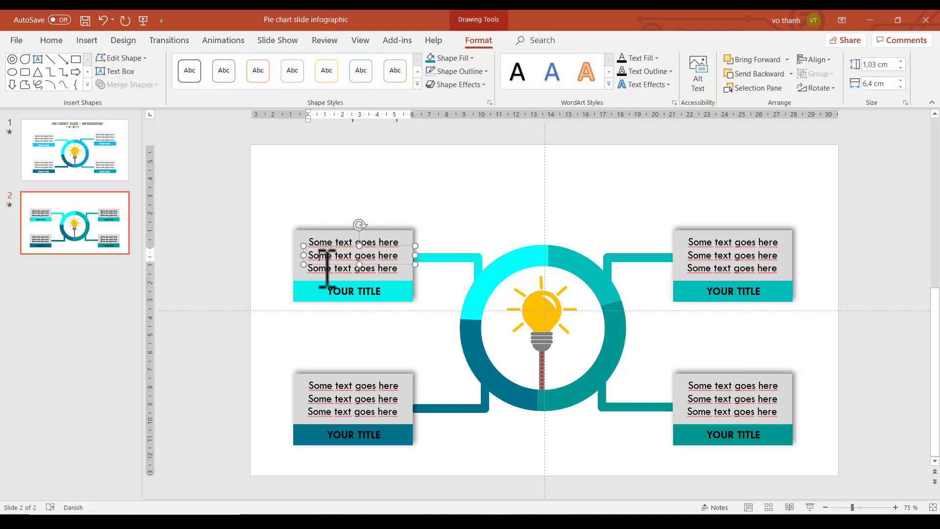
left_click(326, 270, "shift")
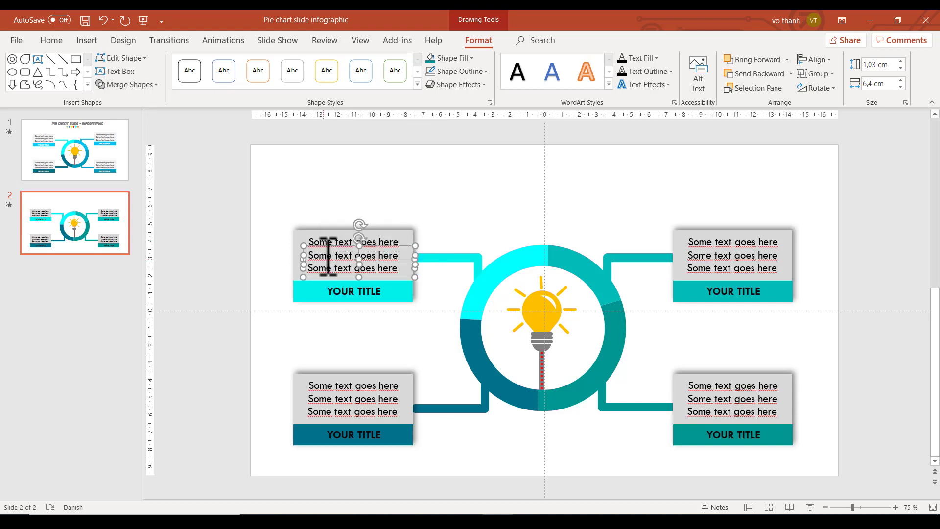
left_click(318, 238, "shift")
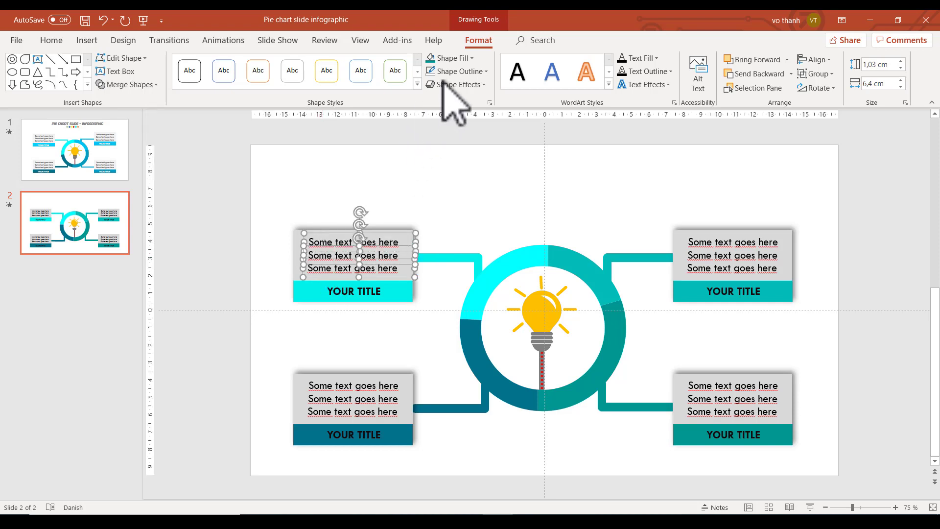
left_click(53, 41)
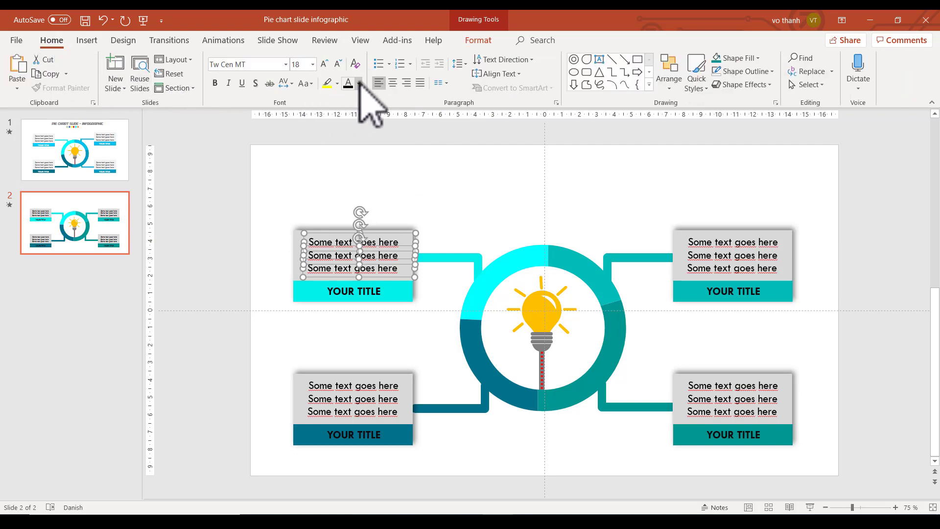
left_click(358, 83)
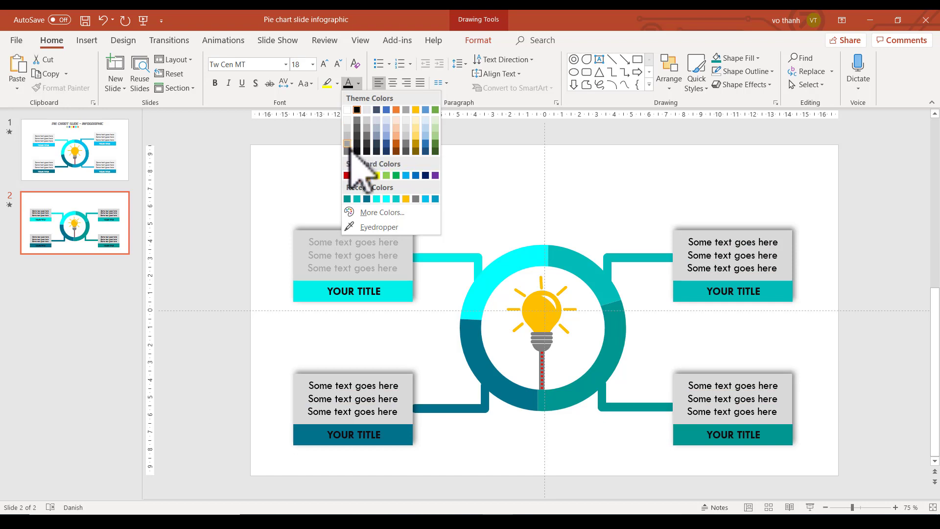
left_click(347, 151)
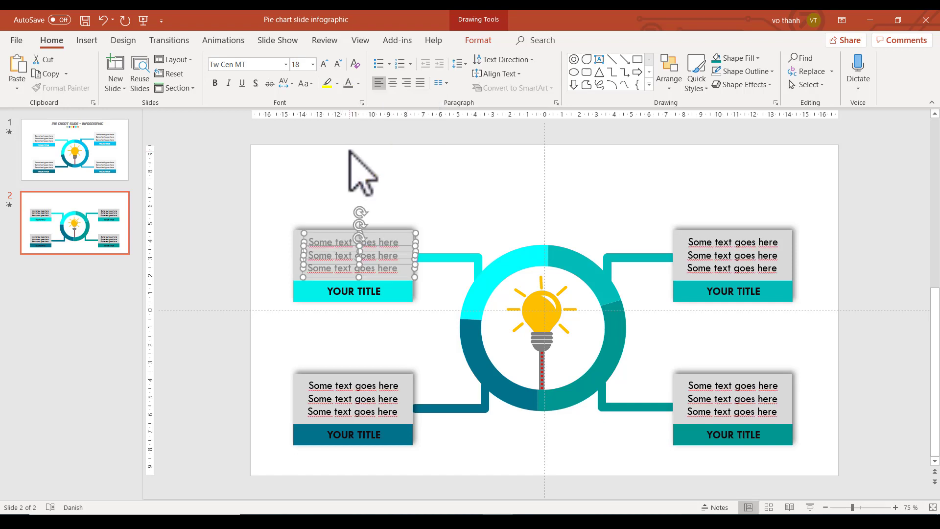
Apply the same gray to the body lines of the bottom-left, top-right and bottom-right boxes.
left_click(351, 385)
left_click(336, 399, "shift")
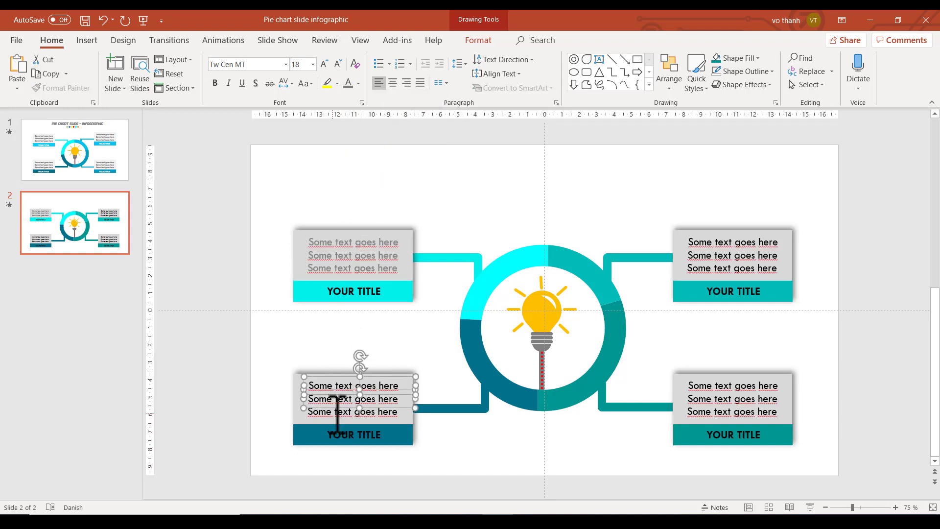
left_click(348, 83)
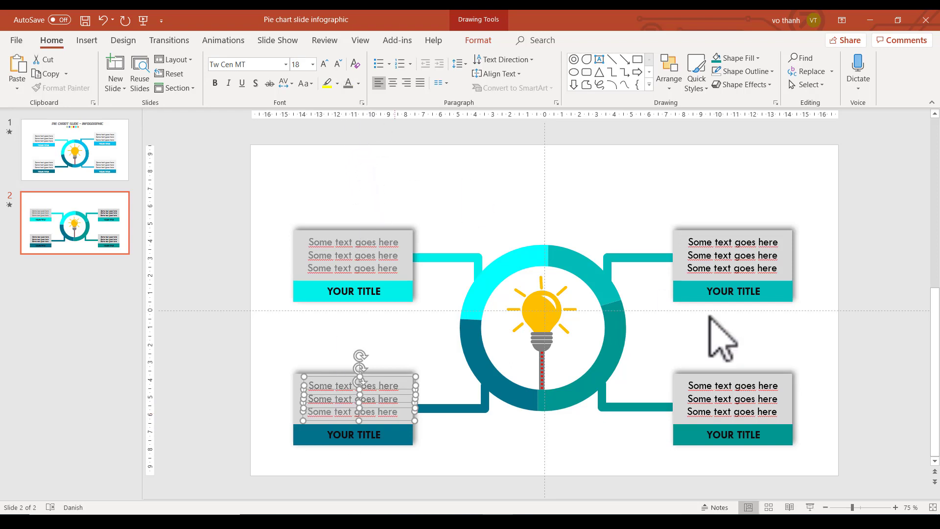
left_click(723, 247)
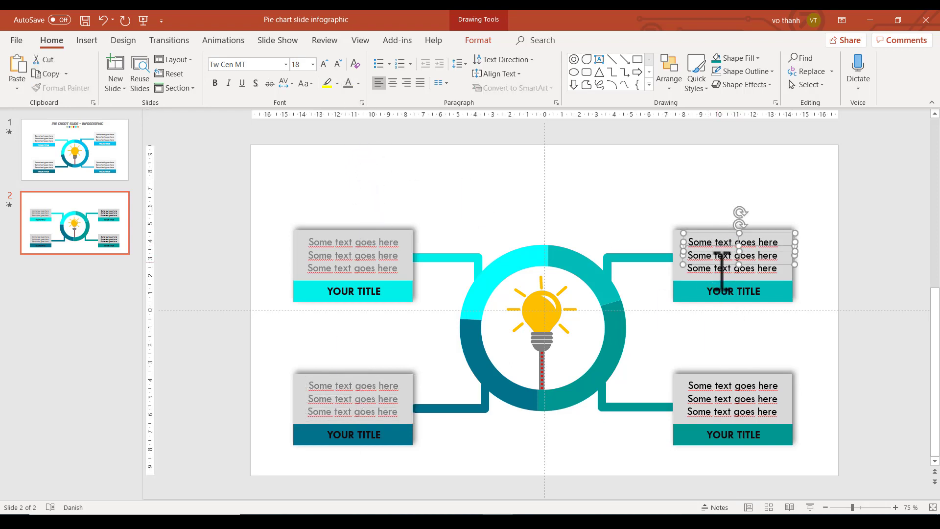
left_click(348, 83)
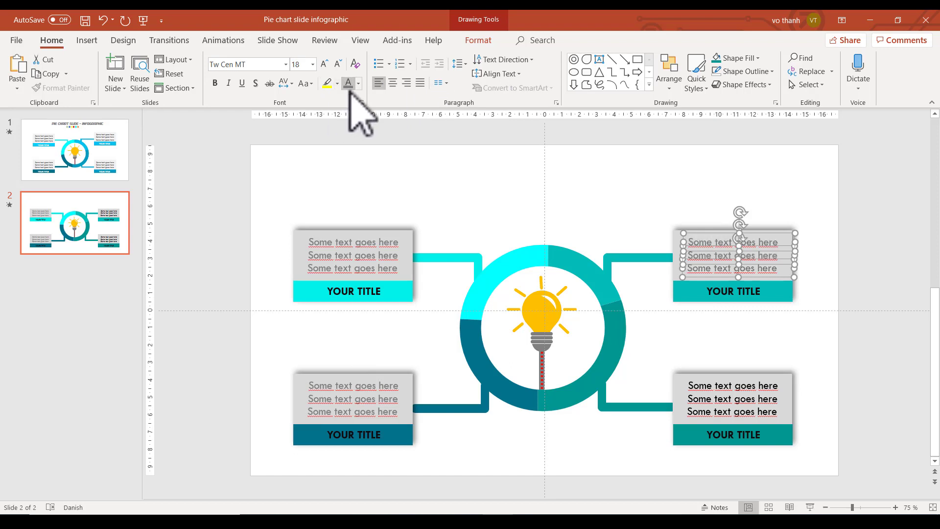
left_click(740, 387, "shift")
left_click(740, 400, "shift")
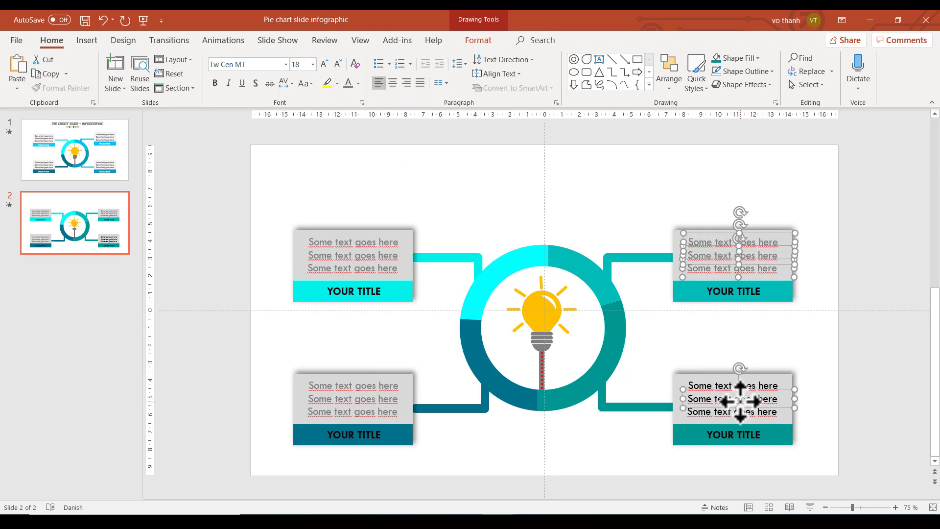
left_click(741, 411, "shift")
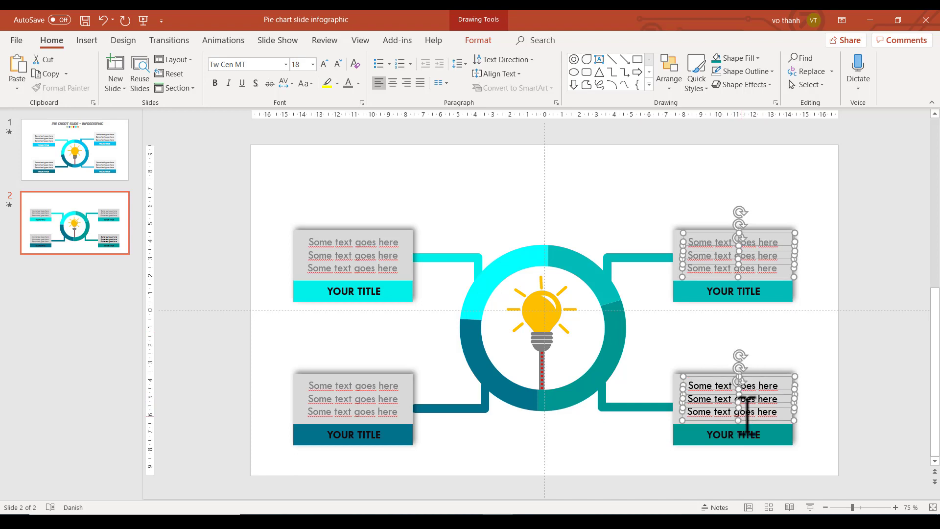
left_click(348, 83)
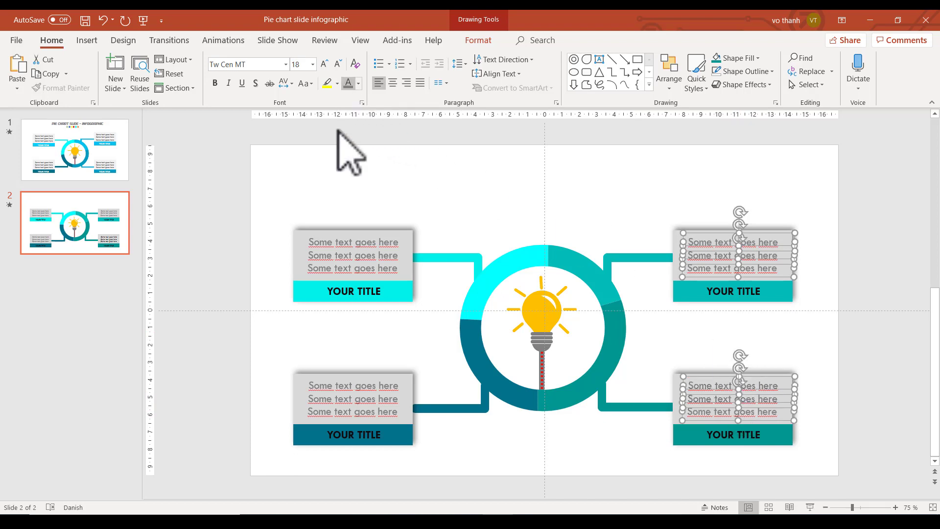
Color the YOUR TITLE labels White in the top-left, bottom-left, top-right and bottom-right cards.
left_click(336, 292)
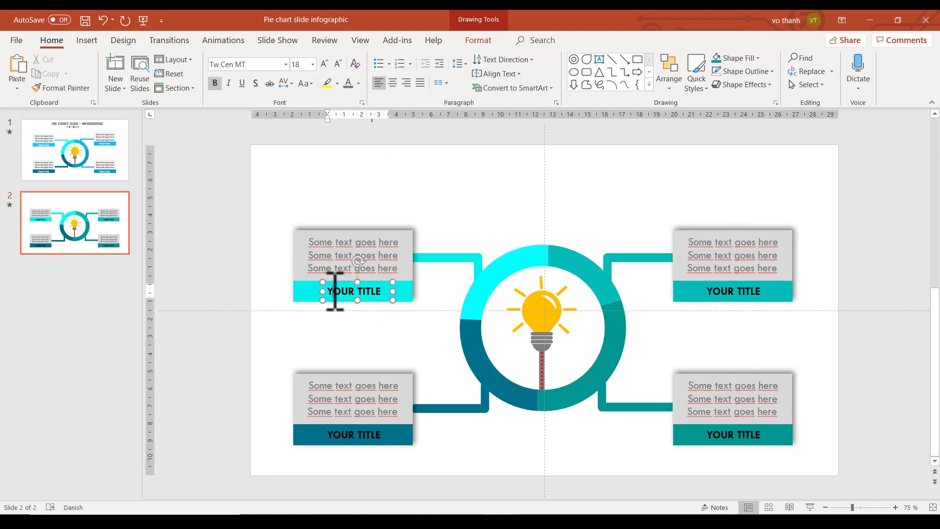
triple_click(335, 291)
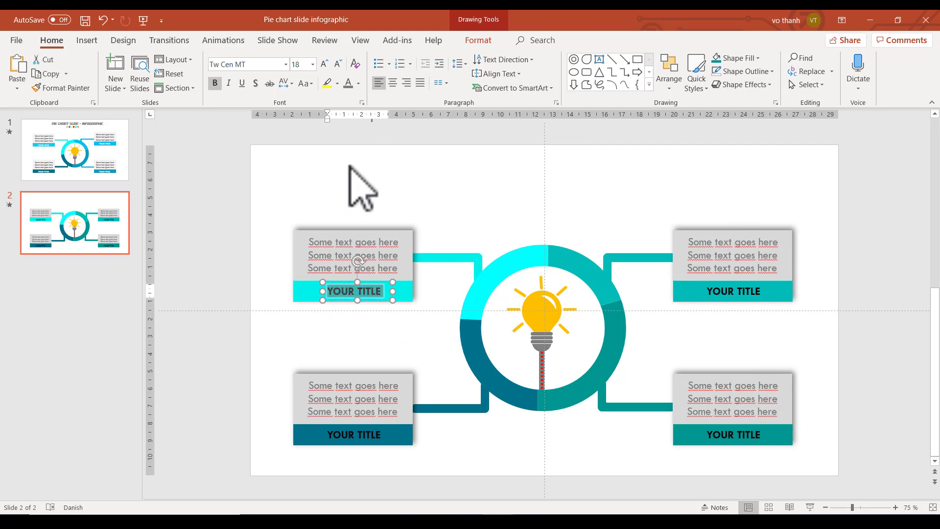
left_click(357, 86)
left_click(347, 110)
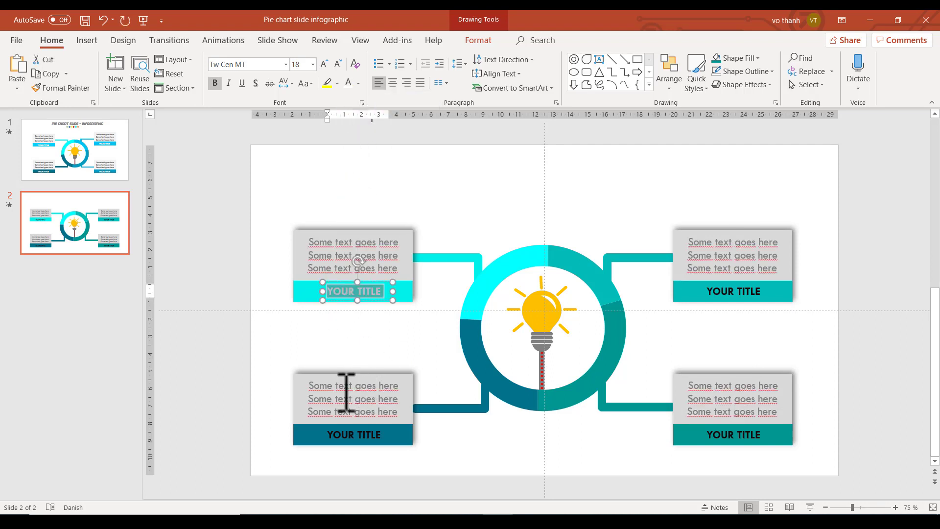
left_click(341, 437)
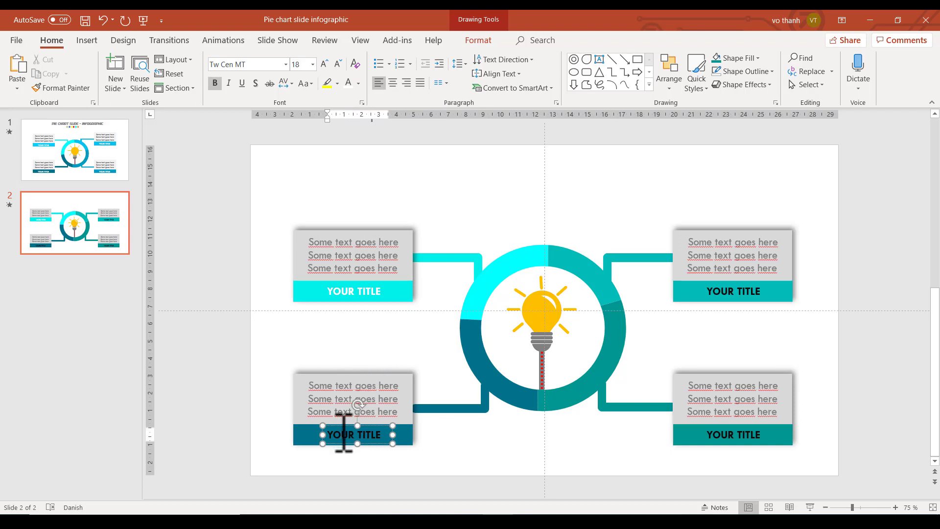
triple_click(344, 435)
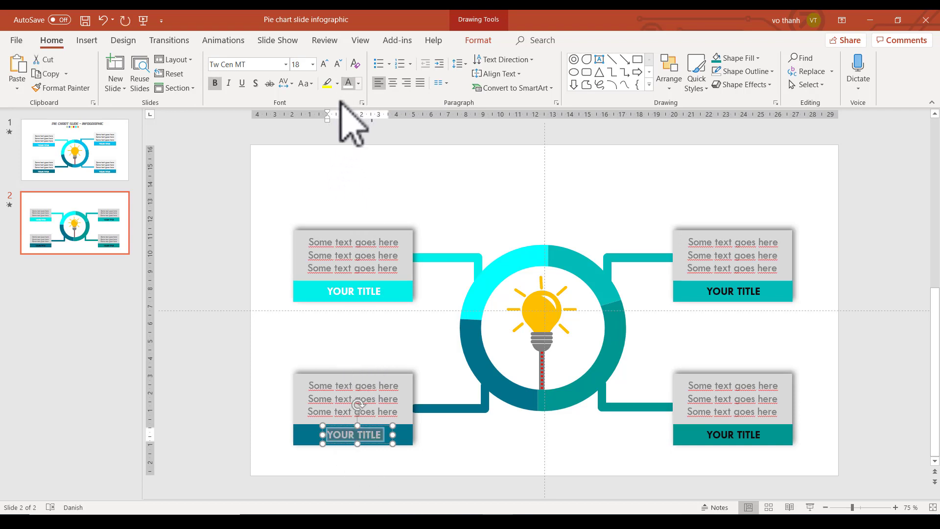
left_click(727, 294)
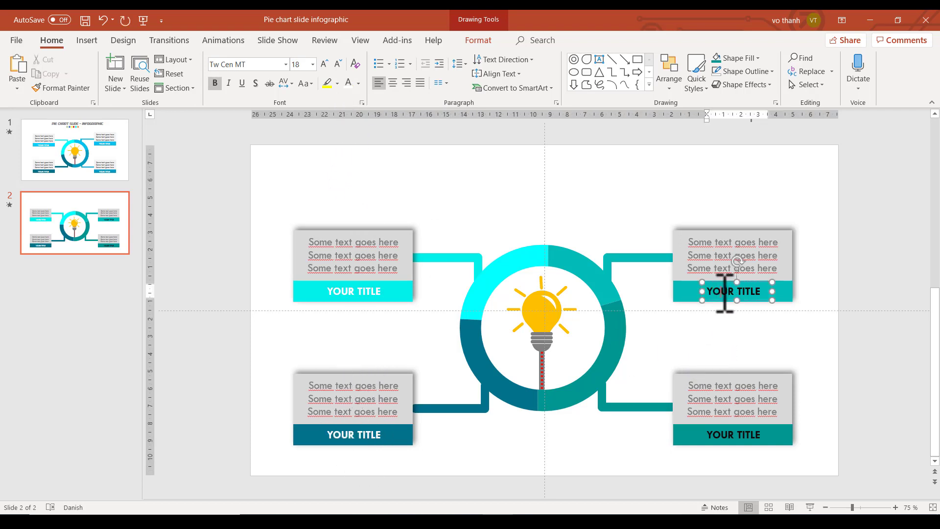
triple_click(724, 292)
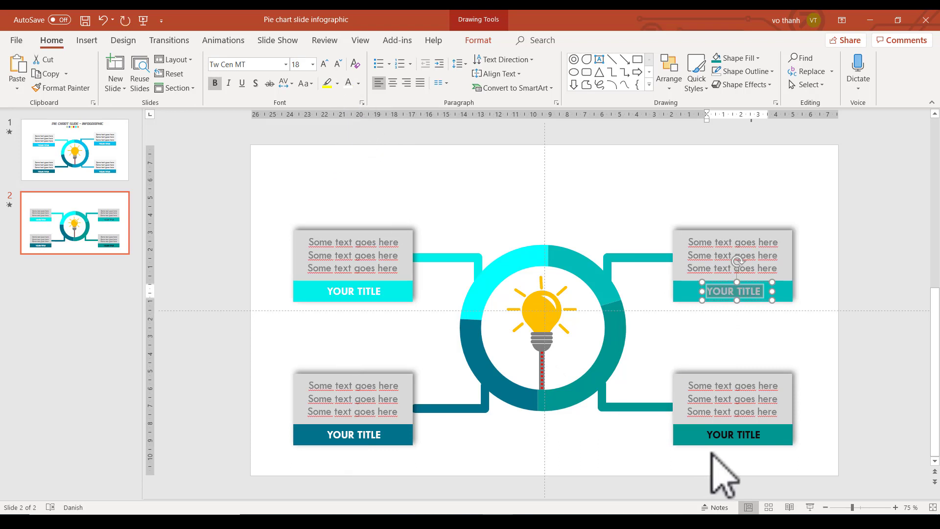
left_click(733, 435)
triple_click(731, 435)
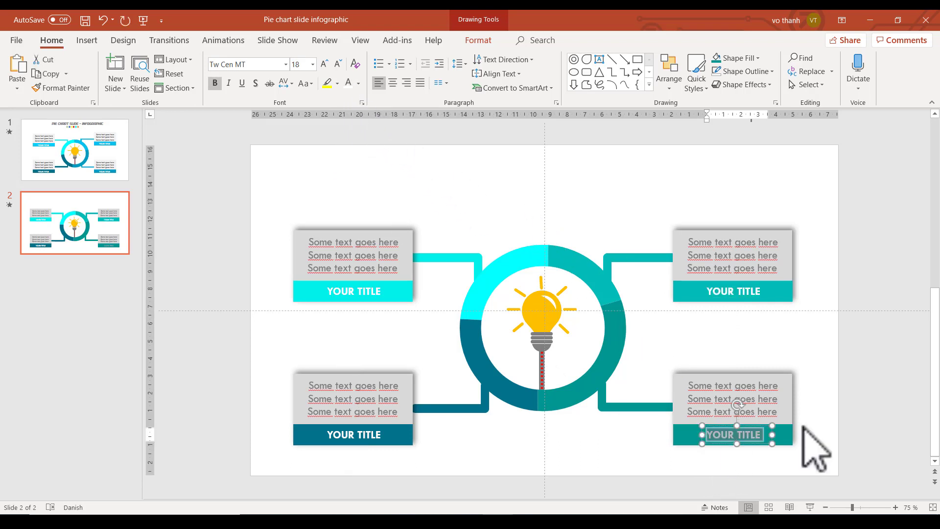
left_click(816, 471)
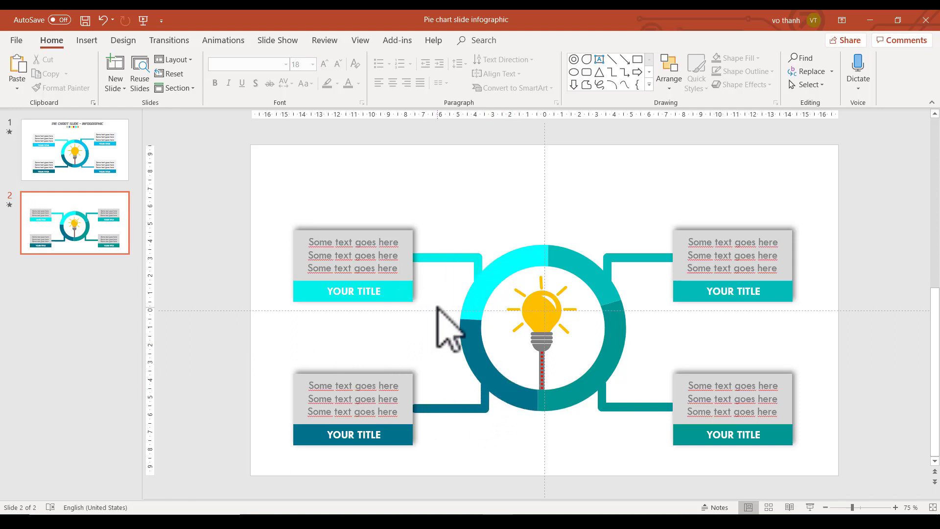
Ungroup the top-right label box into its separate parts.
scroll(553, 301, "down", 1)
left_click(659, 293)
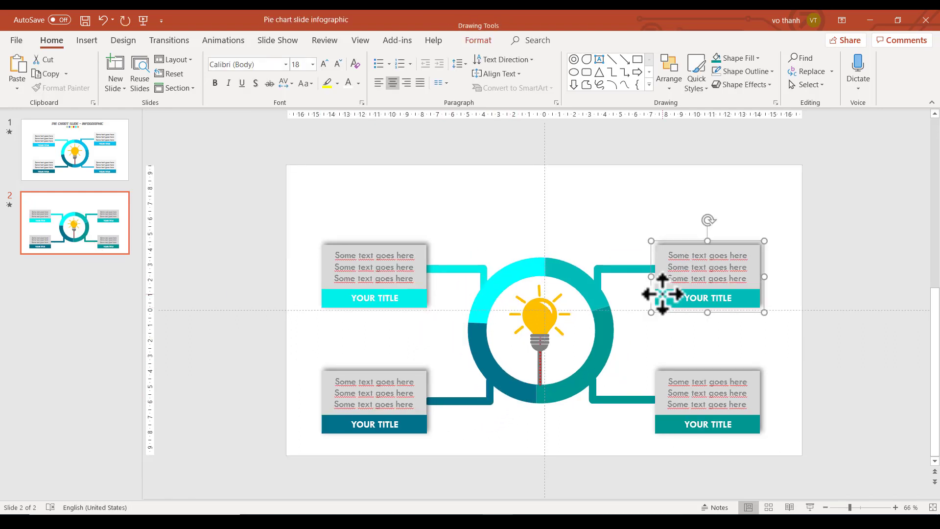
right_click(757, 244)
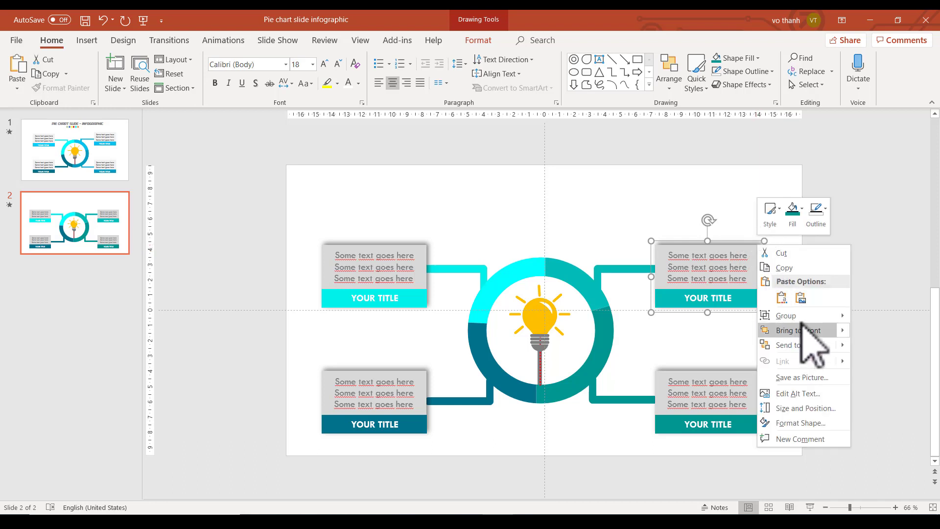
mouse_move(786, 315)
left_click(875, 348)
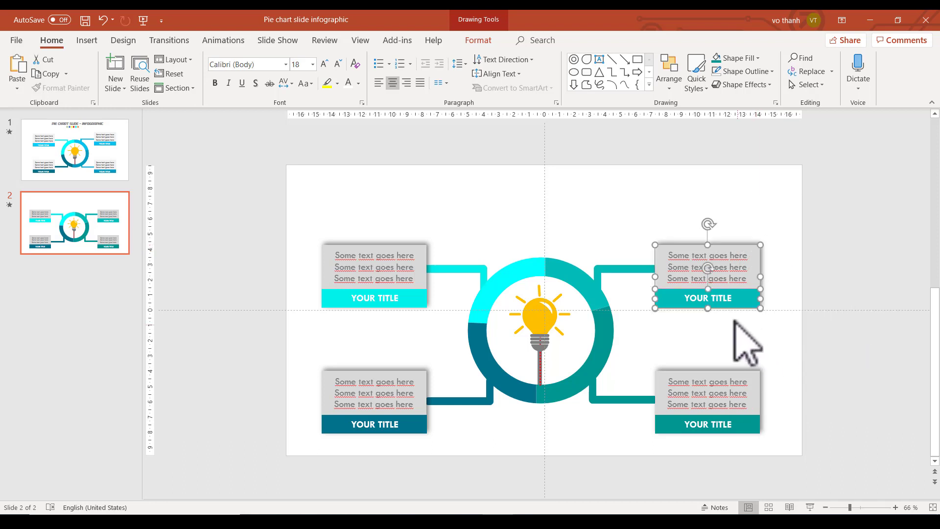
left_click(762, 267)
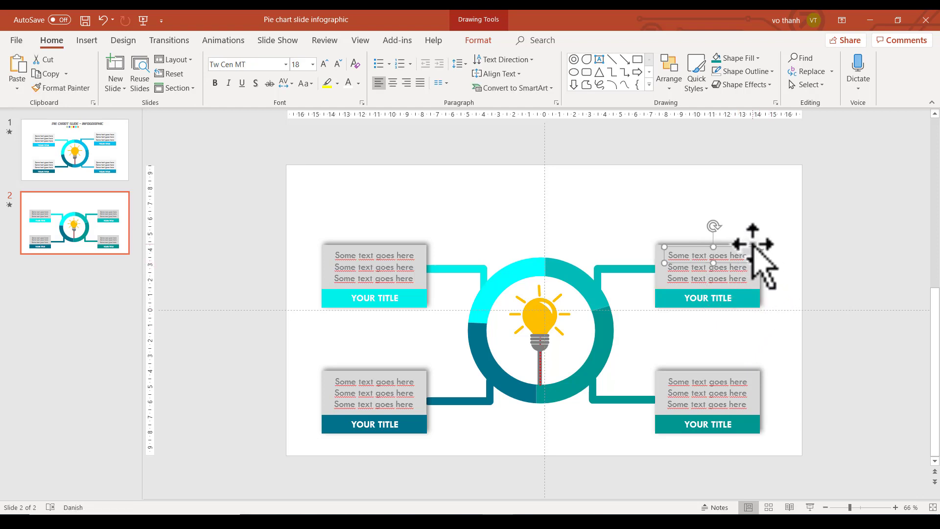
Show the shadow settings of the top-right card's gray box shape in Format Shape.
left_click(752, 244)
right_click(752, 244)
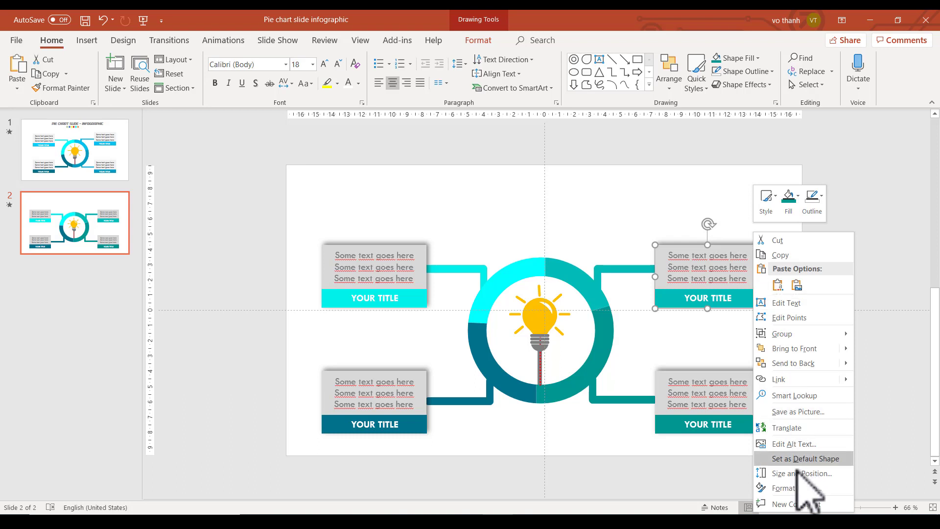
left_click(789, 488)
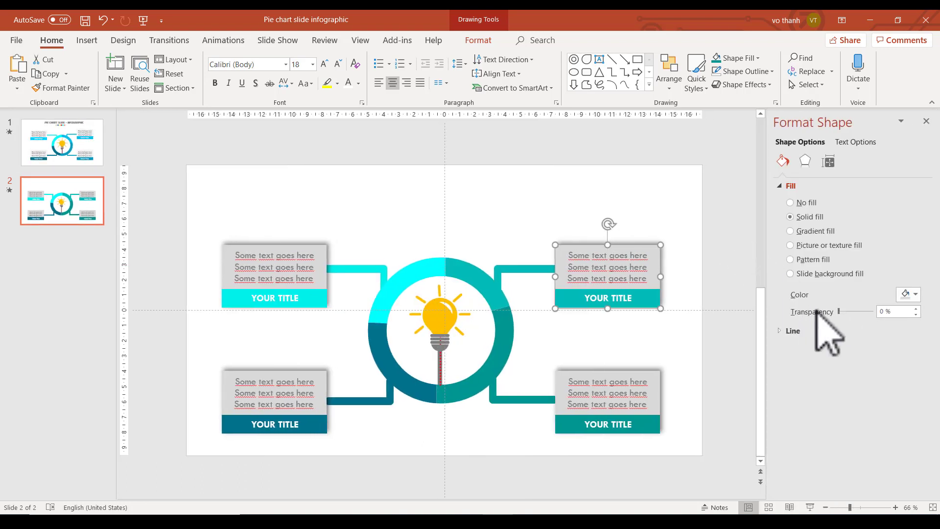
left_click(806, 162)
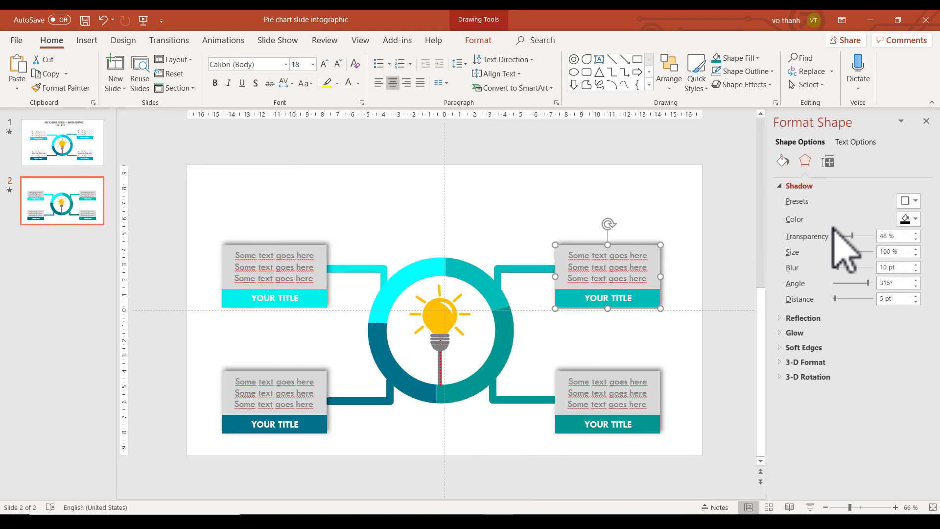
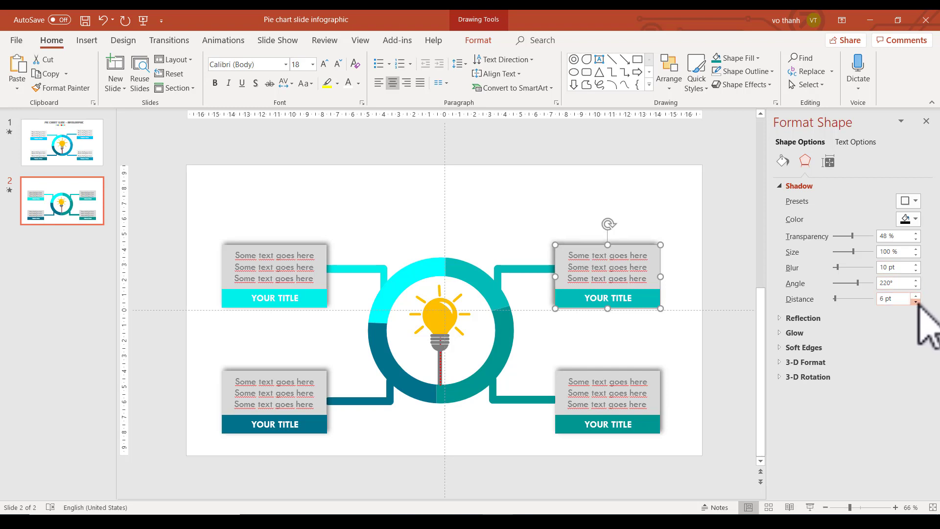
Ungroup the bottom-right card using the right-click Group > Ungroup command.
left_click(659, 374)
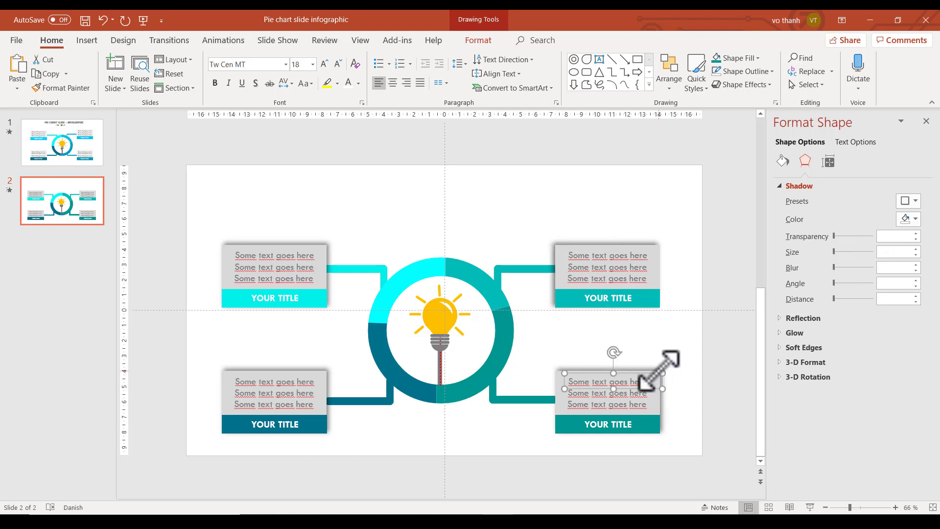
left_click(658, 371)
right_click(658, 371)
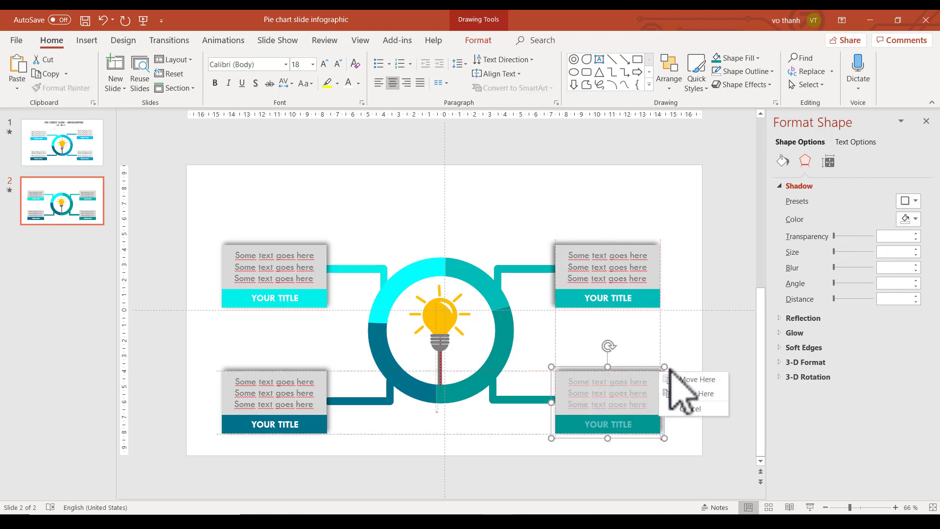
key("Escape")
right_click(657, 371)
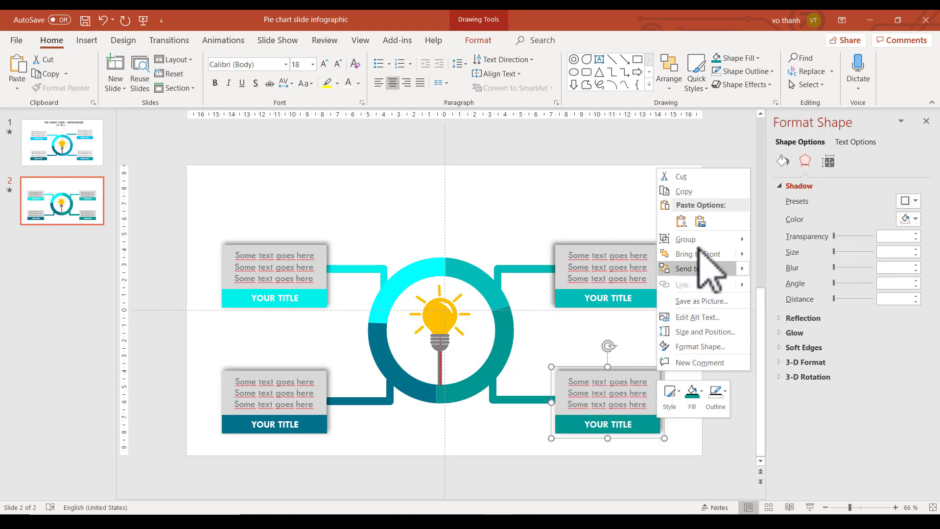
left_click(776, 270)
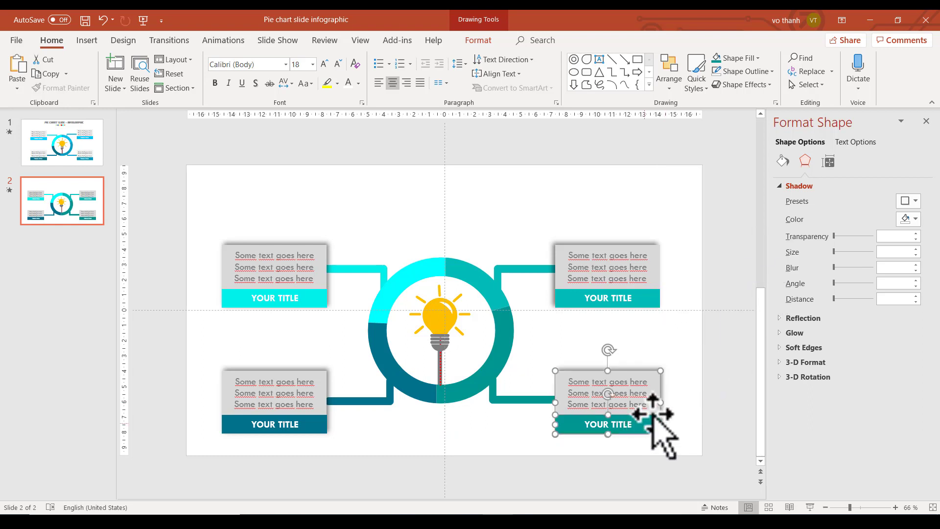
left_click(678, 392)
Select the bottom-right card's pieces and bring up their shadow settings in the Effects pane.
left_click(657, 374)
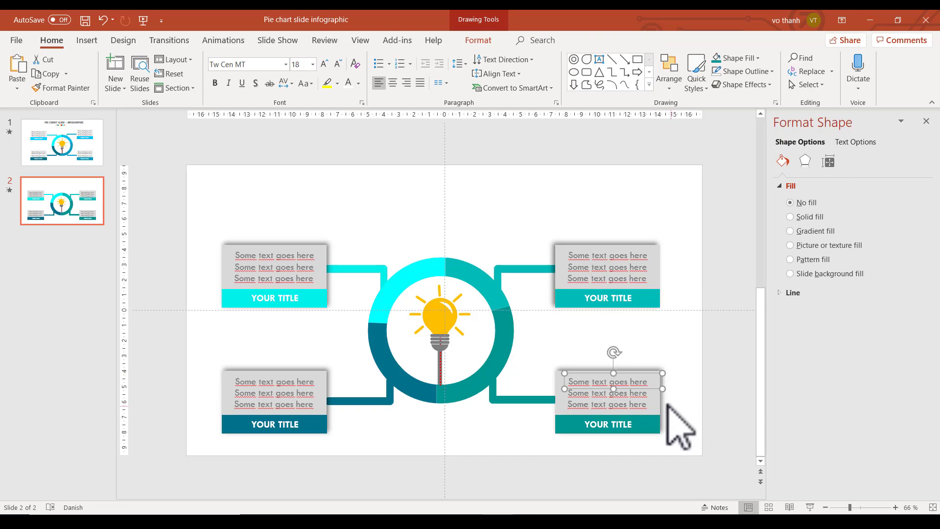
left_click(657, 397, "ctrl")
scroll(678, 387, "down", 3)
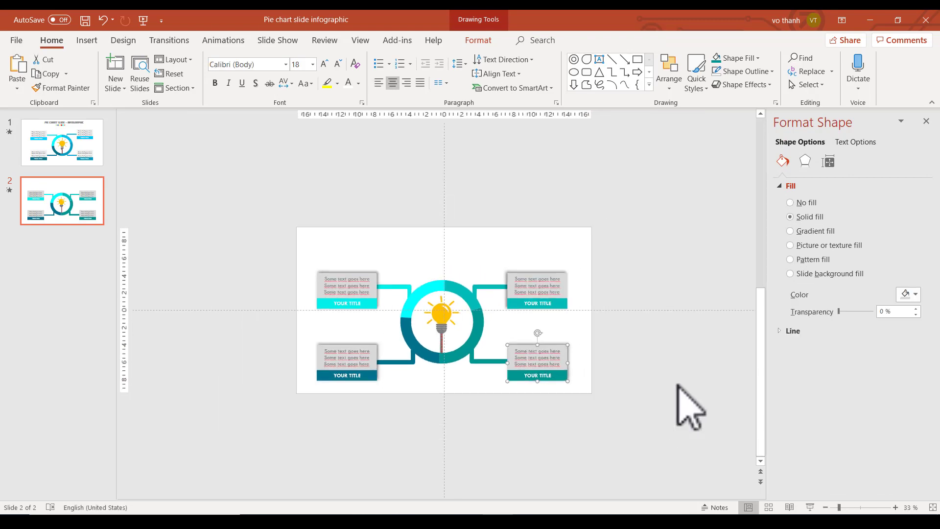
scroll(678, 387, "up", 2)
scroll(678, 387, "up", 2)
scroll(679, 386, "up", 2)
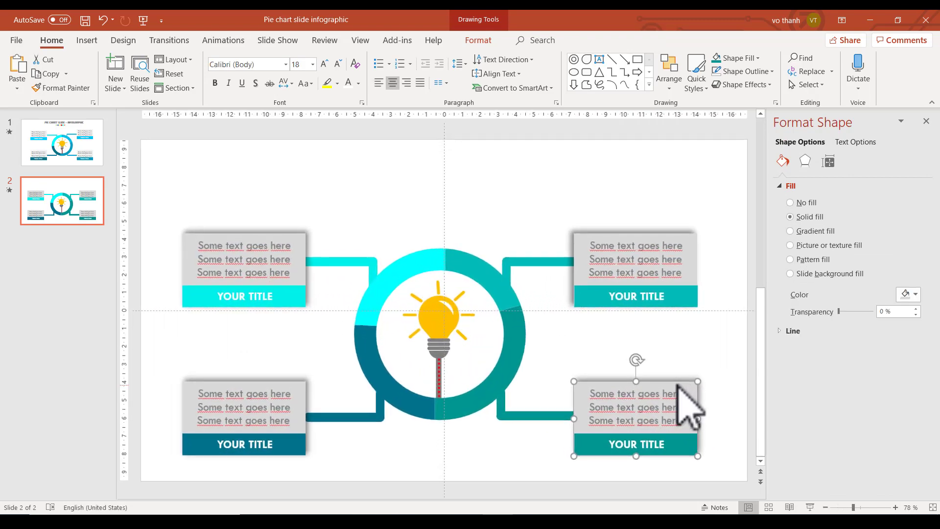
scroll(689, 407, "up", 1)
scroll(678, 384, "up", 1)
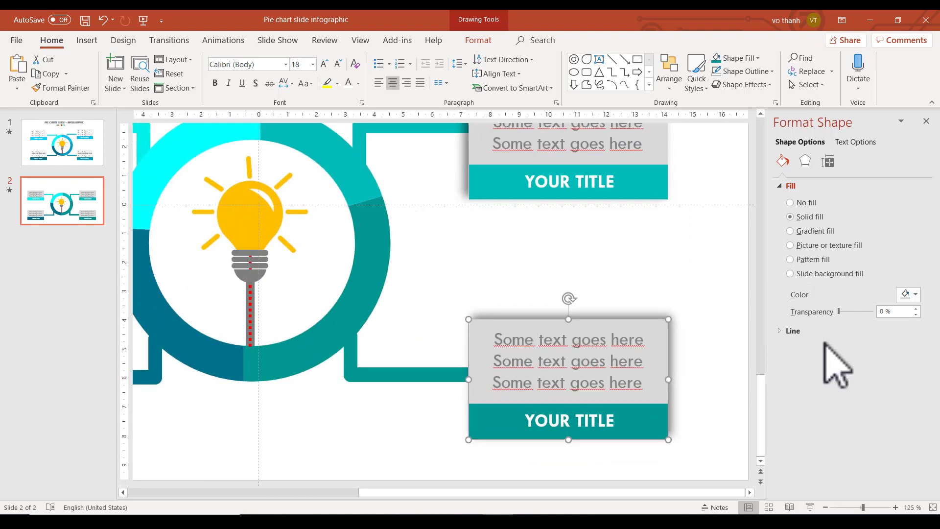
left_click(804, 160)
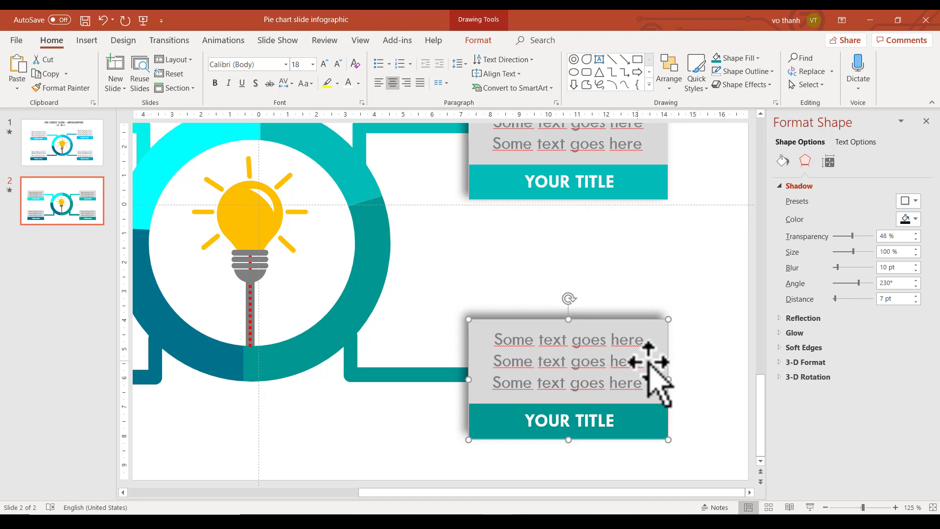
Group the top-right text box and title bar with Ctrl+G, then close the Format Shape pane.
scroll(703, 362, "down", 5, "ctrl")
scroll(703, 360, "down", 1, "ctrl")
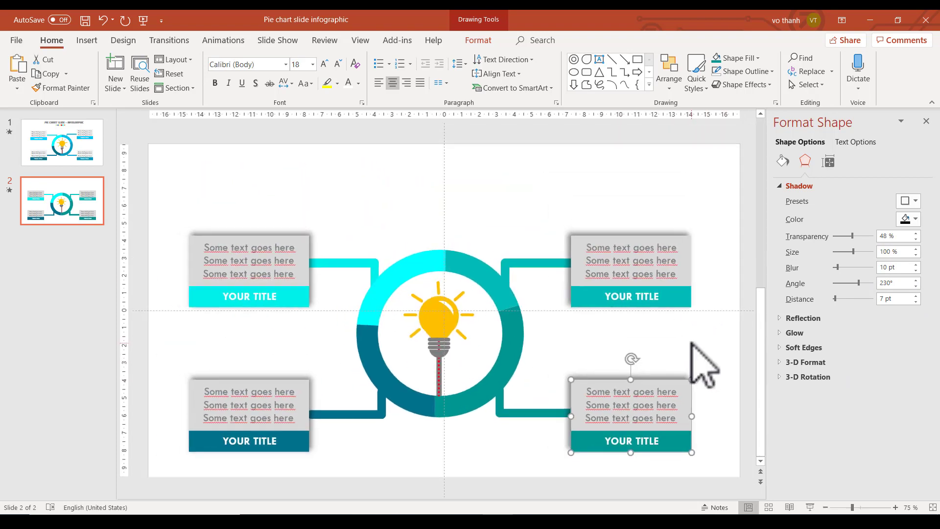
left_click(688, 448, "ctrl")
left_click(669, 300)
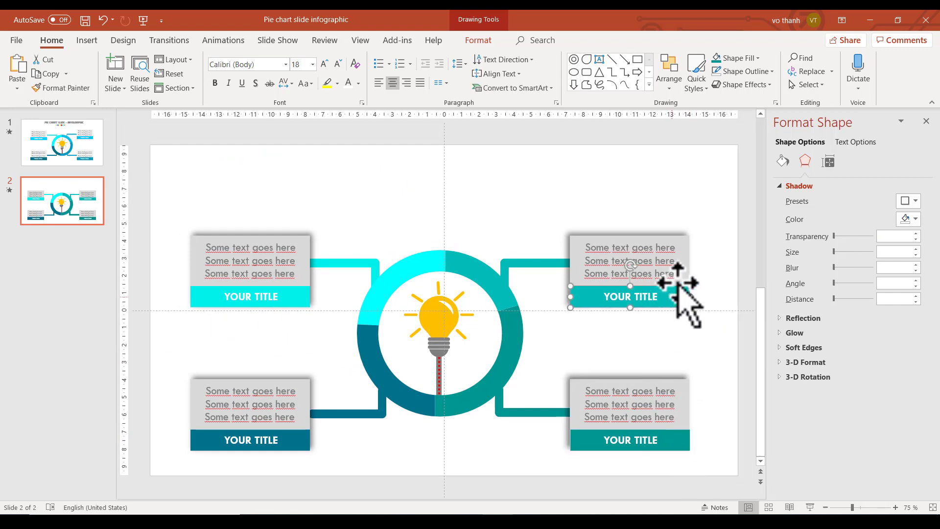
left_click(682, 263, "ctrl")
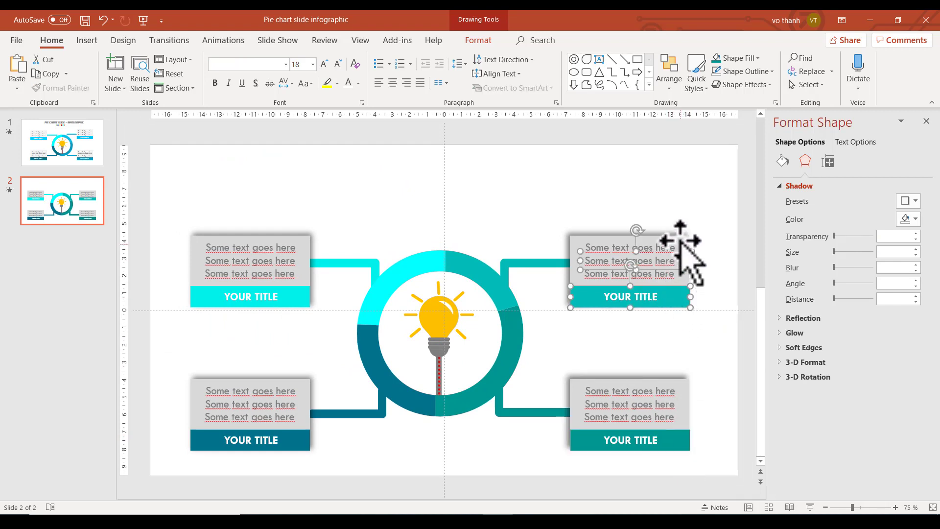
left_click(685, 234)
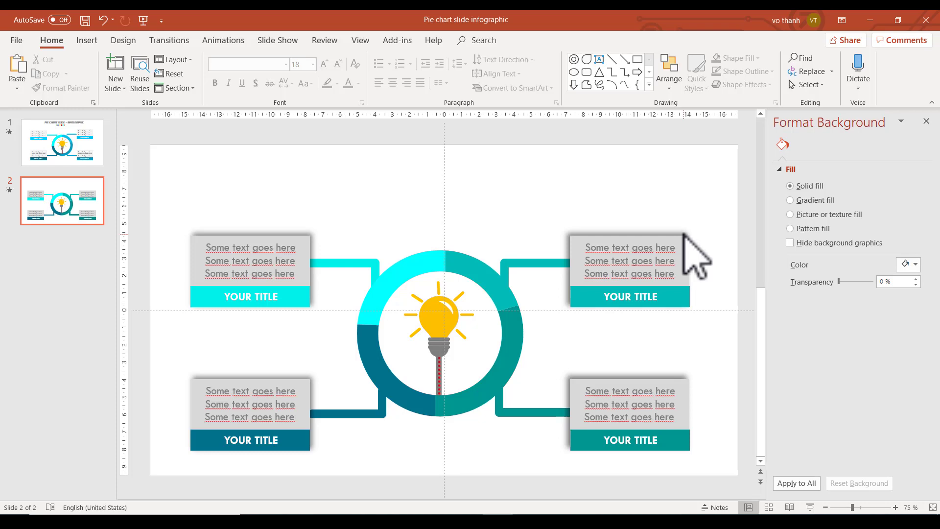
left_click(678, 252)
left_click(676, 299, "ctrl")
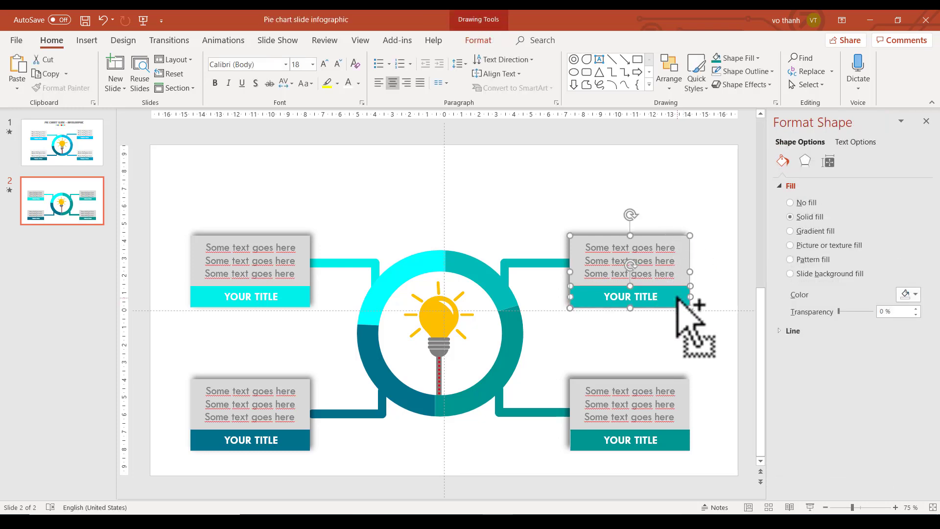
key("ctrl+g")
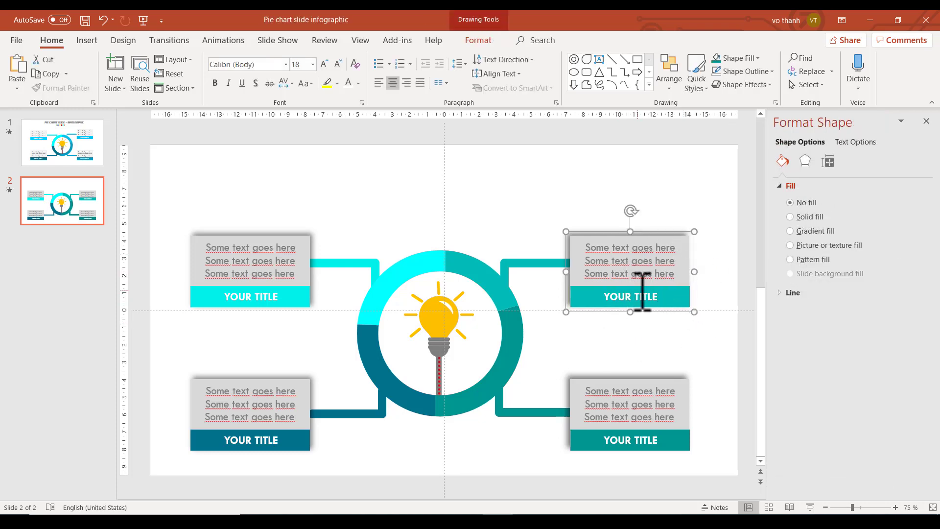
left_click(926, 121)
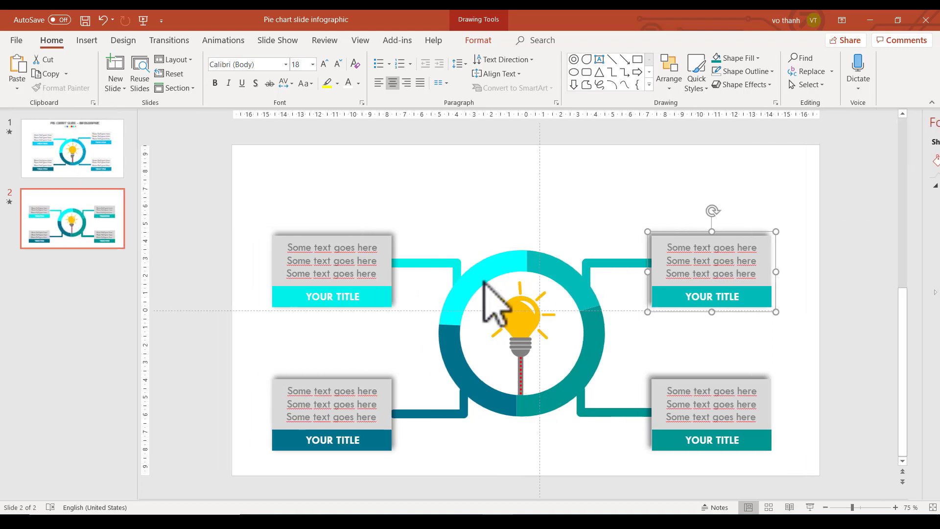
scroll(448, 313, "down", 1)
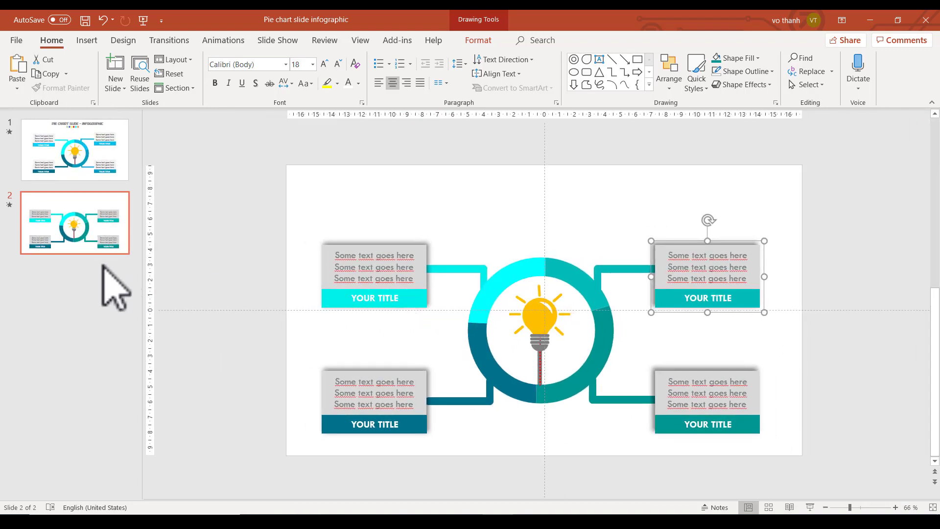
Copy the 'PIE CHART SLIDE - INFOGRAPHIC' heading and dots from slide 1 and place them atop slide 2.
left_click(57, 169)
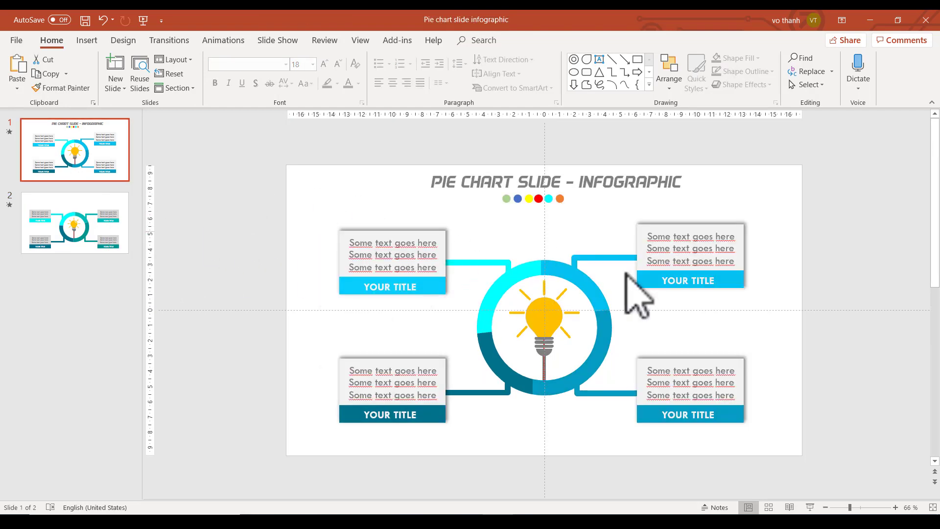
left_click(528, 181)
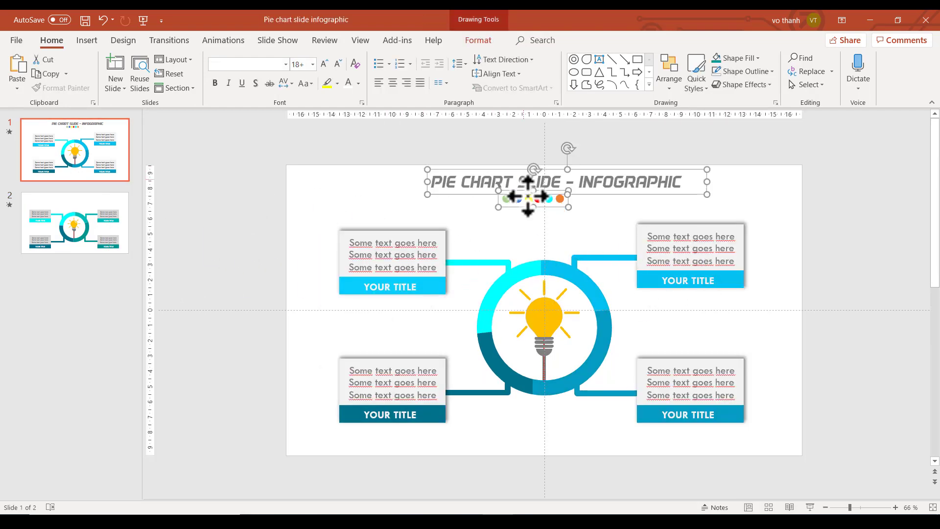
left_click(64, 223)
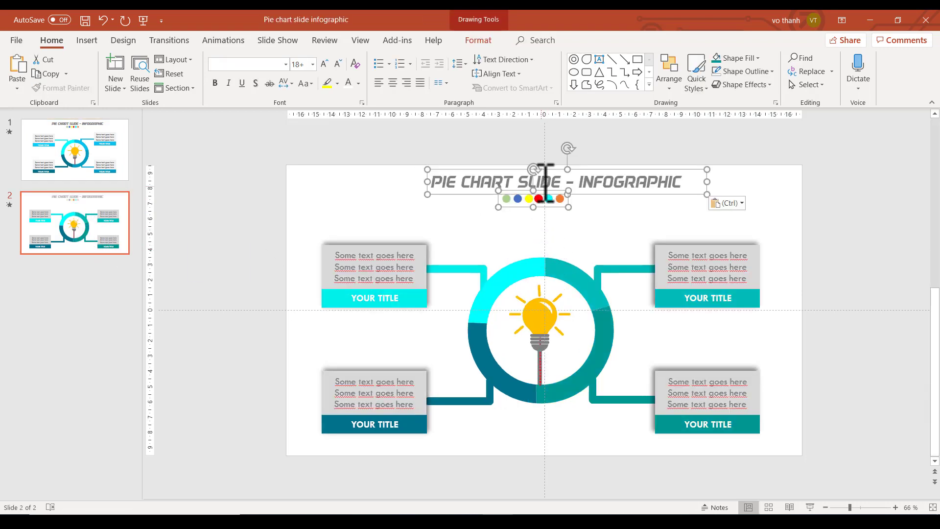
left_click_drag(546, 169, 539, 175)
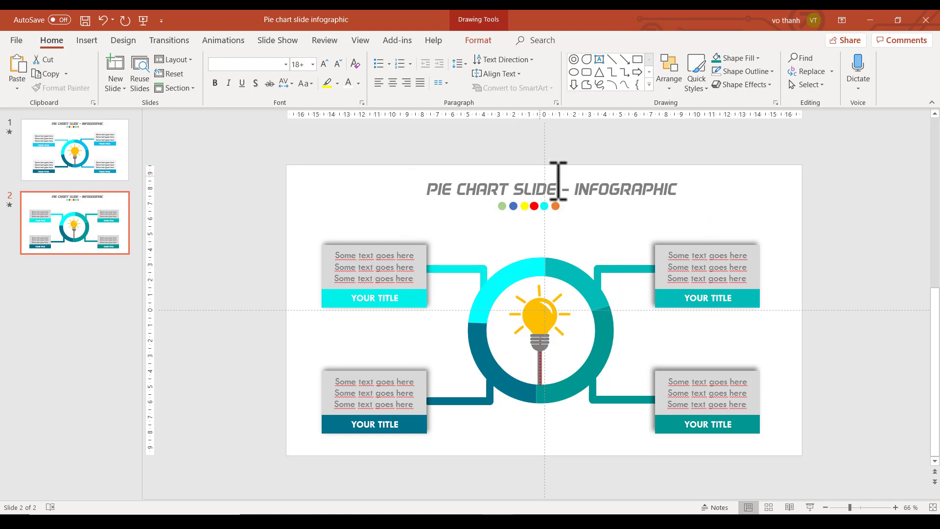
left_click(571, 434)
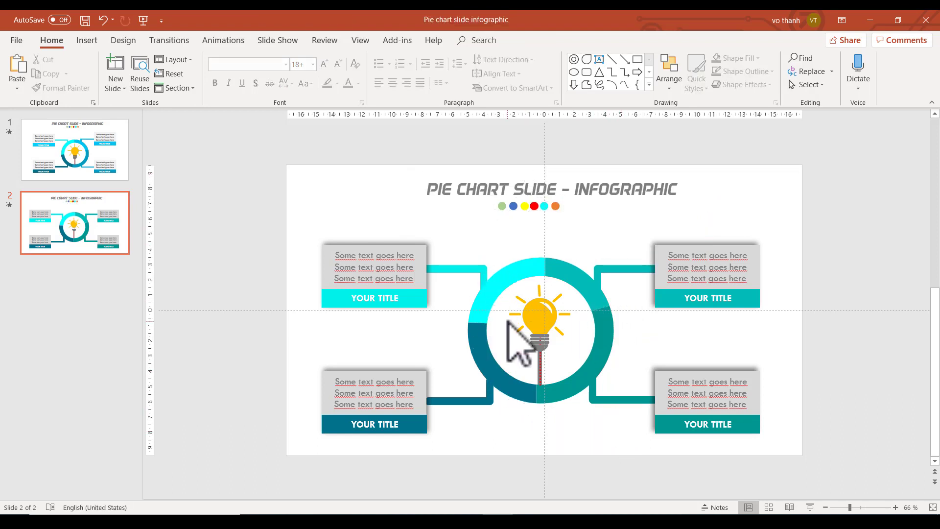
scroll(507, 321, "down", 3)
scroll(509, 328, "up", 3)
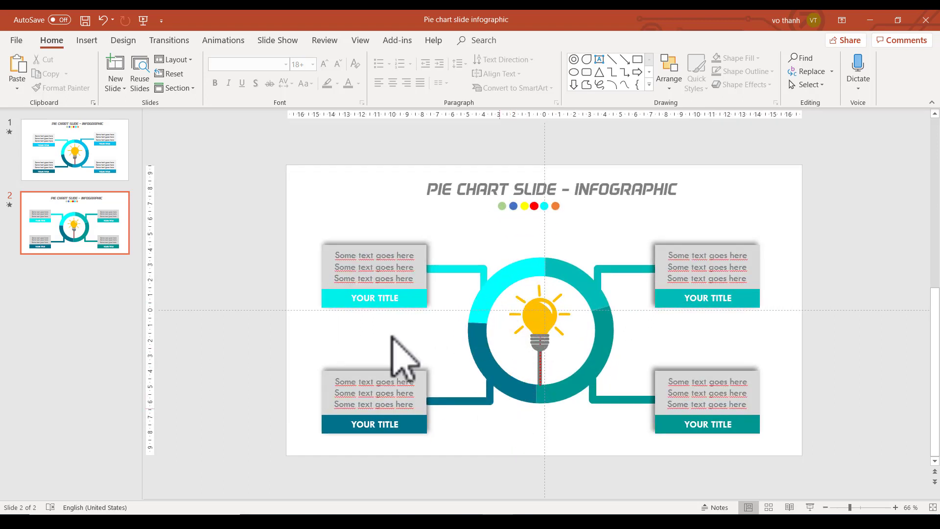
Duplicate slides 2, 4 and 5 in turn so the deck holds six infographic slides.
left_click(77, 320)
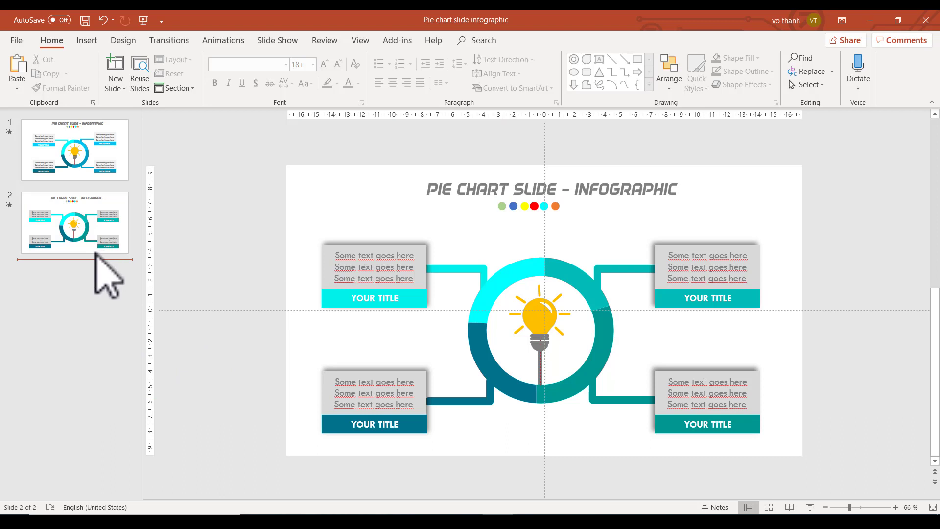
right_click(92, 246)
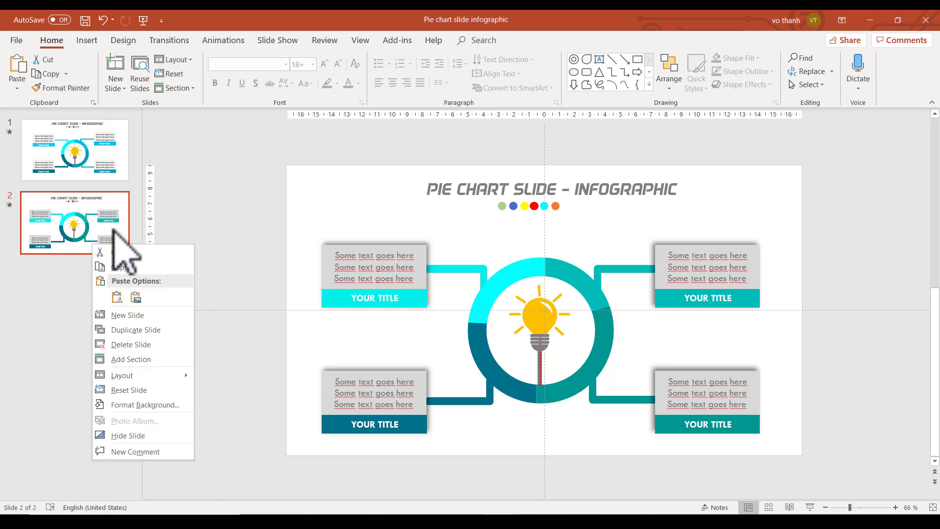
left_click(122, 330)
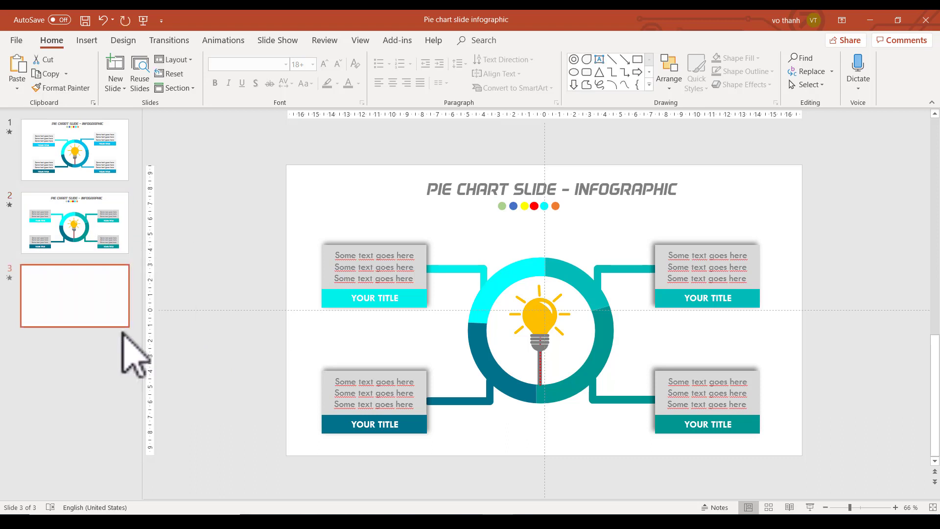
right_click(94, 318)
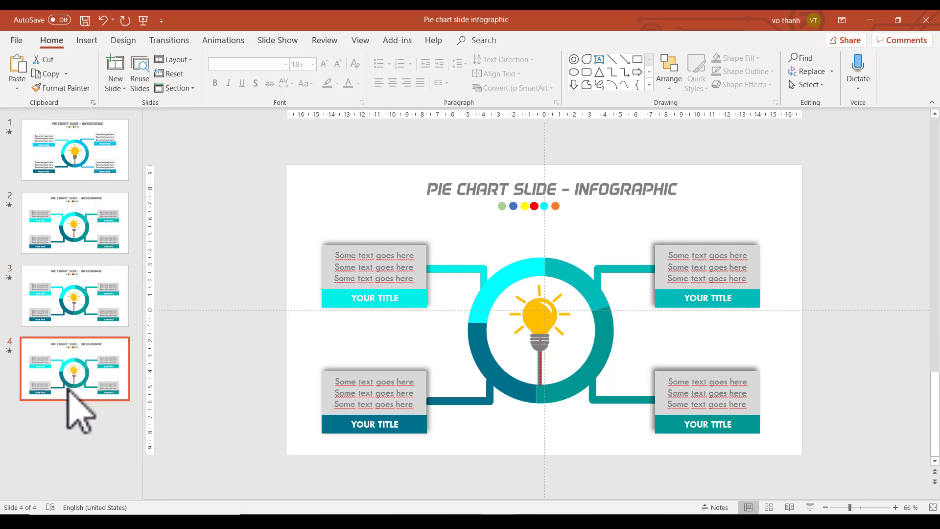
right_click(68, 392)
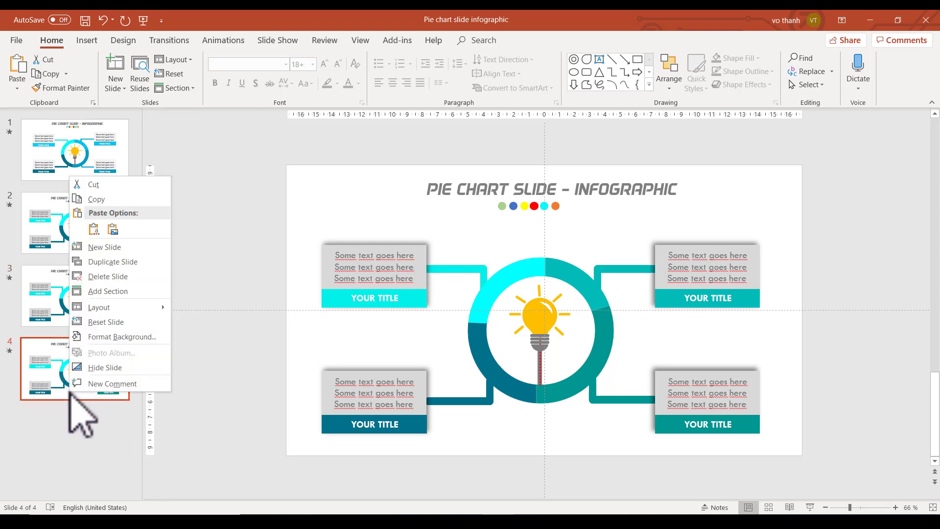
left_click(120, 261)
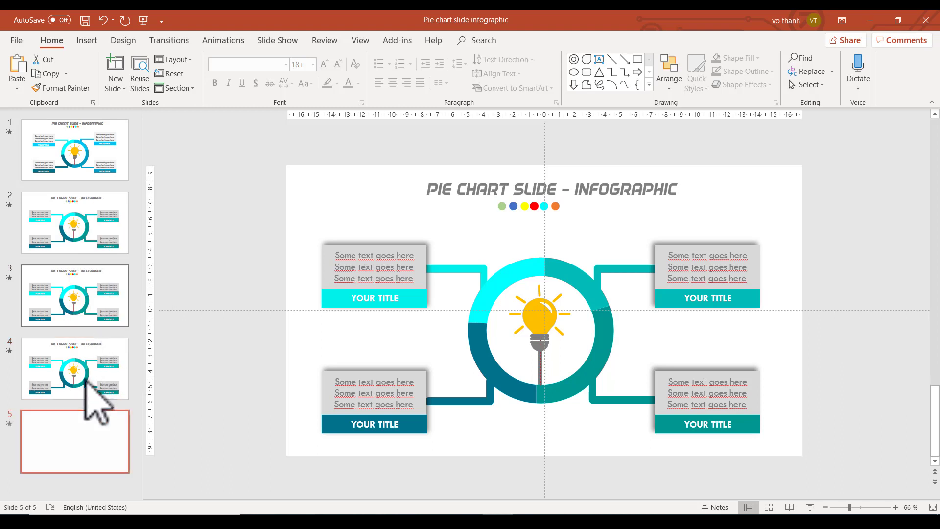
right_click(76, 469)
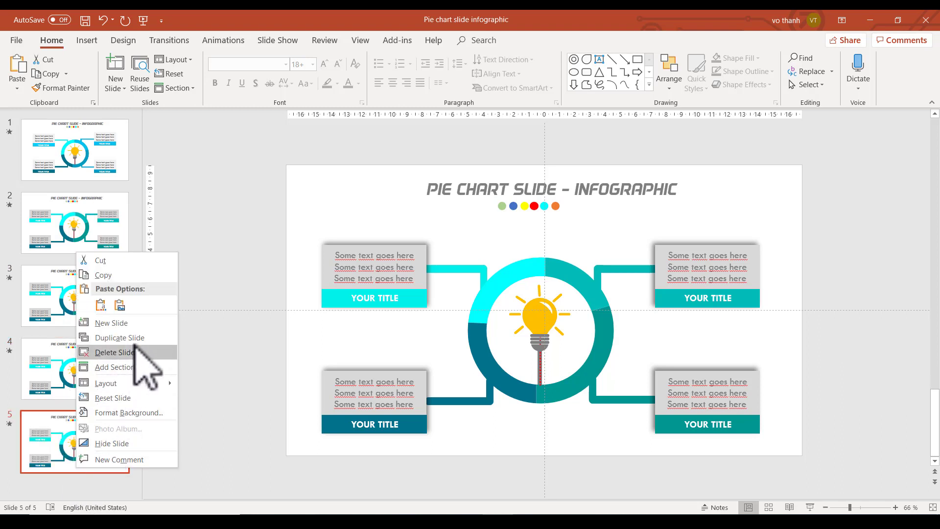
left_click(135, 335)
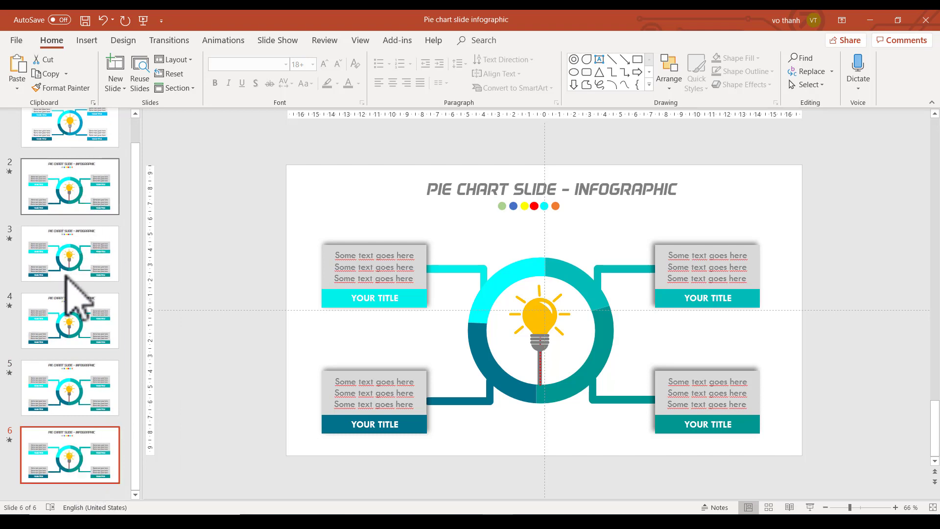
scroll(67, 285, "up", 2)
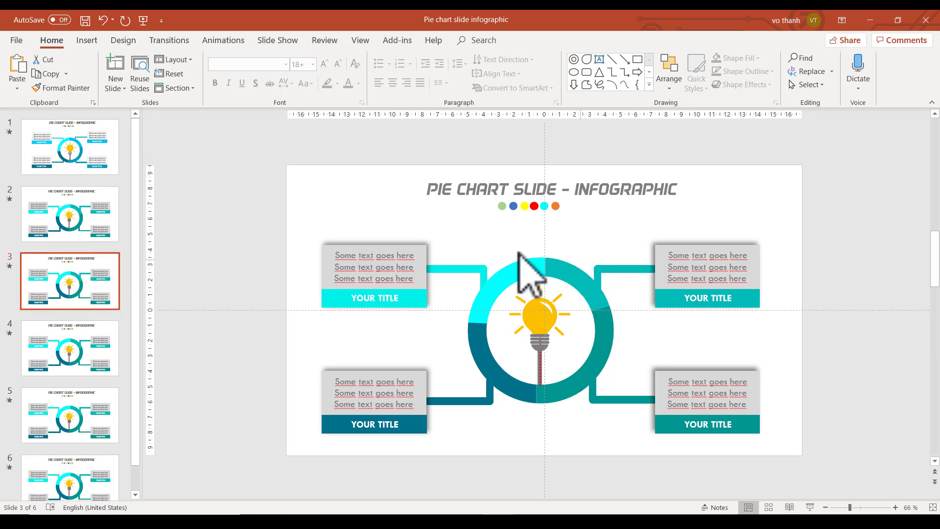
Delete the top-right text box and its connector line from slide 3.
left_click(418, 296)
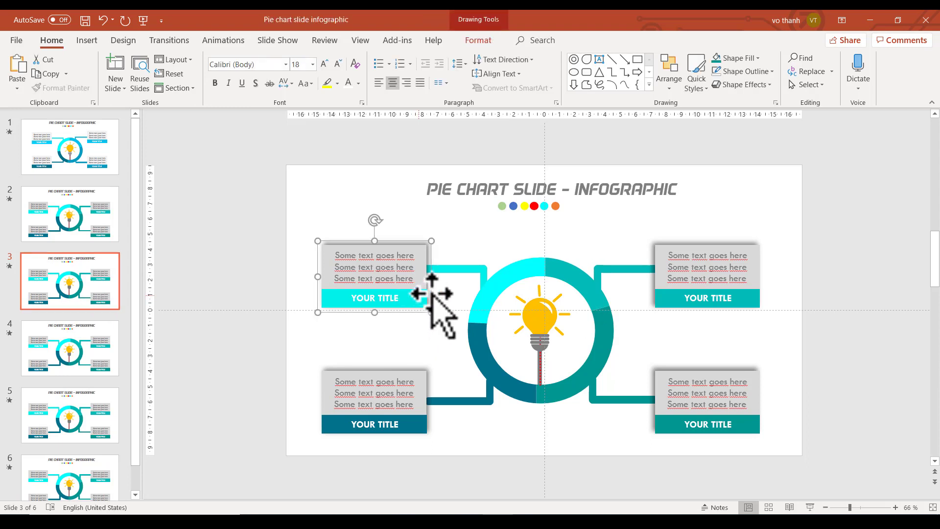
left_click(608, 272)
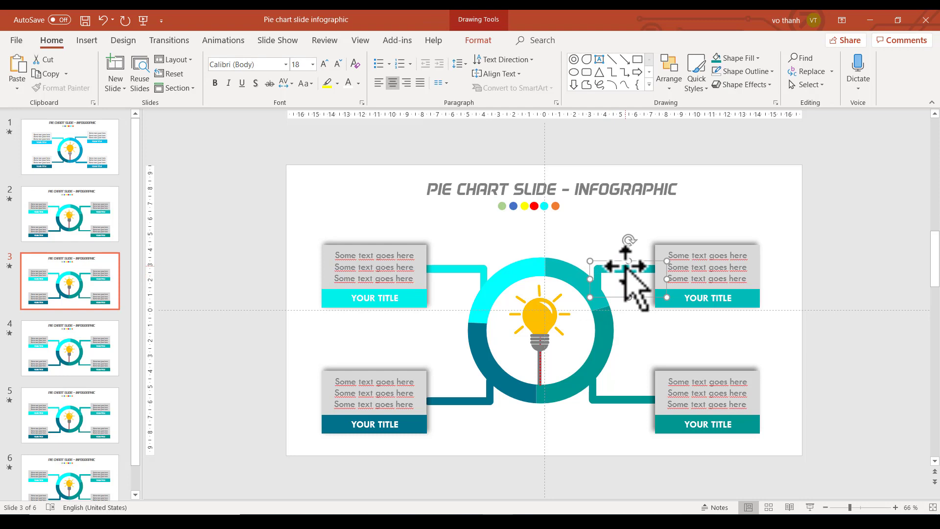
key("Delete")
left_click_drag(626, 227, 822, 394)
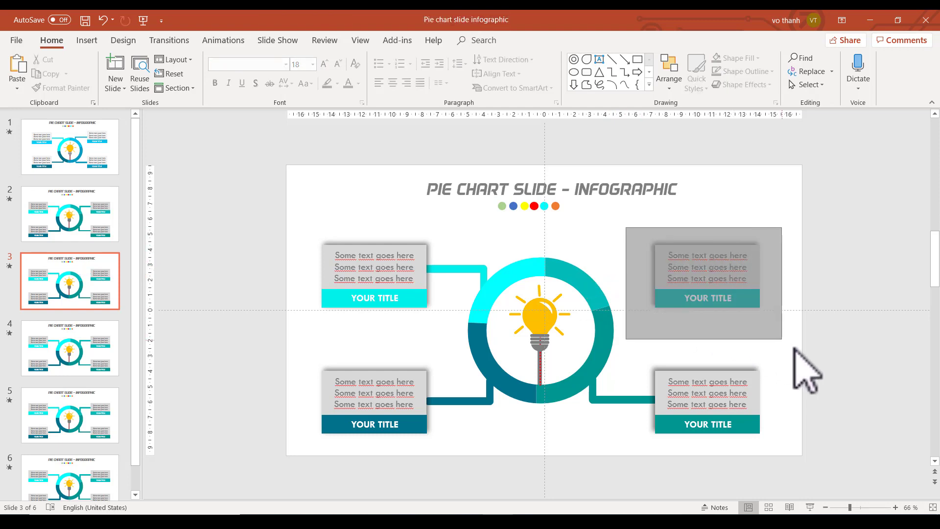
key("Delete")
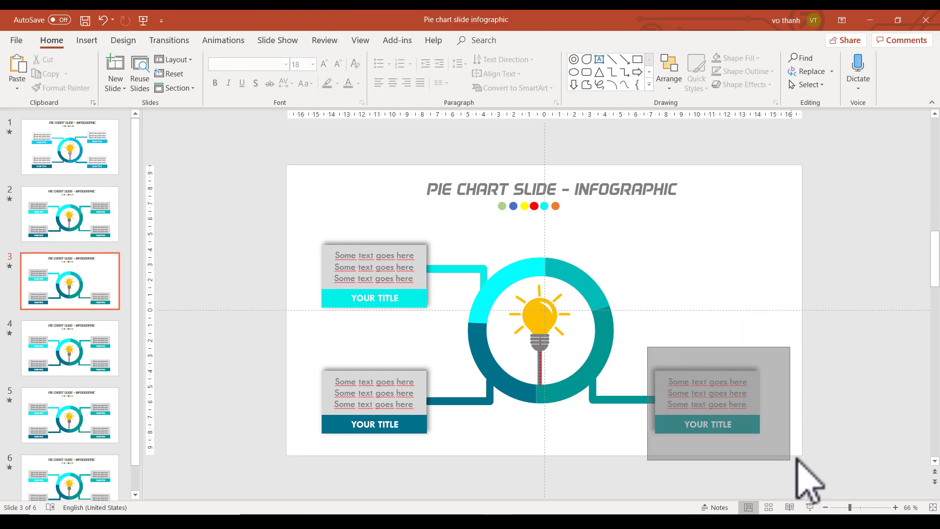
Delete the bottom-right and bottom-left text boxes along with their connector lines.
left_click_drag(680, 431, 798, 472)
key("Delete")
left_click(624, 399)
key("Delete")
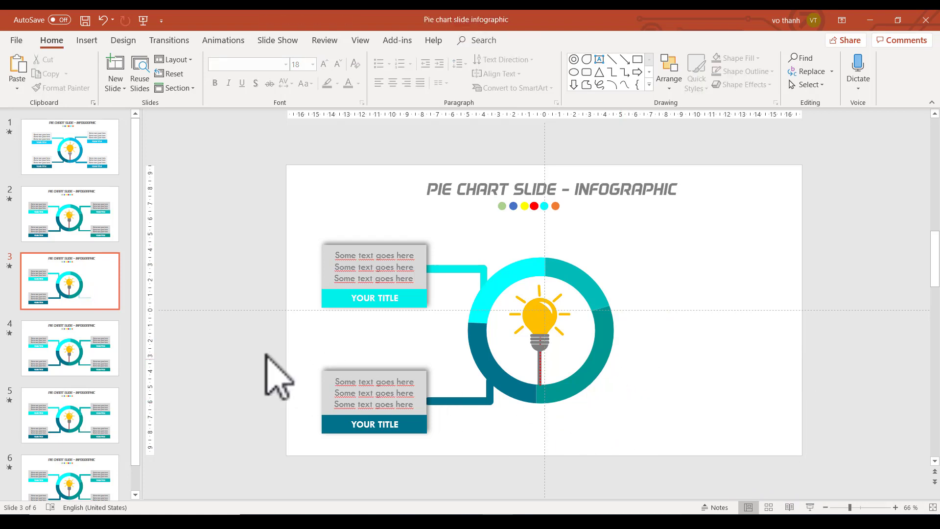
left_click_drag(300, 355, 484, 450)
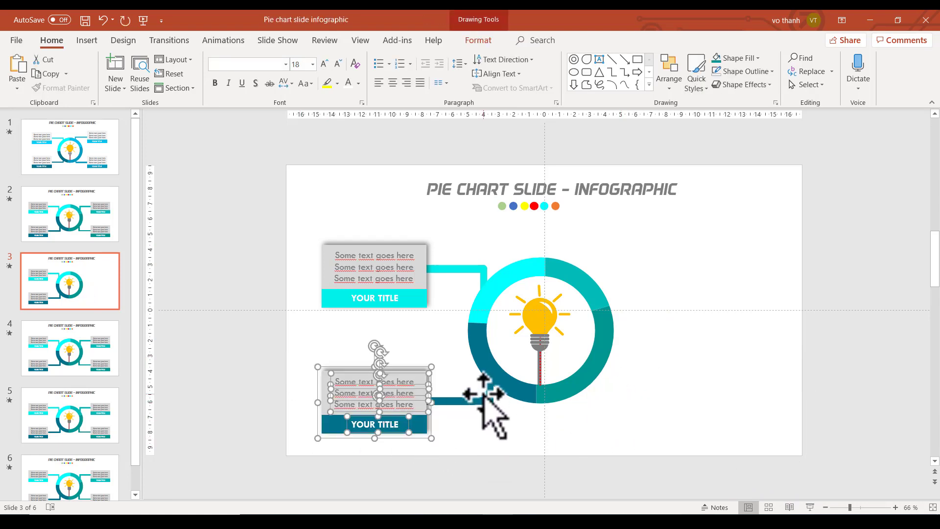
key("Delete")
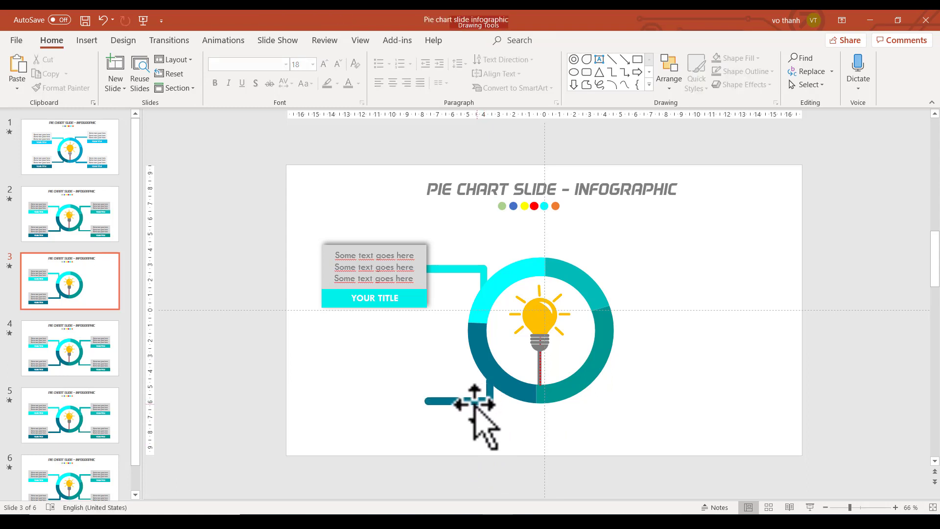
left_click(469, 401)
key("Delete")
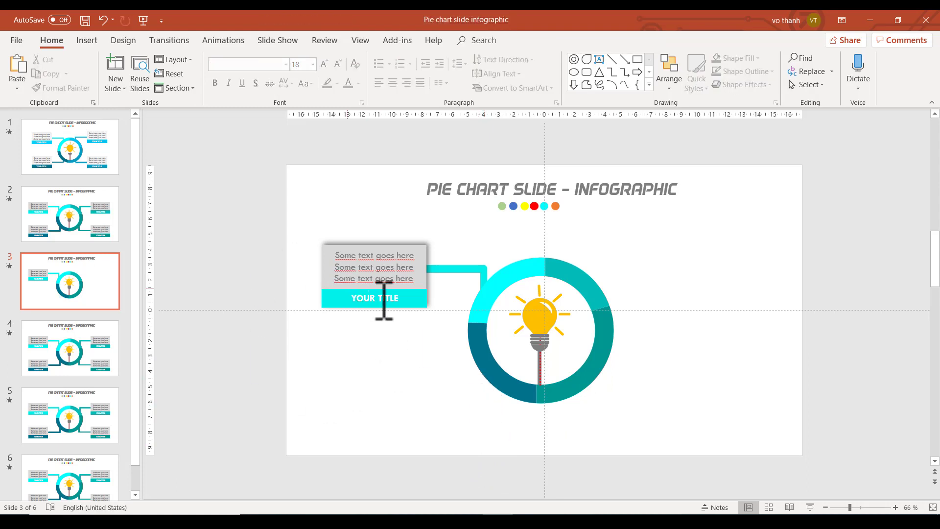
Show the Animation Pane, preview slide 3 as a slide show, then switch to slide 4.
left_click(218, 41)
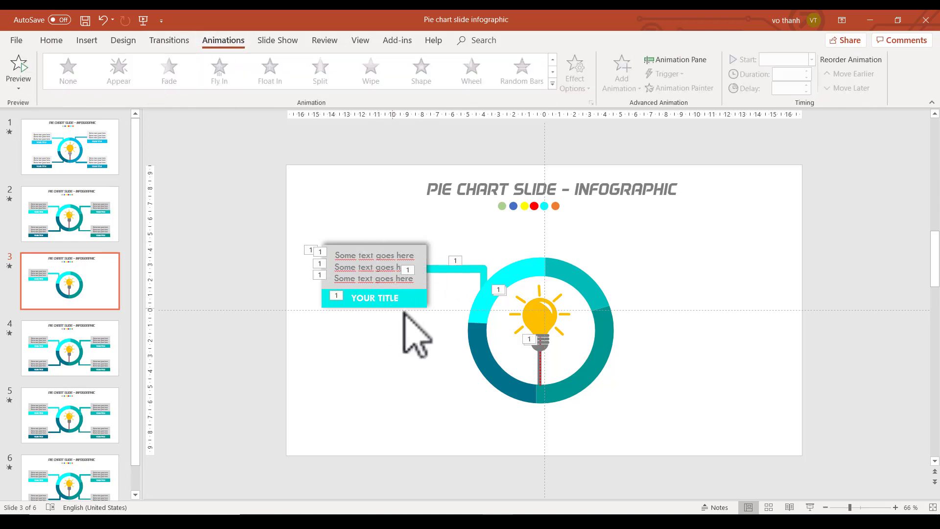
left_click(652, 62)
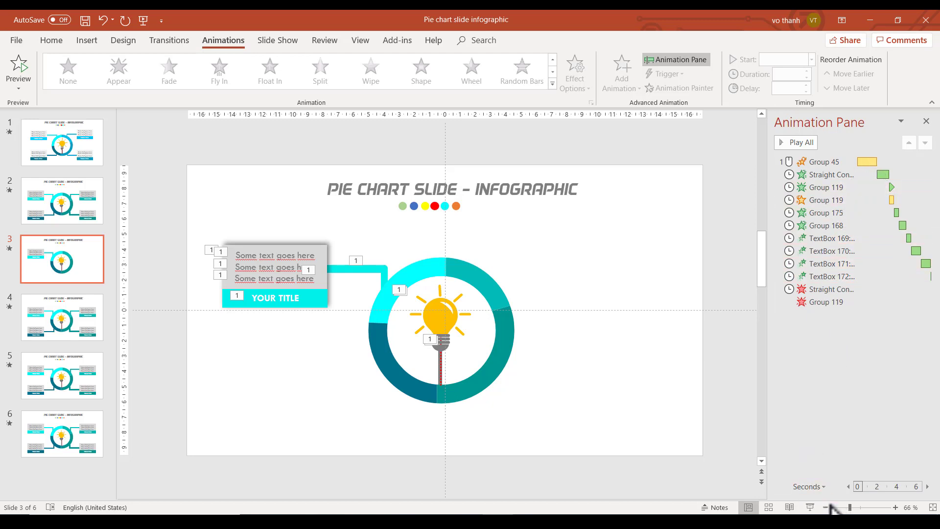
left_click(810, 507)
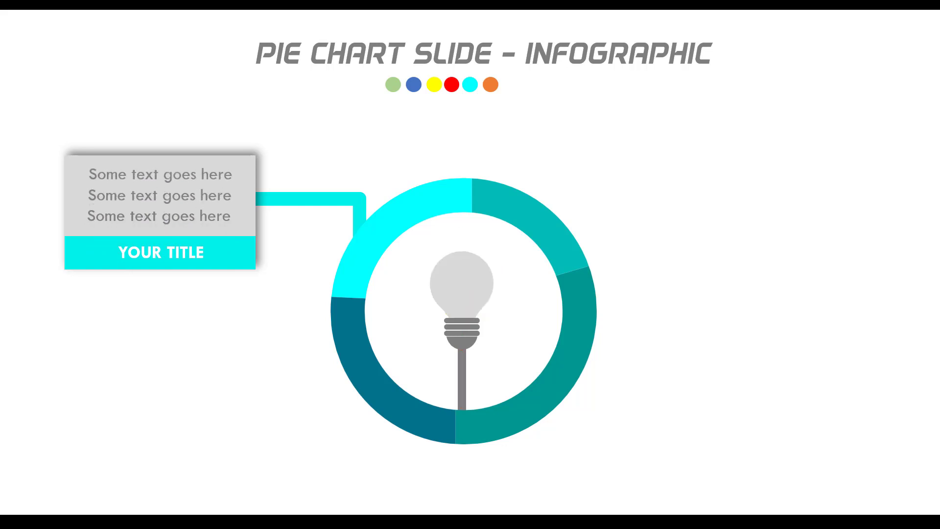
key("Escape")
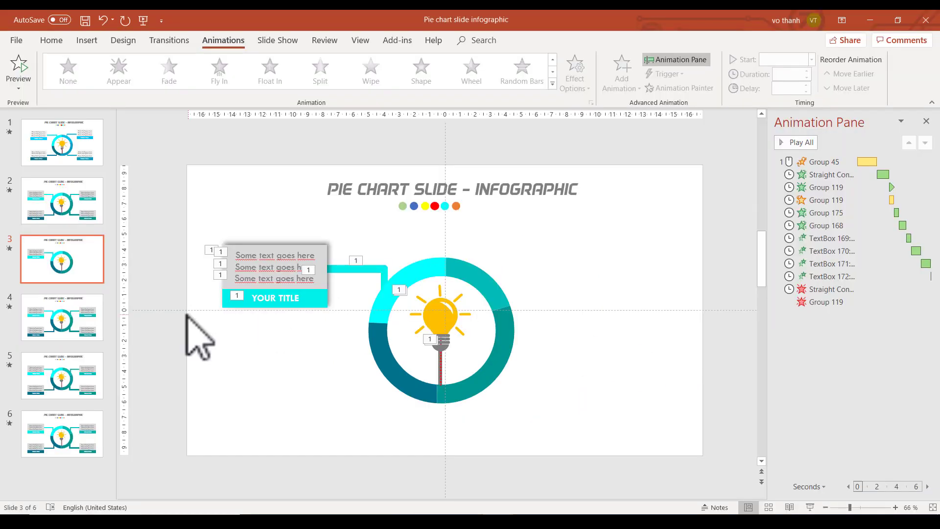
left_click(80, 327)
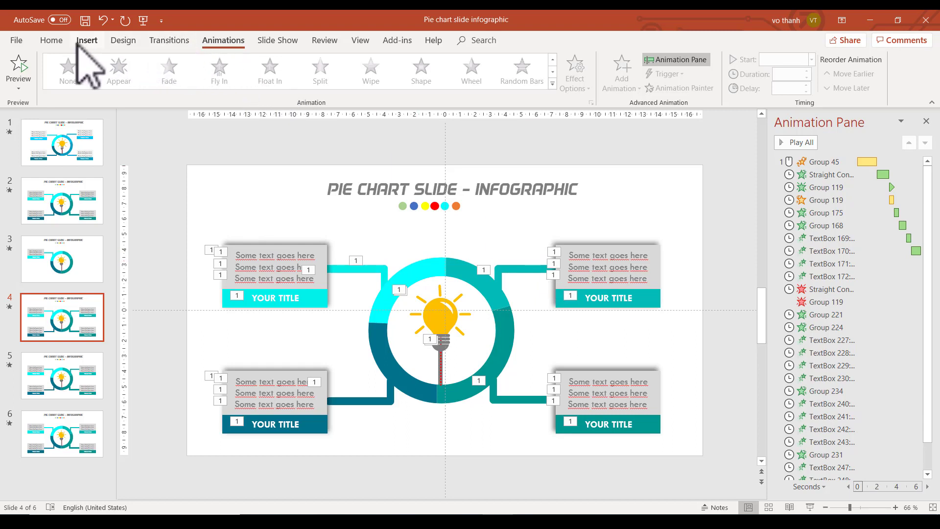
Delete slide 4's top-right and bottom-right text boxes and both of their connector lines.
left_click(926, 121)
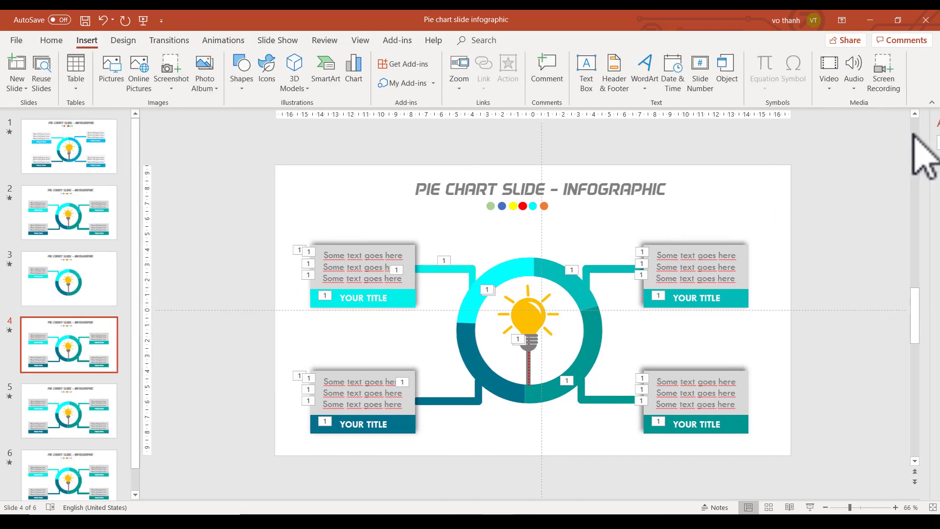
left_click(610, 268)
key("Delete")
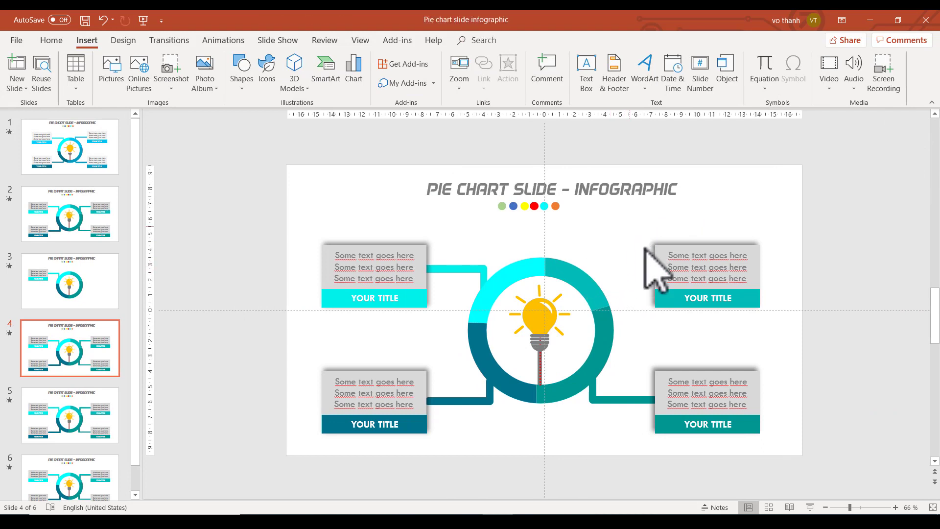
left_click_drag(629, 225, 785, 362)
key("Delete")
left_click_drag(648, 338, 778, 443)
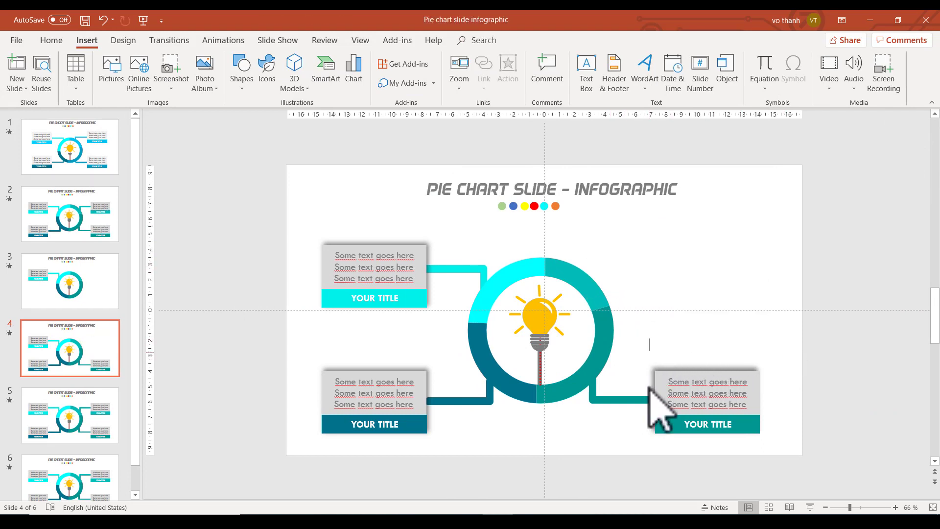
key("Delete")
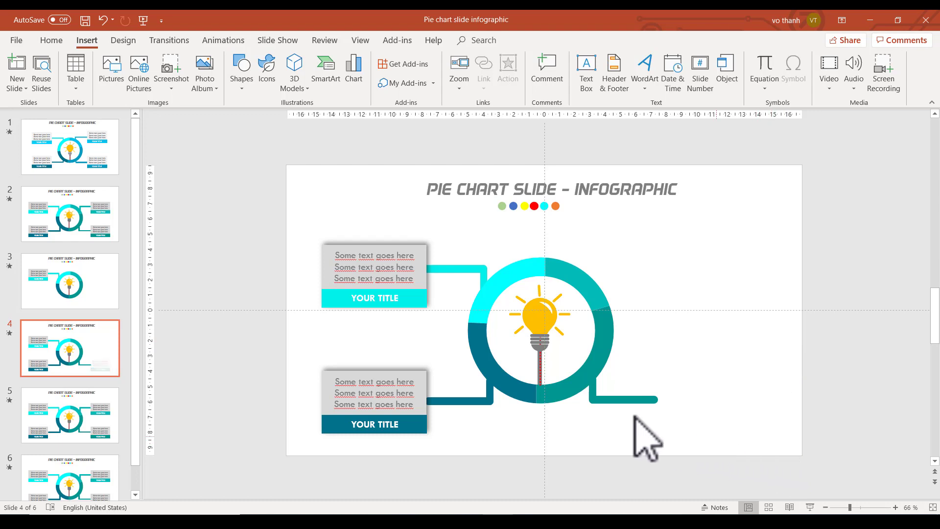
left_click(636, 402)
key("Delete")
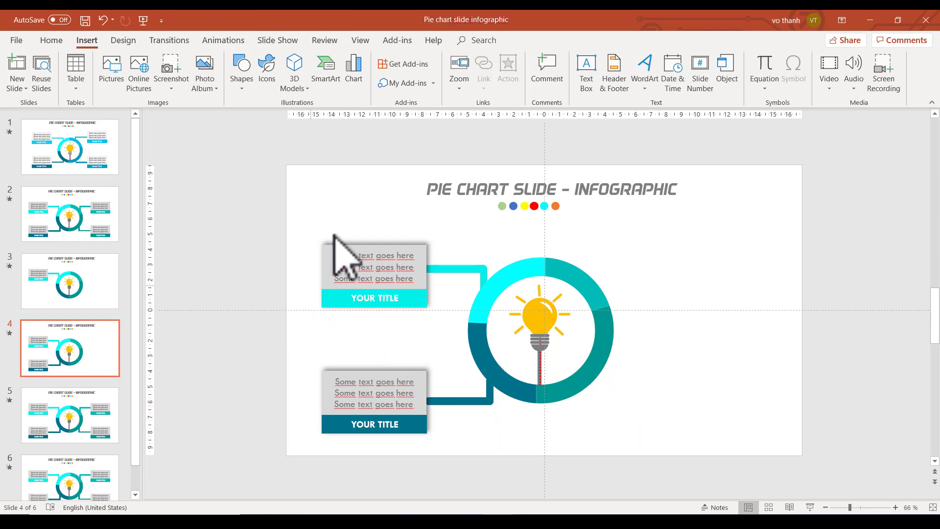
Inspect the animations on slide 4's top-left connector, YOUR TITLE bar and objects near the bulb.
left_click(439, 268)
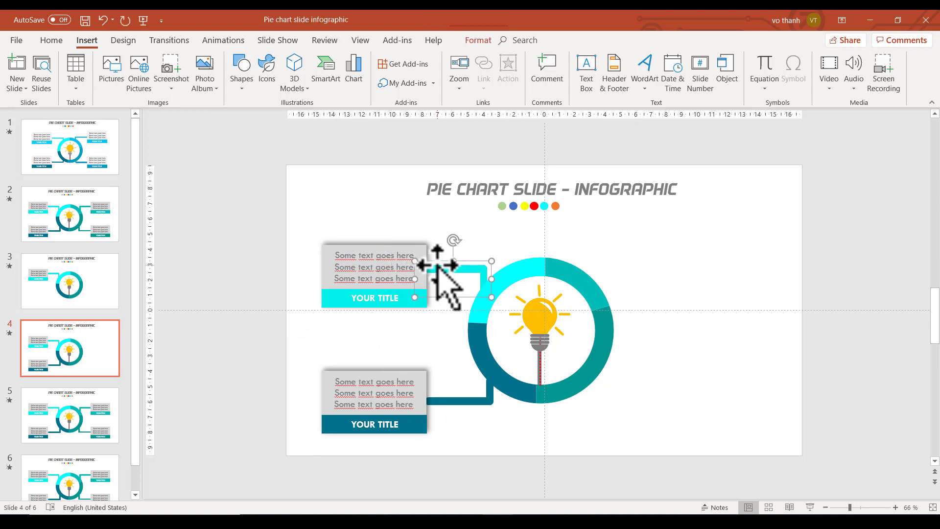
left_click(210, 43)
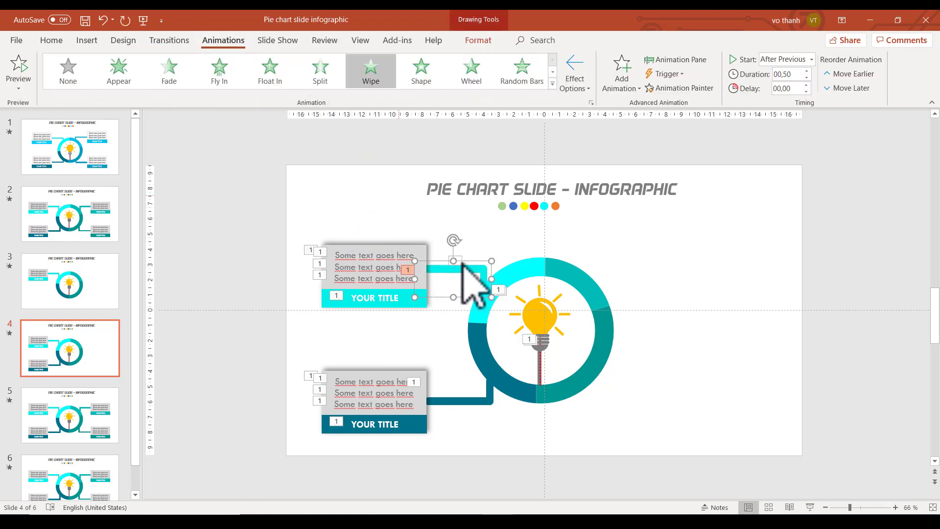
left_click(439, 360)
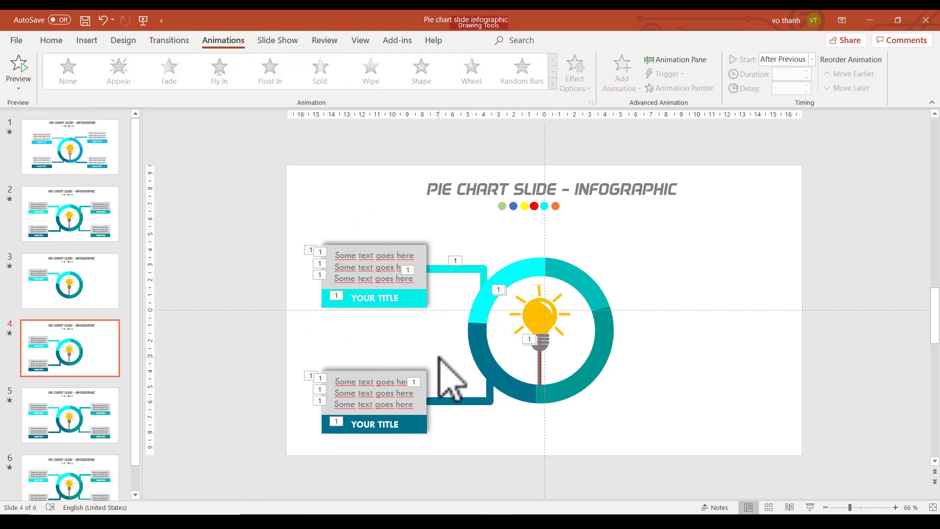
left_click(406, 269)
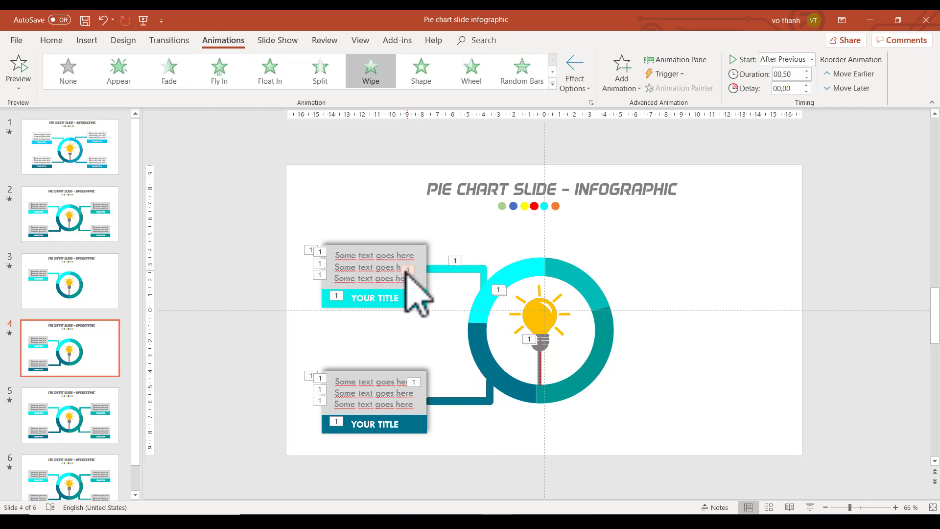
left_click(406, 269)
left_click(336, 295)
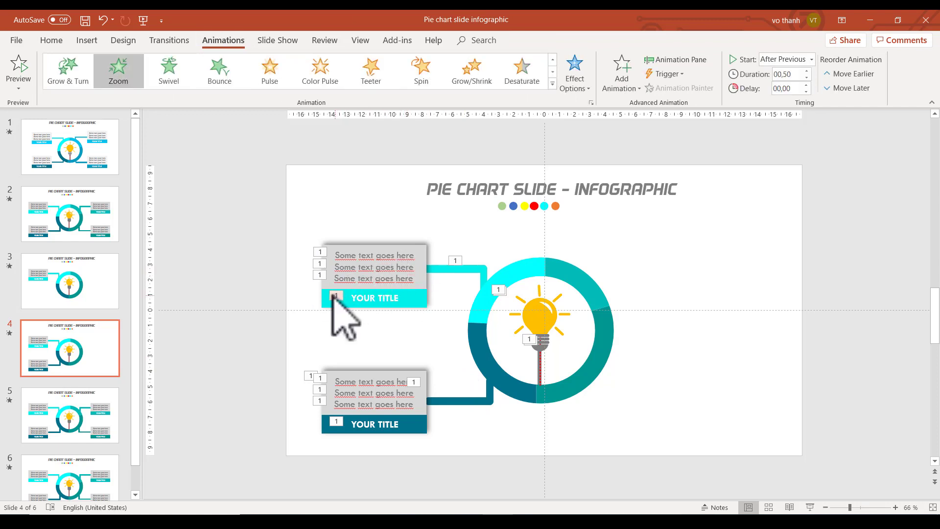
left_click(333, 296)
left_click(333, 293)
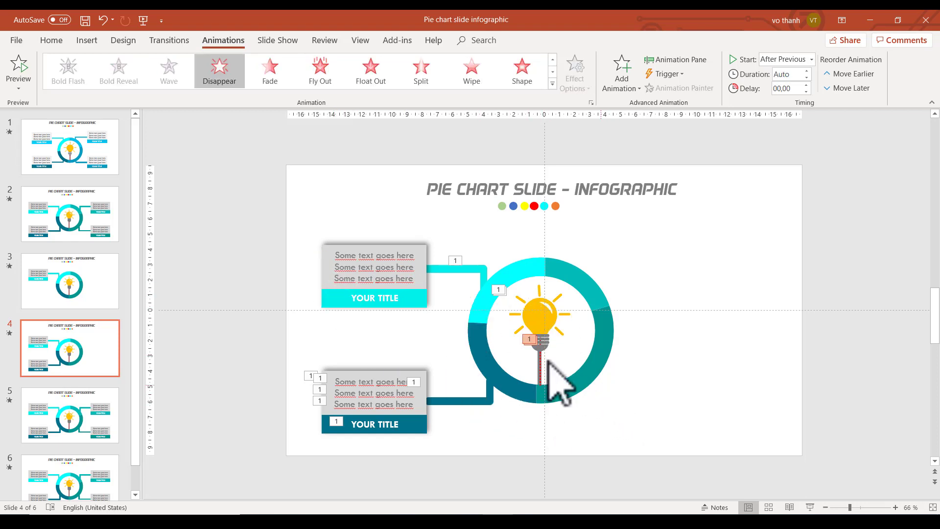
left_click(440, 323)
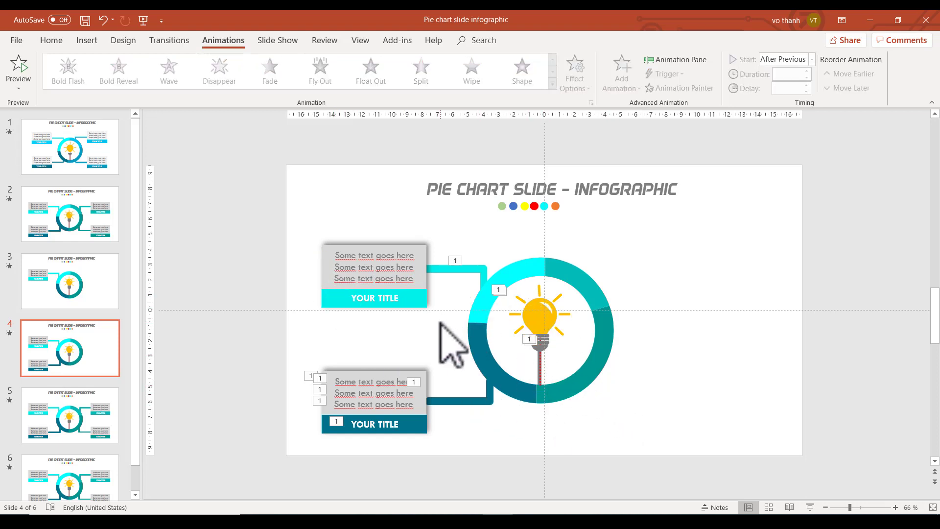
Move the Straight Connector and Group 119 exit effects to the end of the animation order.
left_click(438, 269)
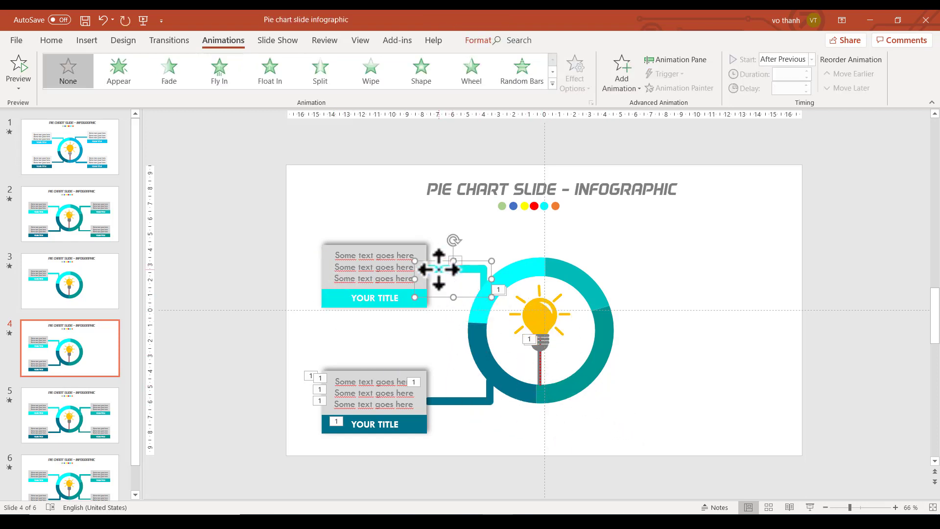
left_click(453, 399)
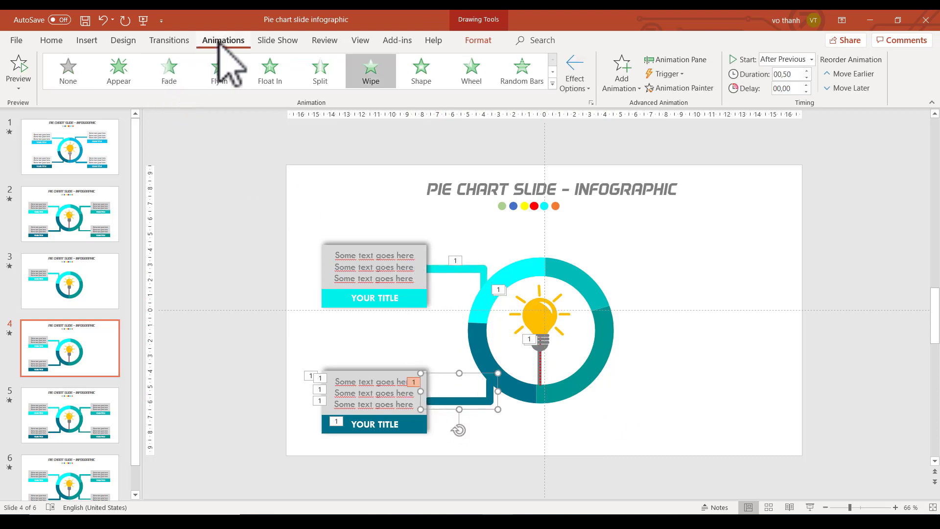
left_click(662, 58)
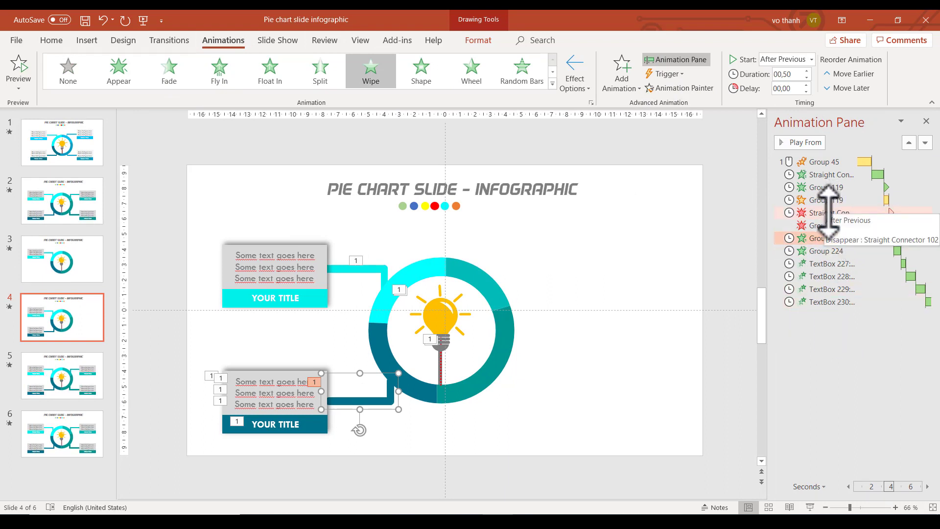
left_click_drag(832, 213, 839, 318)
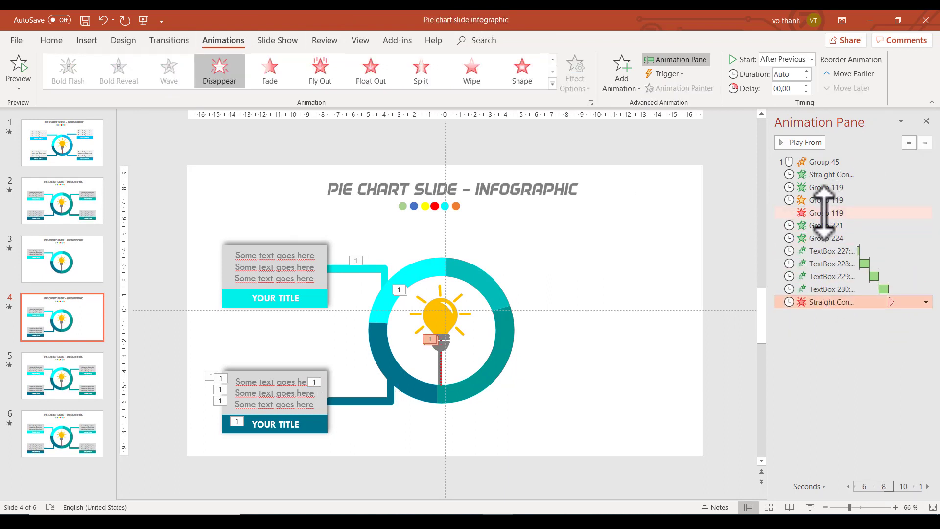
left_click_drag(825, 212, 842, 316)
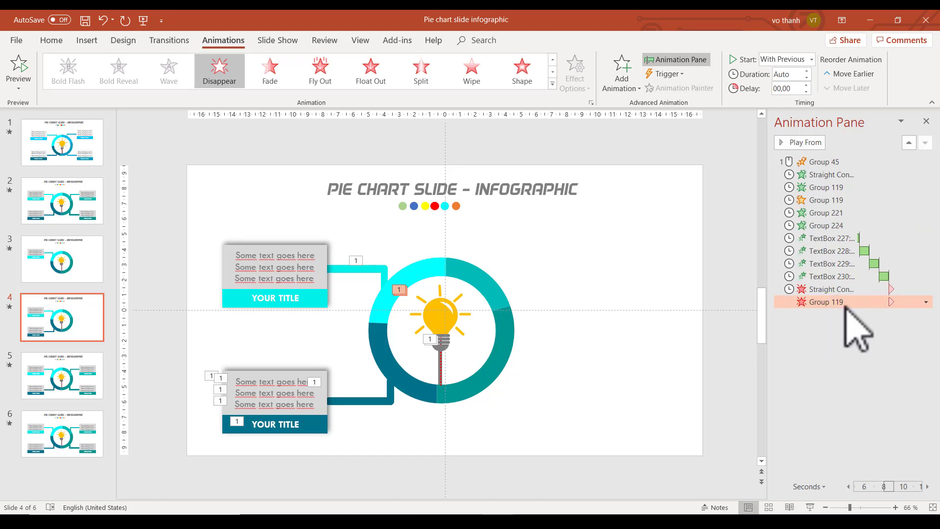
Set Group 45's Spin amount to 360° counterclockwise, then go to slide 5.
left_click(836, 162)
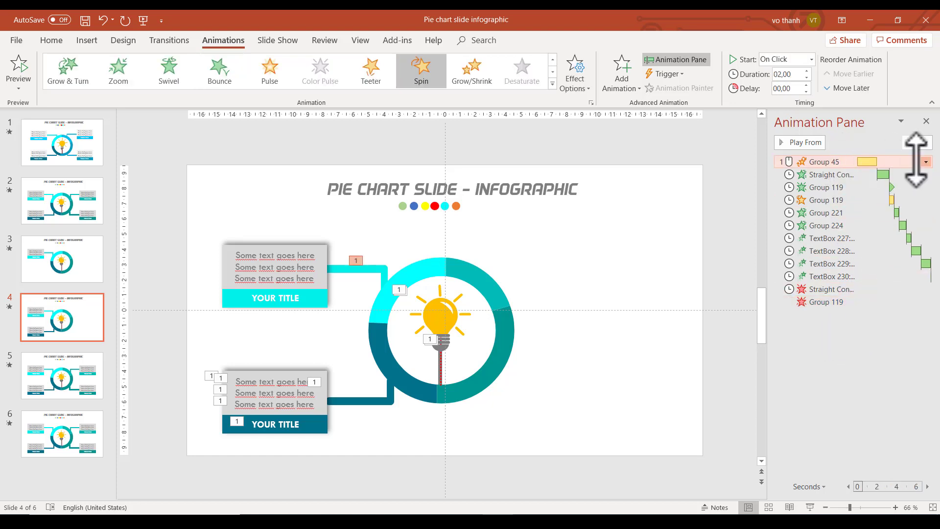
left_click(926, 162)
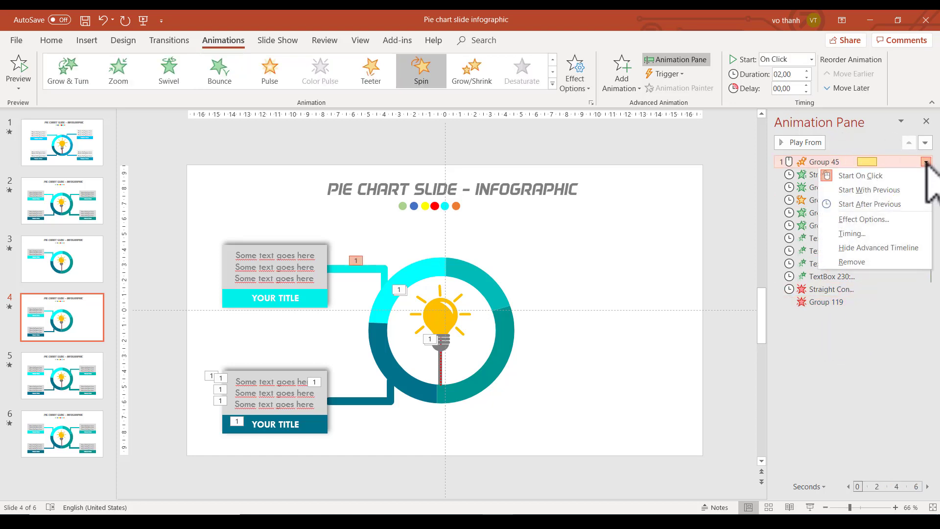
left_click(885, 219)
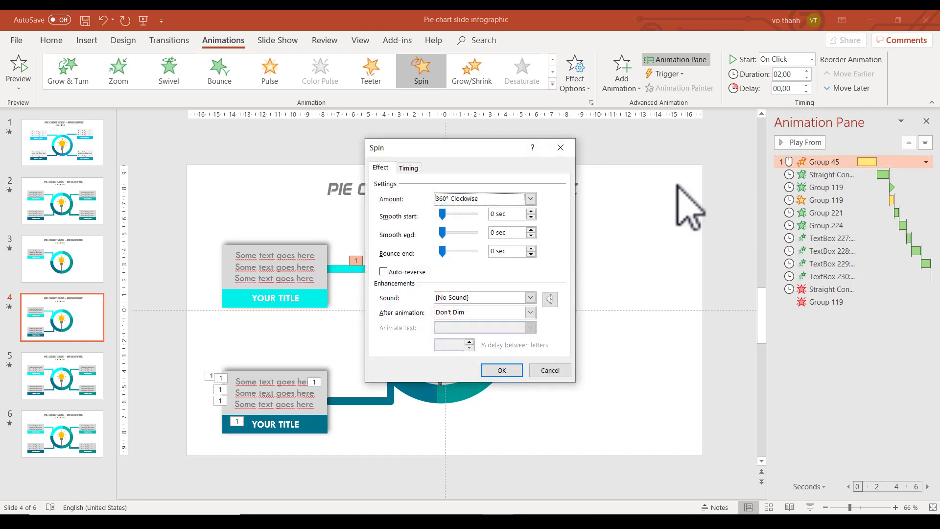
left_click(530, 198)
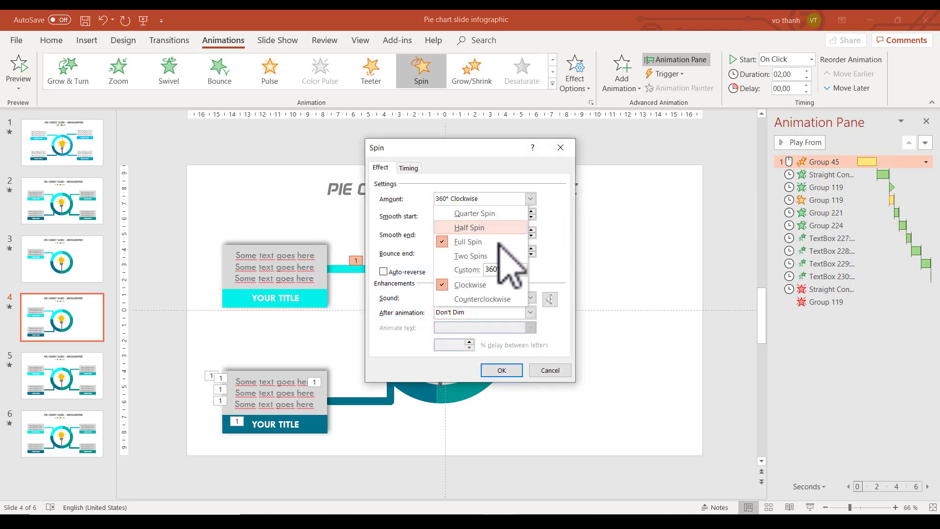
left_click(474, 299)
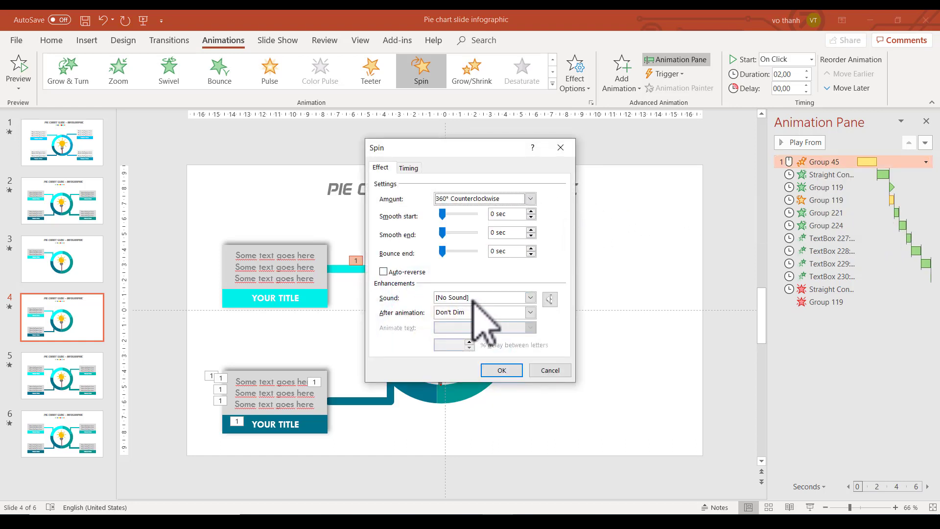
left_click(506, 370)
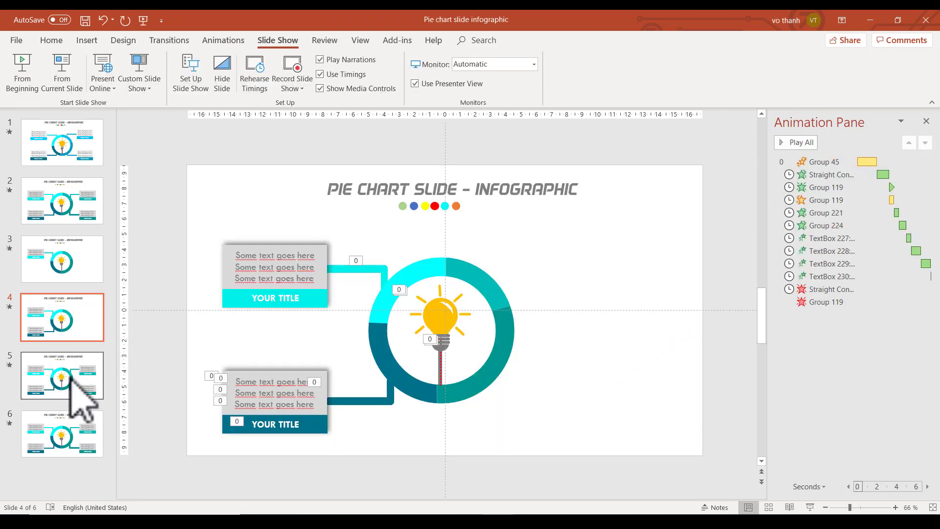
left_click(72, 377)
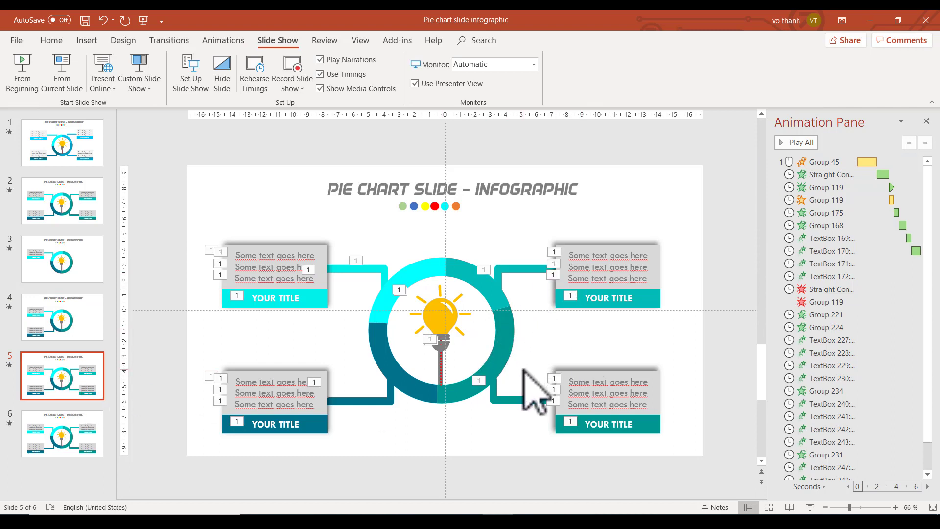
Delete slide 5's bottom-right text block together with its connector line.
left_click(534, 400)
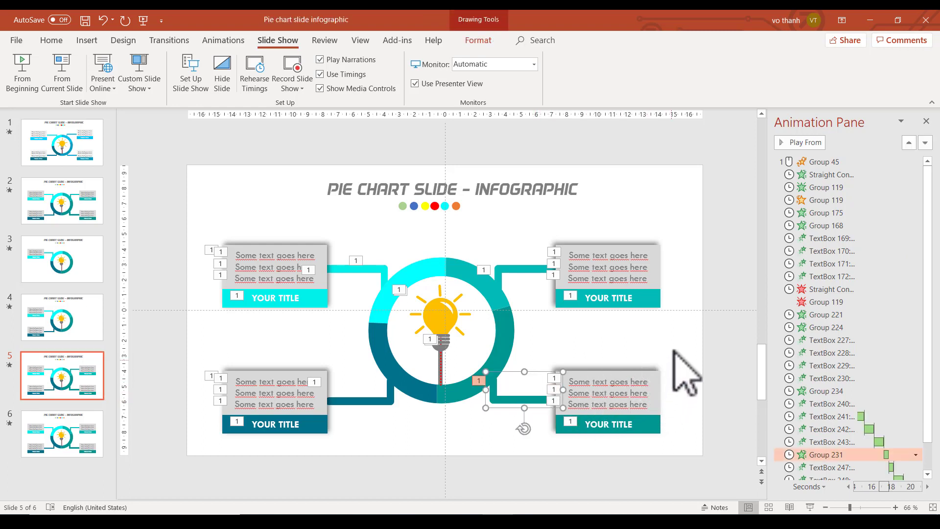
left_click_drag(673, 350, 482, 460)
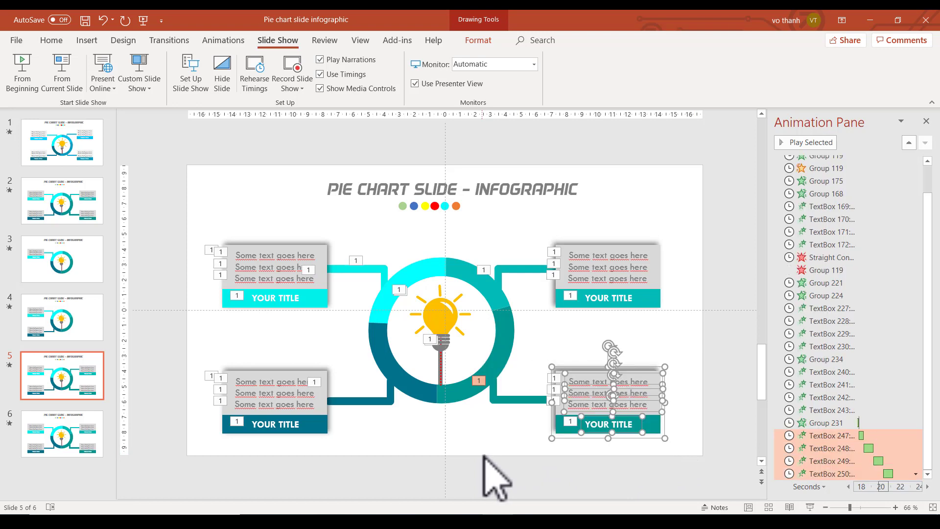
left_click(499, 400, "shift")
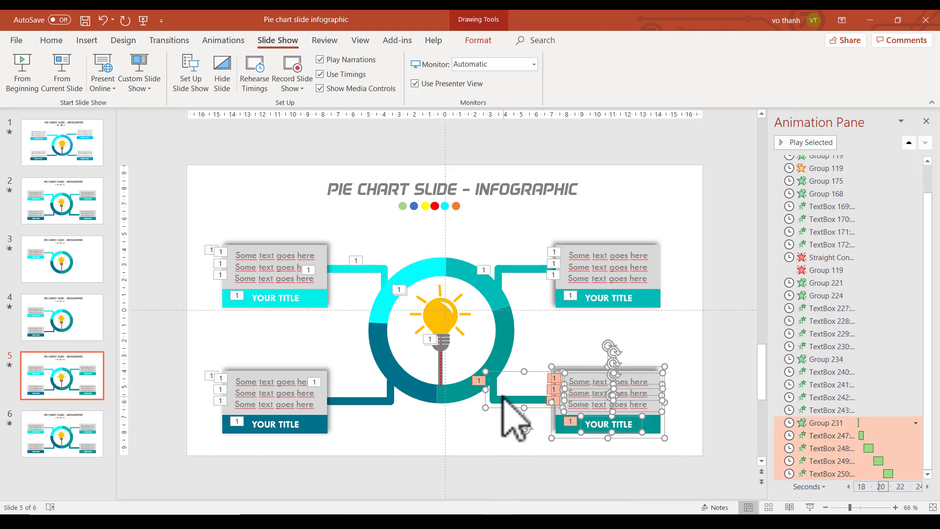
key("Delete")
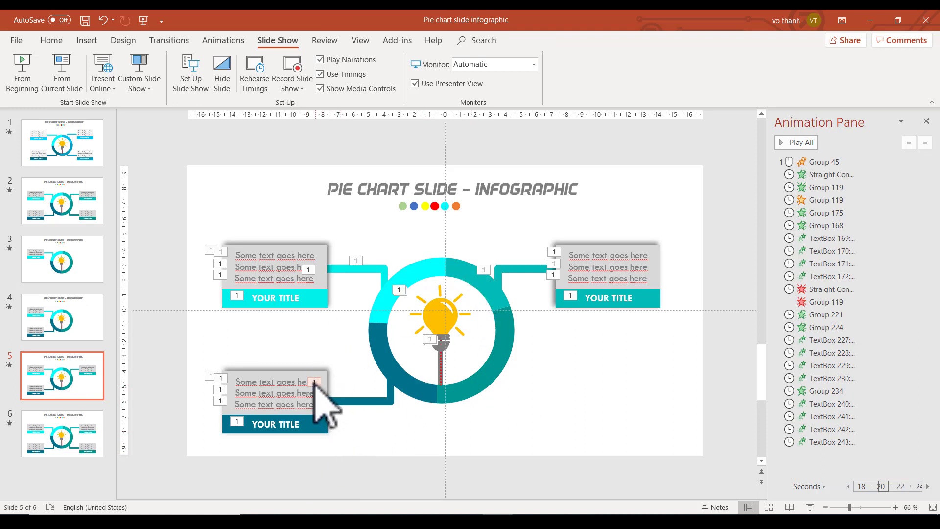
Remove the lower-left block's animations, including TextBox 229, 230 and 169 through 172.
key("Delete")
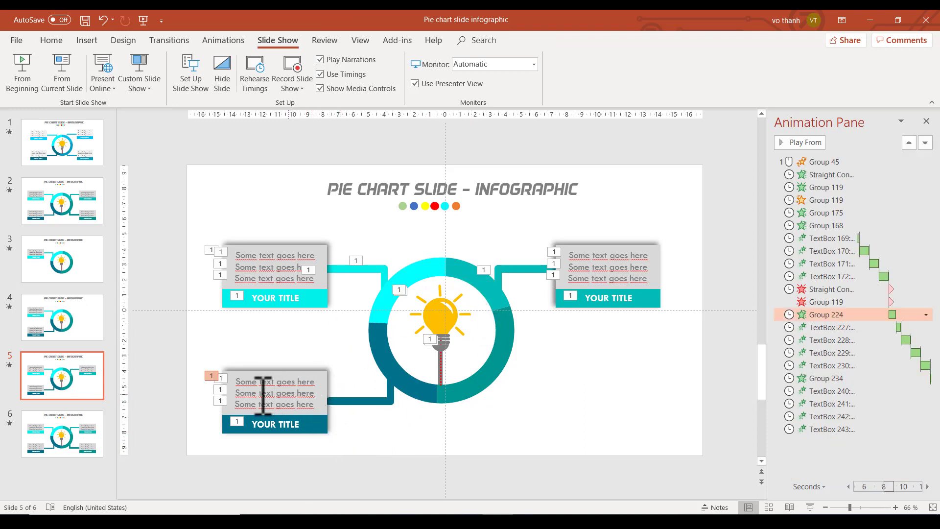
key("Delete")
key("Delete")
key("Delete")
key("Delete")
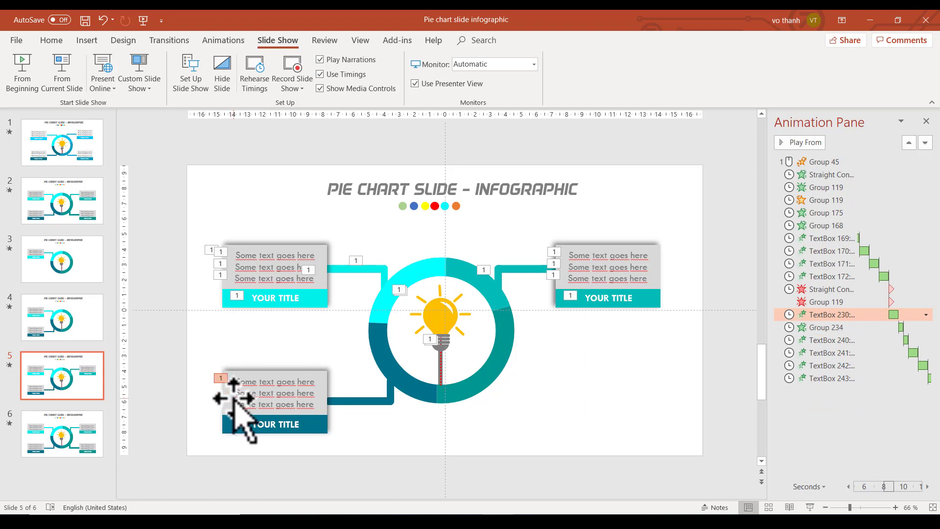
key("Delete")
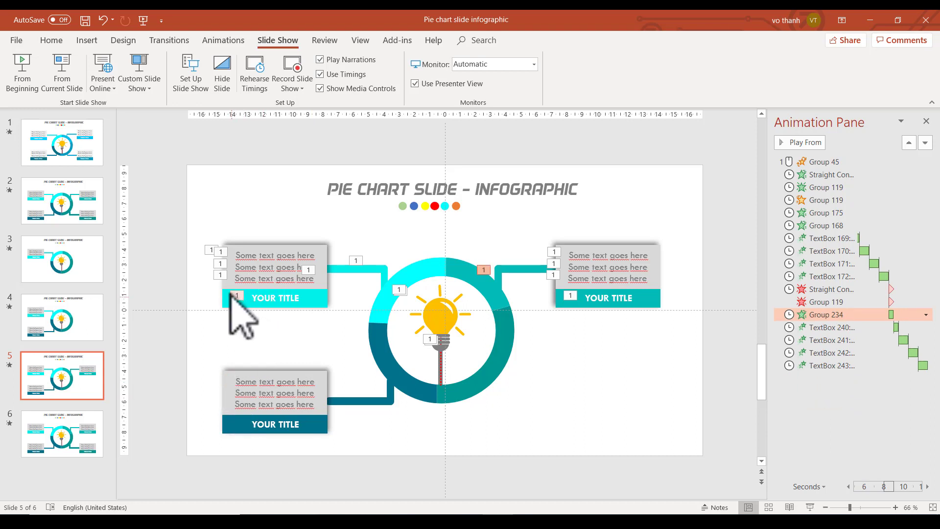
left_click(237, 296)
key("Delete")
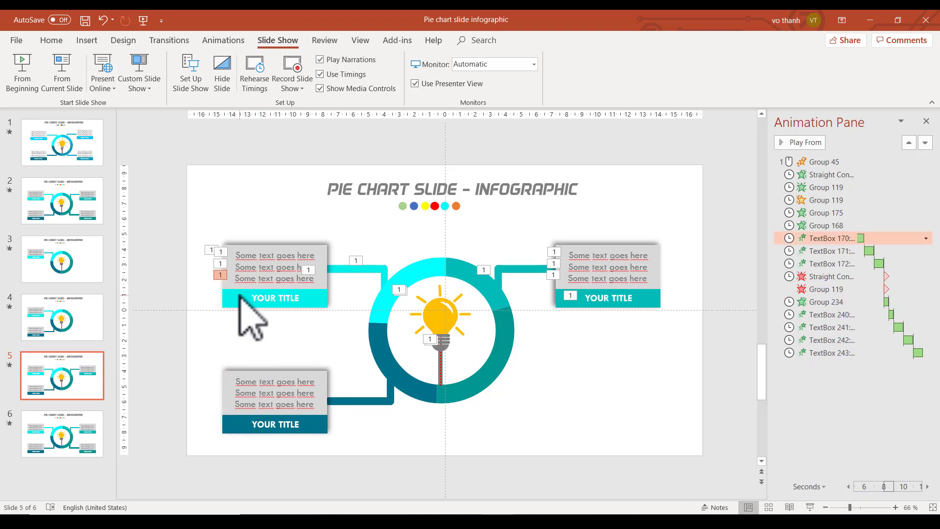
key("Delete")
key("Delete")
key("Delete")
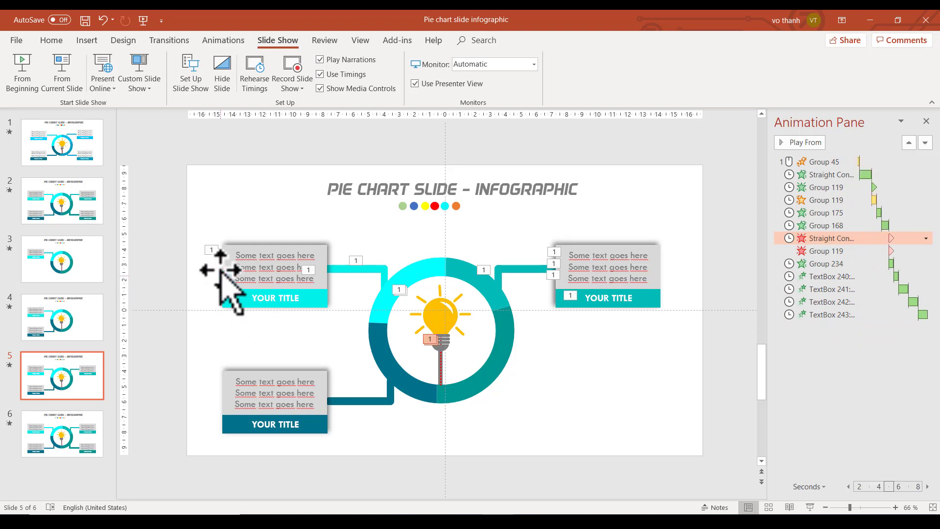
key("Delete")
Restore the accidentally deleted upper-left connector and remove the Group 175 animation.
left_click(342, 271)
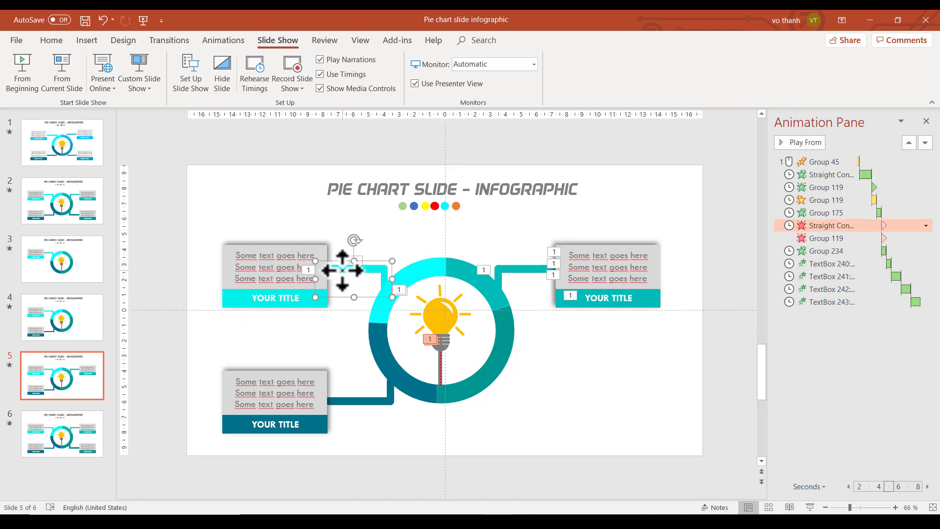
key("Delete")
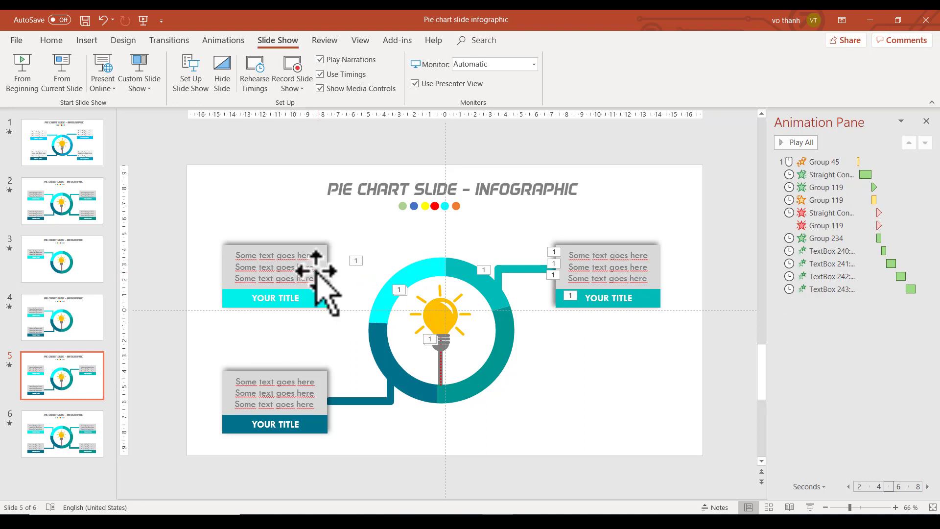
key("ctrl+z")
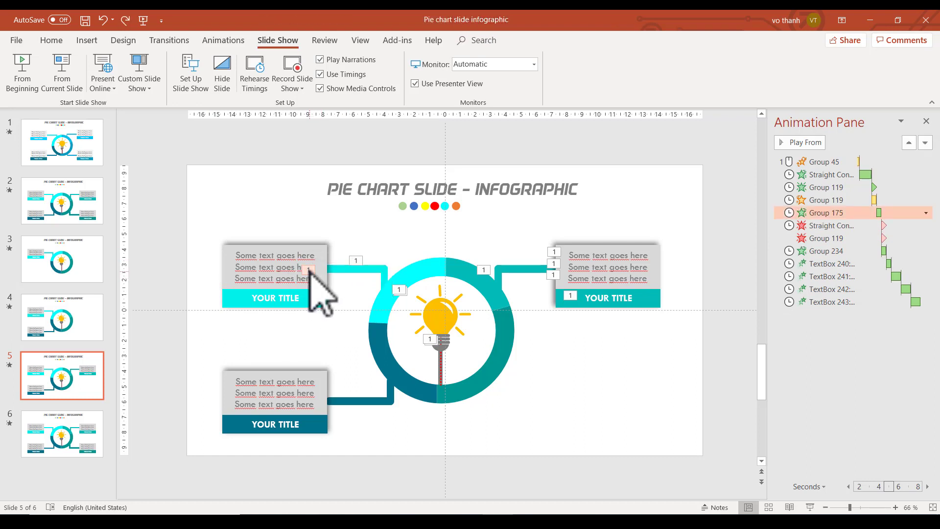
key("Delete")
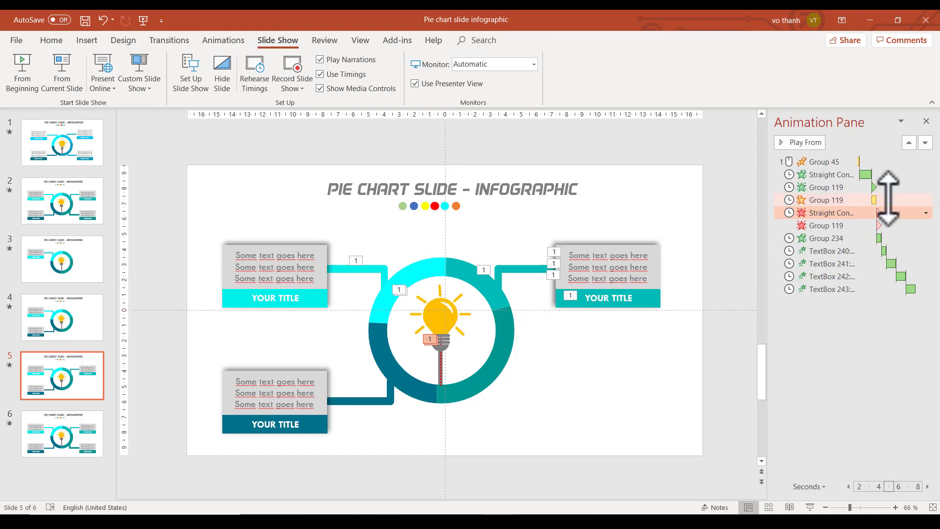
Move the connector exit animation to the end and stretch Group 45's spin to end at 3 seconds.
mouse_move(836, 213)
left_mouse_down()
mouse_move(853, 292)
mouse_move(840, 299)
mouse_move(851, 317)
left_mouse_up()
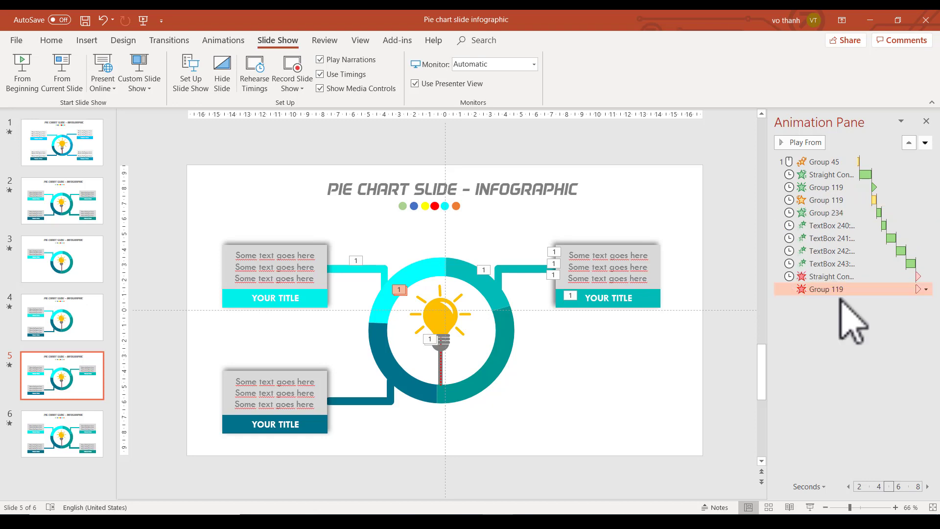
left_click(867, 162)
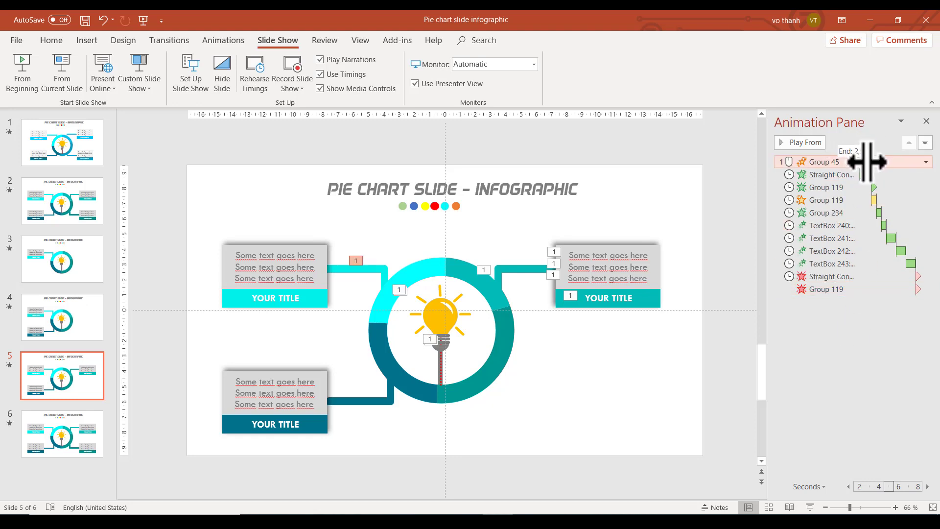
mouse_move(867, 160)
left_click_drag(866, 162, 867, 175)
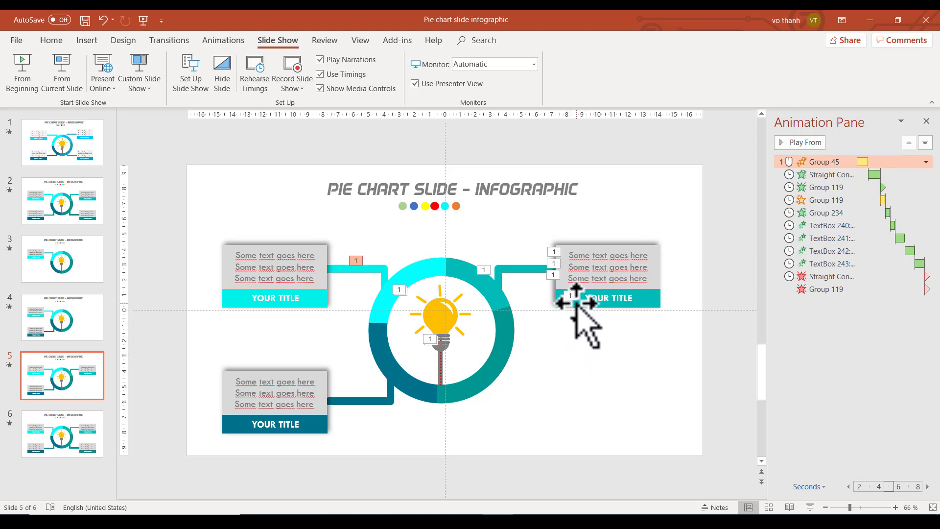
Change Group 234's Wipe entrance direction from right to From Left.
left_click(507, 269)
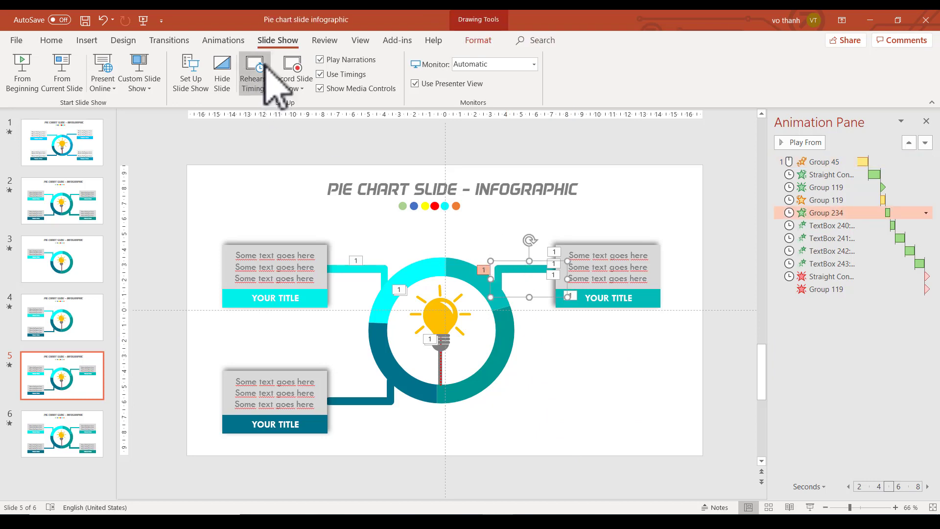
left_click(216, 40)
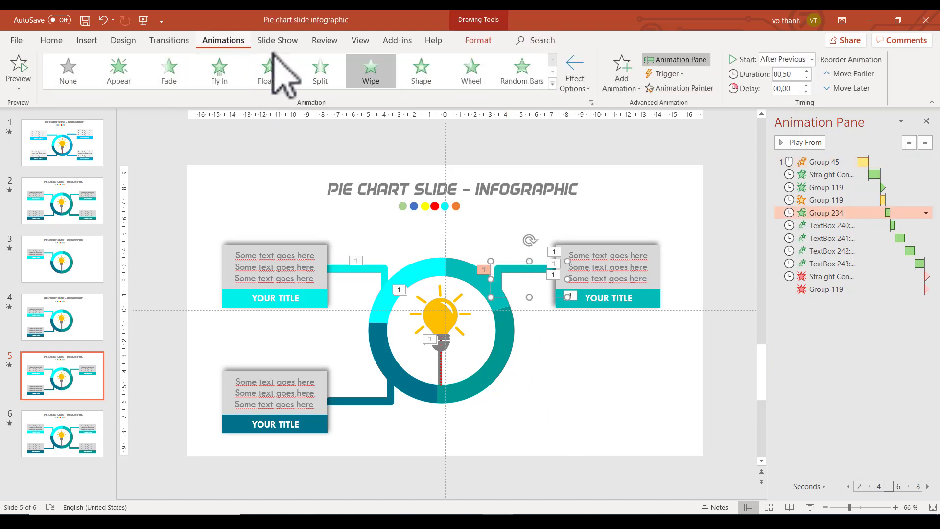
left_click(582, 83)
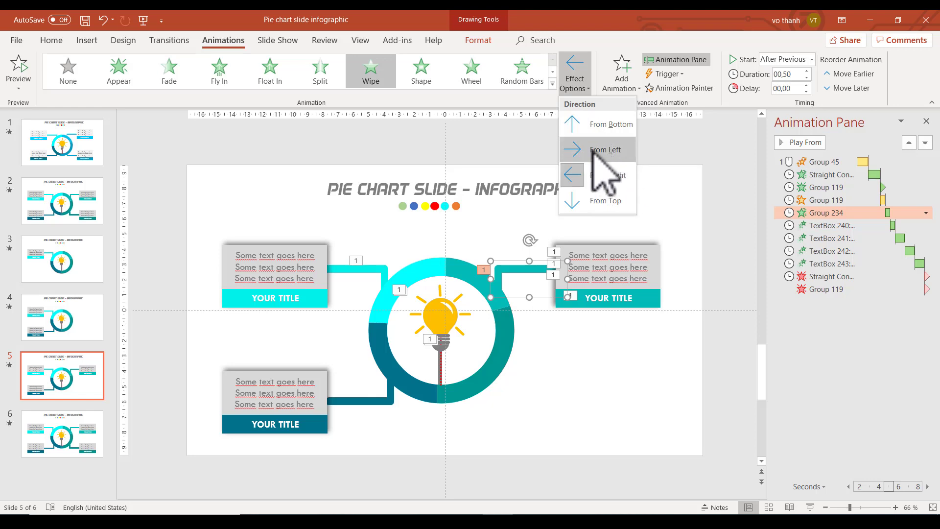
left_click(598, 149)
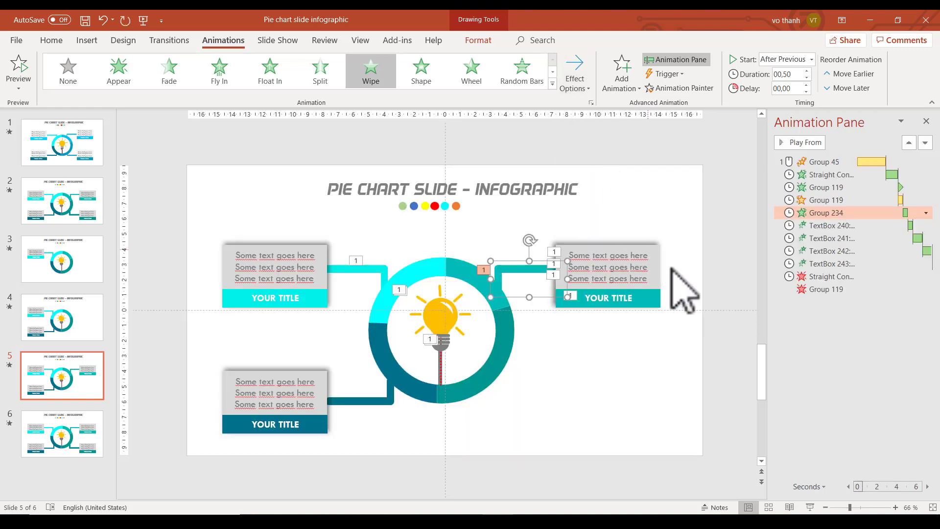
left_click(607, 374)
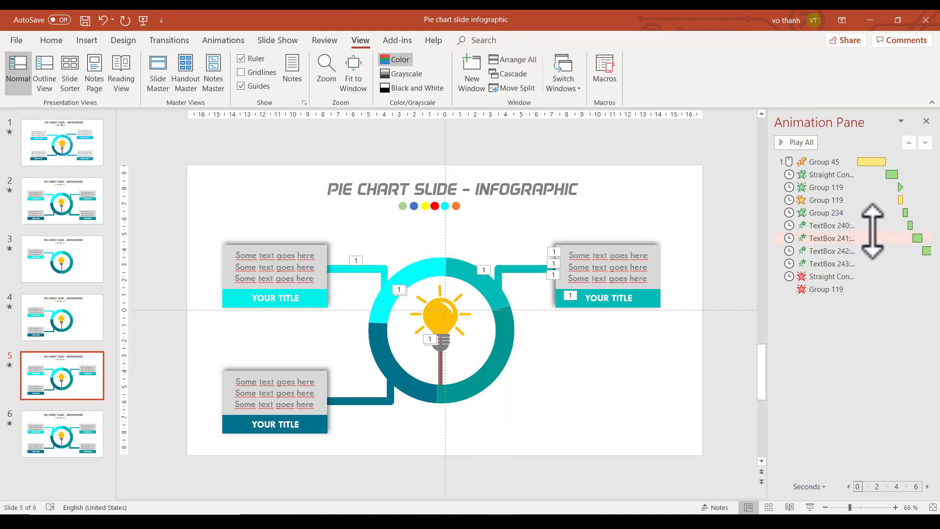
Apply a Random Bars entrance to the top-right text box group (Group 268).
key("alt+w")
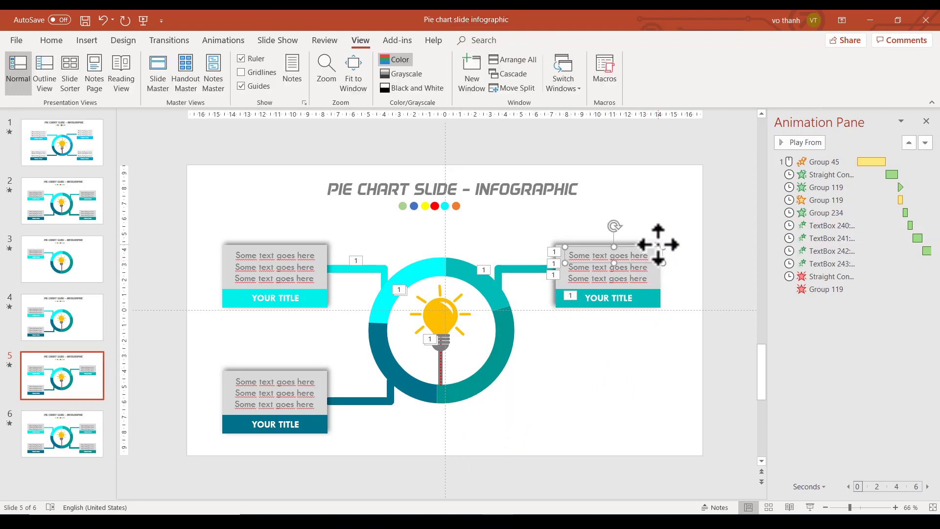
left_click(658, 250)
left_click(662, 290)
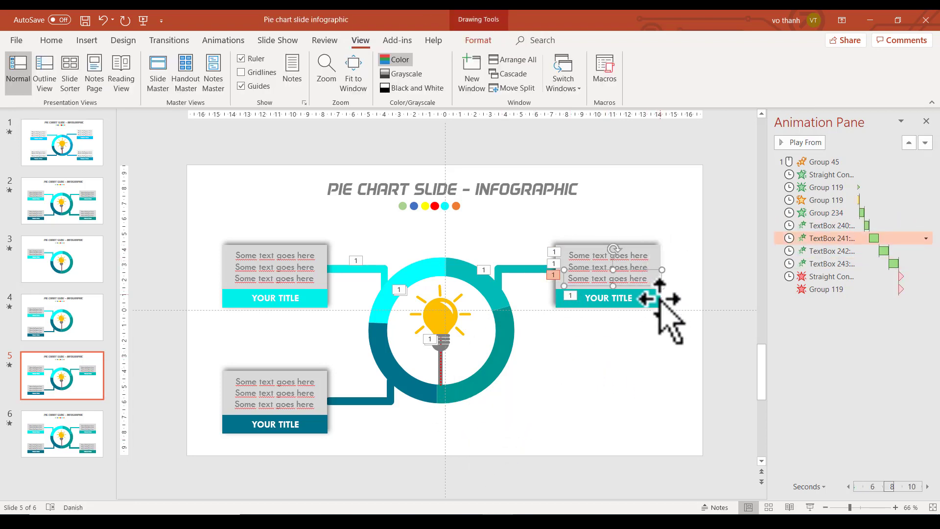
left_click(660, 305)
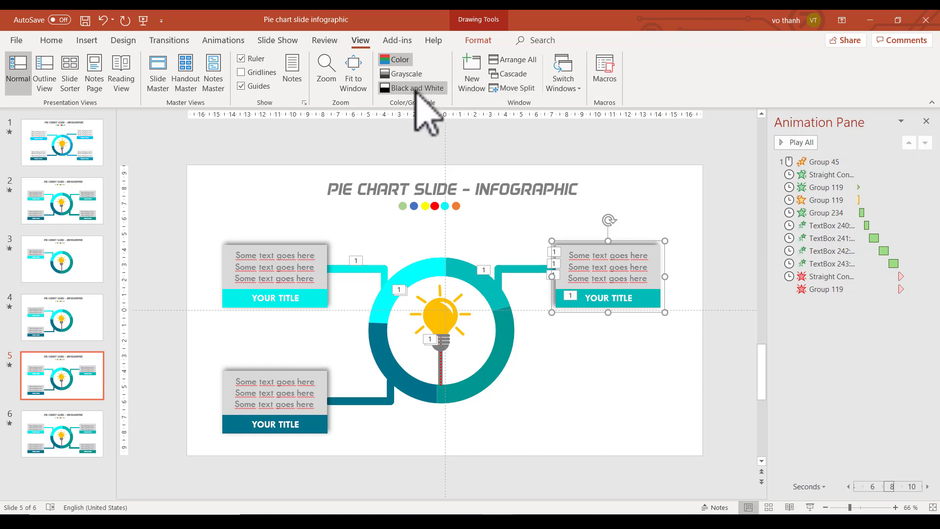
left_click(230, 42)
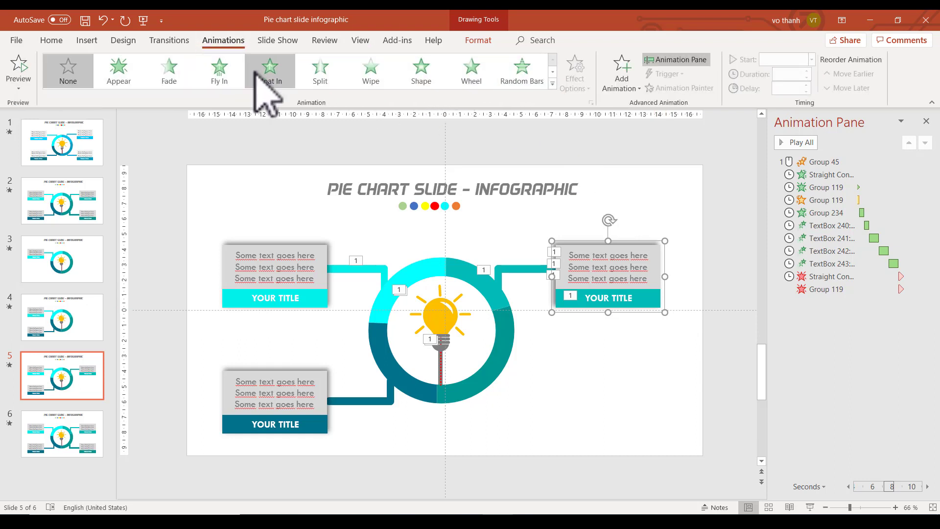
left_click(523, 79)
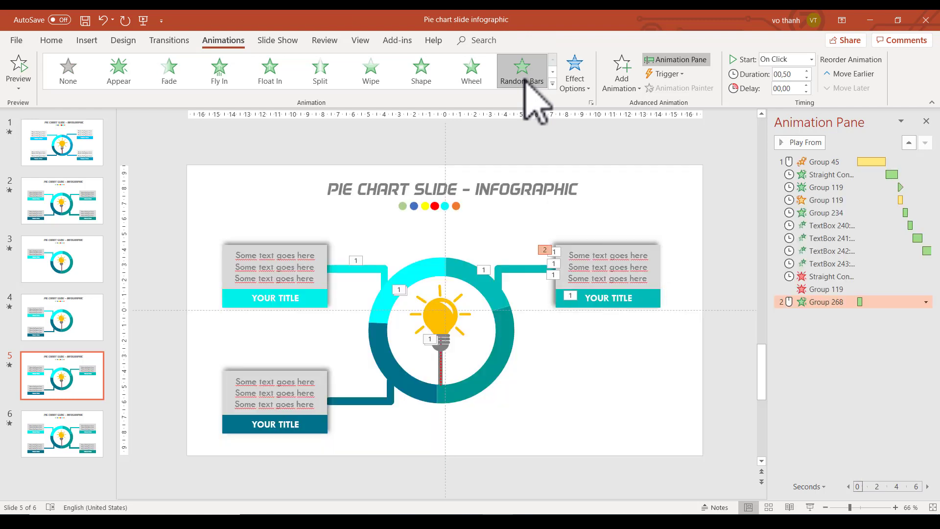
Place Group 268's animation right after Group 234, starting After Previous, then open slide 6.
mouse_move(840, 303)
left_mouse_down()
mouse_move(843, 182)
mouse_move(841, 197)
left_mouse_up()
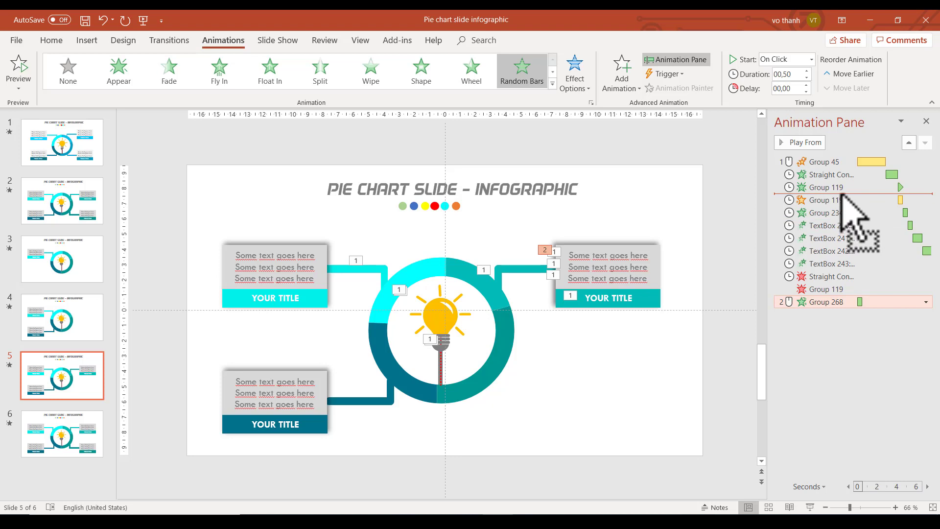
left_click_drag(841, 194, 839, 206)
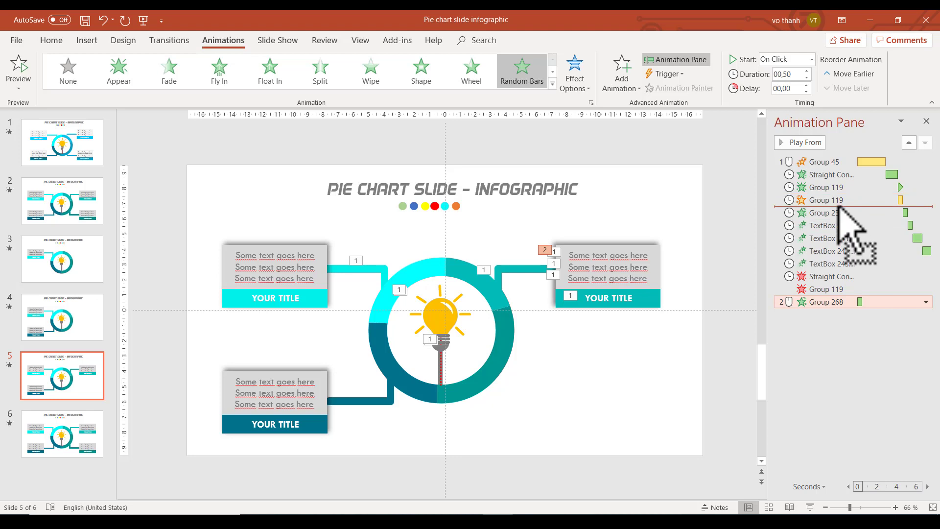
left_click_drag(839, 206, 840, 220)
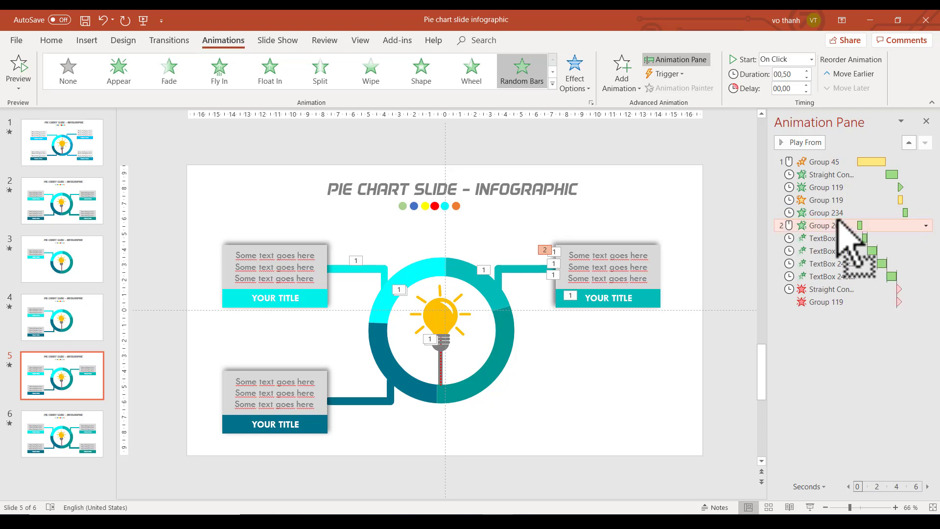
left_click(790, 59)
left_click(783, 97)
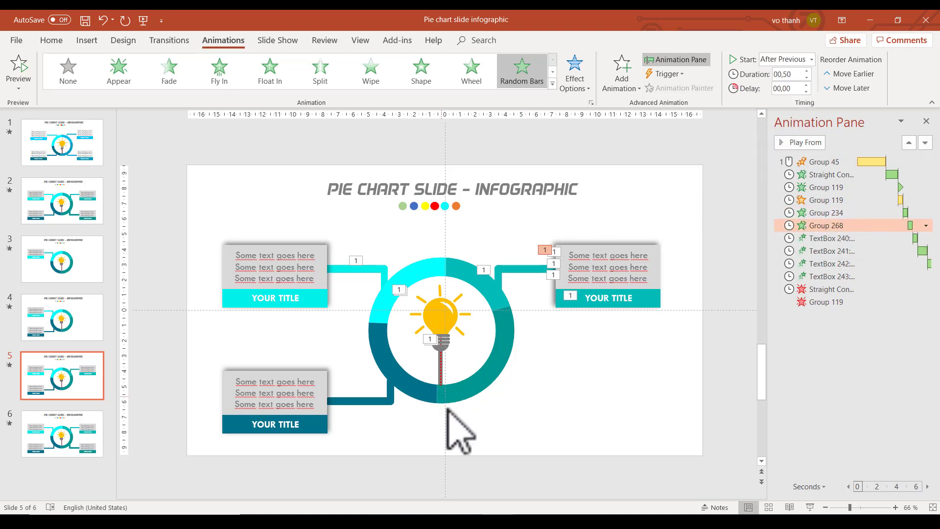
left_click(515, 371)
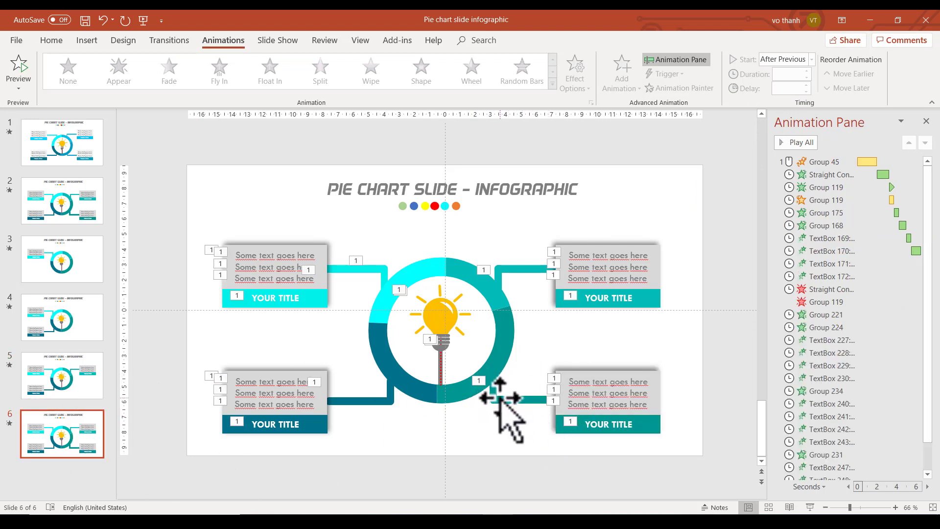
Delete the bottom-left card's animations plus the Group 234 and TextBox 240–241 animations.
left_click(315, 382)
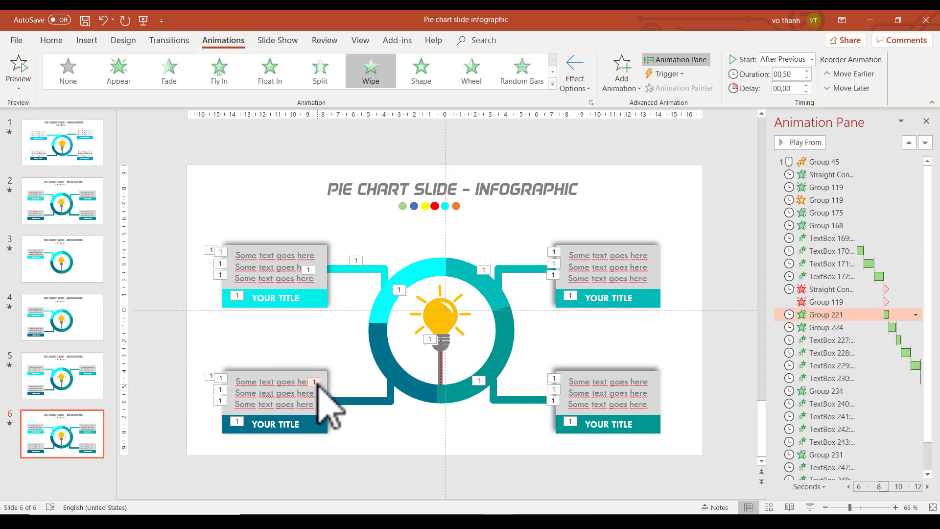
left_click(248, 406)
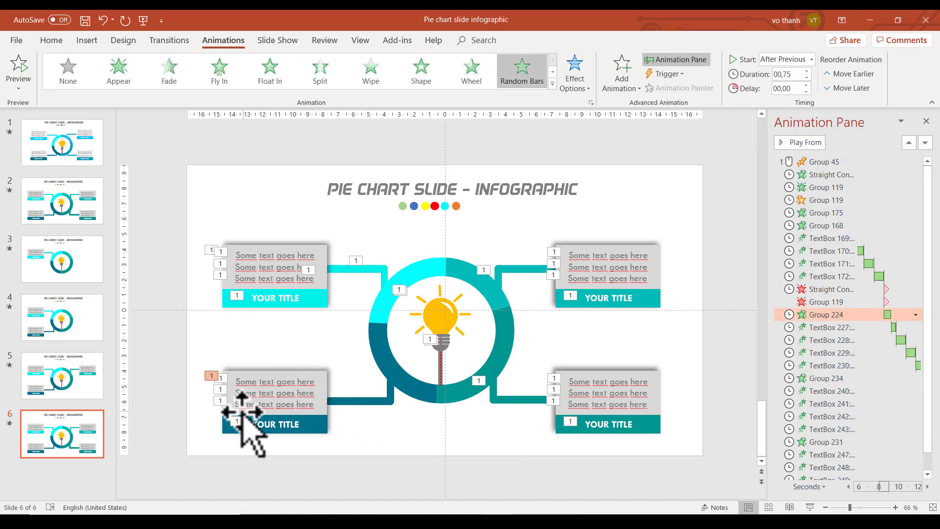
key("Delete")
key("Delete")
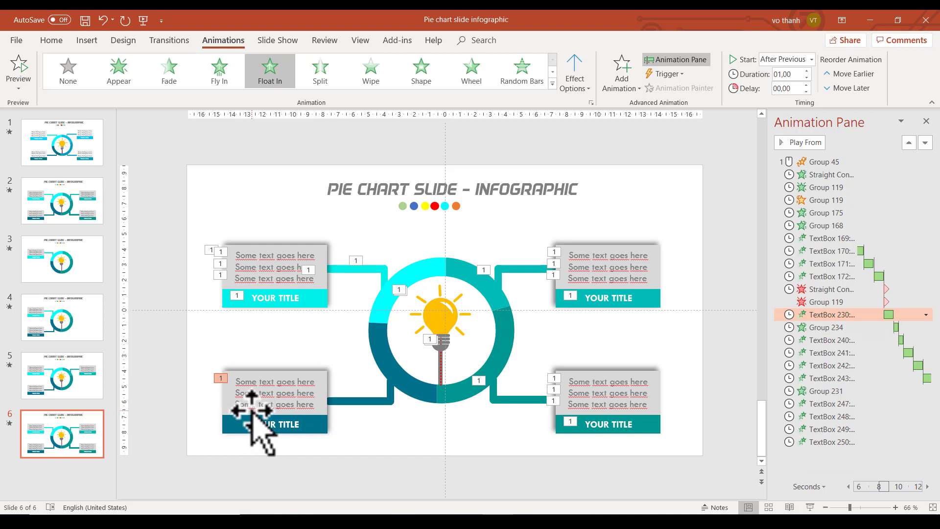
key("Delete")
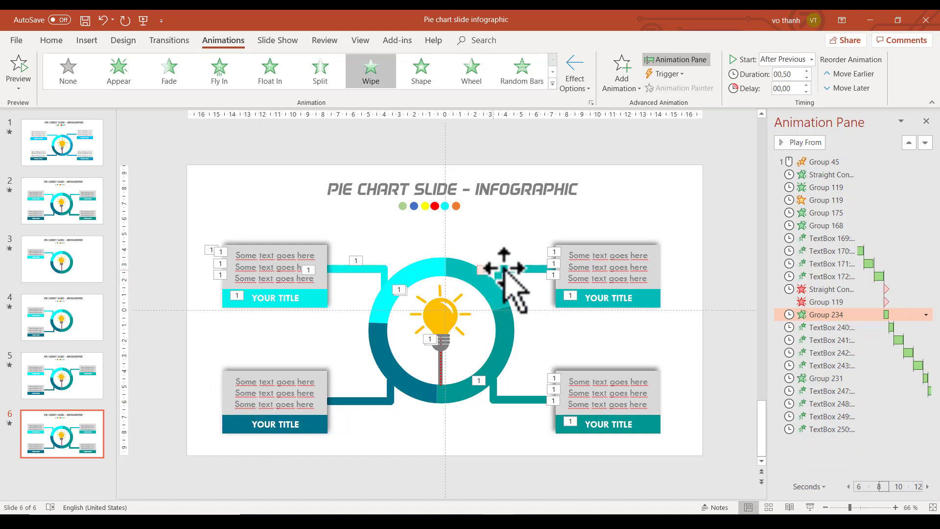
left_click(491, 269)
key("Delete")
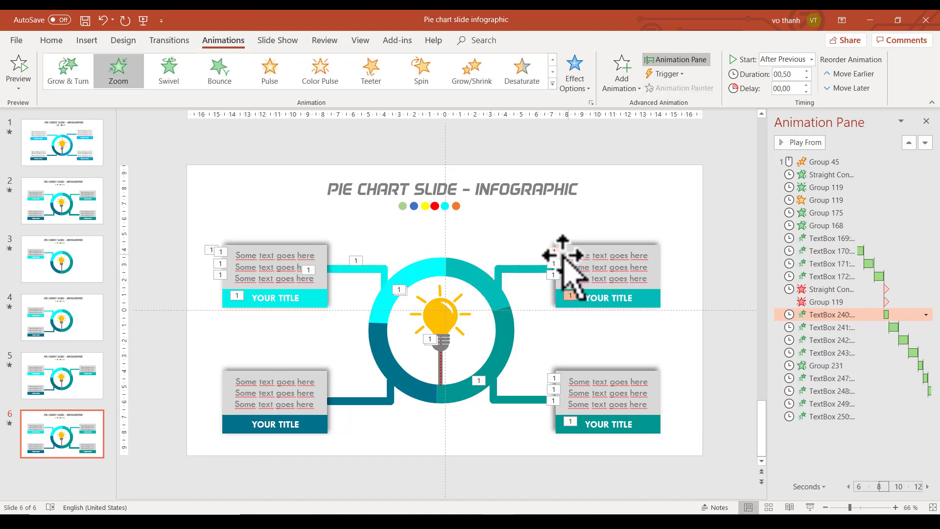
key("Delete")
key("Delete")
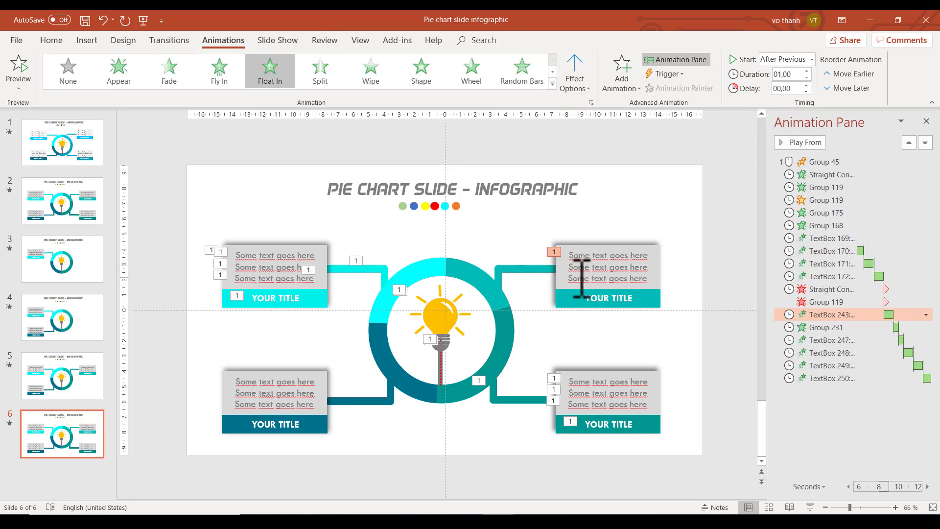
Remove the leftover Group 168–TextBox 170, TextBox 243 and Group 175 animations, then show slide 3.
key("Delete")
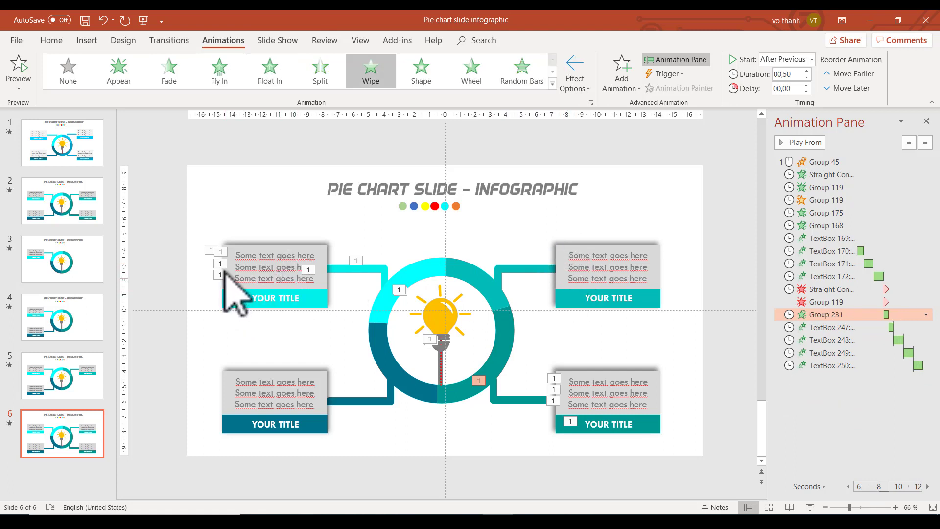
left_click(212, 250)
key("Delete")
key("Delete")
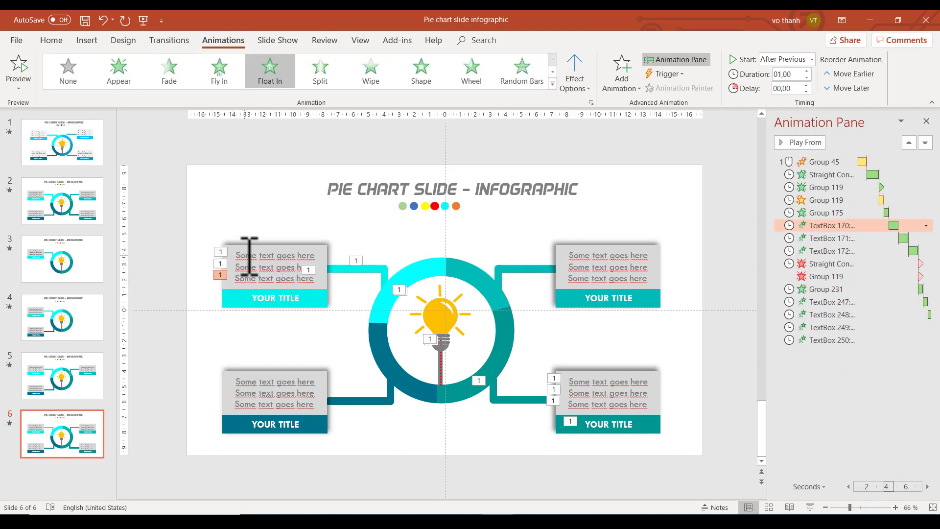
key("Delete")
key("Delete")
key("Delete")
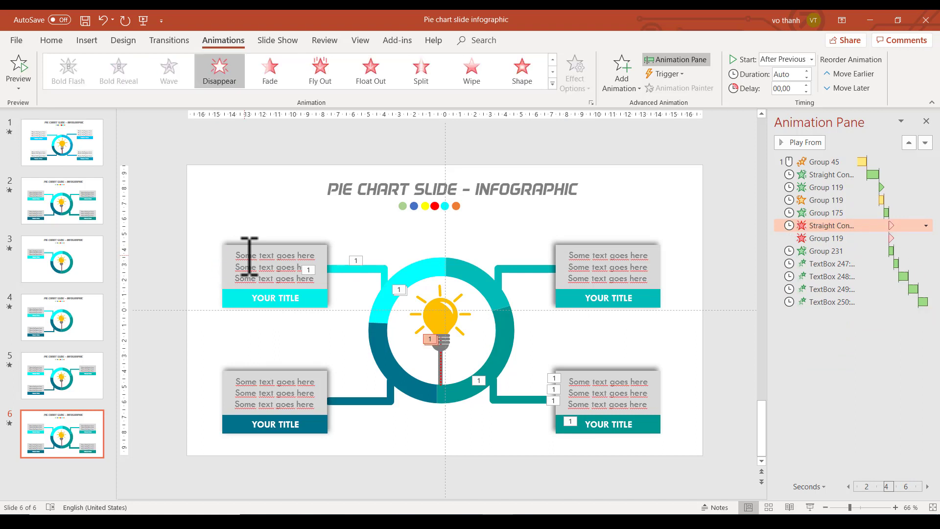
left_click(336, 269)
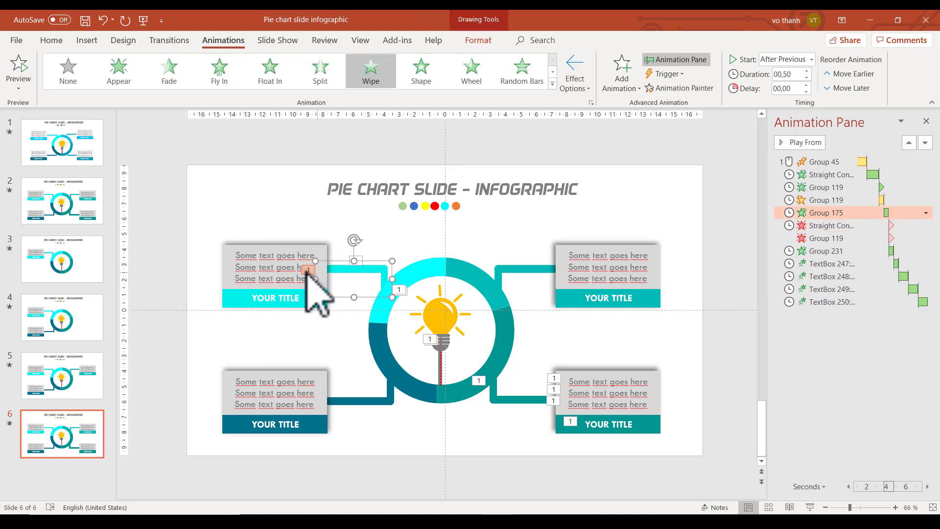
key("Escape")
key("Delete")
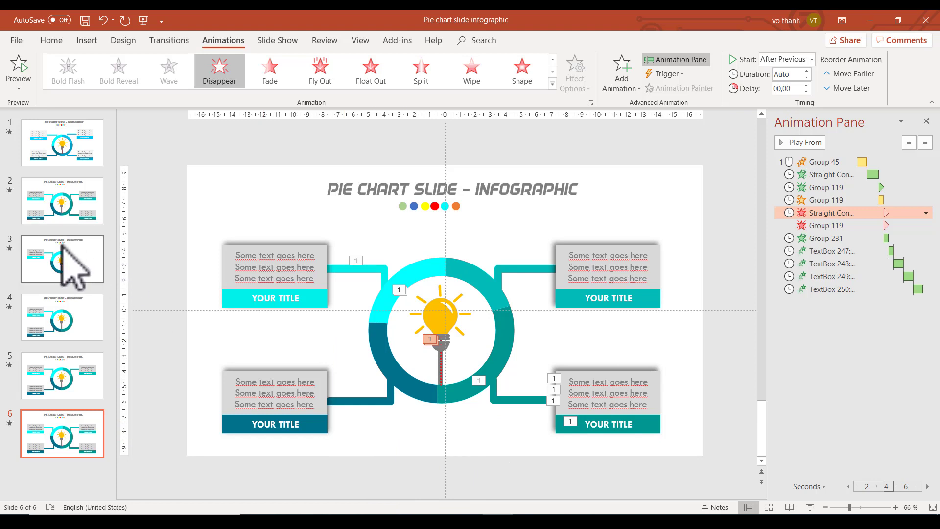
left_click(24, 250)
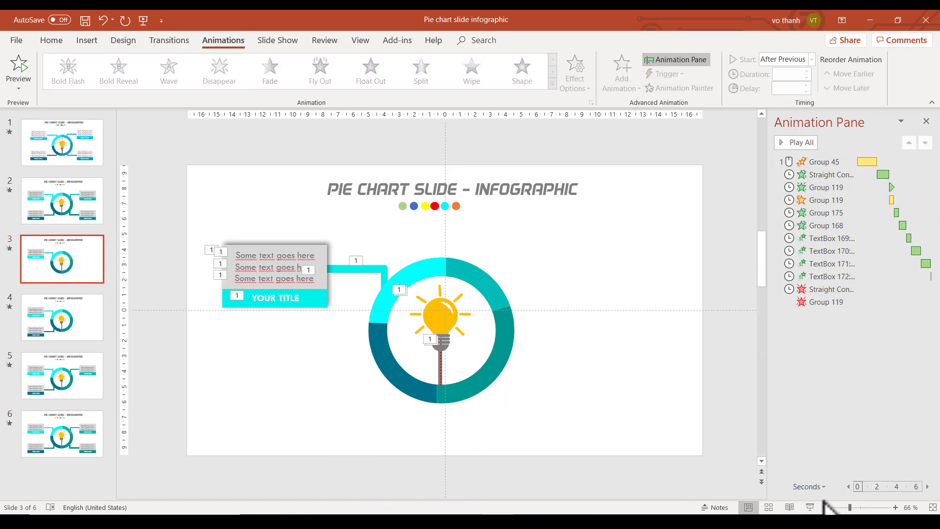
Return to slide 6 and delete the connector and lightbulb exit animations.
left_click(58, 434)
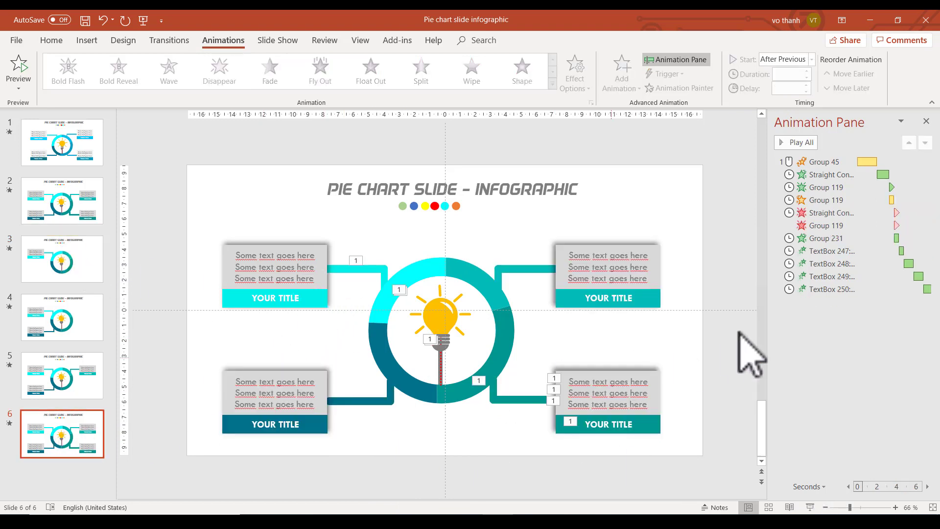
left_click(825, 214)
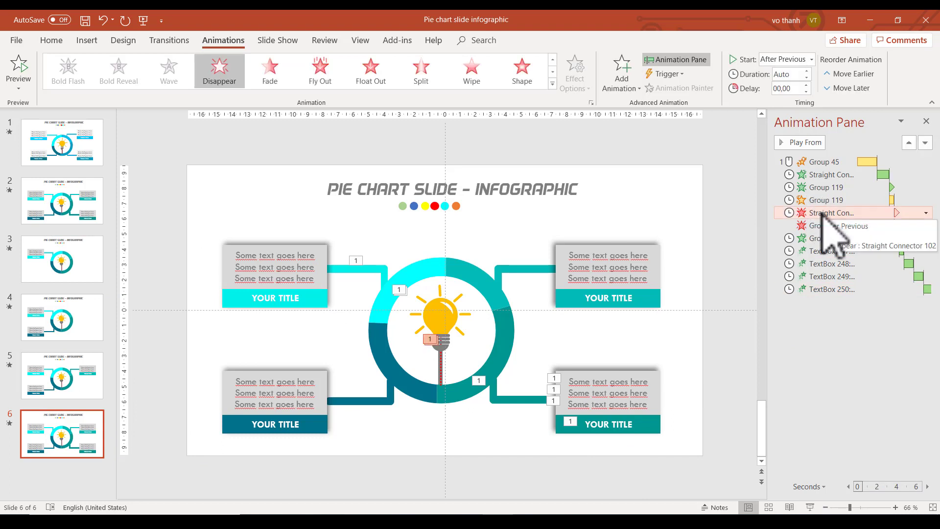
key("Delete")
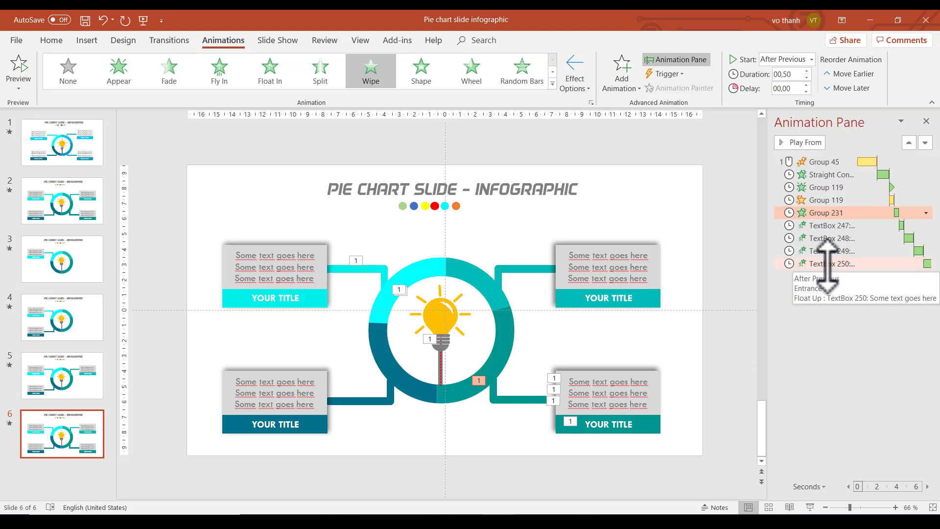
Add a Pulse emphasis to the lightbulb Group 119, set to repeat 5 times.
left_click(818, 200)
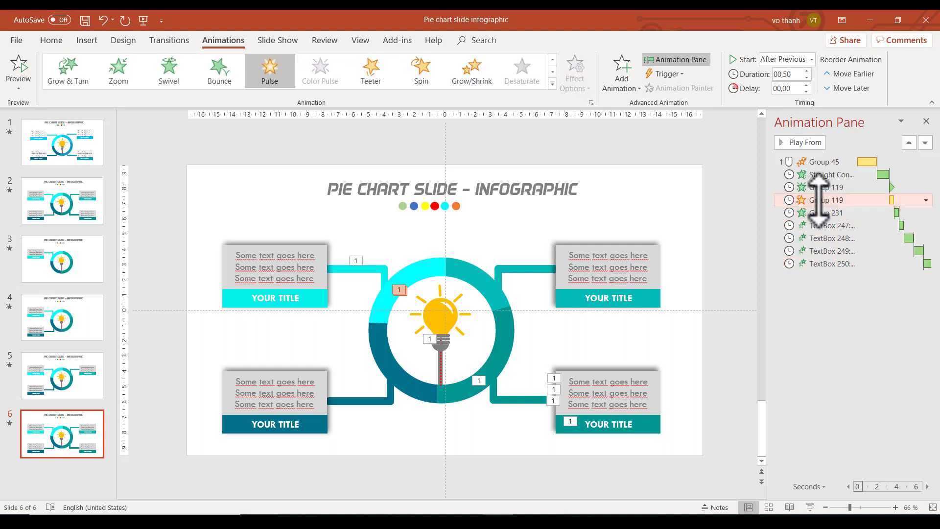
left_click(621, 73)
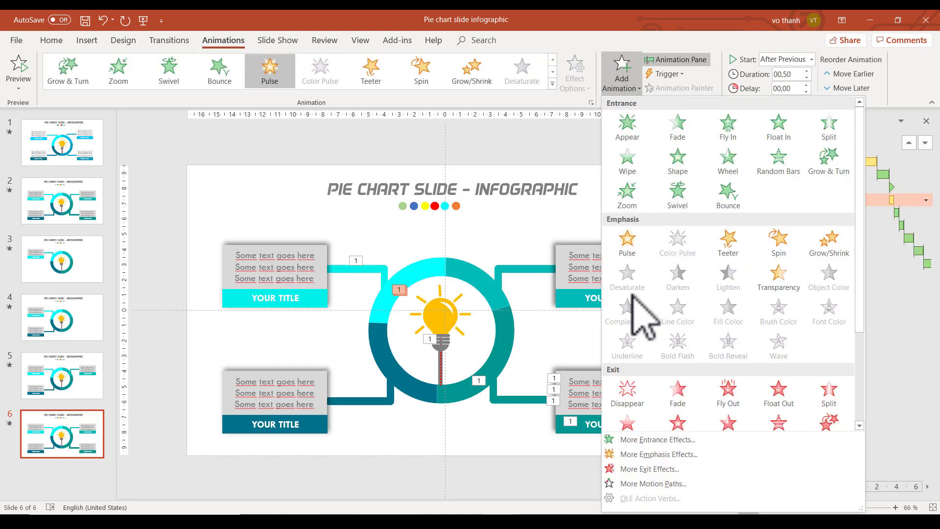
left_click(629, 243)
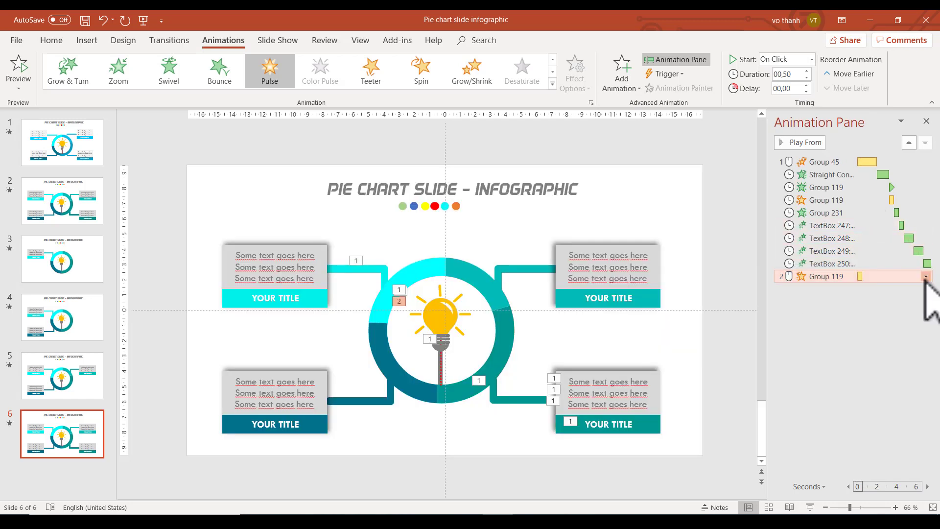
left_click(925, 276)
left_click(886, 334)
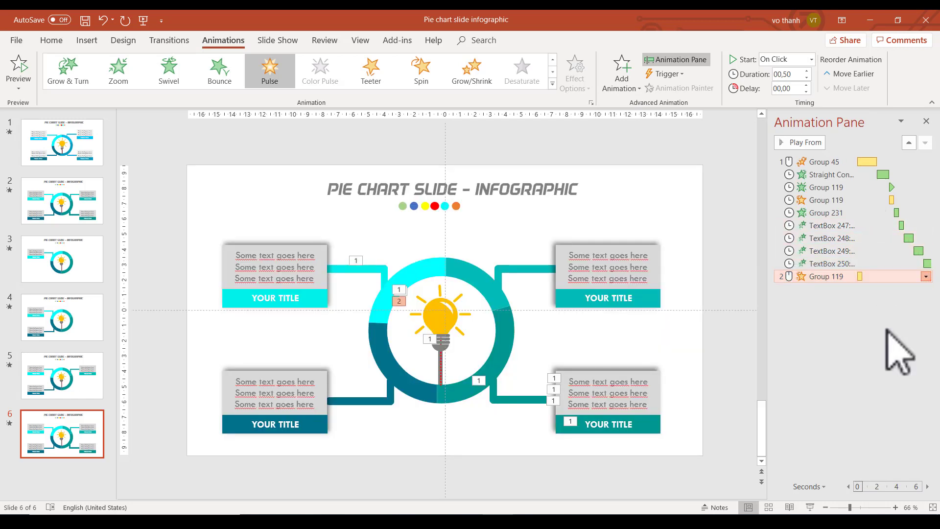
left_click(410, 191)
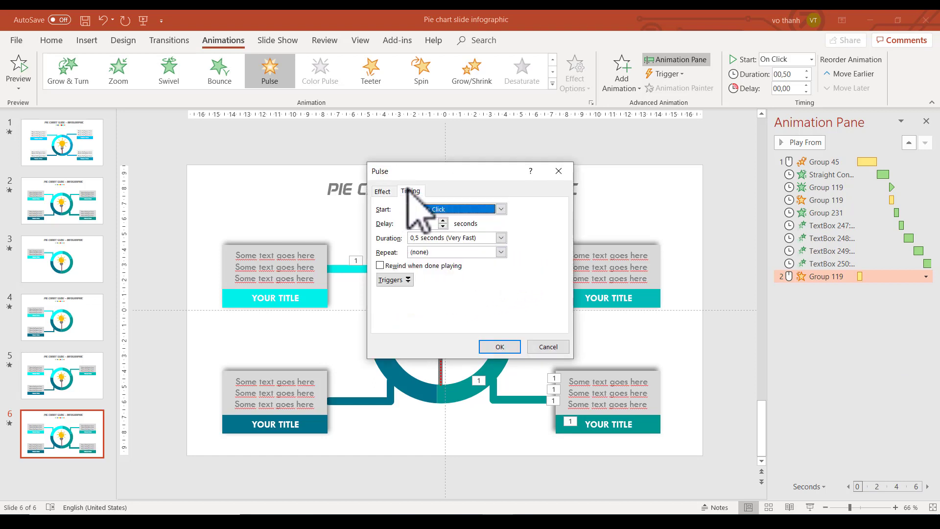
left_click(500, 252)
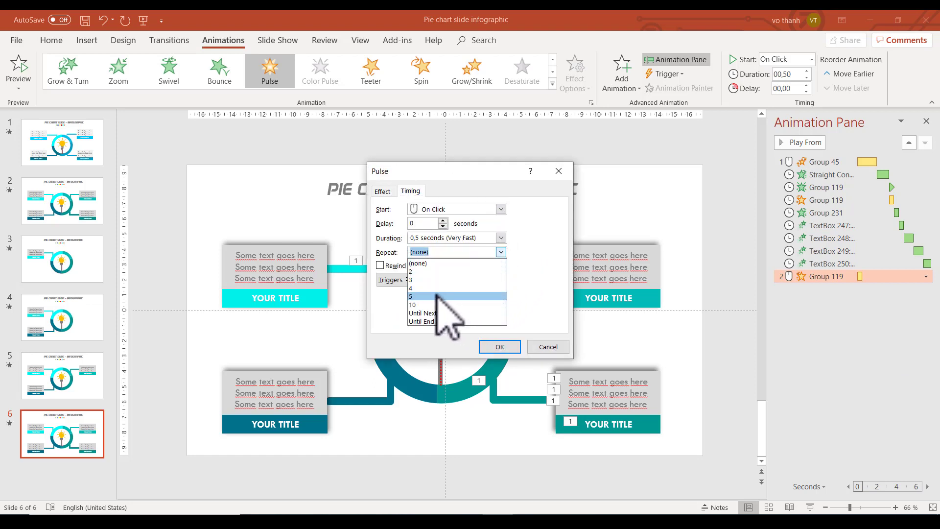
left_click(463, 296)
left_click(500, 347)
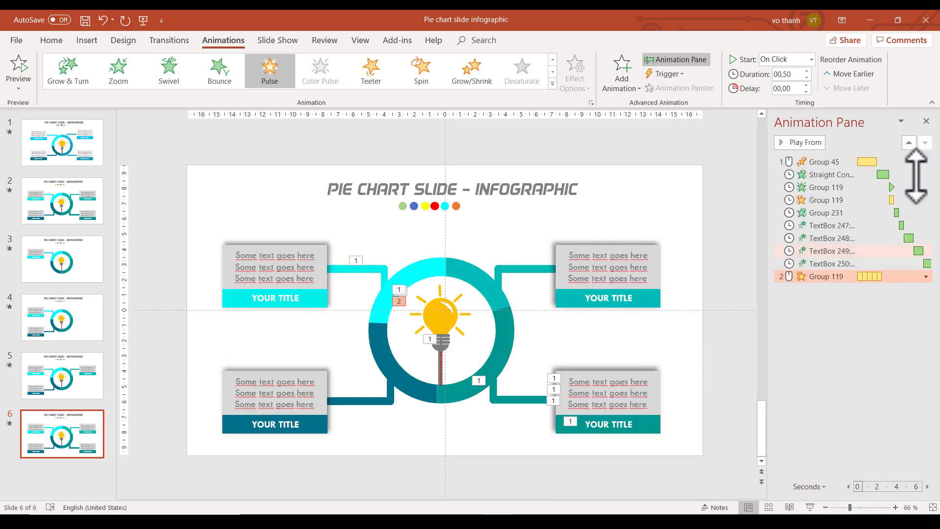
Make the Pulse start After Previous with a delay of 0.
left_click(810, 60)
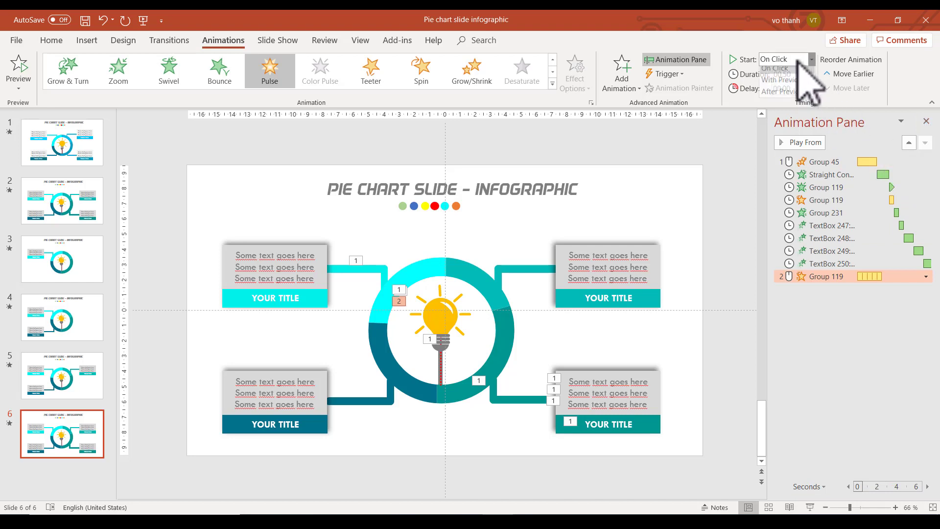
left_click(791, 97)
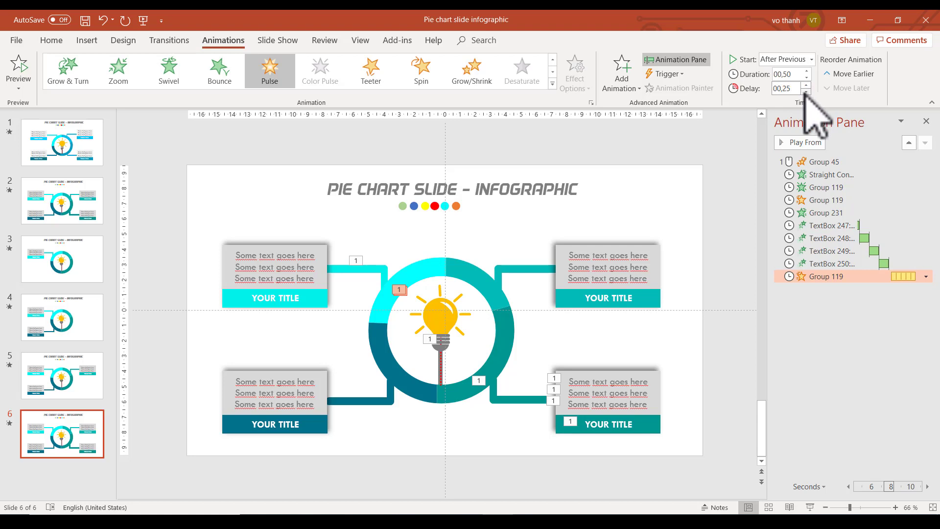
left_click(805, 91)
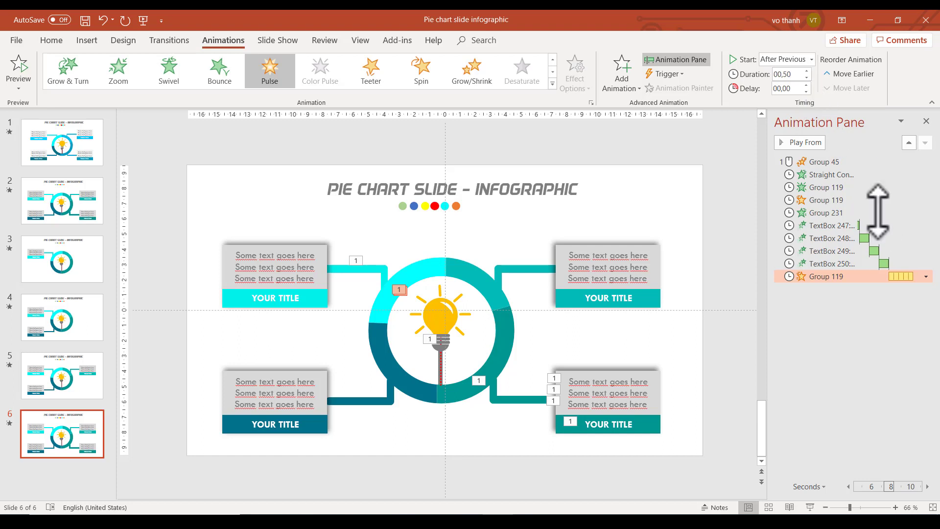
Apply Random Bars to the bottom-right group (Group 267) and move it below Group 231.
left_click(636, 372)
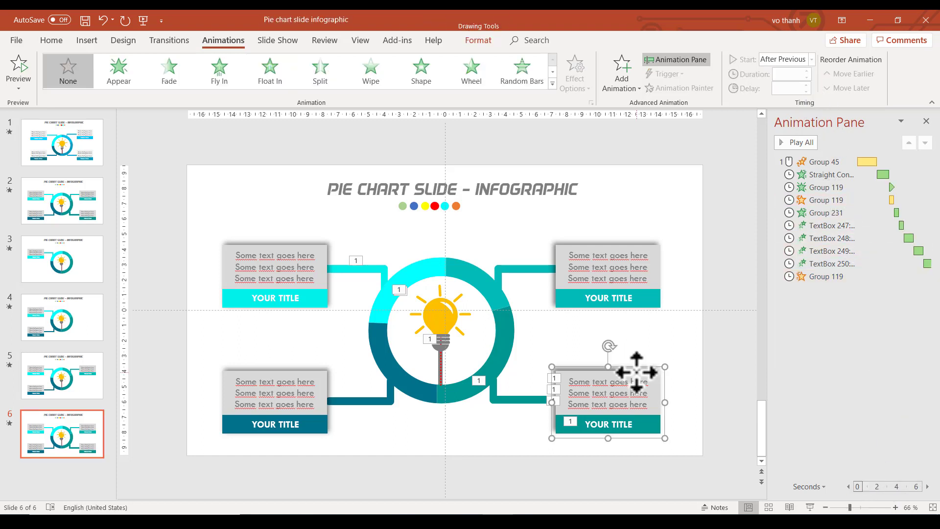
left_click(526, 78)
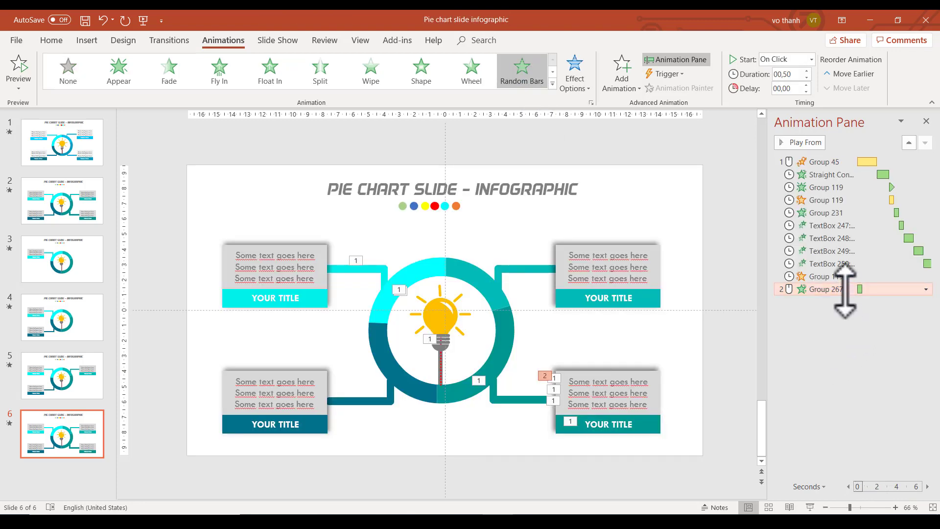
left_click_drag(851, 289, 850, 218)
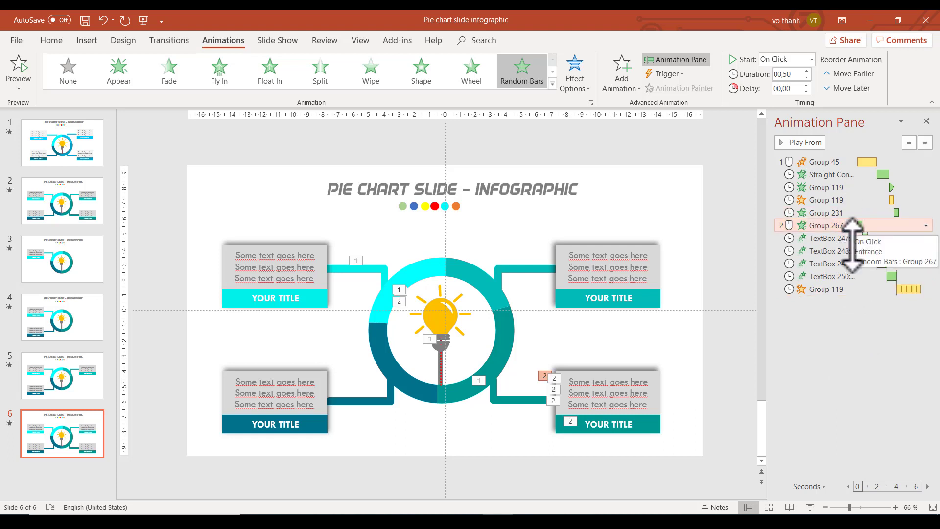
Set Group 267 to start After Previous, then play the slide show from slide 3.
left_click(799, 58)
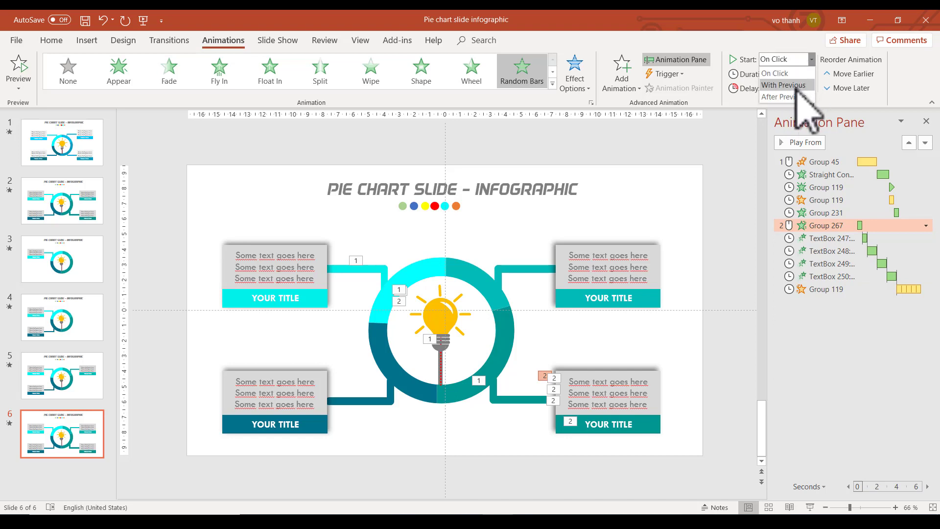
left_click(803, 92)
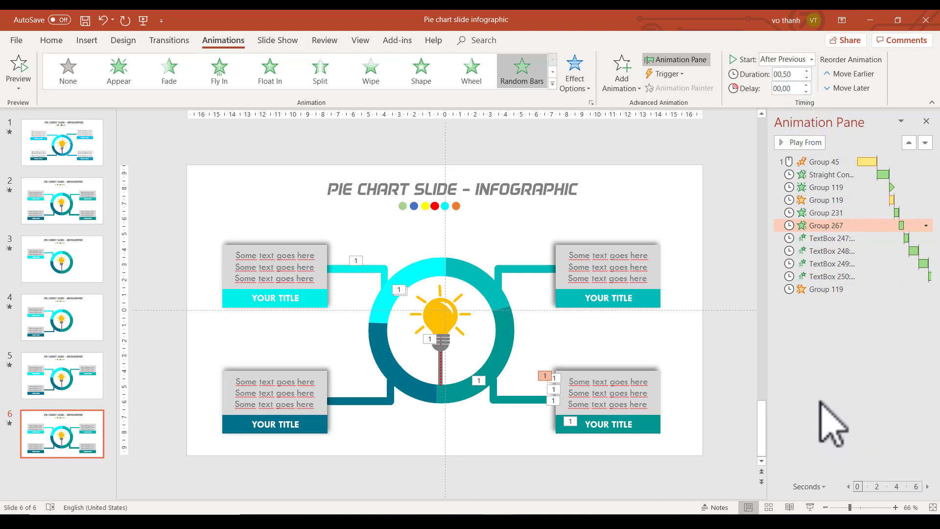
left_click(808, 414)
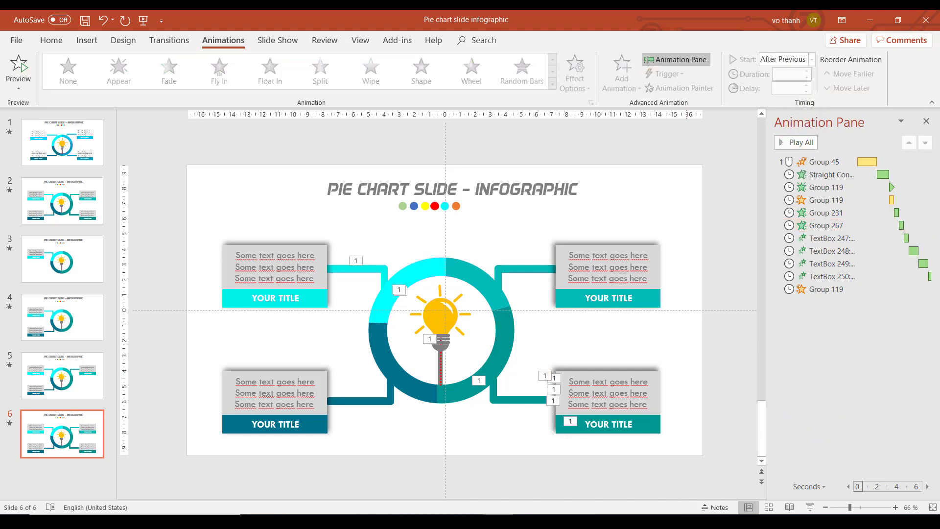
left_click(100, 259)
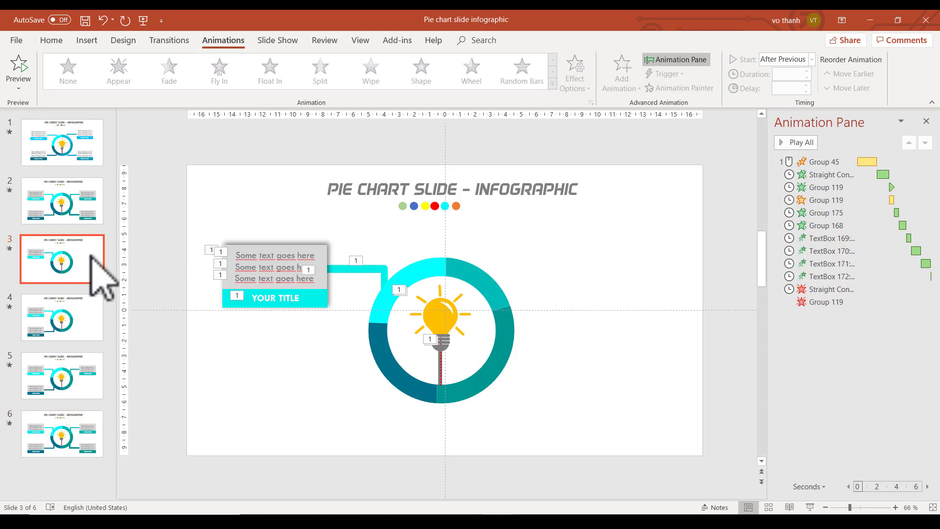
left_click(811, 507)
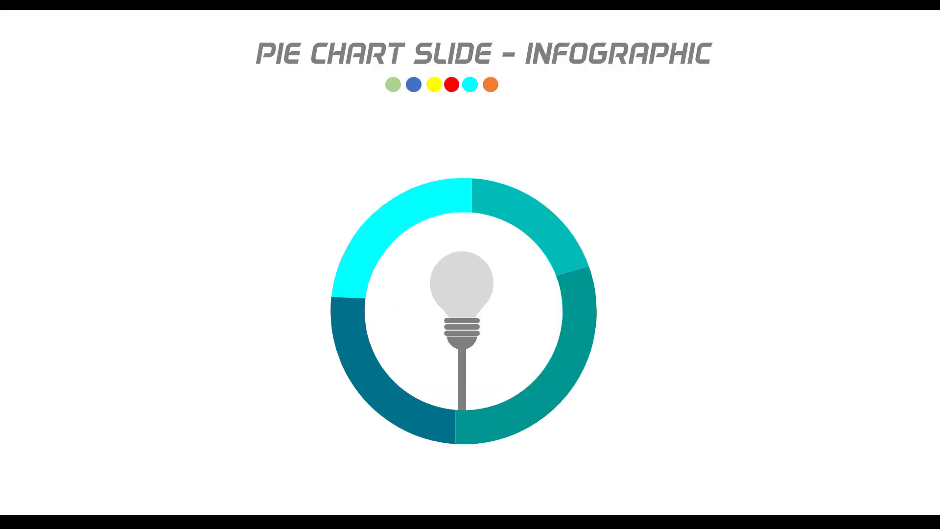